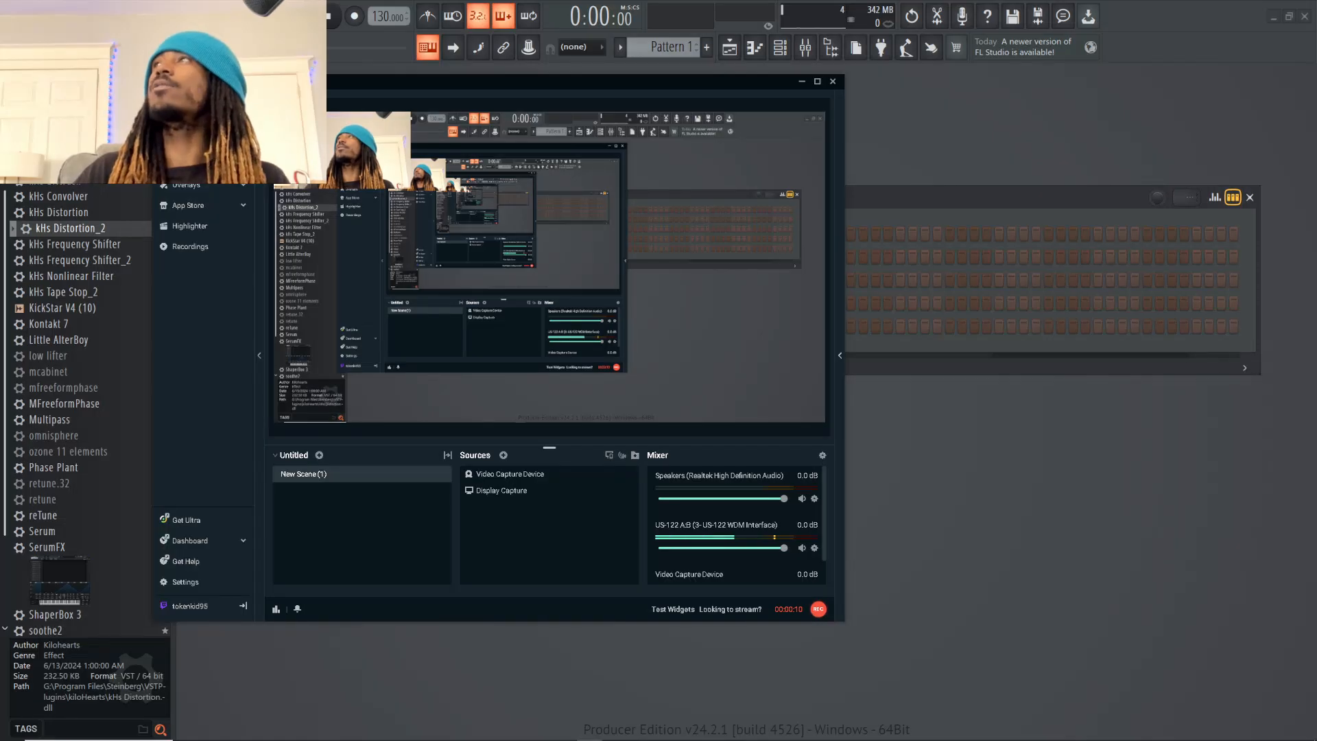
# Clear the recording software's window away, and narrow and reposition the Channel rack so that it shows 16 steps
pyautogui.press('super+Down')
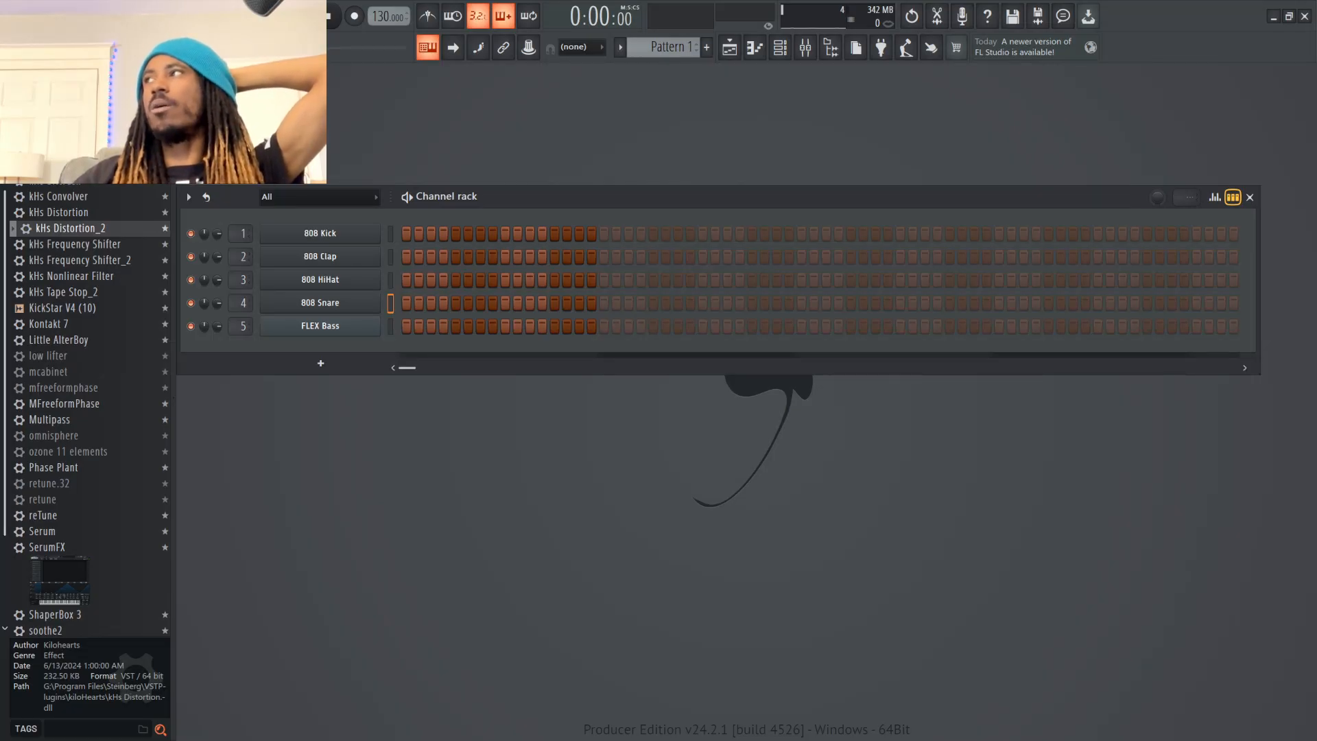
pyautogui.moveTo(1260, 276); pyautogui.dragTo(619, 276)
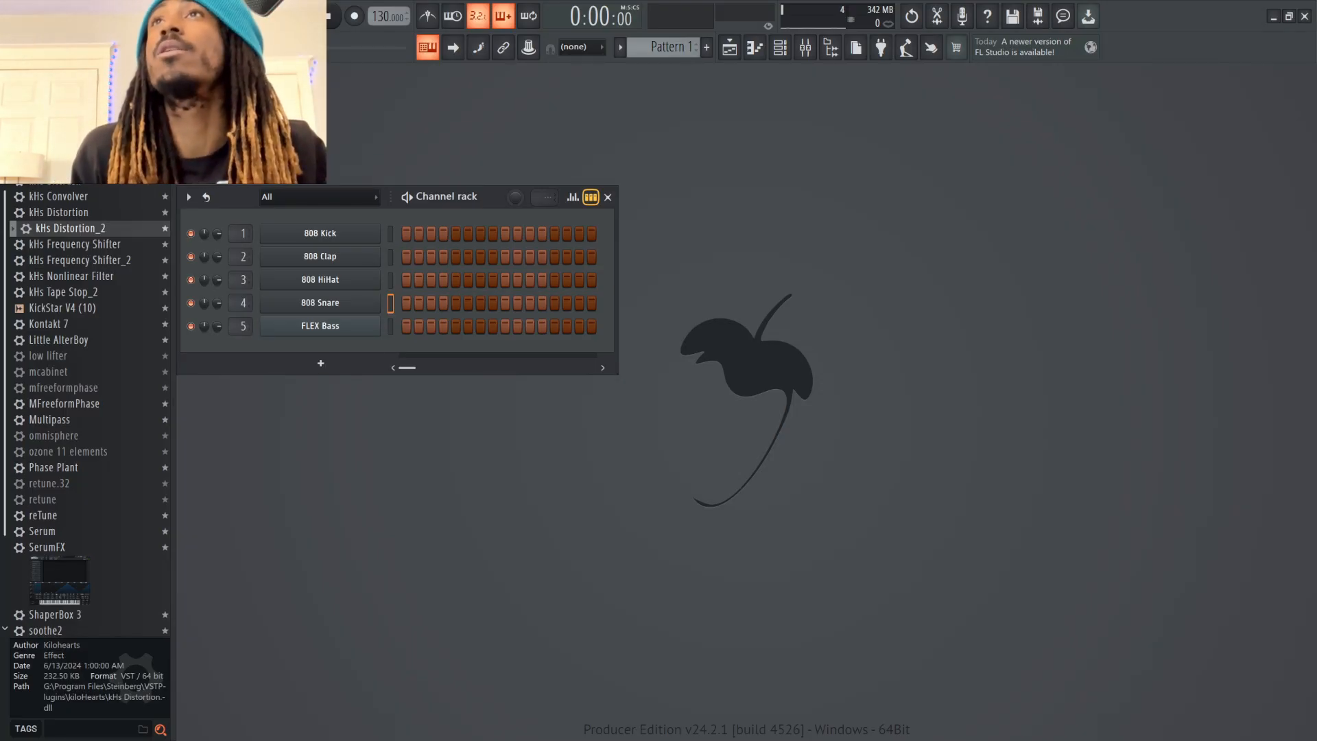
pyautogui.moveTo(446, 196); pyautogui.dragTo(513, 155)
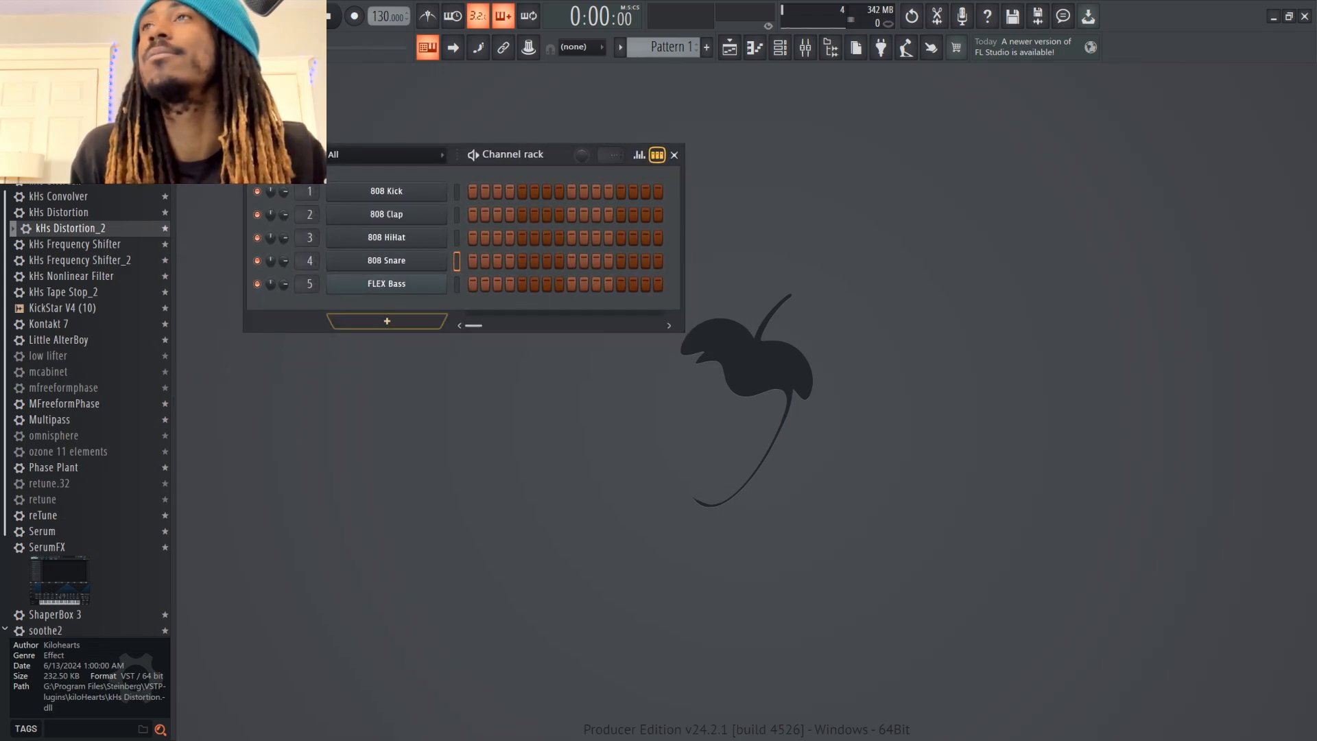
# Add Serum 2 as a new instrument channel and reposition its window in the workspace
pyautogui.click(386, 321)
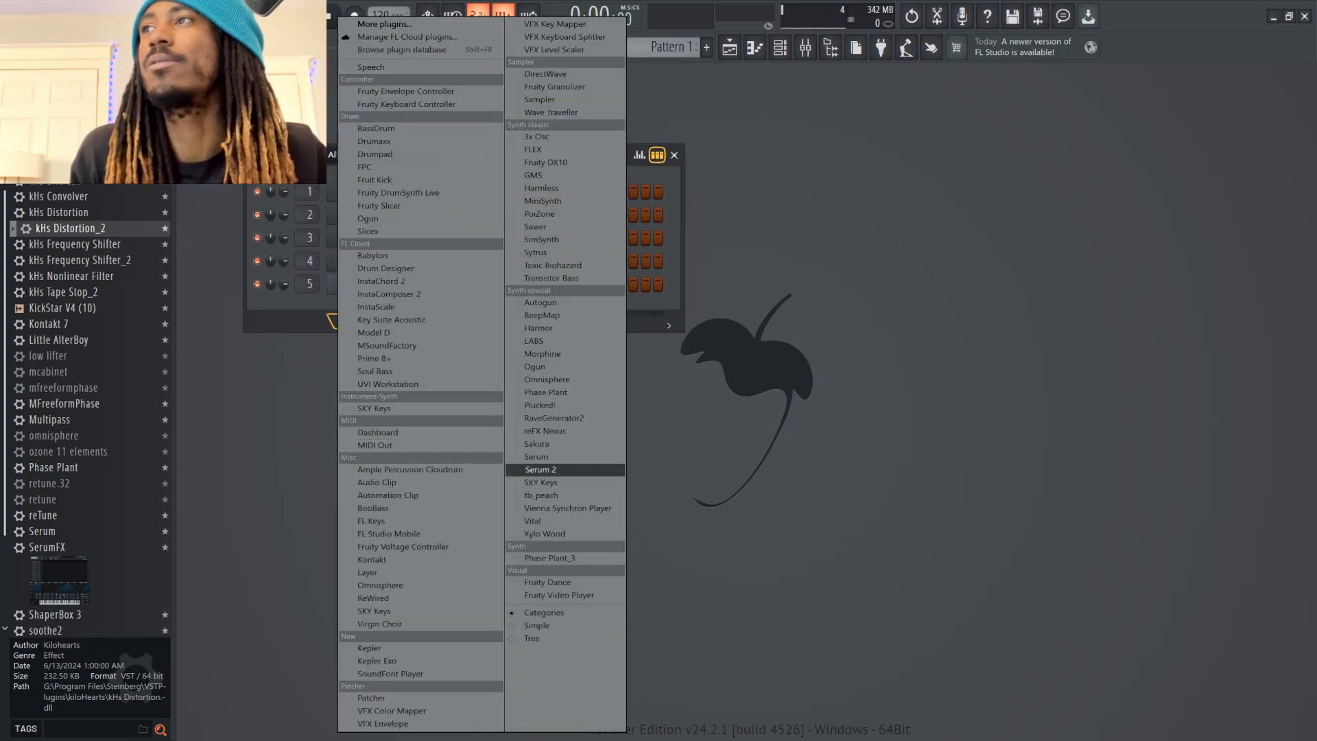
pyautogui.click(542, 470)
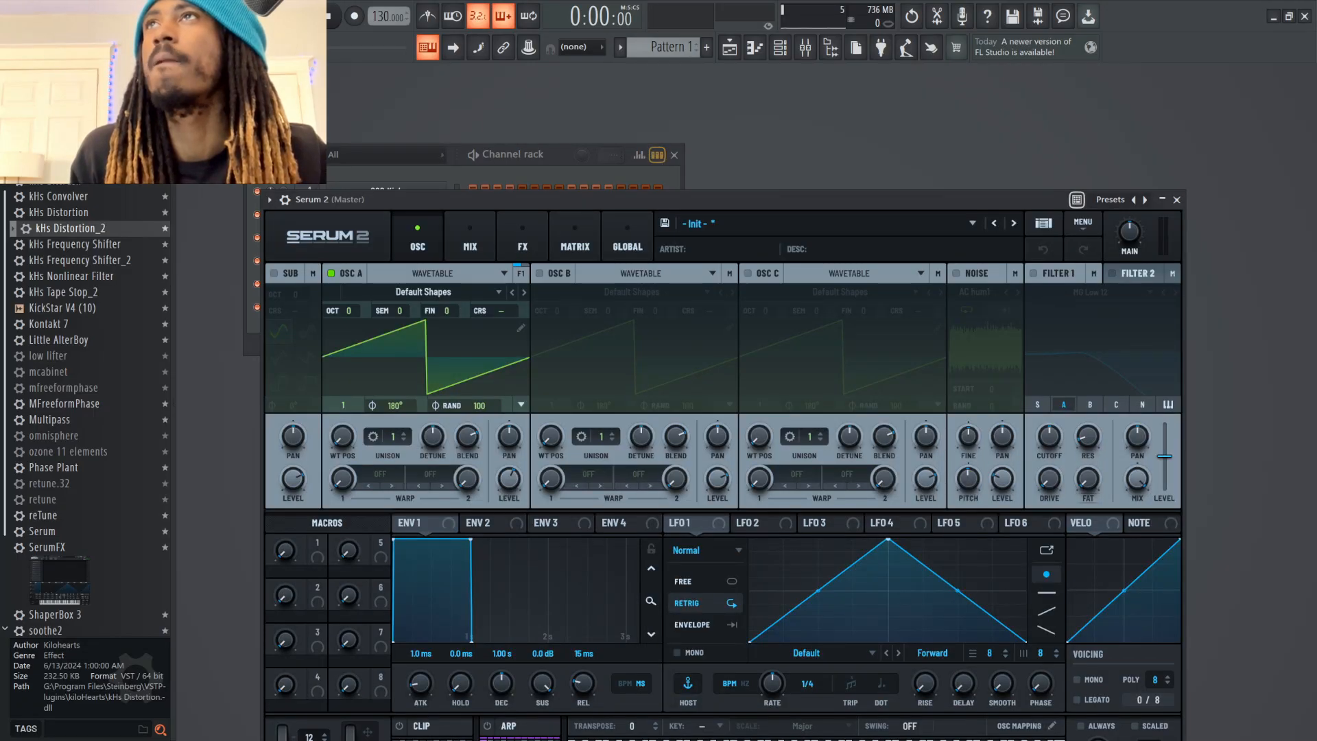
pyautogui.moveTo(398, 200); pyautogui.dragTo(308, 133)
# Load the Analog wavetable Basic Shapes in oscillator A, set its position to frame 4 for a square wave, and audition a note
pyautogui.click(274, 225)
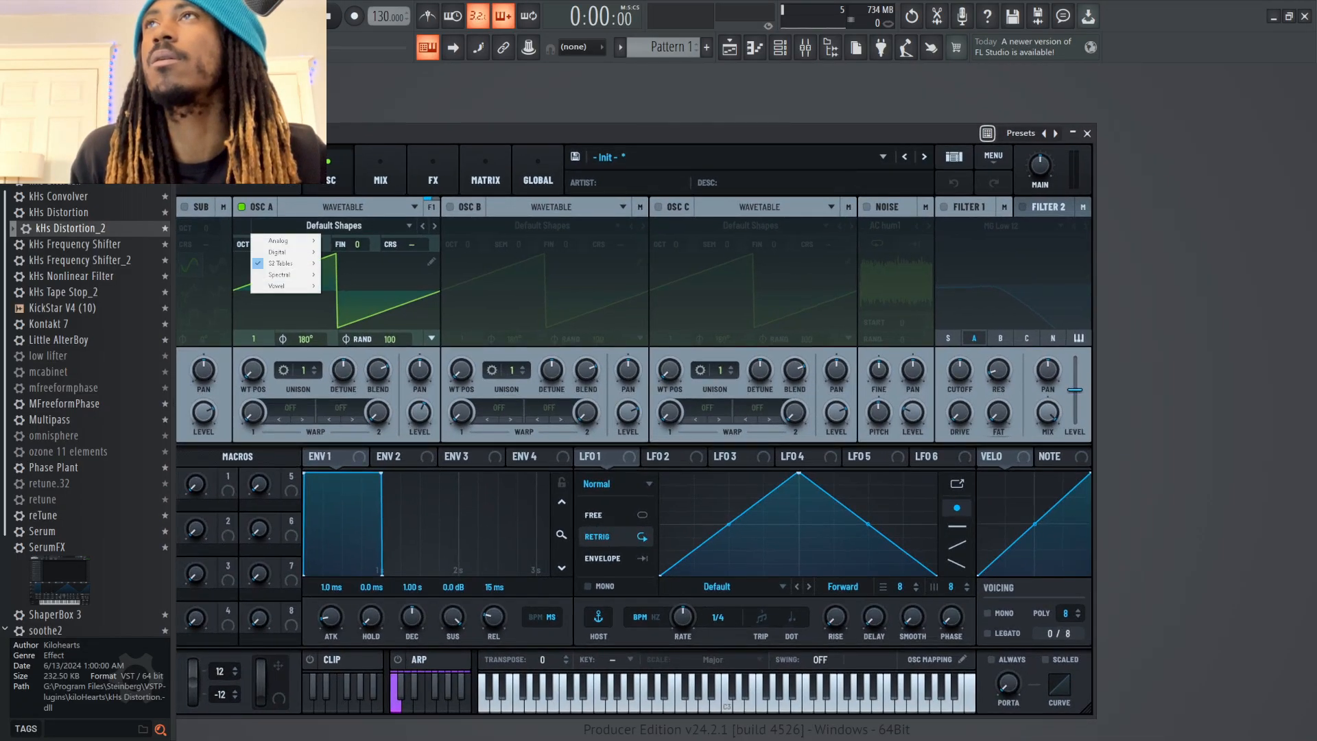
pyautogui.moveTo(281, 241)
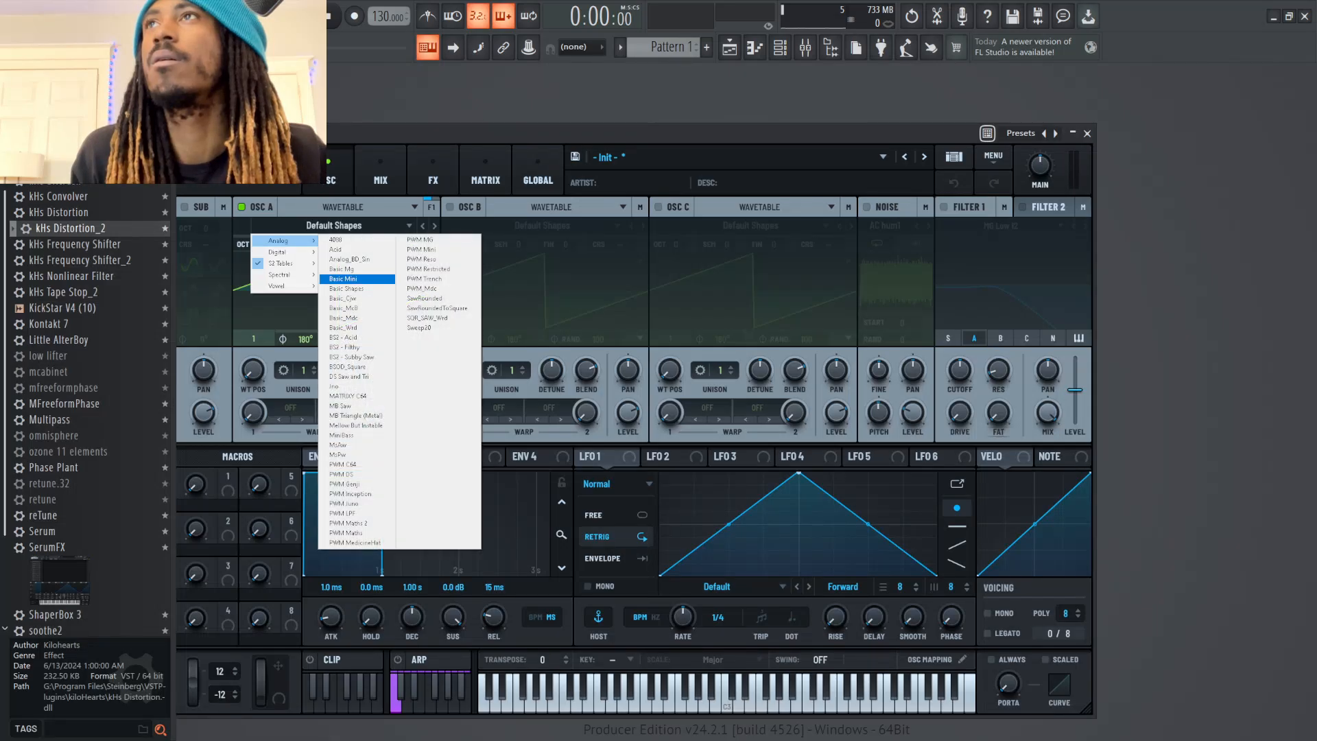
pyautogui.click(346, 289)
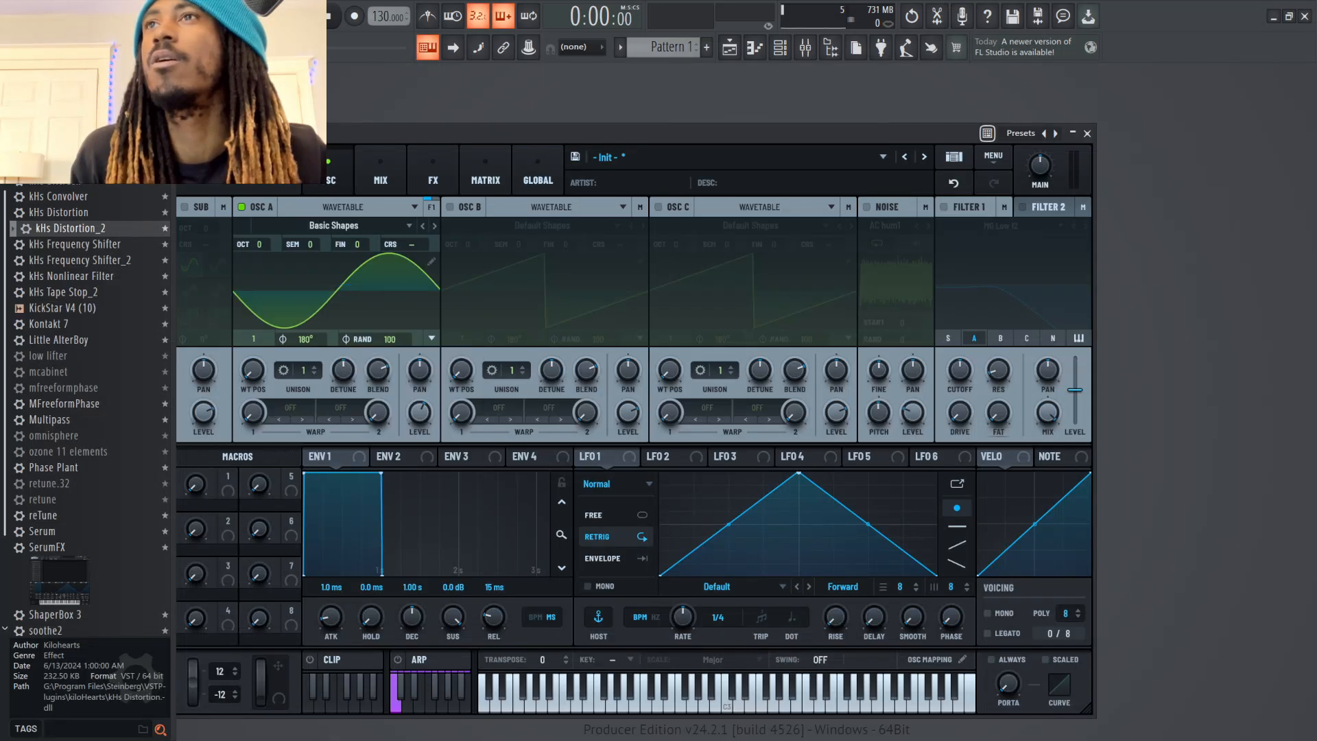
pyautogui.moveTo(252, 371); pyautogui.dragTo(253, 353)
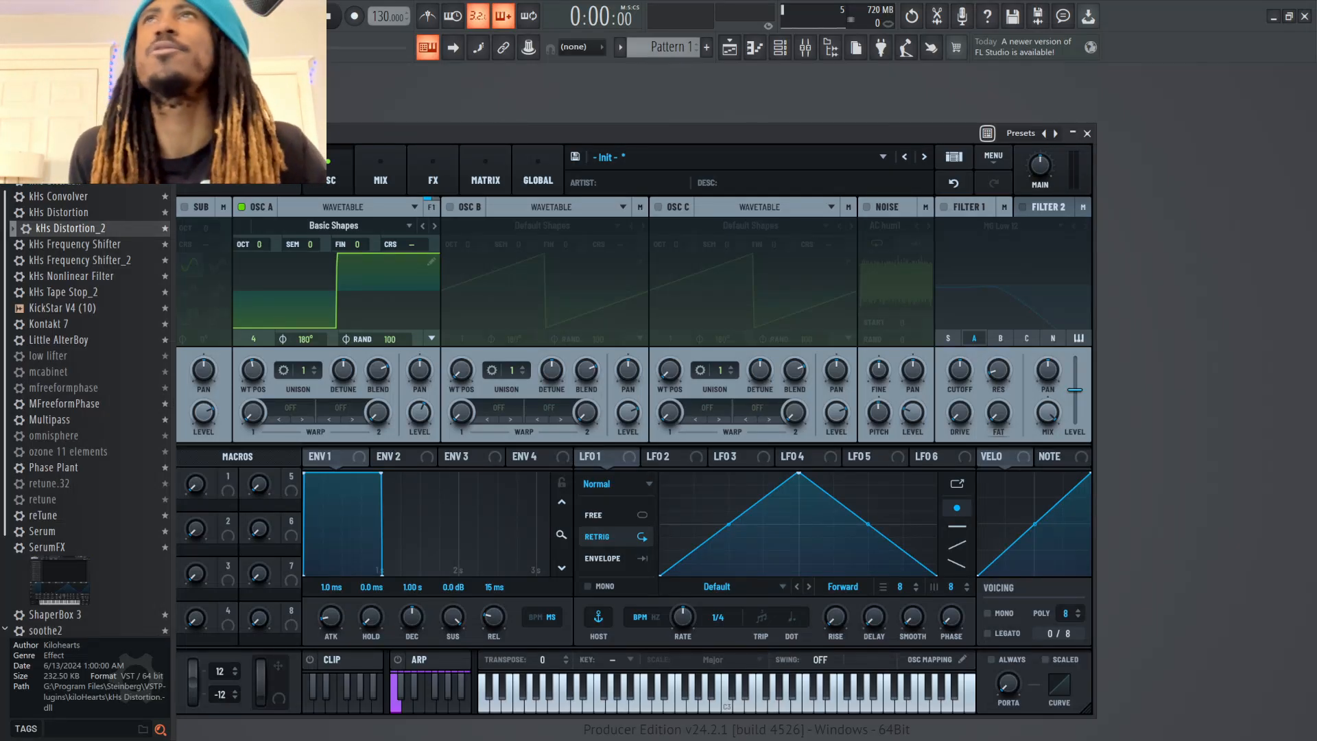
pyautogui.moveTo(376, 133); pyautogui.dragTo(352, 96)
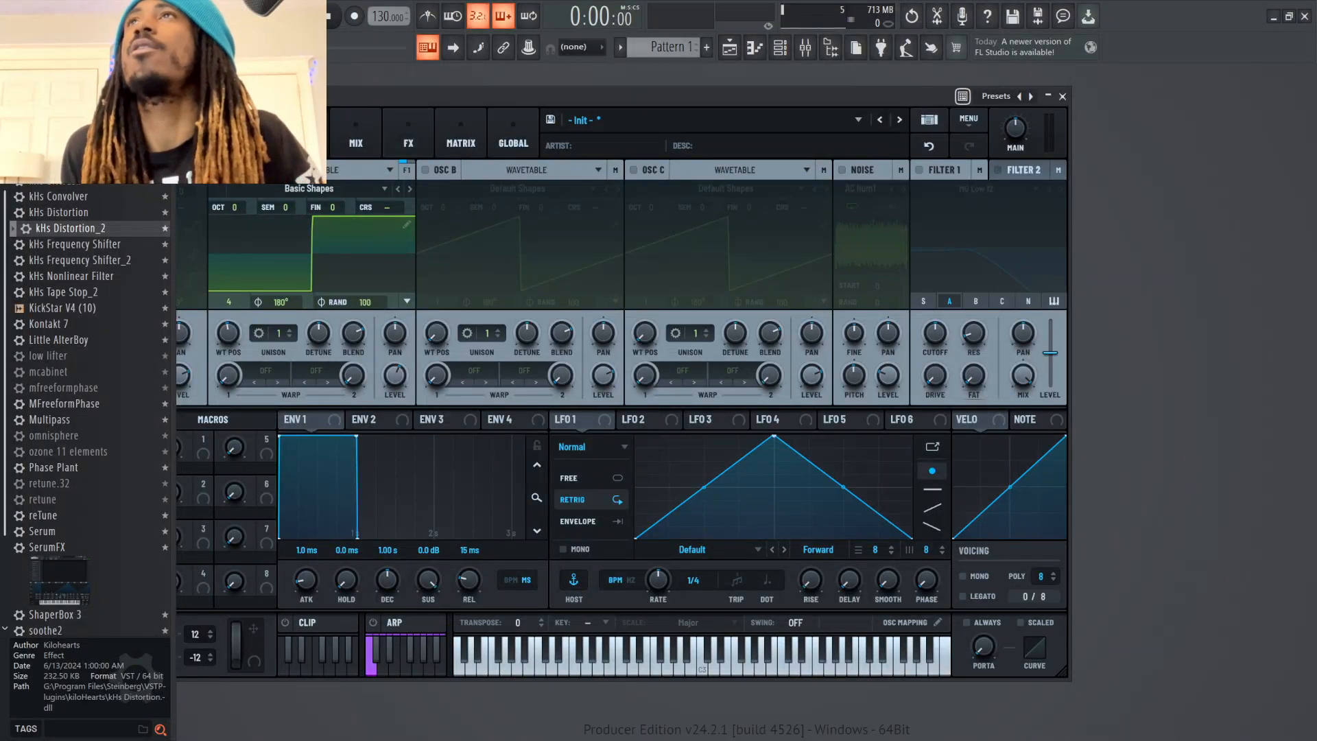
pyautogui.moveTo(352, 96); pyautogui.dragTo(227, 108)
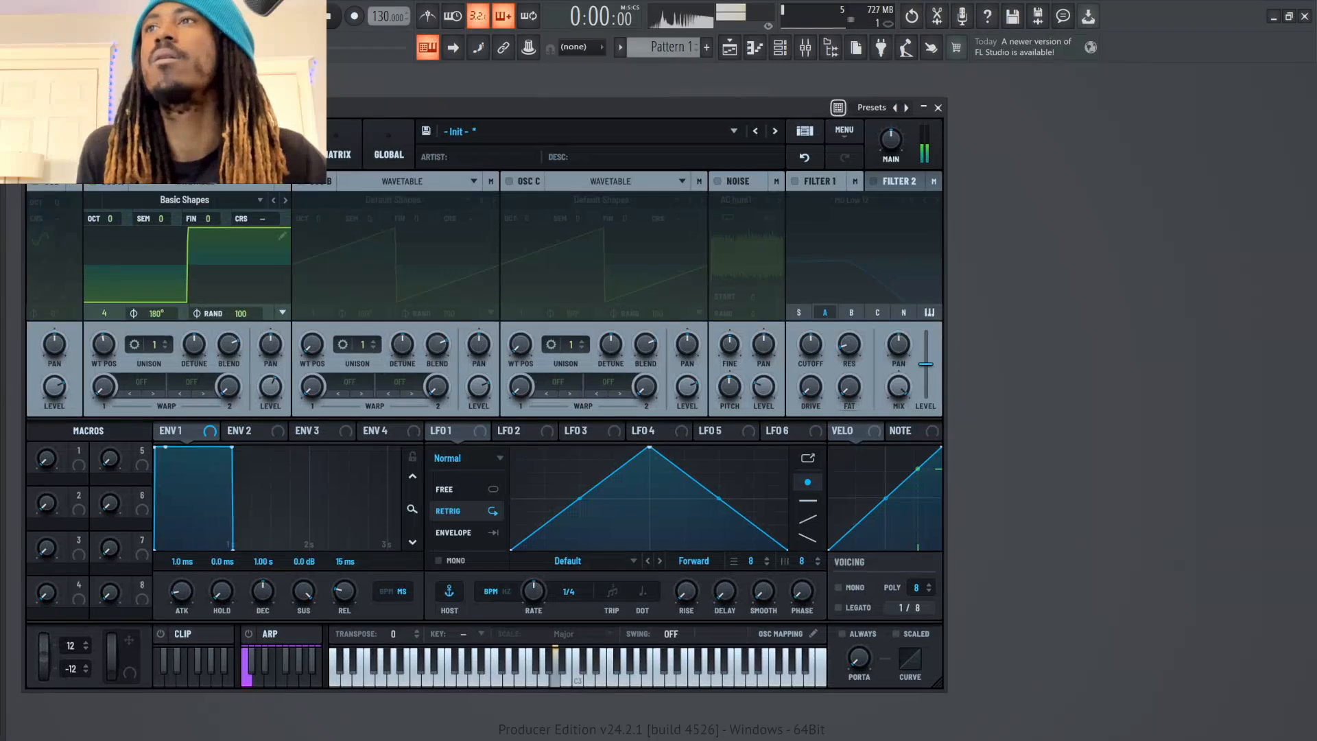
pyautogui.press('n')
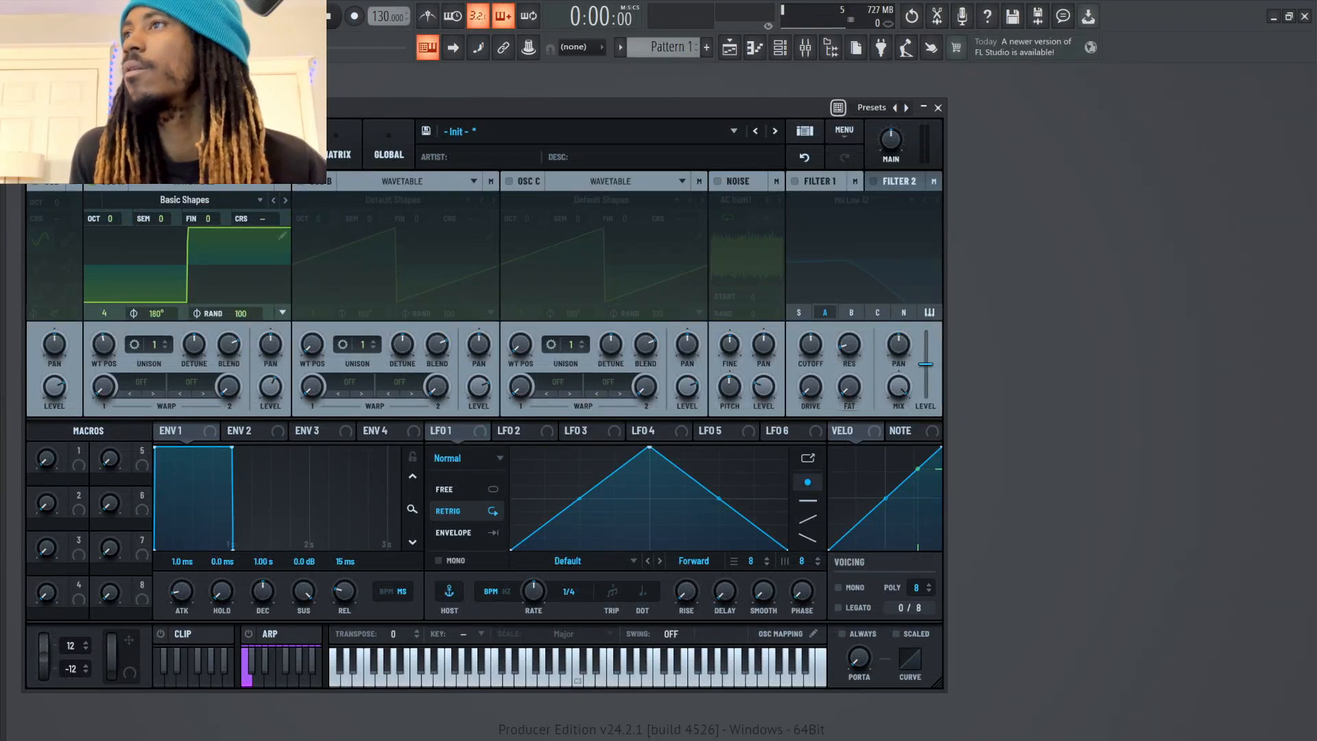
# Assign LFO 1 to oscillator A's level and move the LFO's peak earlier, to about a fifth of its cycle
pyautogui.moveTo(432, 430); pyautogui.dragTo(271, 388)
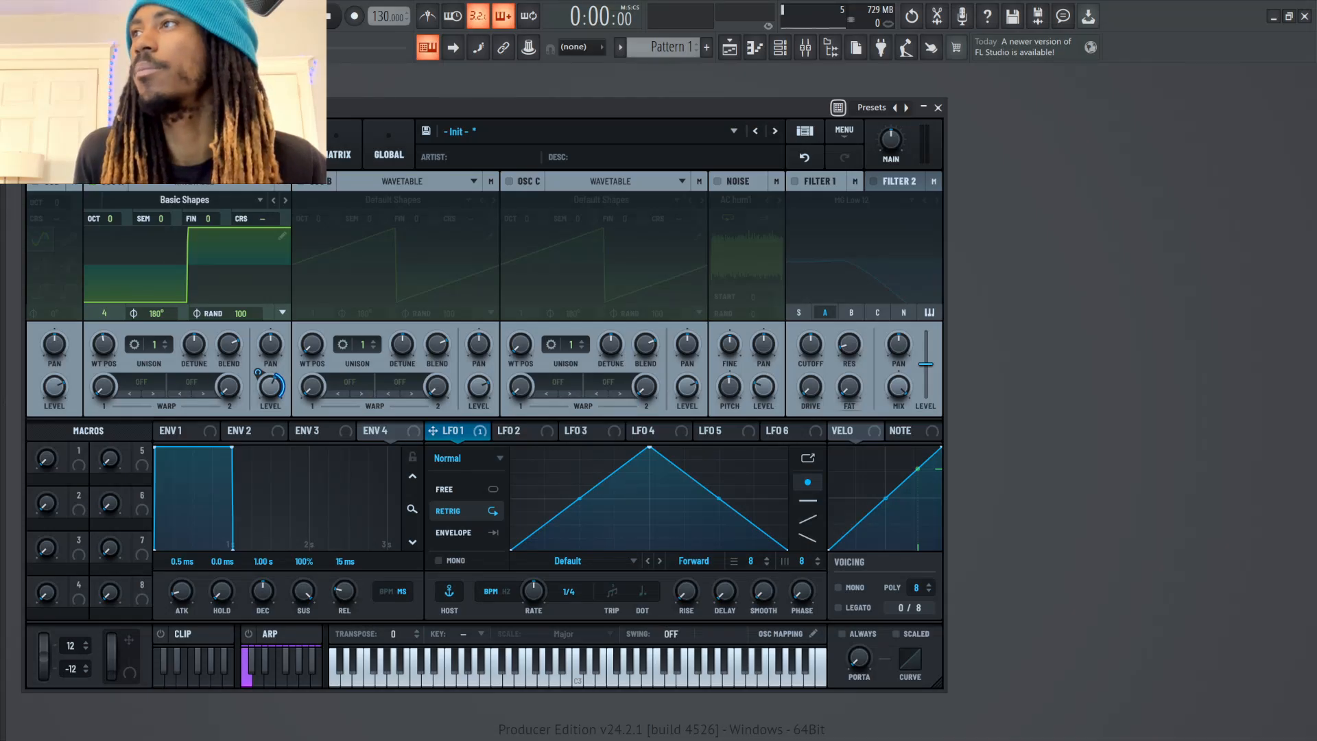
pyautogui.moveTo(649, 448); pyautogui.dragTo(569, 449)
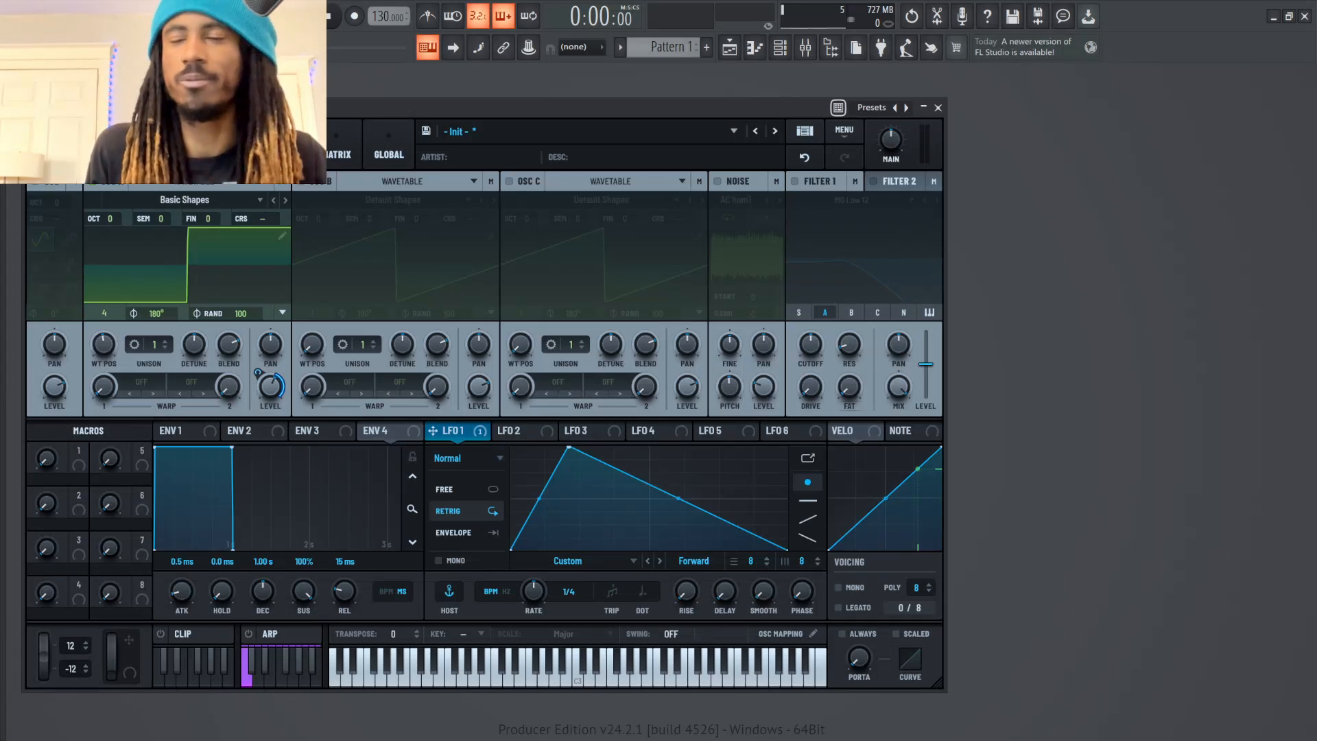
pyautogui.press('n')
# Set oscillator A's base level to 0% with LFO 1 modulation at 100%, and lower its octave to -1 while auditioning notes
pyautogui.press('n')
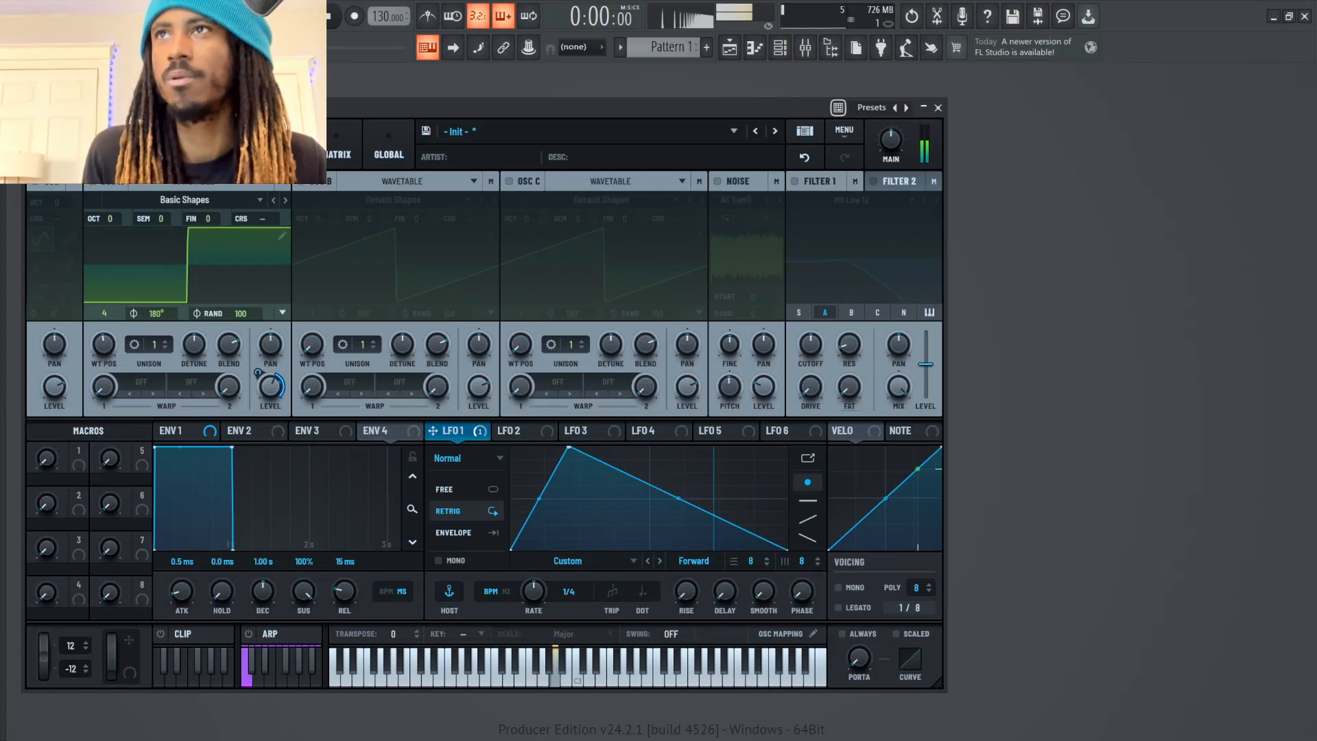
pyautogui.moveTo(270, 386); pyautogui.dragTo(270, 453)
pyautogui.press('n')
pyautogui.moveTo(258, 373); pyautogui.dragTo(258, 329)
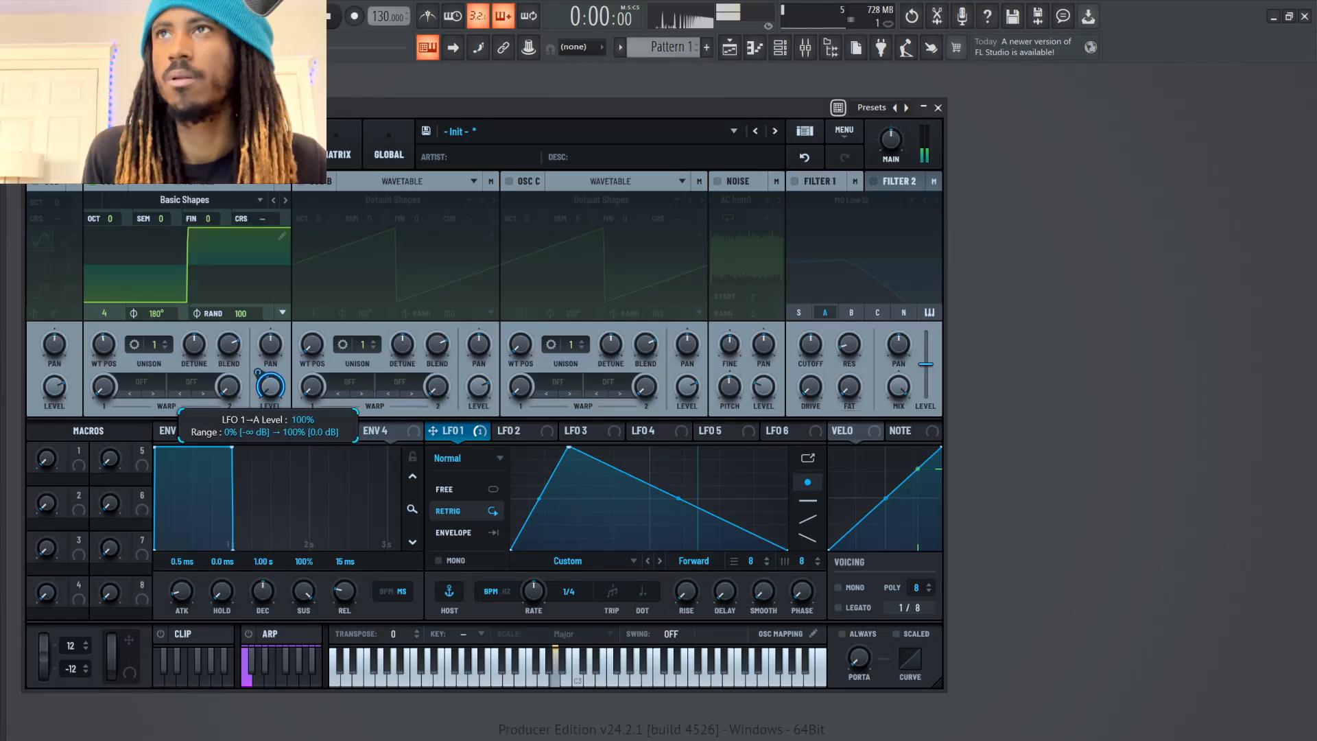
pyautogui.press('m')
pyautogui.moveTo(110, 219); pyautogui.dragTo(109, 237)
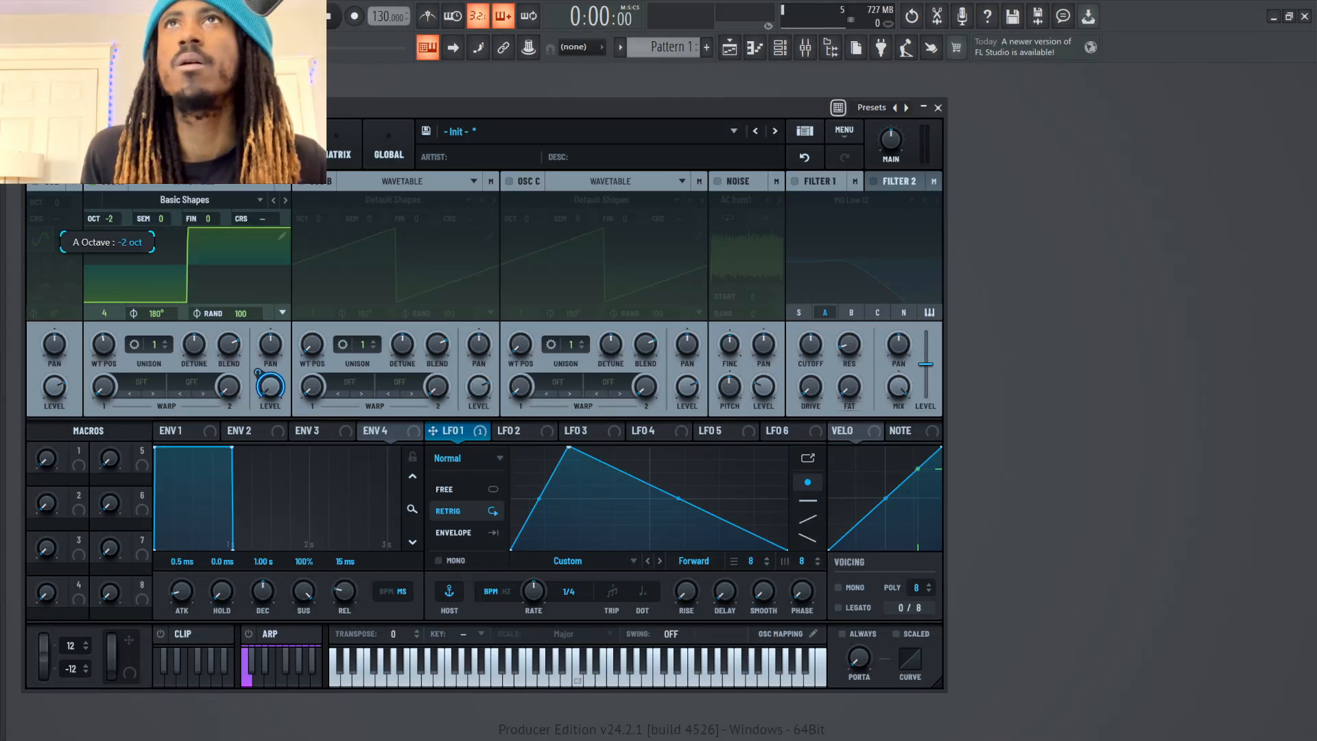
pyautogui.press('m')
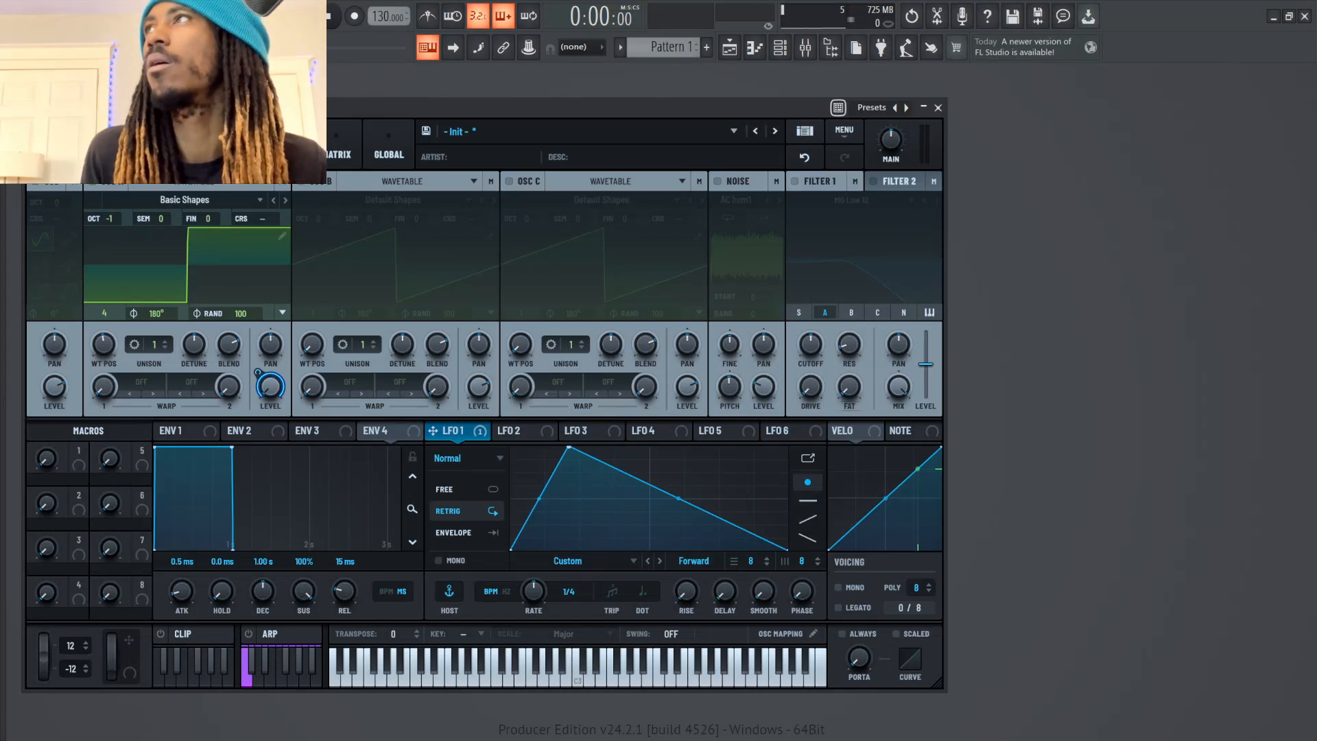
# Enable Filter 1 with LFO 1 modulating its cutoff, and set oscillator A's octave to -2
pyautogui.click(795, 181)
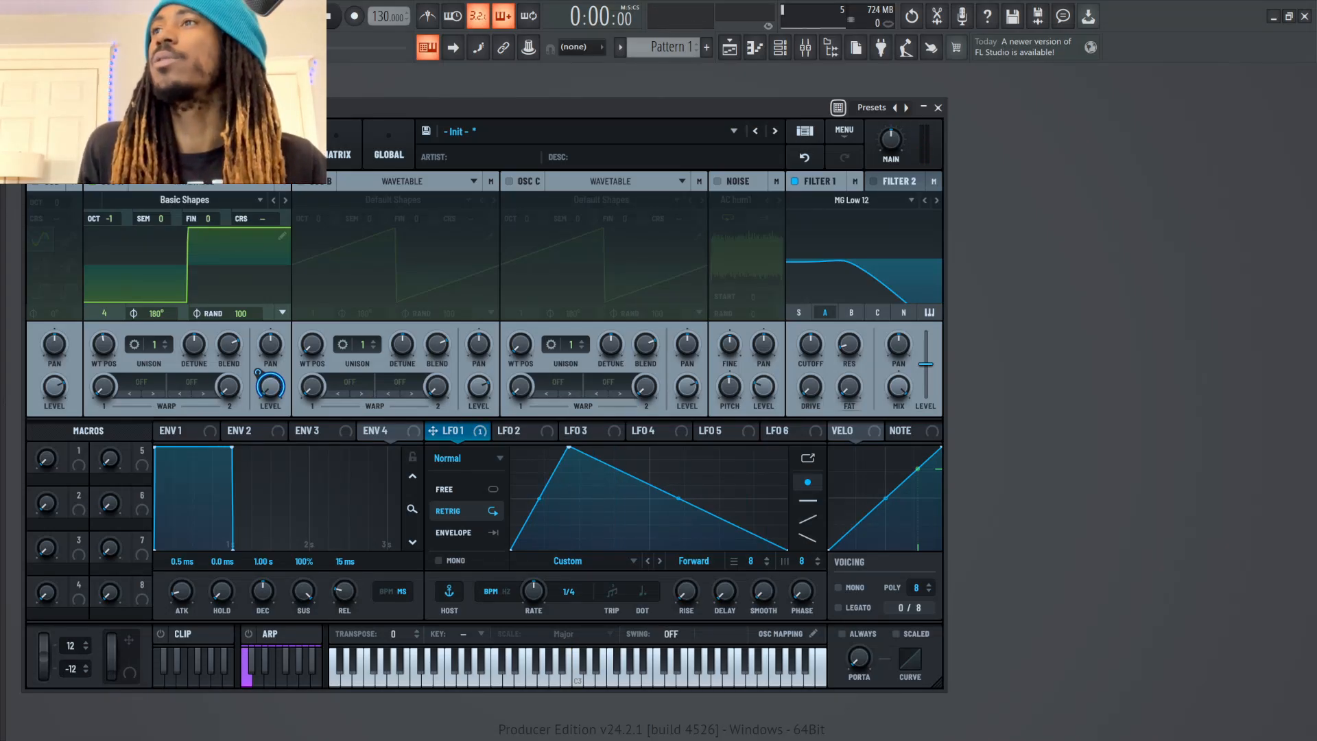
pyautogui.moveTo(909, 235); pyautogui.dragTo(798, 366)
pyautogui.press('m')
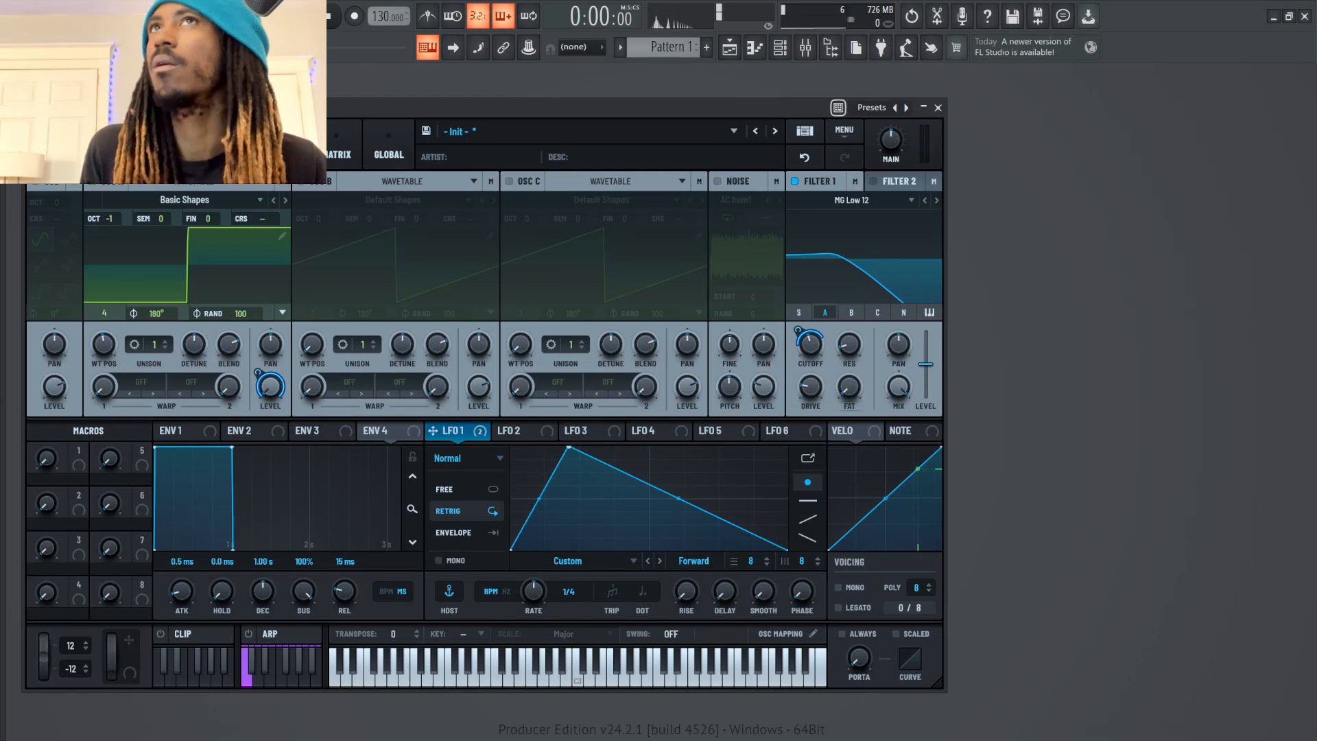
pyautogui.moveTo(108, 219); pyautogui.dragTo(108, 230)
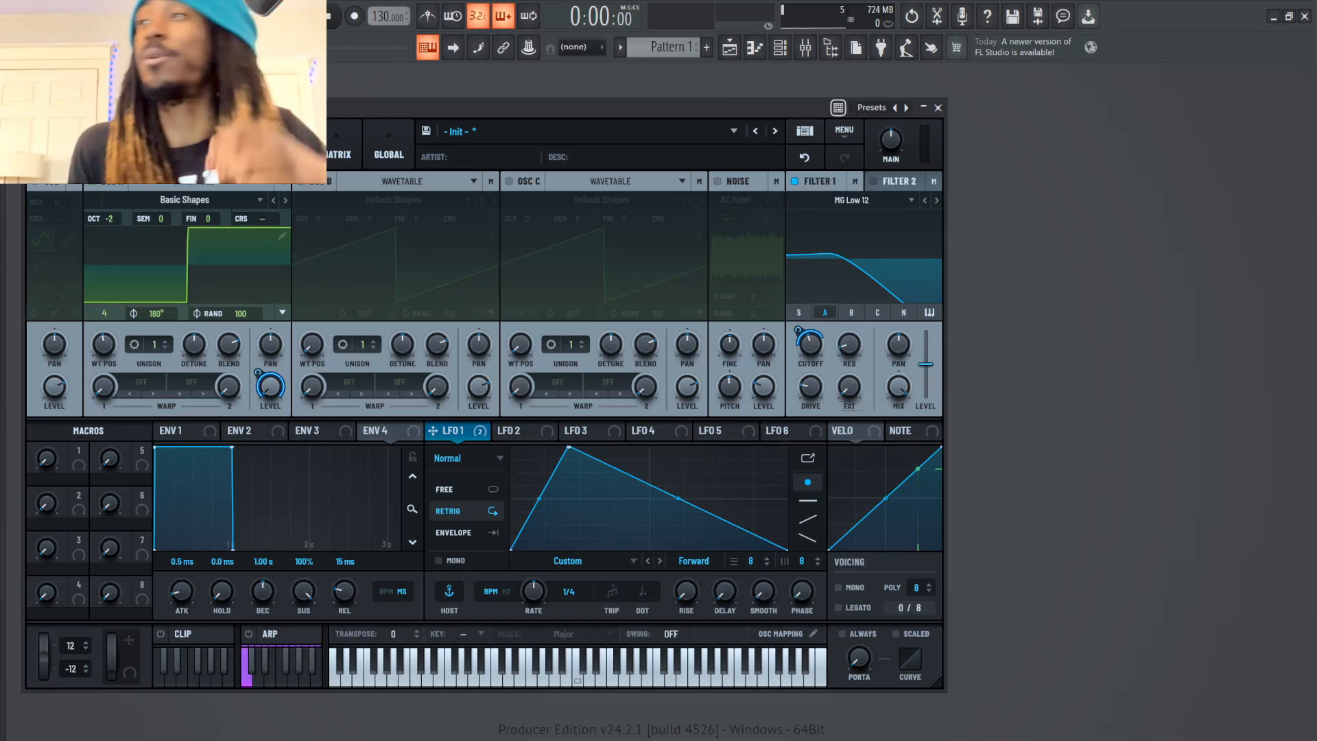
# Raise Filter 1's resonance and fine-tune its cutoff frequency
pyautogui.moveTo(849, 344); pyautogui.dragTo(810, 322)
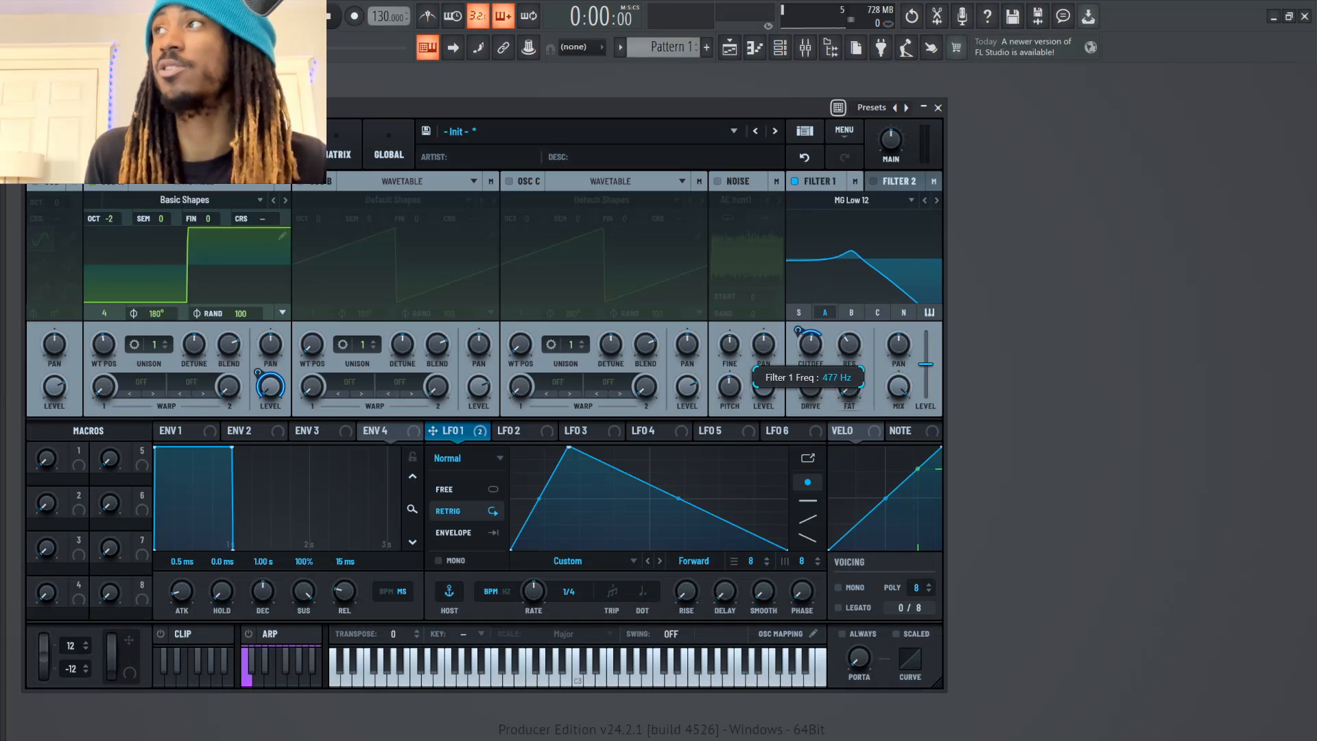
pyautogui.moveTo(810, 343); pyautogui.dragTo(810, 346)
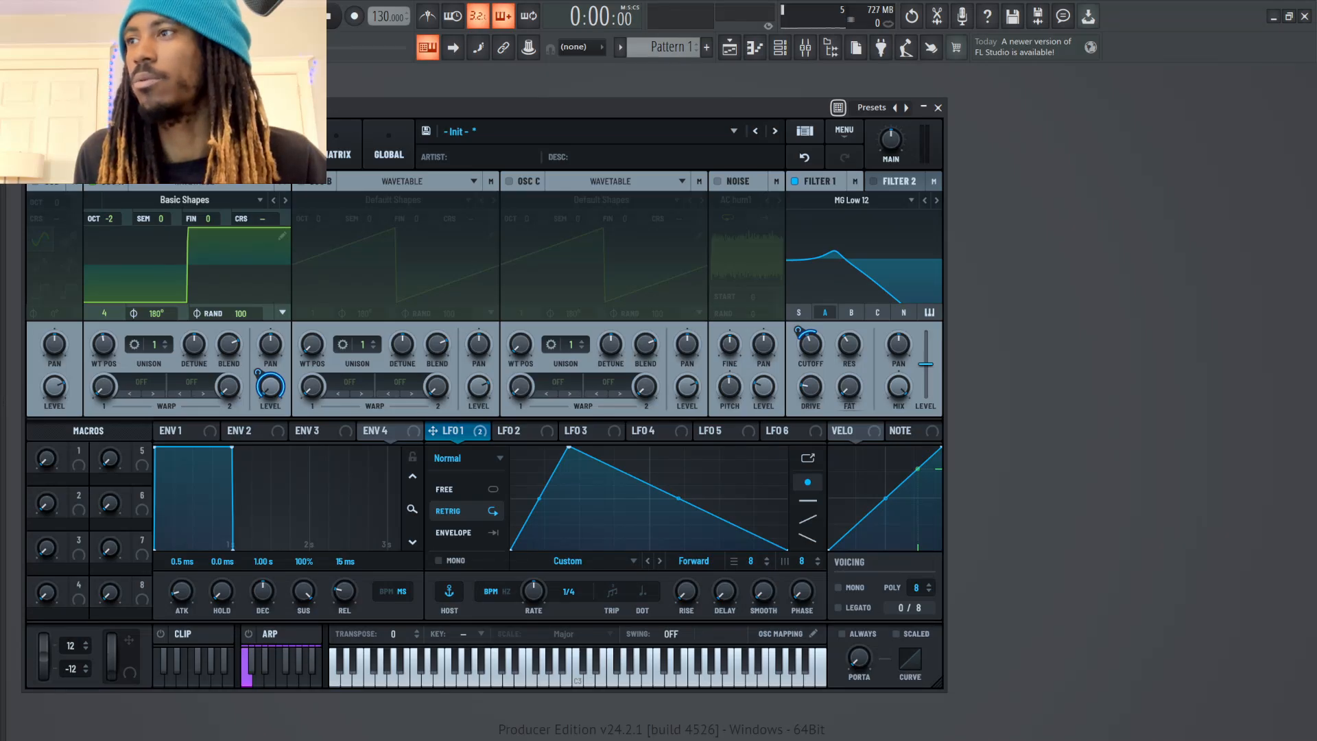
pyautogui.moveTo(534, 591)
pyautogui.mouseDown()
pyautogui.moveTo(534, 602)
pyautogui.moveTo(534, 571)
pyautogui.mouseUp()
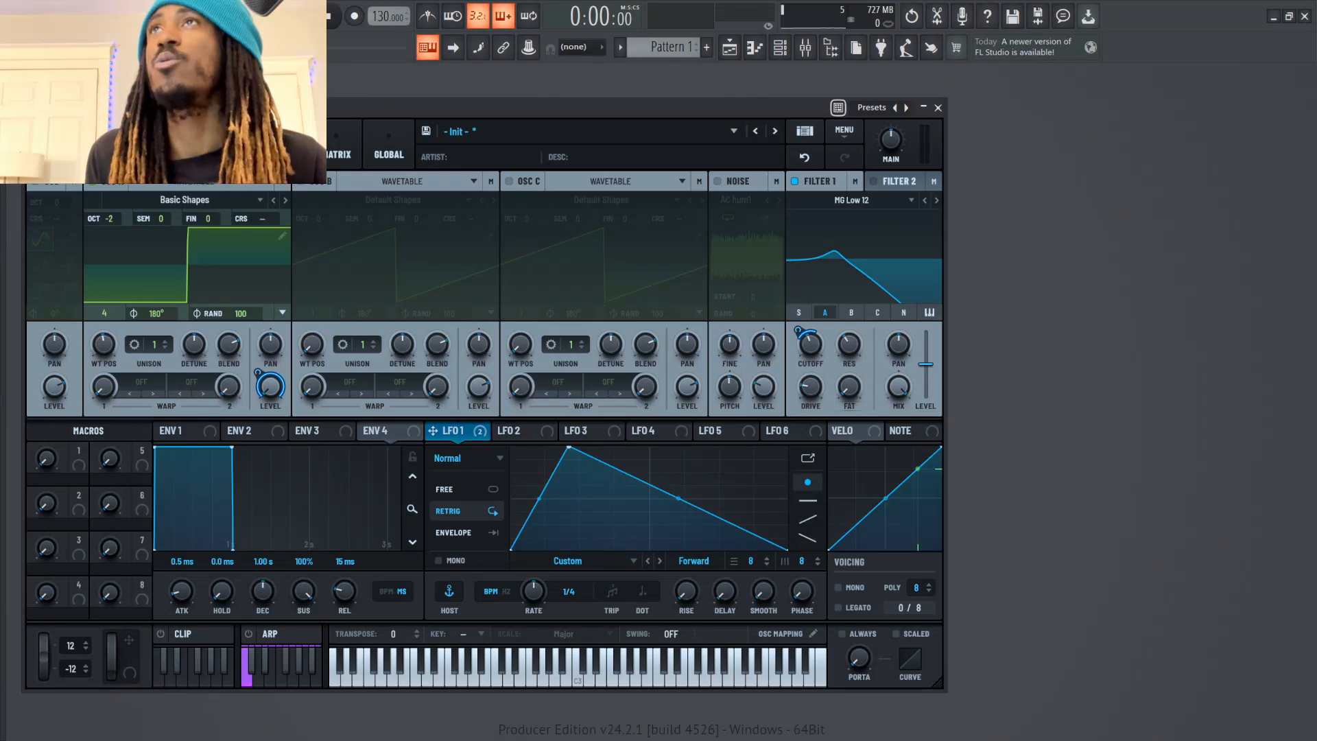
# Enable oscillator B, load the Analog wavetable Basic Shapes, and set its position to frame 3 for a triangle wave
pyautogui.click(300, 181)
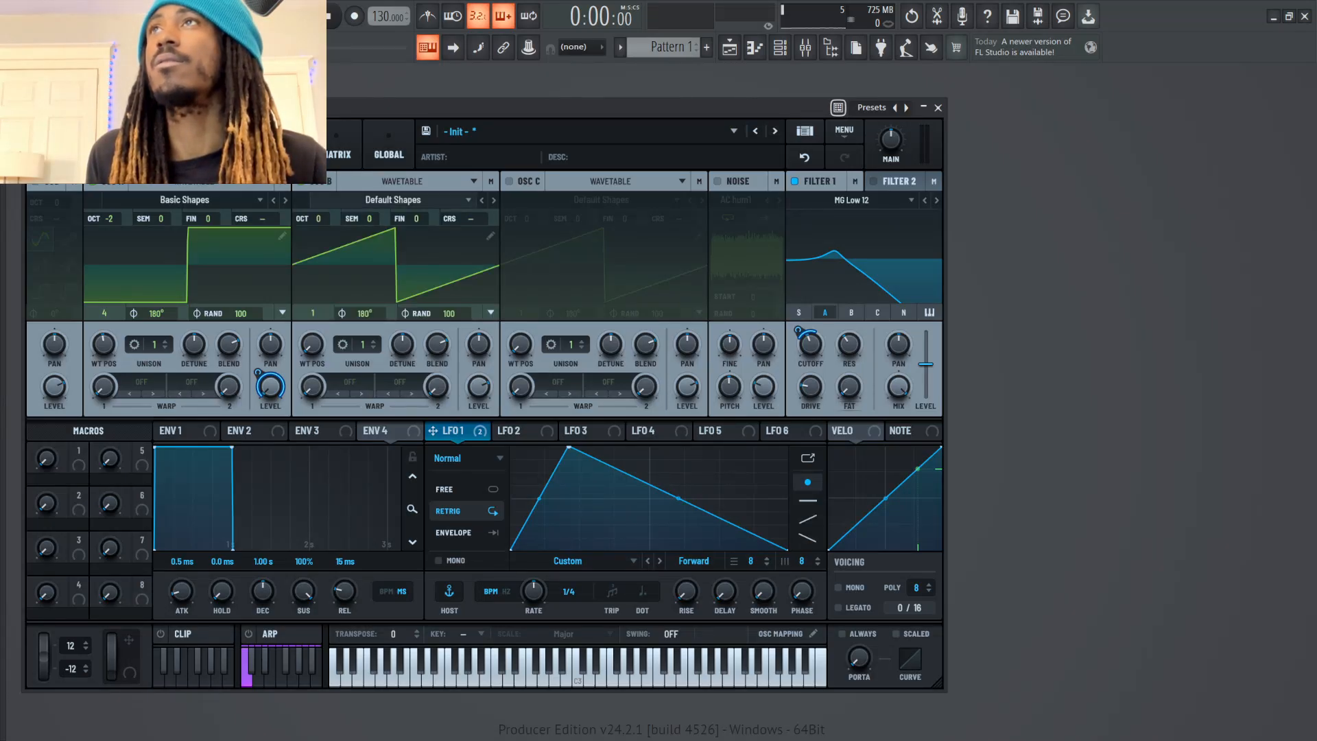
pyautogui.click(394, 200)
pyautogui.moveTo(337, 214)
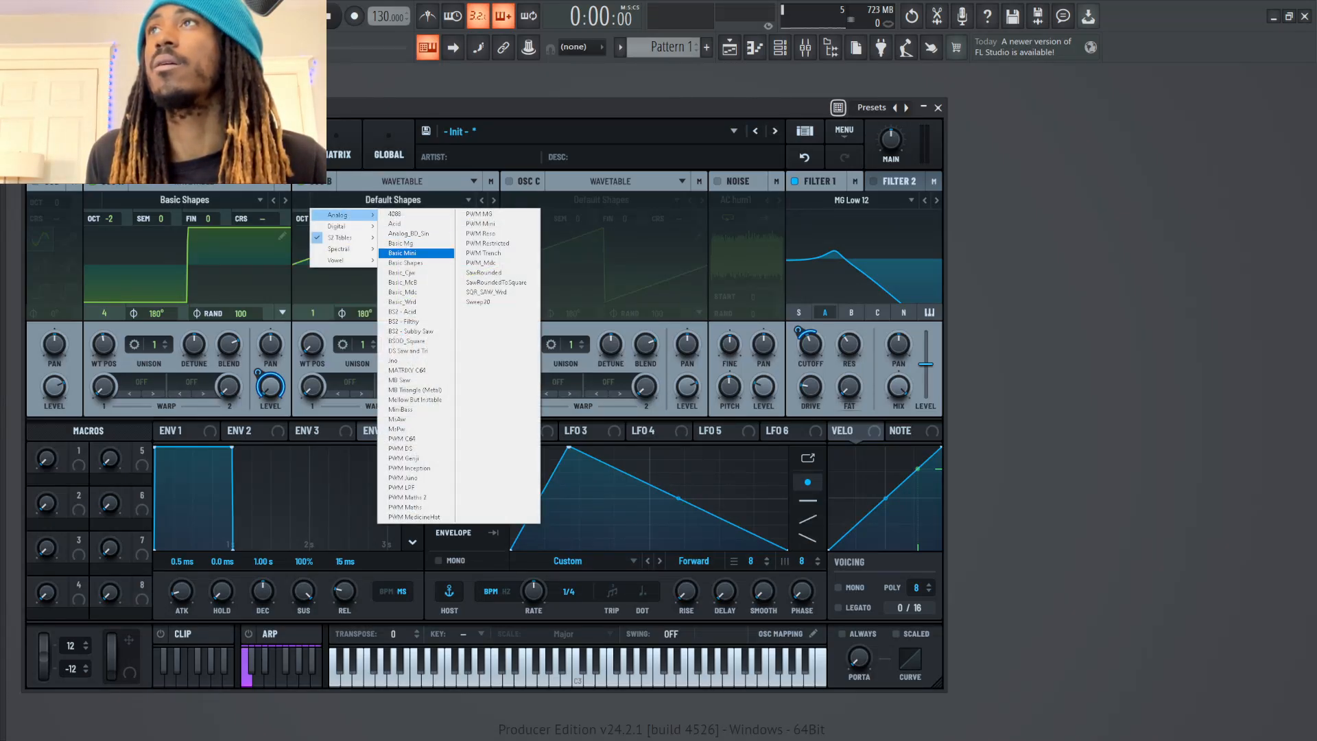
pyautogui.click(405, 262)
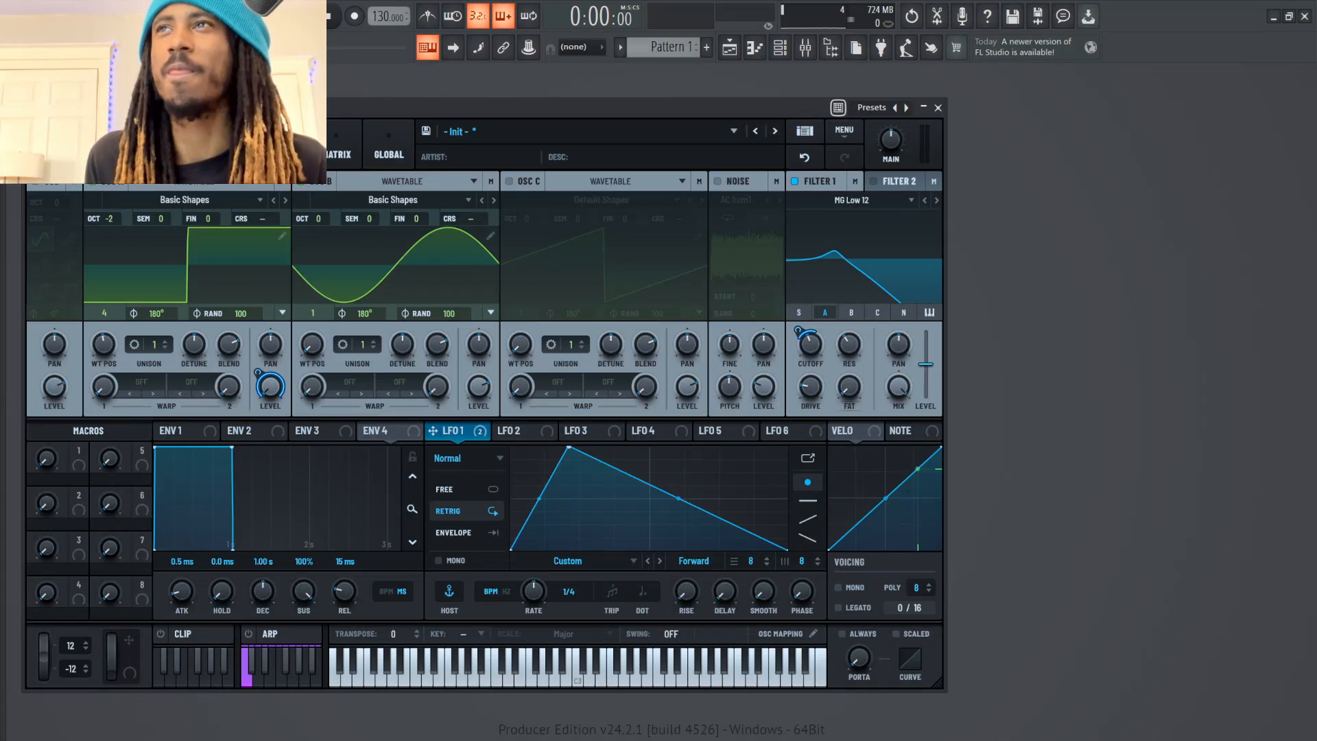
pyautogui.moveTo(313, 345); pyautogui.dragTo(312, 295)
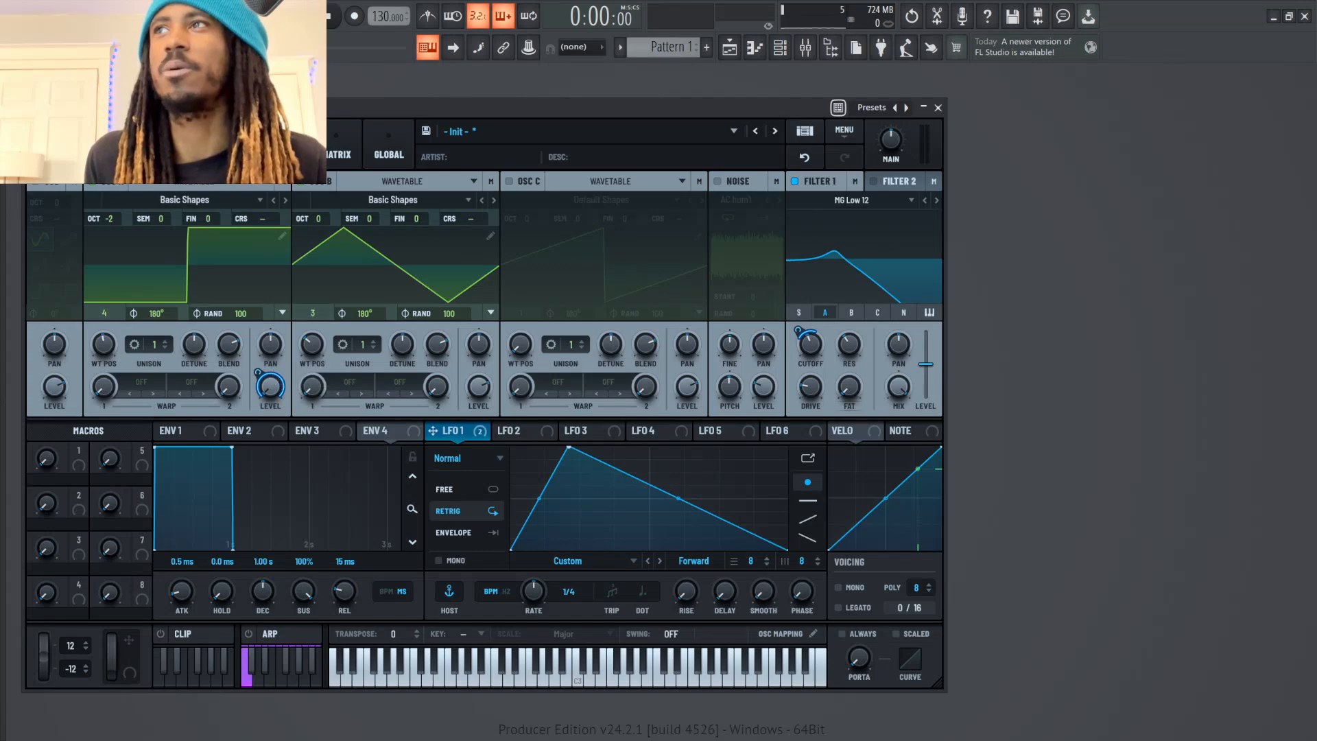
# Assign LFO 1 to oscillator B's level and balance the base levels of oscillators A and B
pyautogui.moveTo(452, 430); pyautogui.dragTo(479, 386)
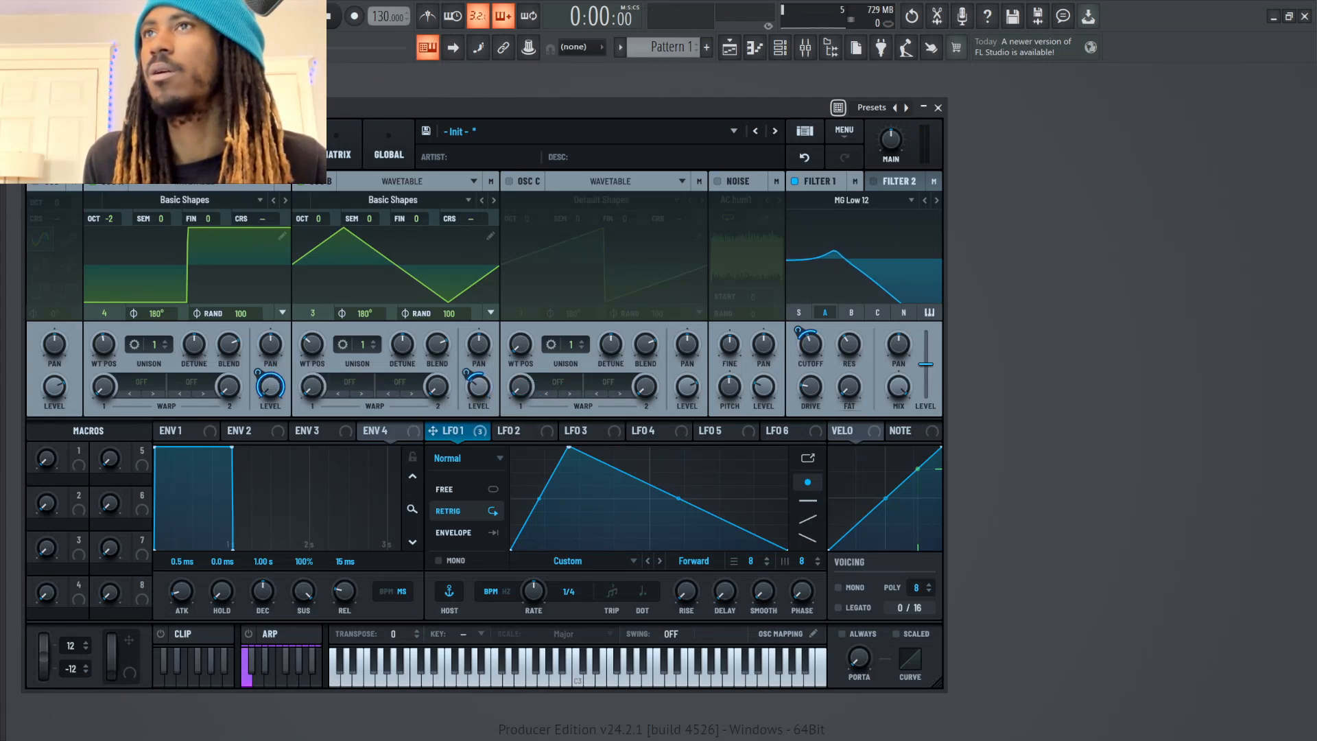
pyautogui.moveTo(271, 387); pyautogui.dragTo(270, 364)
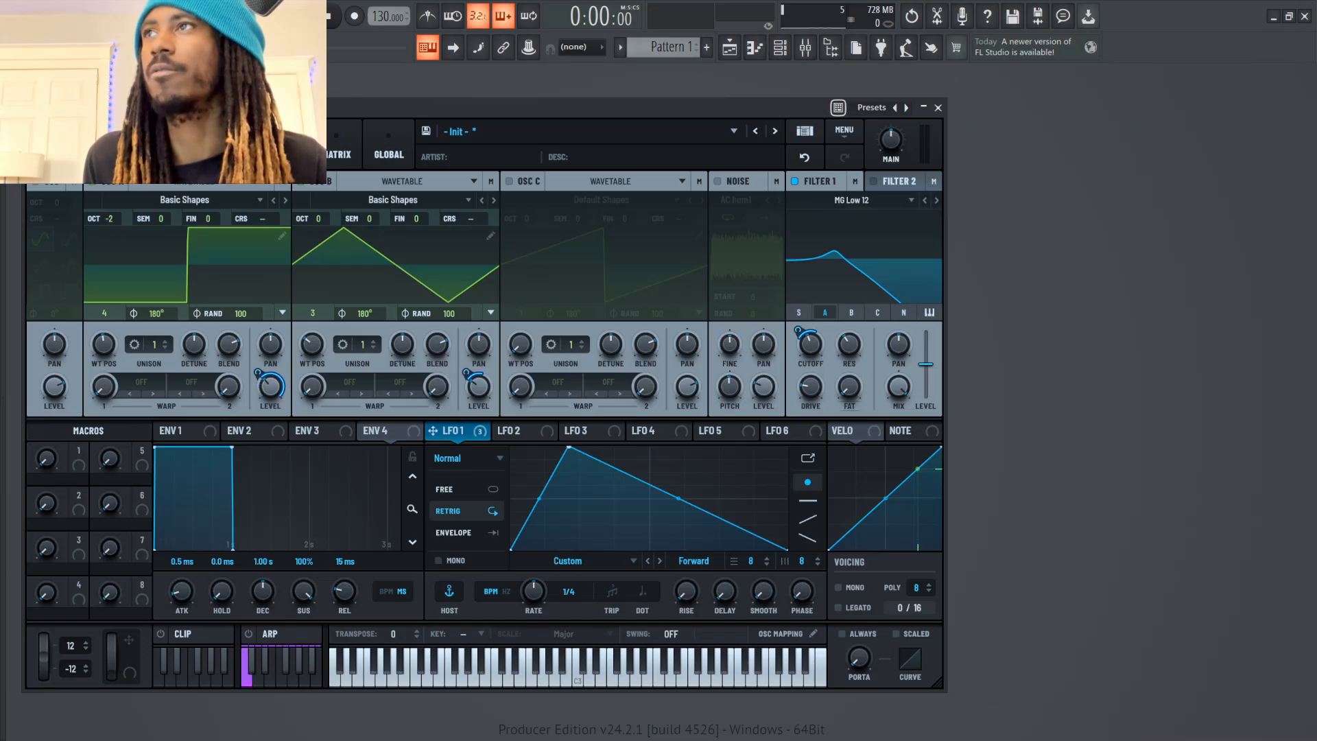
pyautogui.moveTo(479, 387); pyautogui.dragTo(479, 365)
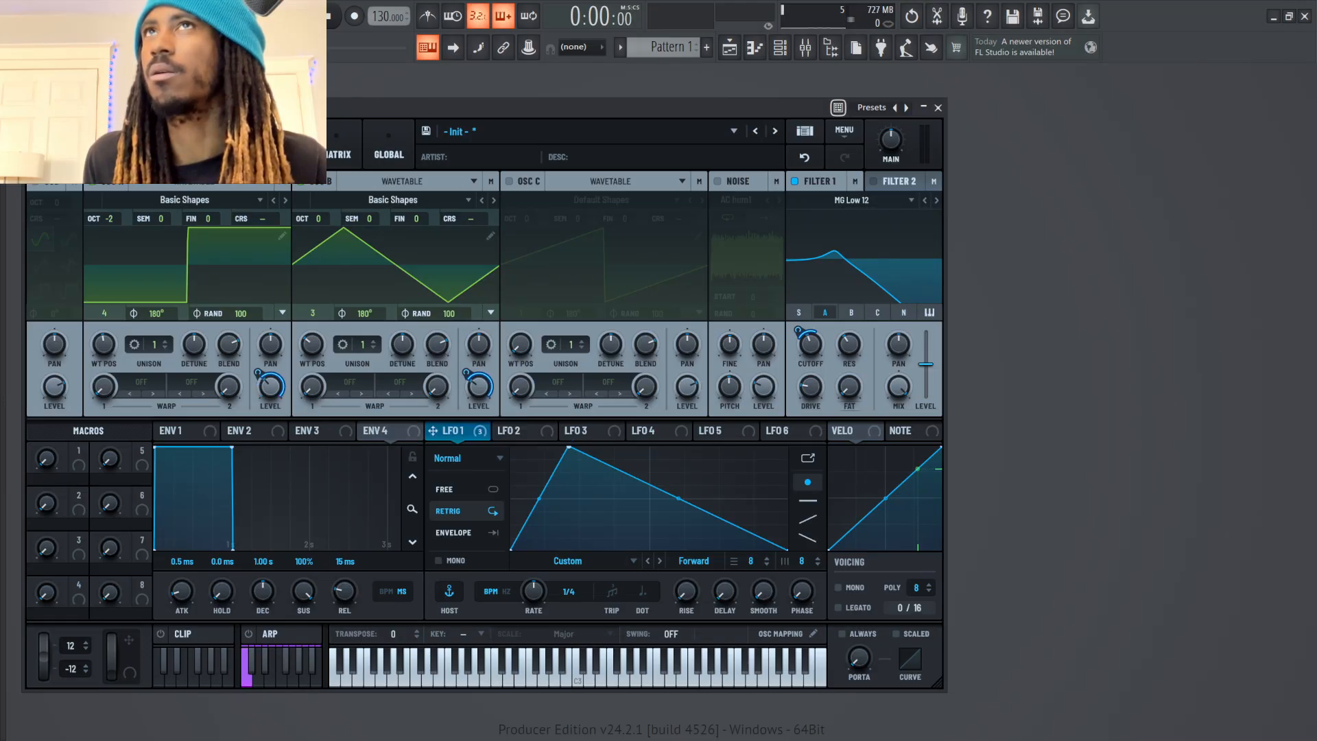
# Set oscillator B's octave to -1 and oscillator A's octave to -2 while auditioning notes
pyautogui.moveTo(109, 219); pyautogui.dragTo(110, 212)
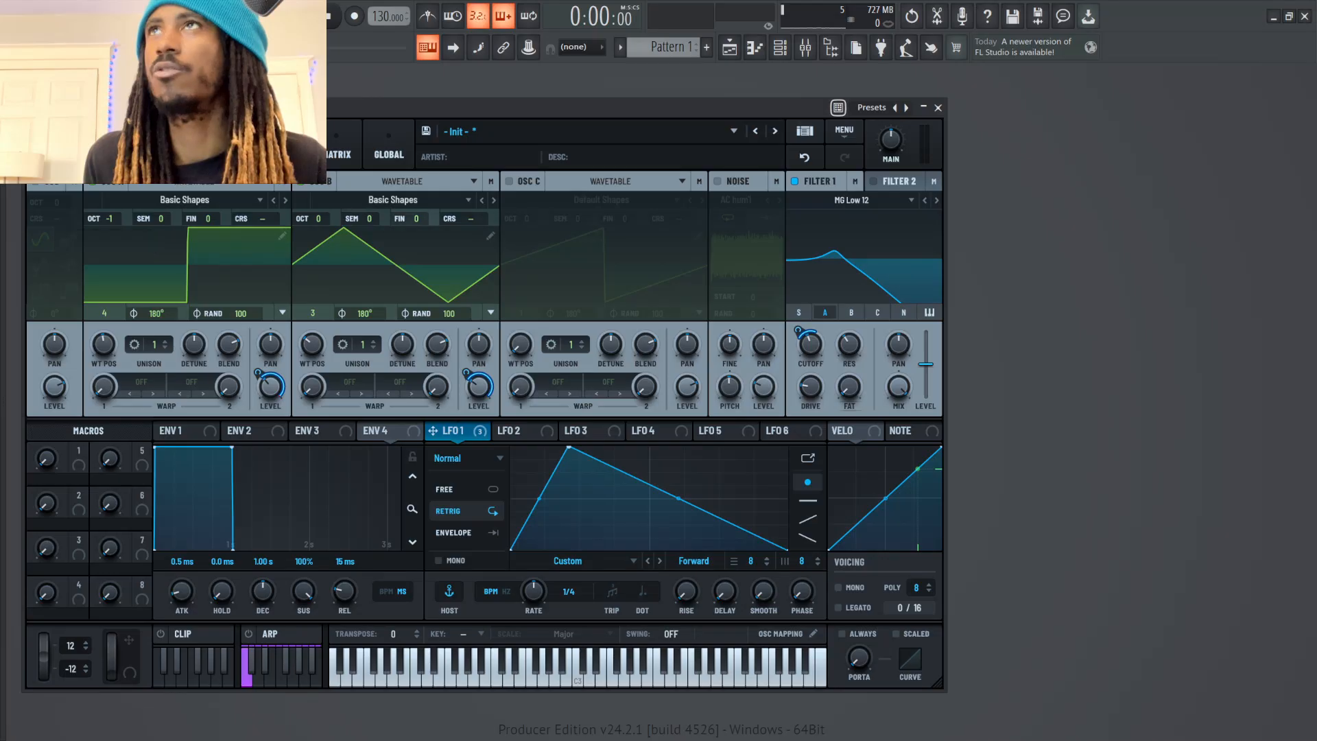
pyautogui.moveTo(318, 219); pyautogui.dragTo(318, 227)
pyautogui.press('n')
pyautogui.press('n')
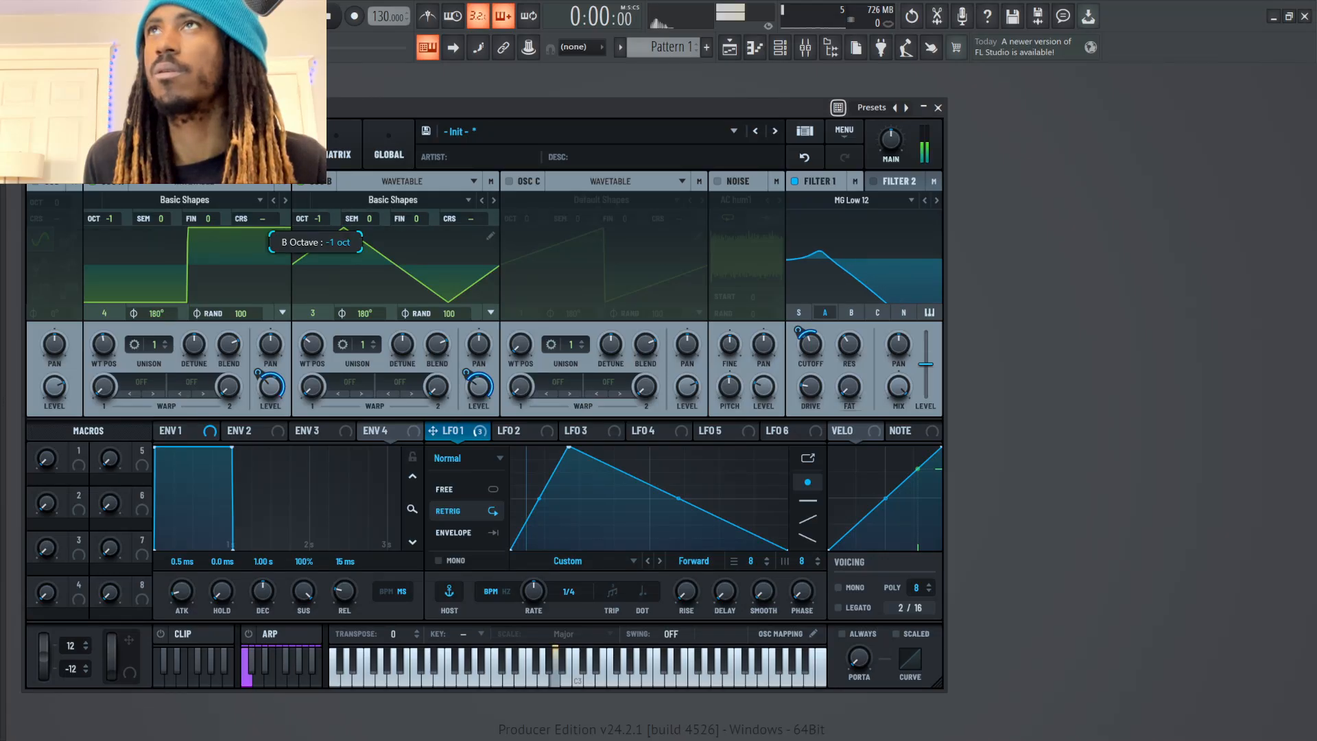
pyautogui.moveTo(110, 219); pyautogui.dragTo(109, 226)
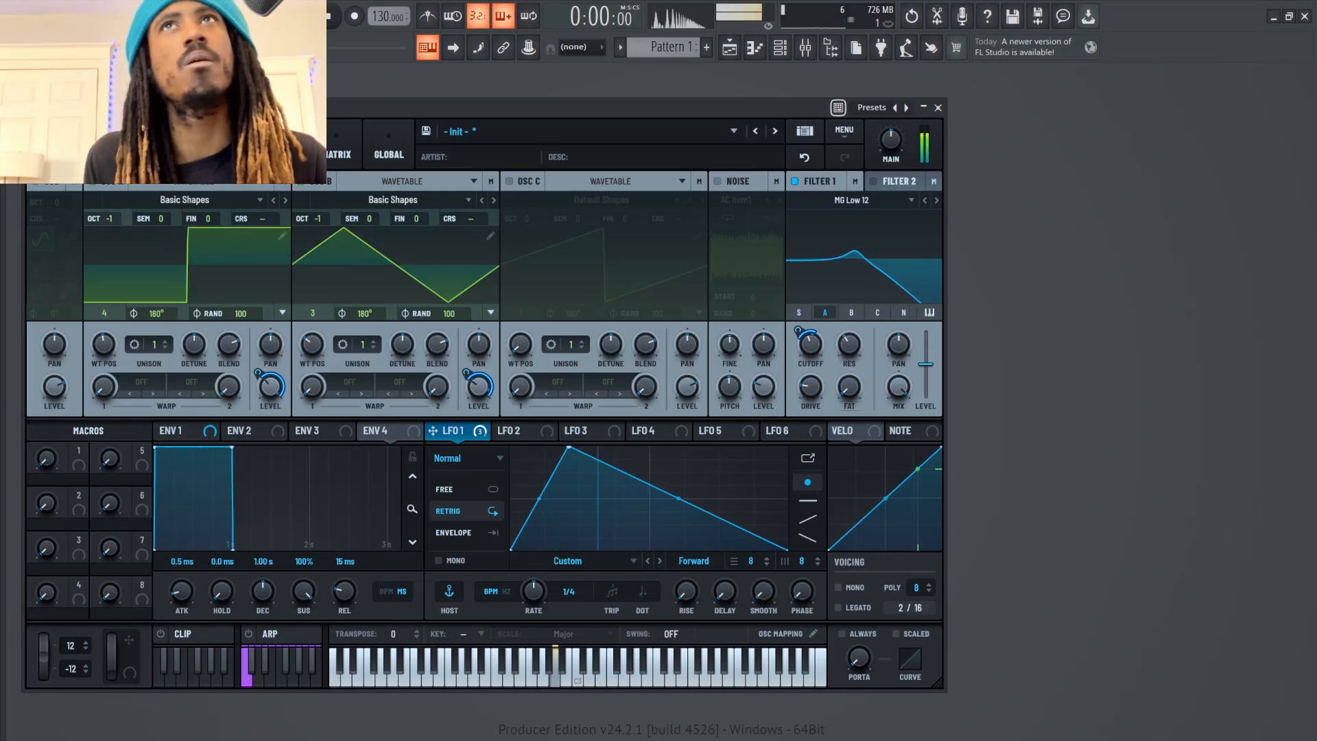
pyautogui.press('n')
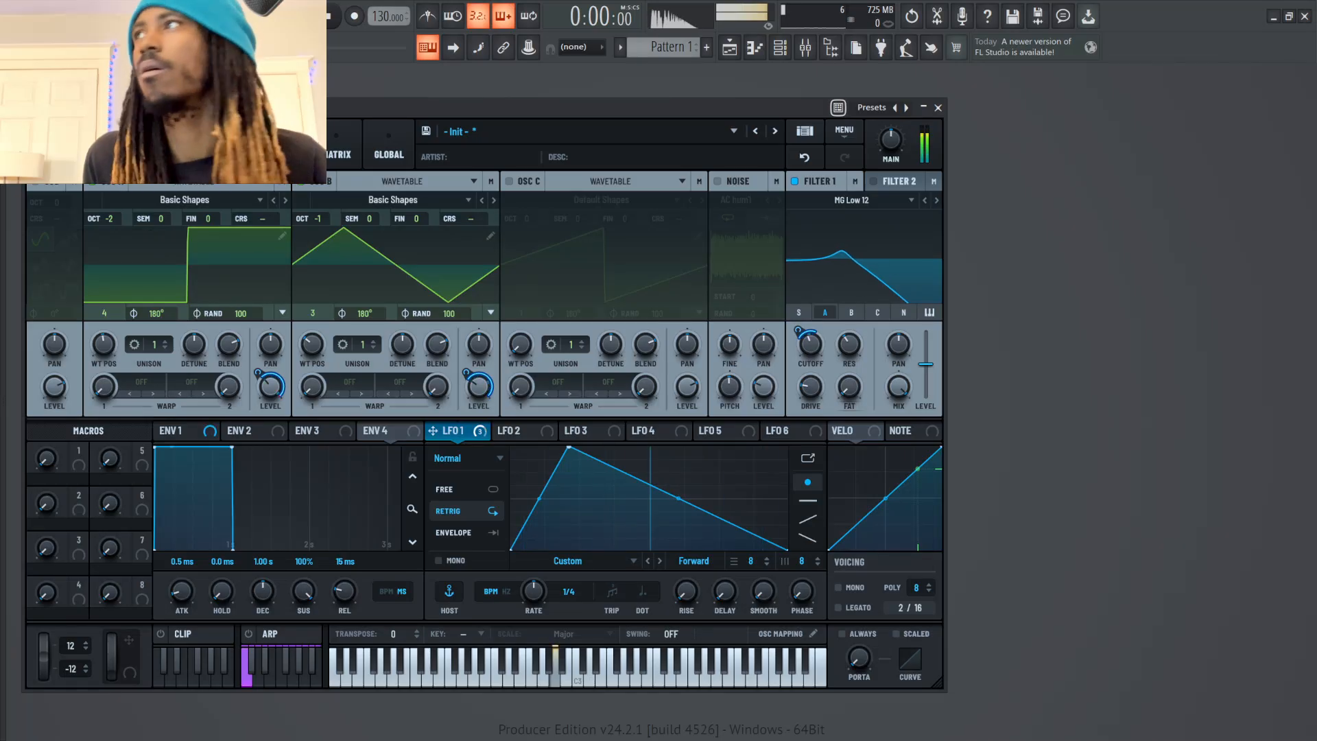
# Route oscillator B through Filter 1 and audition notes
pyautogui.click(852, 313)
pyautogui.press('n')
pyautogui.press('n')
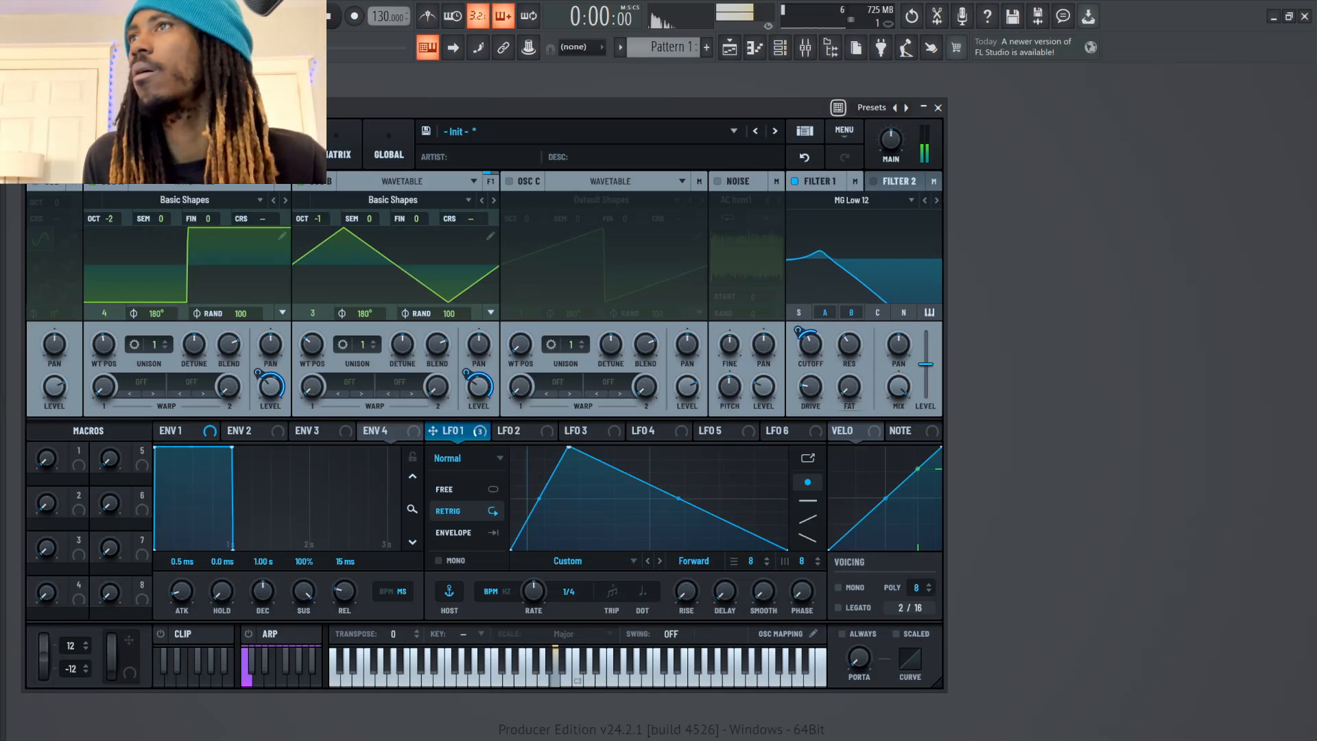
pyautogui.press('n')
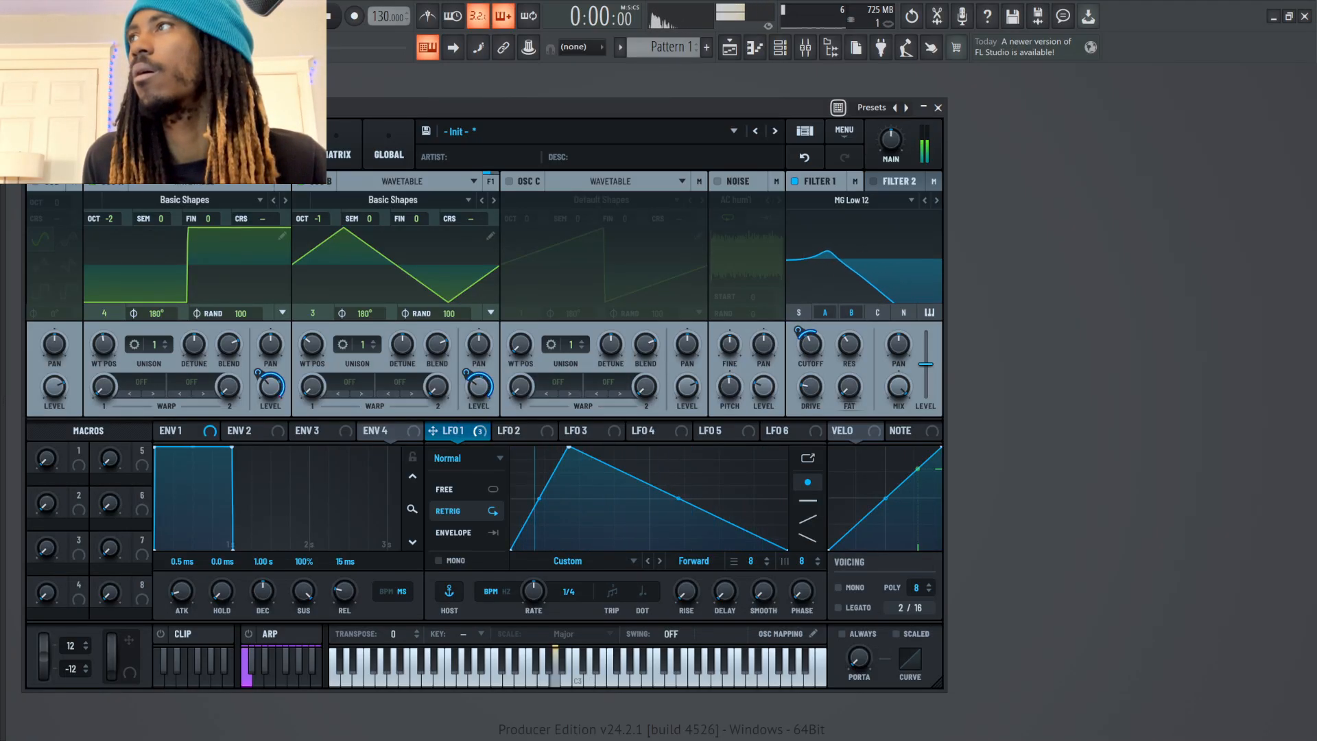
# Fine-tune Filter 1's cutoff and resonance while auditioning notes
pyautogui.moveTo(810, 344); pyautogui.dragTo(810, 321)
pyautogui.press('b')
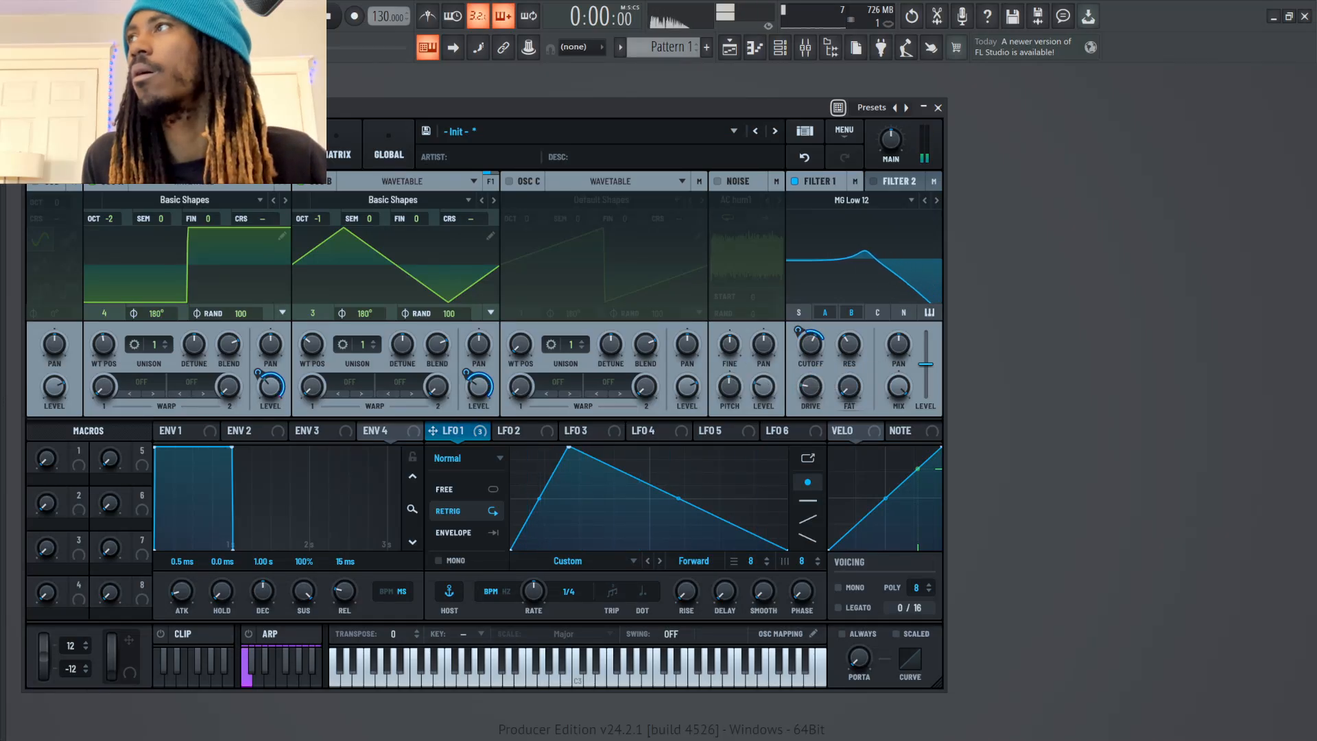
pyautogui.press('c')
pyautogui.press('v')
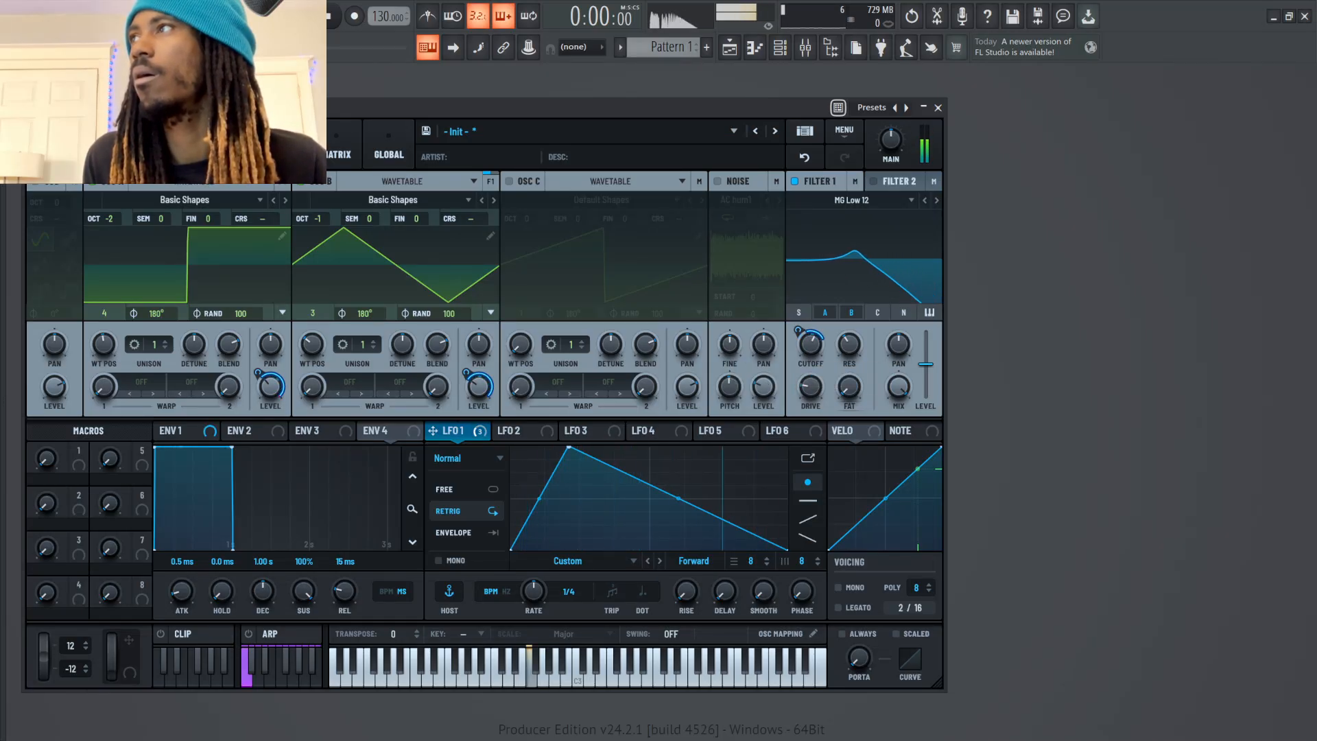
pyautogui.moveTo(849, 345); pyautogui.dragTo(811, 358)
pyautogui.press('b')
pyautogui.press('v')
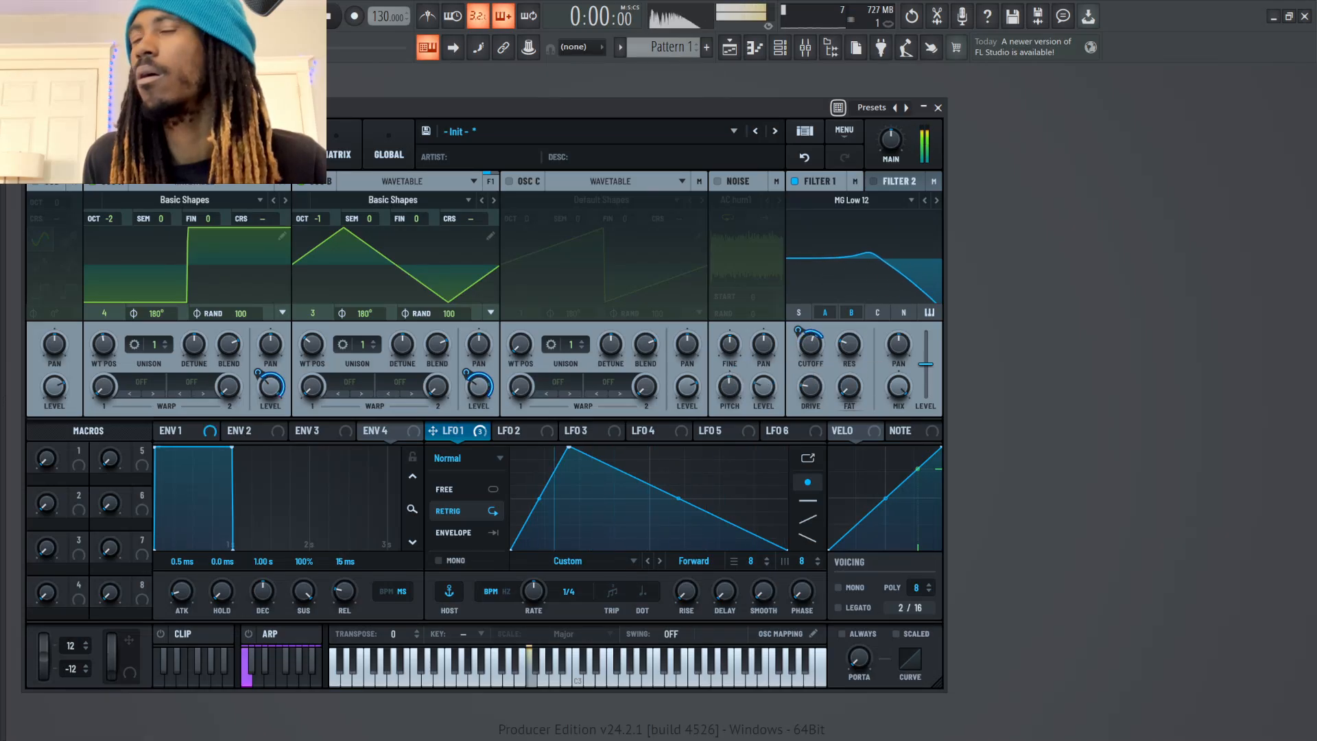
pyautogui.press('b')
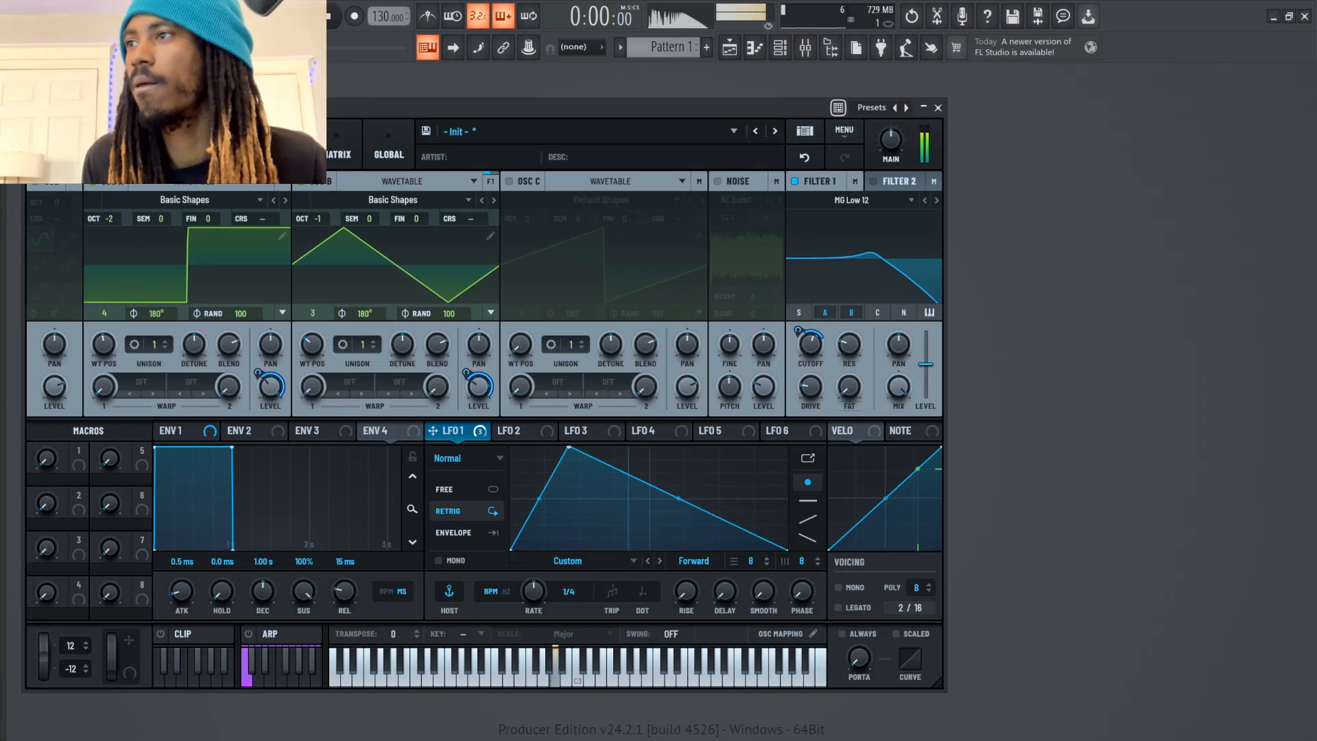
# Try LFO 1's rate at 1/2 while auditioning notes
pyautogui.moveTo(534, 591); pyautogui.dragTo(534, 598)
pyautogui.press('v')
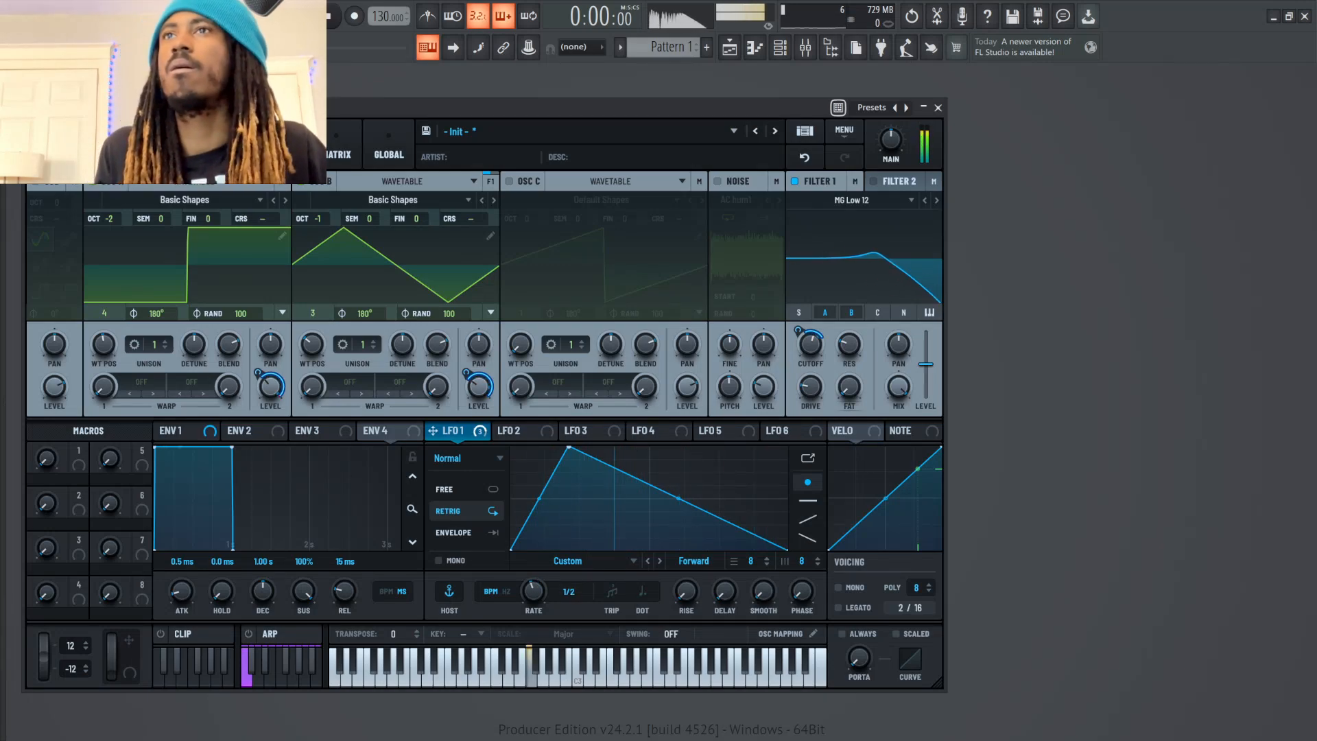
pyautogui.press('c')
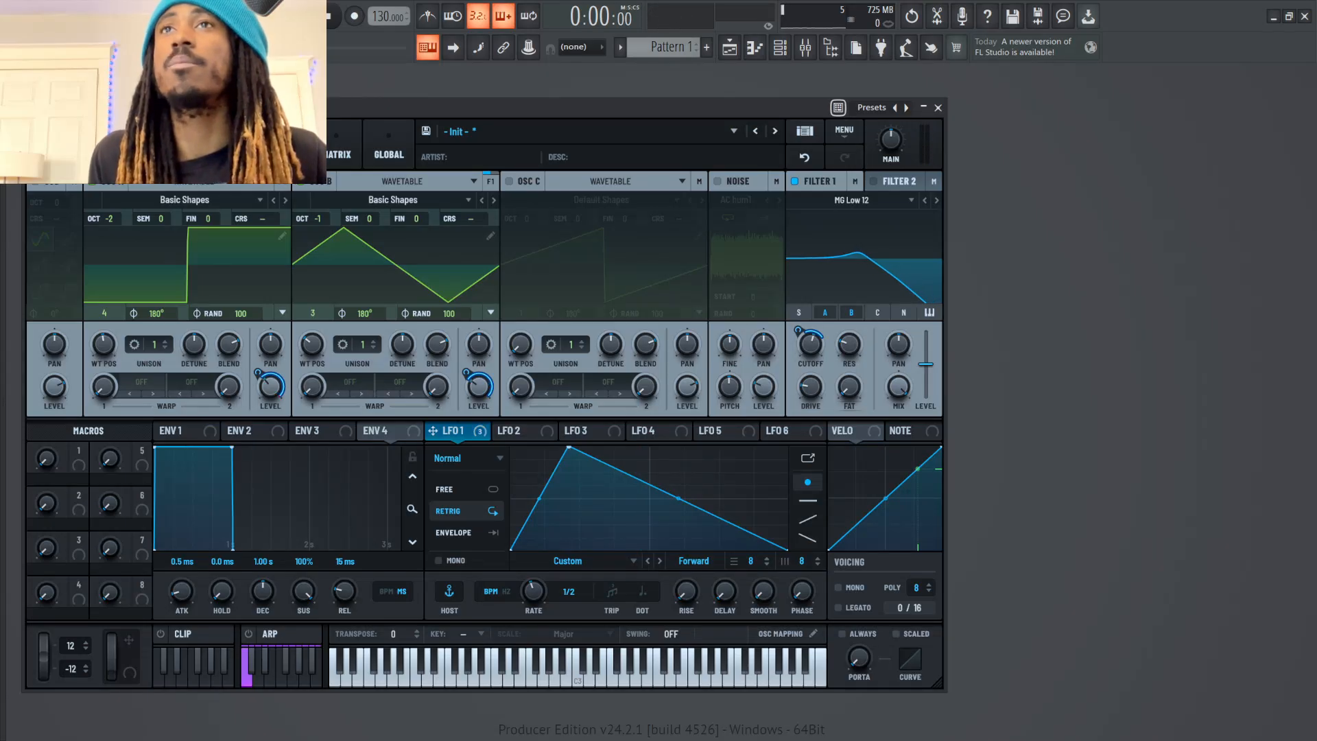
# Apply Sync warp to oscillator A, with the warp variation at 1.0000 and the warp amount at about 3.74%
pyautogui.click(130, 383)
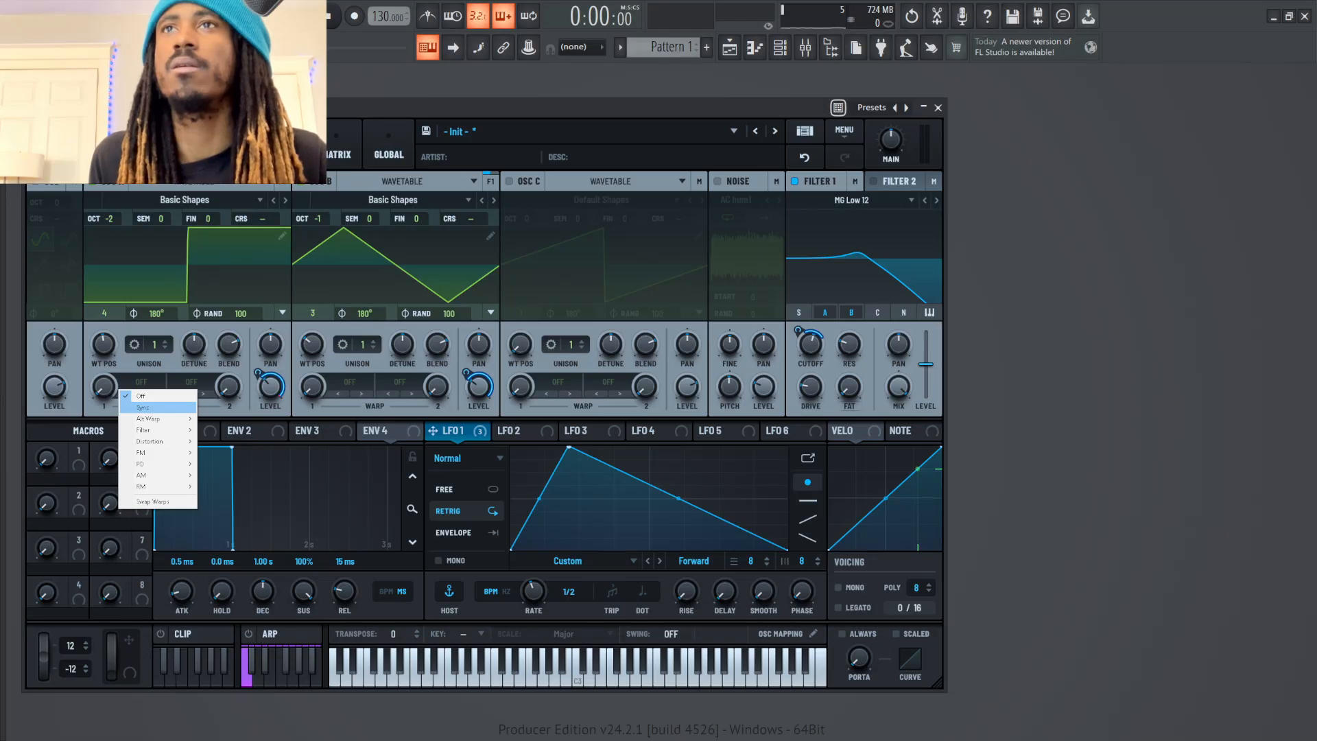
pyautogui.click(145, 408)
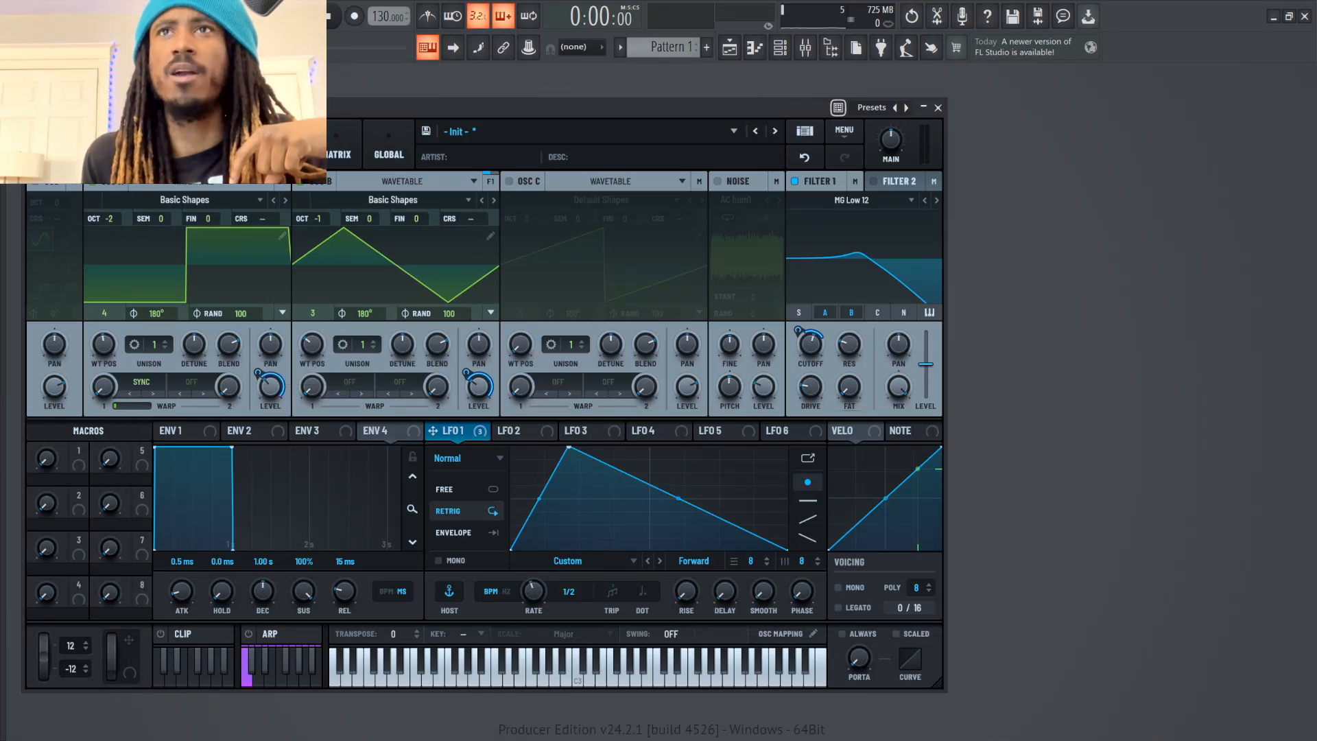
pyautogui.moveTo(132, 406); pyautogui.dragTo(124, 406)
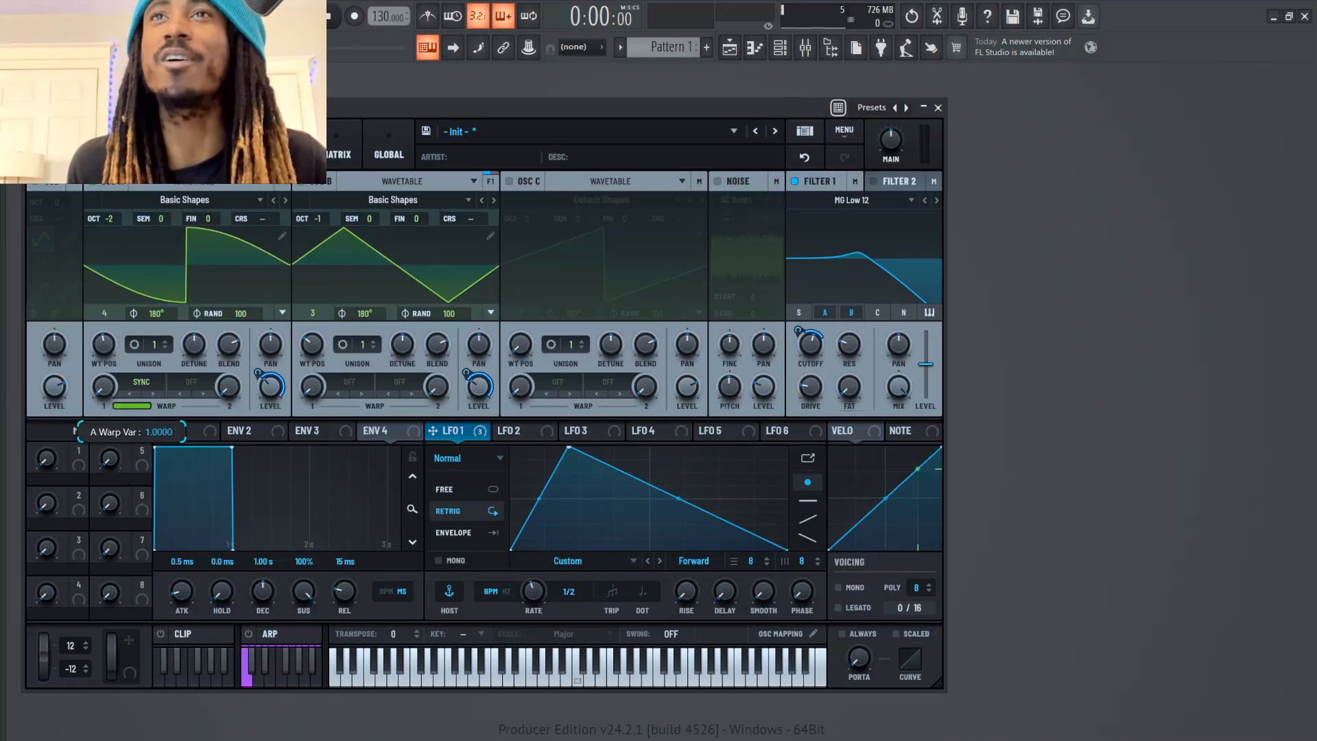
pyautogui.moveTo(103, 387)
pyautogui.mouseDown()
pyautogui.moveTo(104, 430)
pyautogui.moveTo(104, 402)
pyautogui.mouseUp()
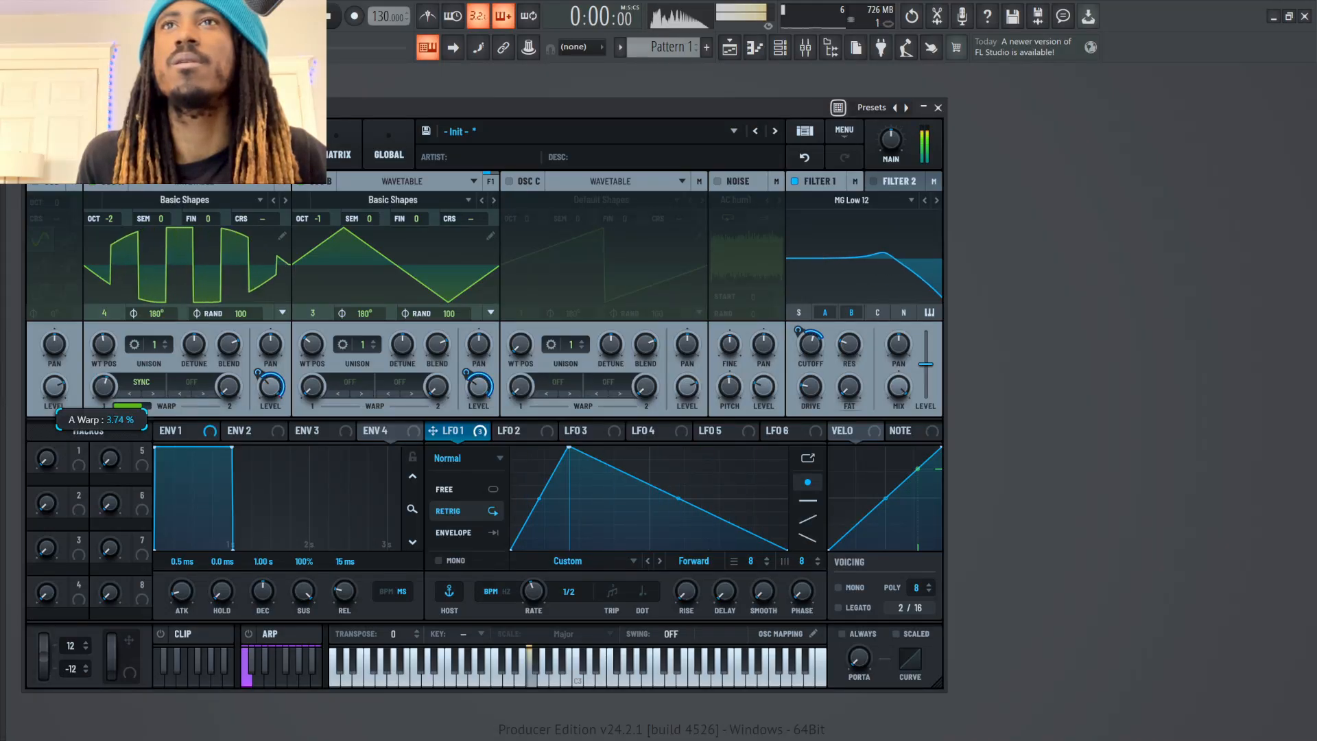
# Set LFO 1's rate to 1/8 and fine-tune oscillator A's Sync warp amount and variation
pyautogui.moveTo(534, 592)
pyautogui.mouseDown()
pyautogui.moveTo(533, 559)
pyautogui.moveTo(534, 602)
pyautogui.mouseUp()
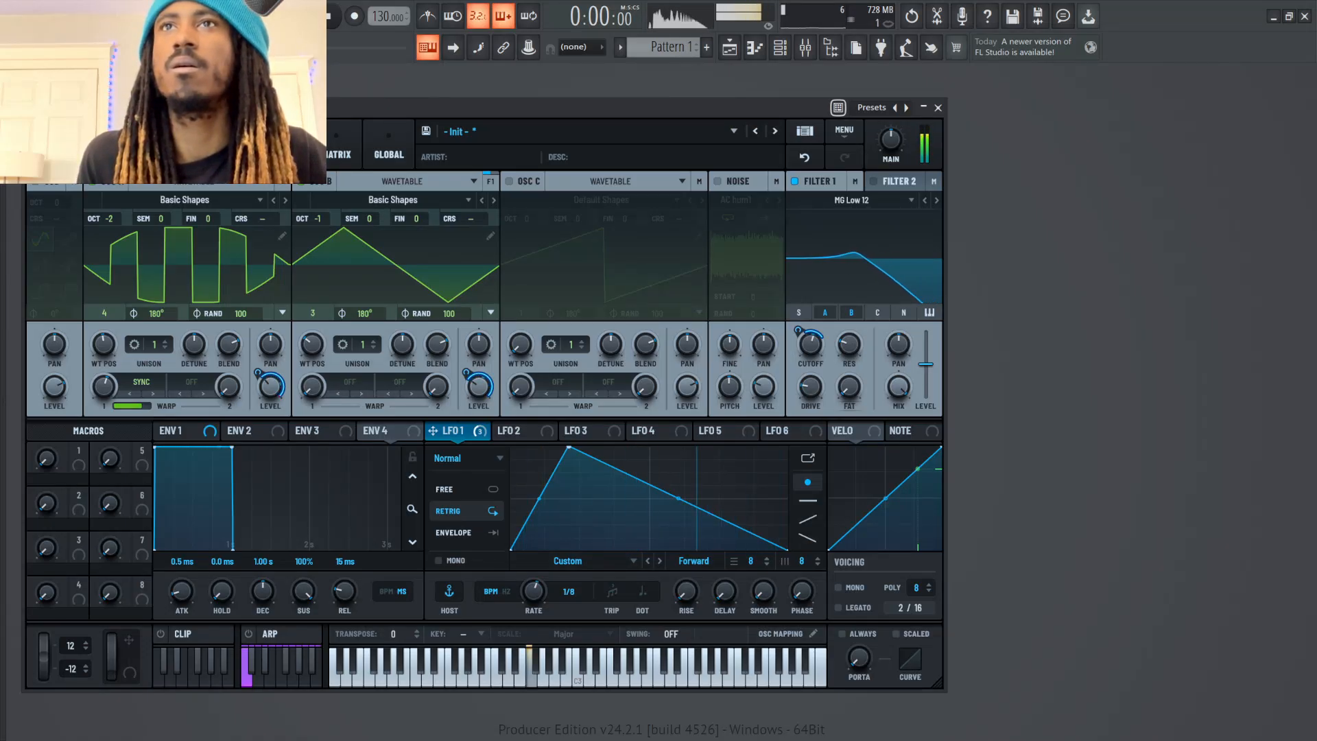
pyautogui.moveTo(141, 406); pyautogui.dragTo(135, 406)
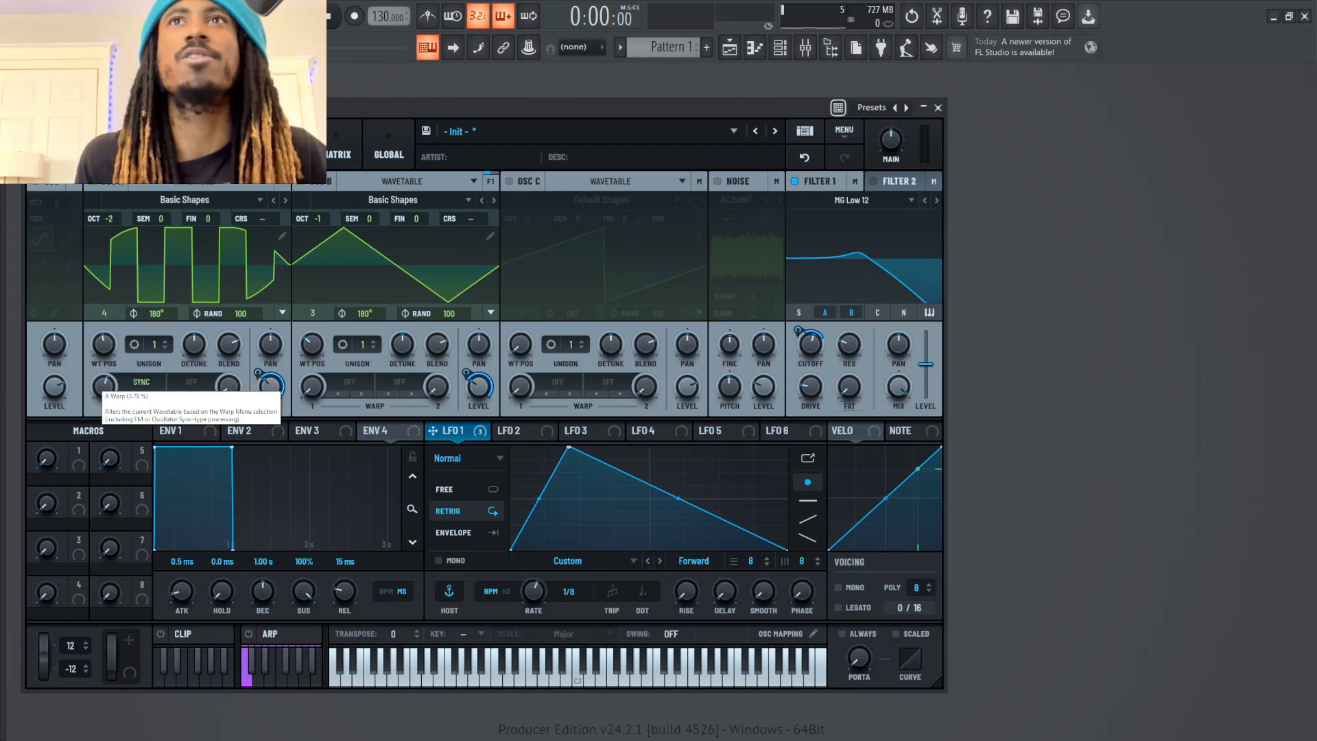
pyautogui.moveTo(104, 386); pyautogui.dragTo(132, 406)
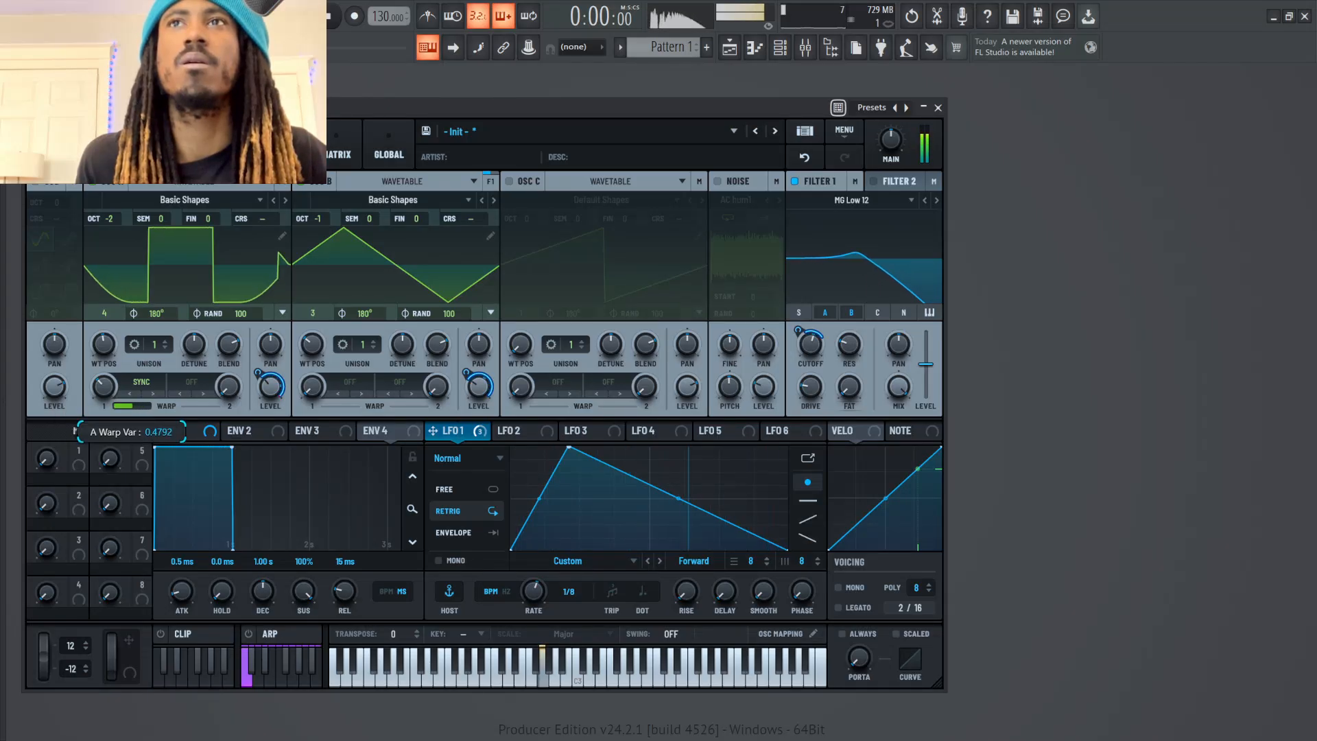
pyautogui.moveTo(810, 344); pyautogui.dragTo(811, 348)
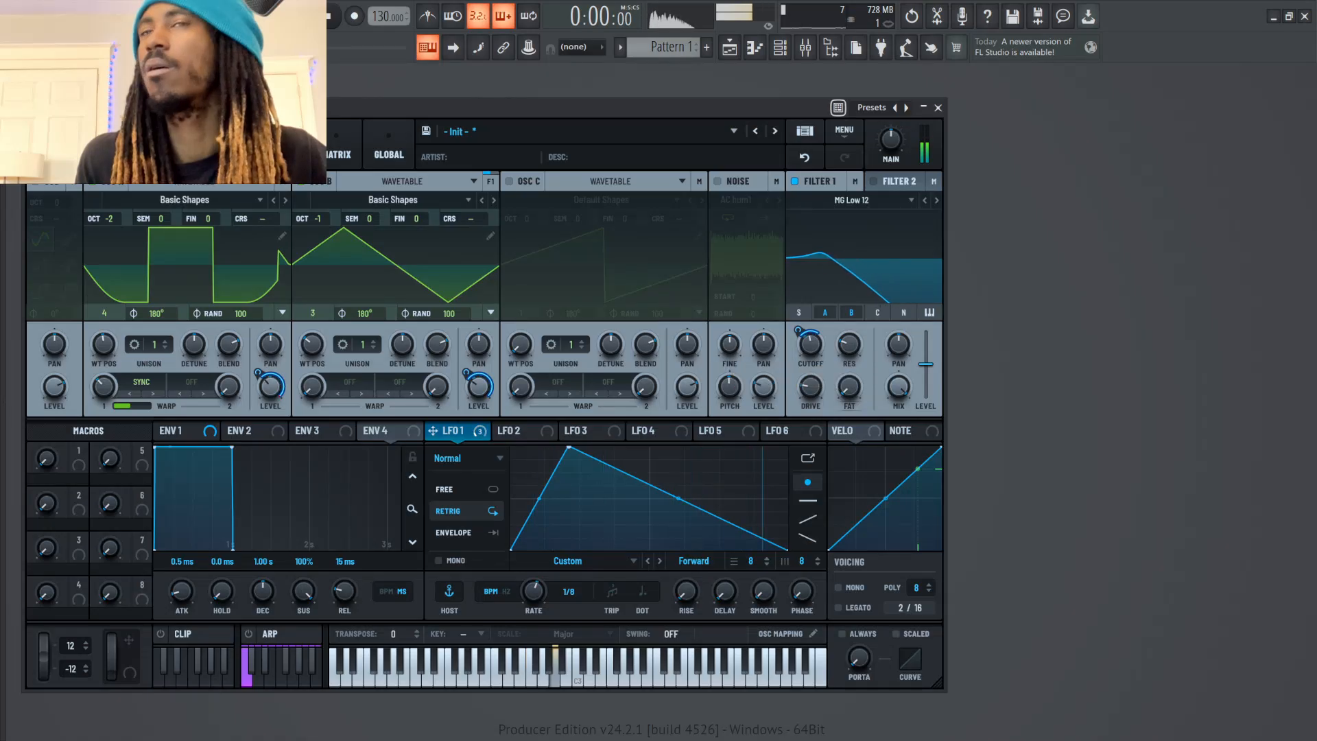
pyautogui.moveTo(132, 406)
pyautogui.mouseDown()
pyautogui.moveTo(103, 367)
pyautogui.moveTo(130, 406)
pyautogui.mouseUp()
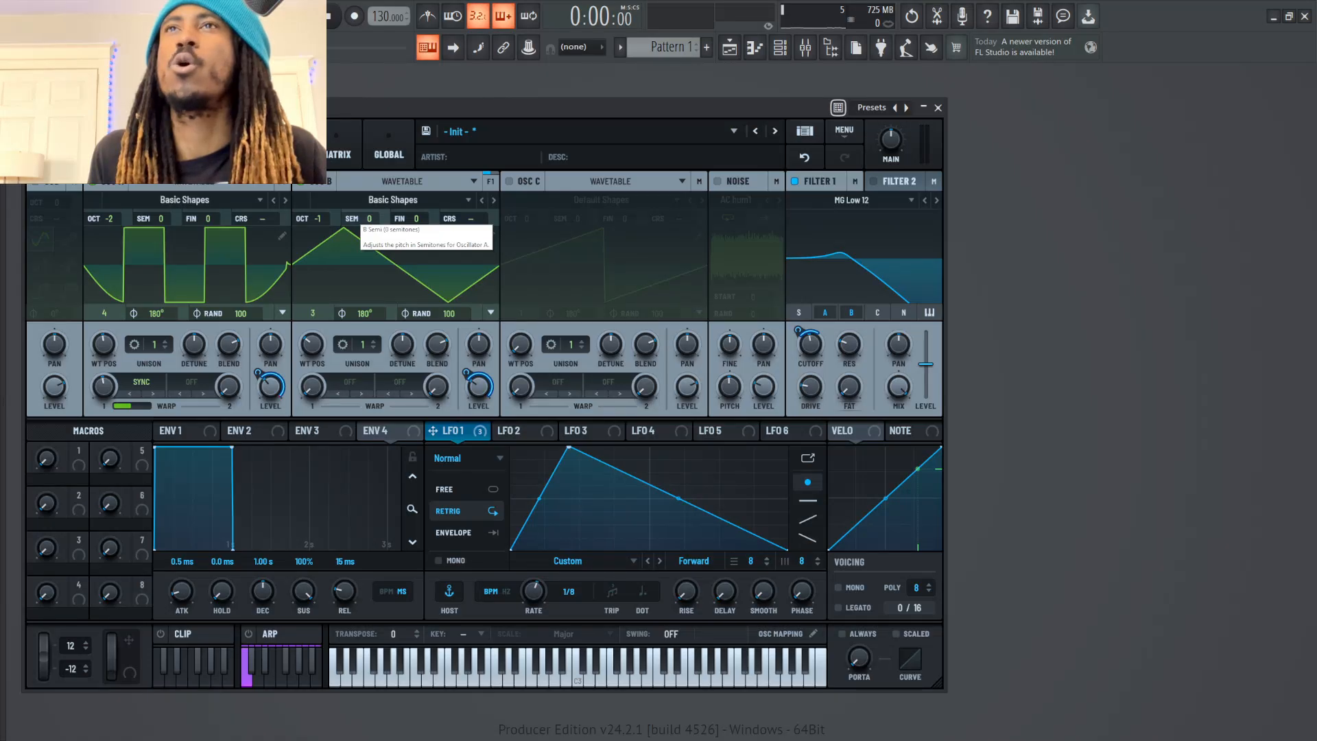
# Set oscillator B's semitone offset to +3 and audition notes
pyautogui.moveTo(369, 219); pyautogui.dragTo(369, 226)
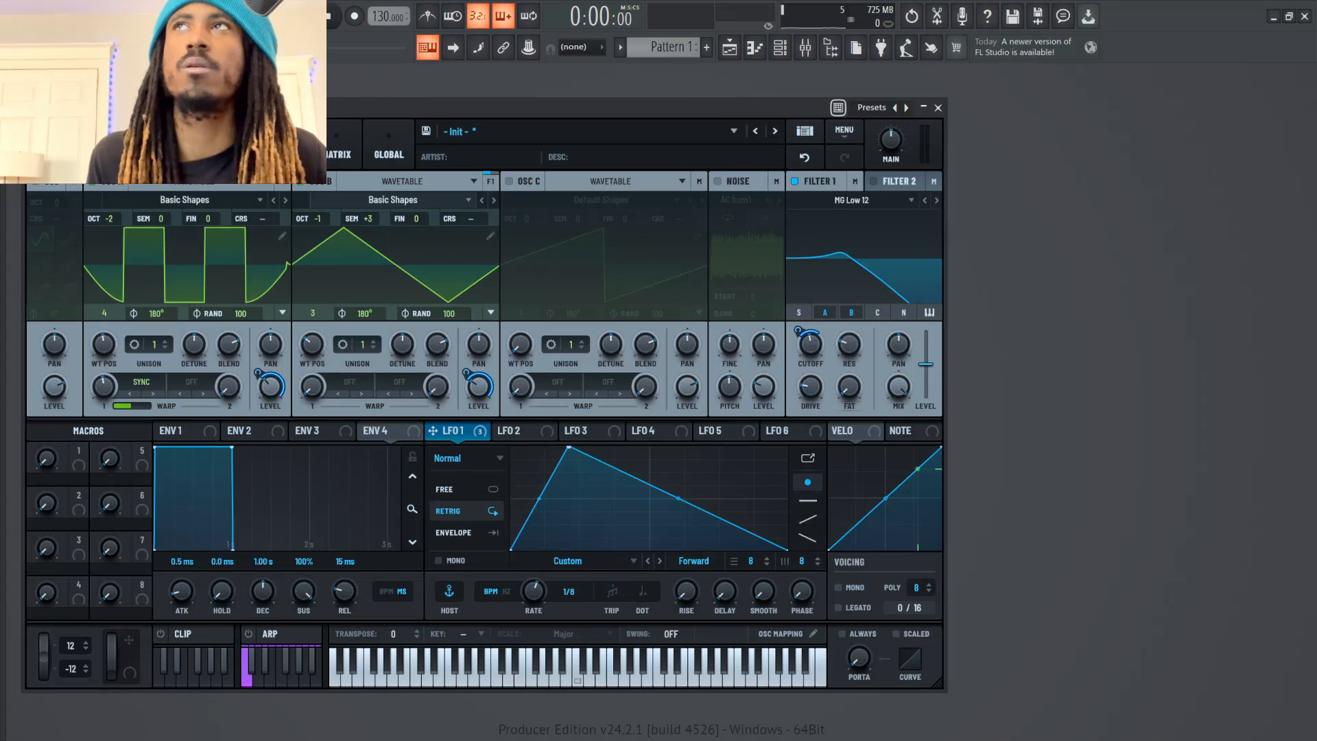
pyautogui.press('n')
pyautogui.press('m')
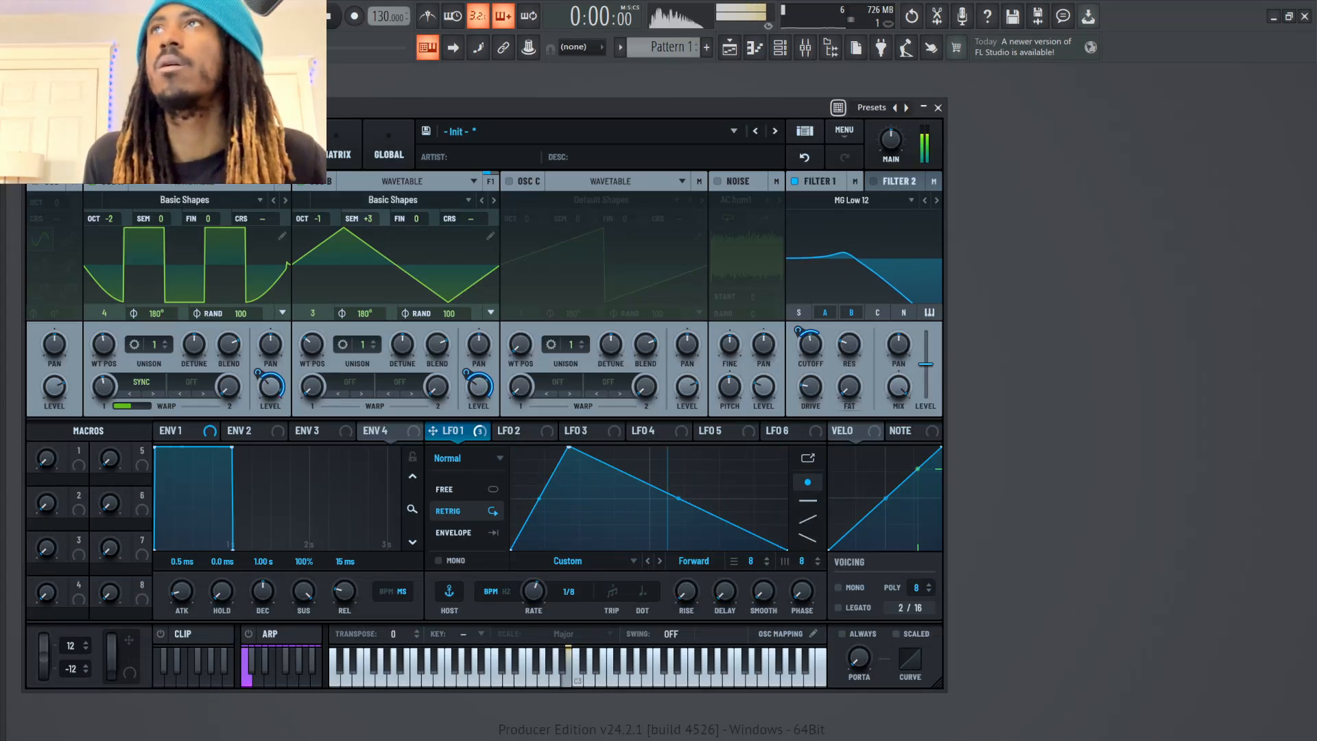
# Try oscillator B at +5 semitones and octave +1 while auditioning notes
pyautogui.moveTo(370, 219); pyautogui.dragTo(369, 212)
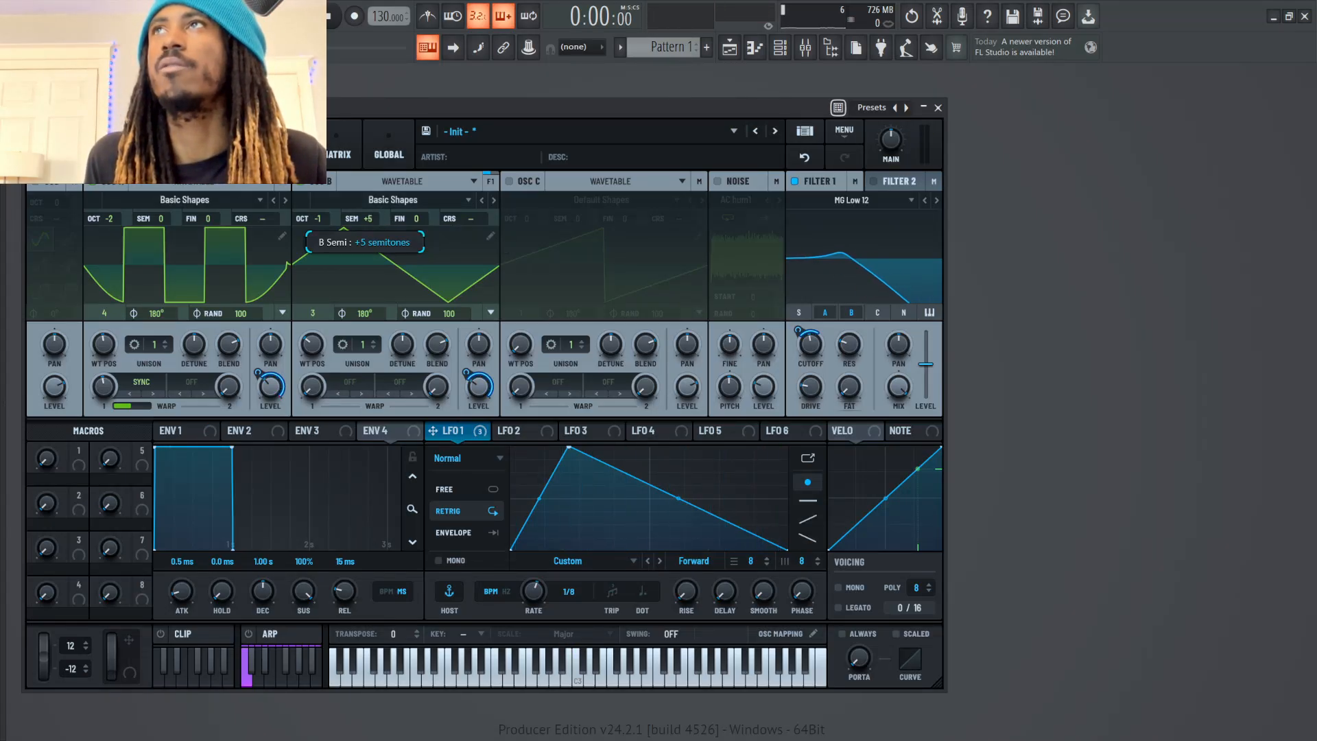
pyautogui.press('m')
pyautogui.moveTo(329, 215); pyautogui.dragTo(329, 204)
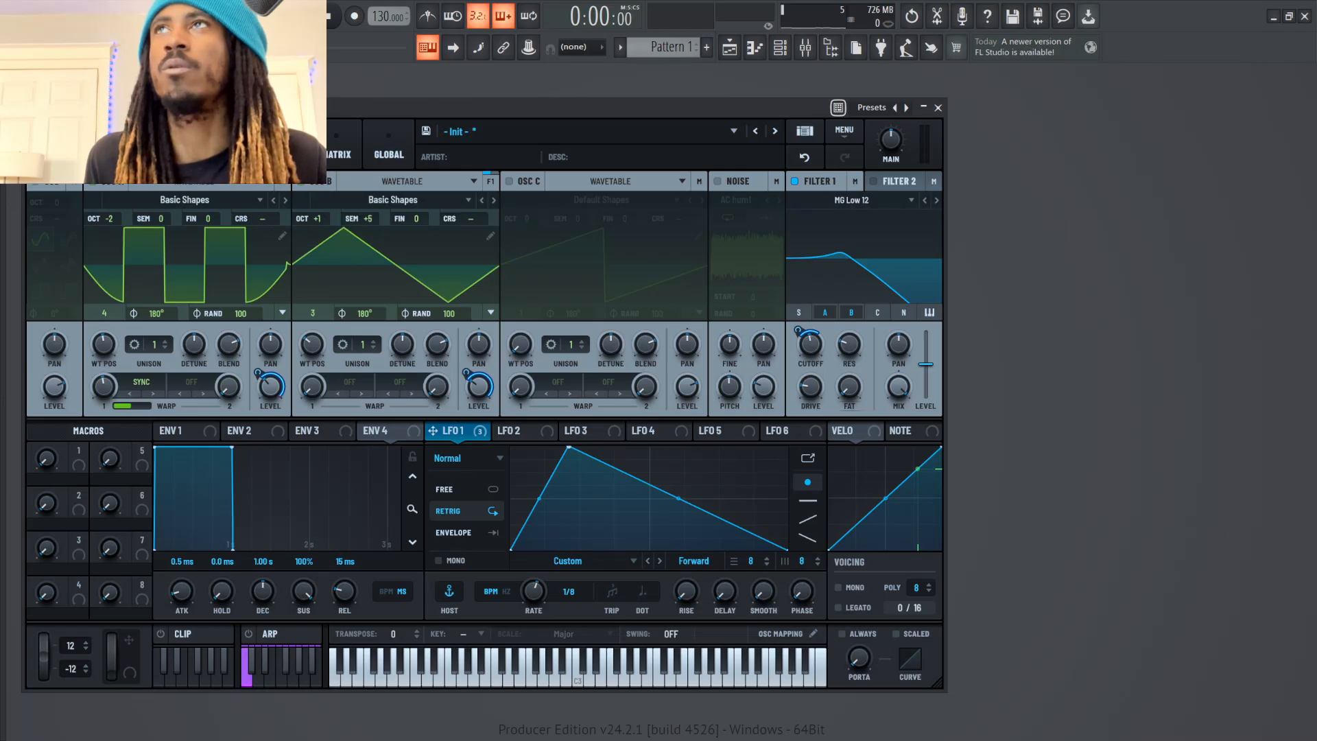
pyautogui.press('m')
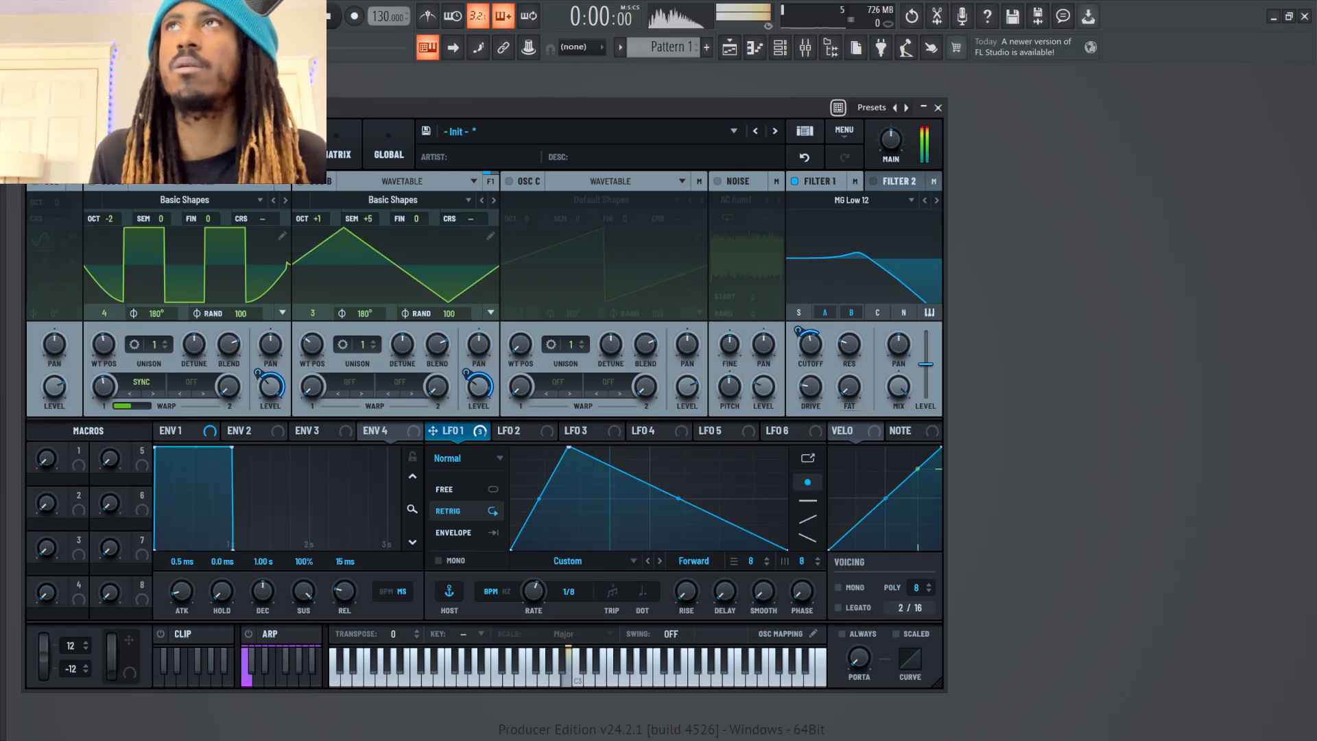
pyautogui.press('n')
# Set oscillator B's octave to 0 and semitone offset to +3, auditioning several notes
pyautogui.moveTo(328, 218); pyautogui.dragTo(356, 224)
pyautogui.press('m')
pyautogui.press('.')
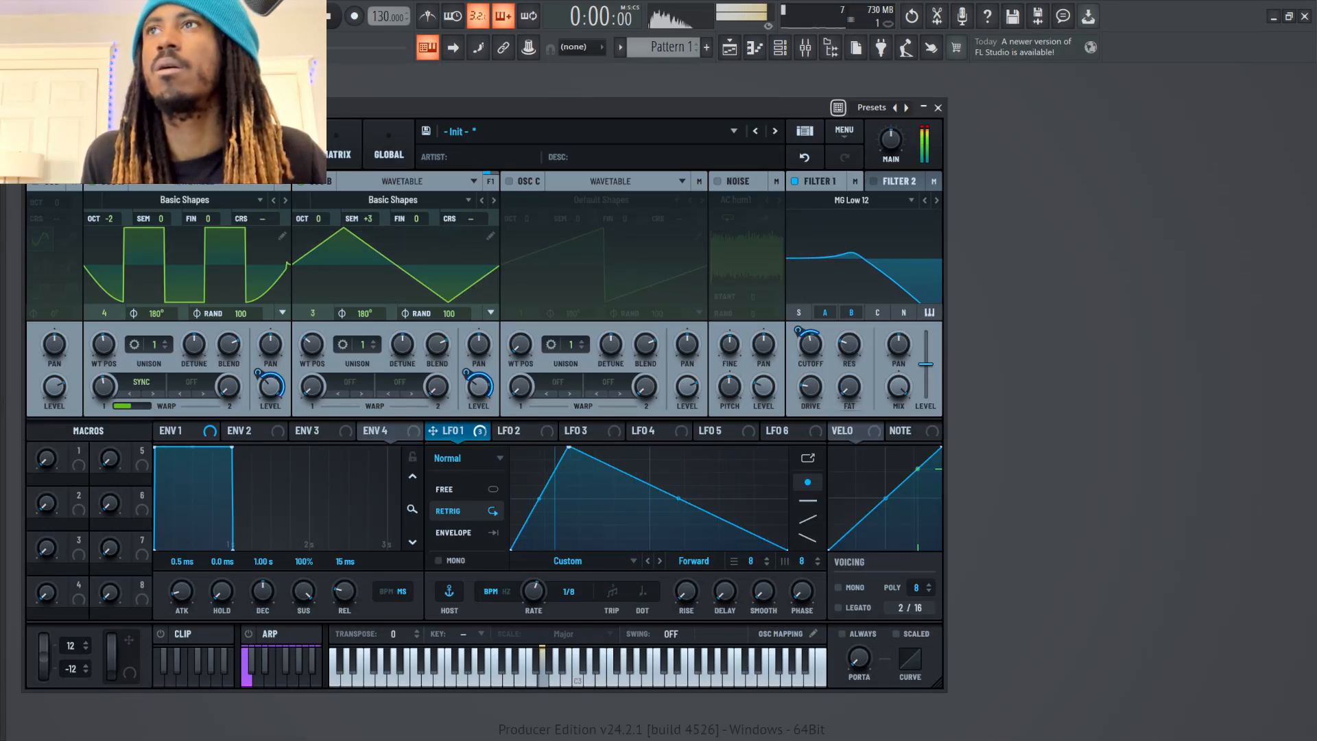
pyautogui.press('n')
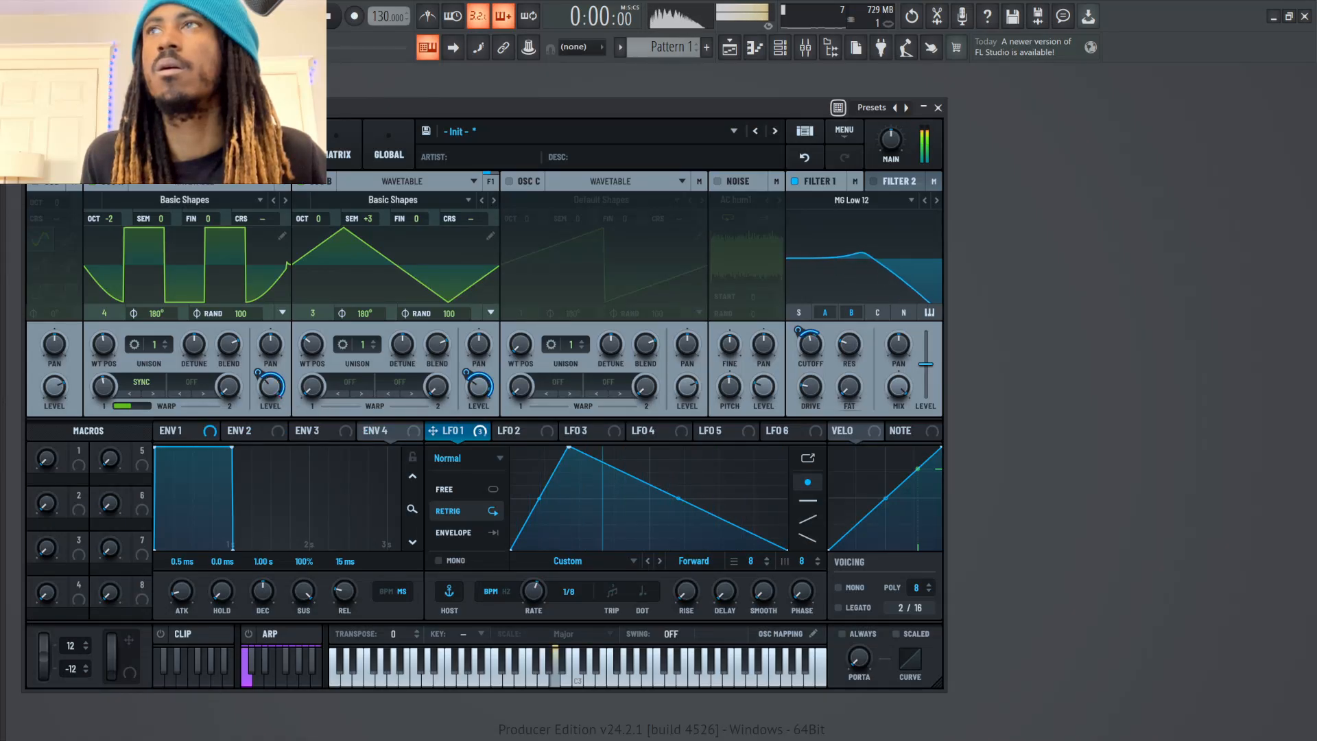
pyautogui.press('m')
# Set oscillator A's Sync warp amount to about 3.15% while auditioning notes
pyautogui.moveTo(810, 344)
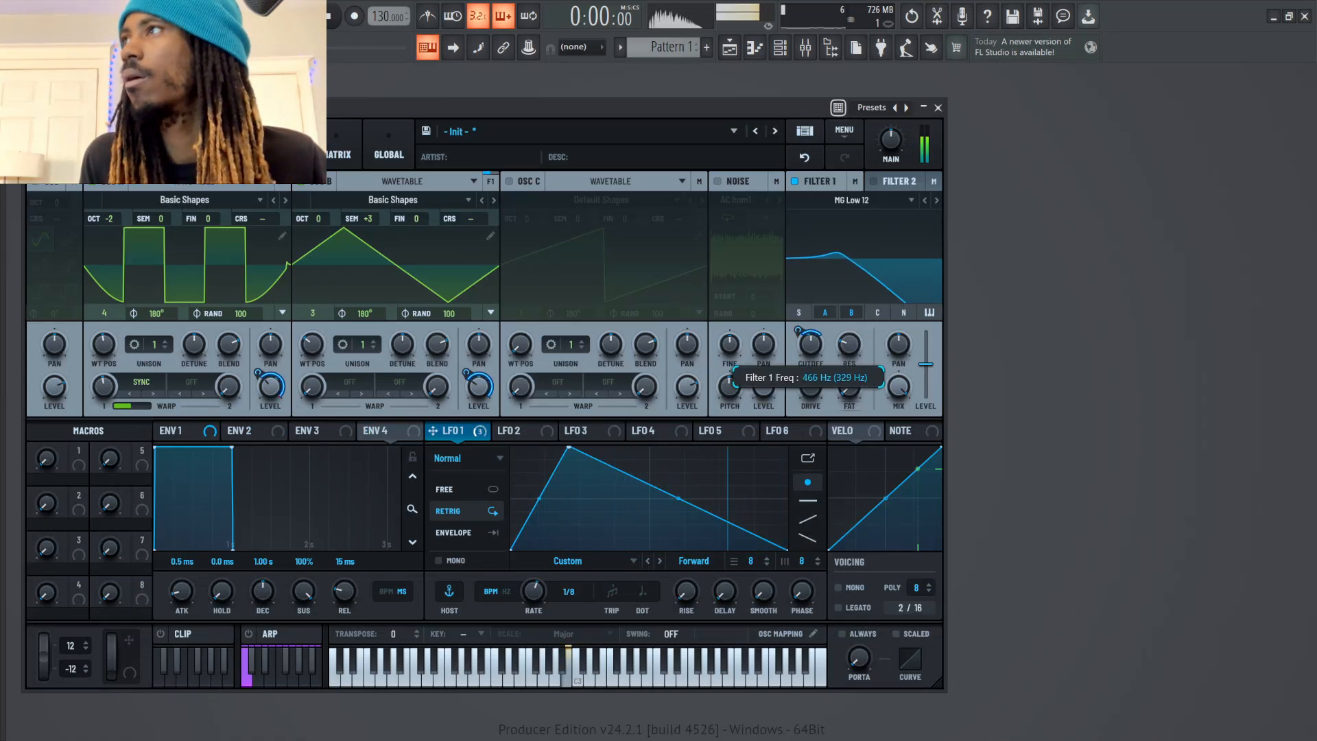
pyautogui.press('b')
pyautogui.press('v')
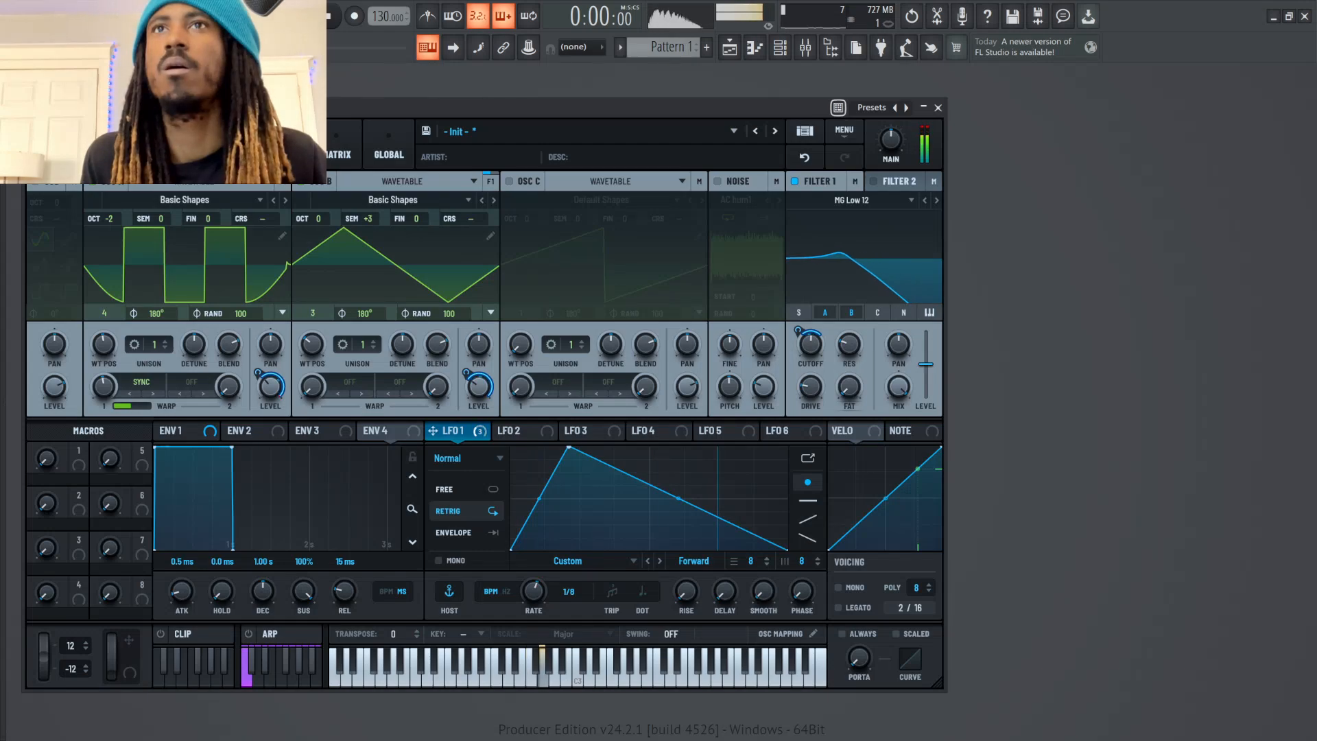
pyautogui.moveTo(103, 387); pyautogui.dragTo(103, 379)
pyautogui.press('b')
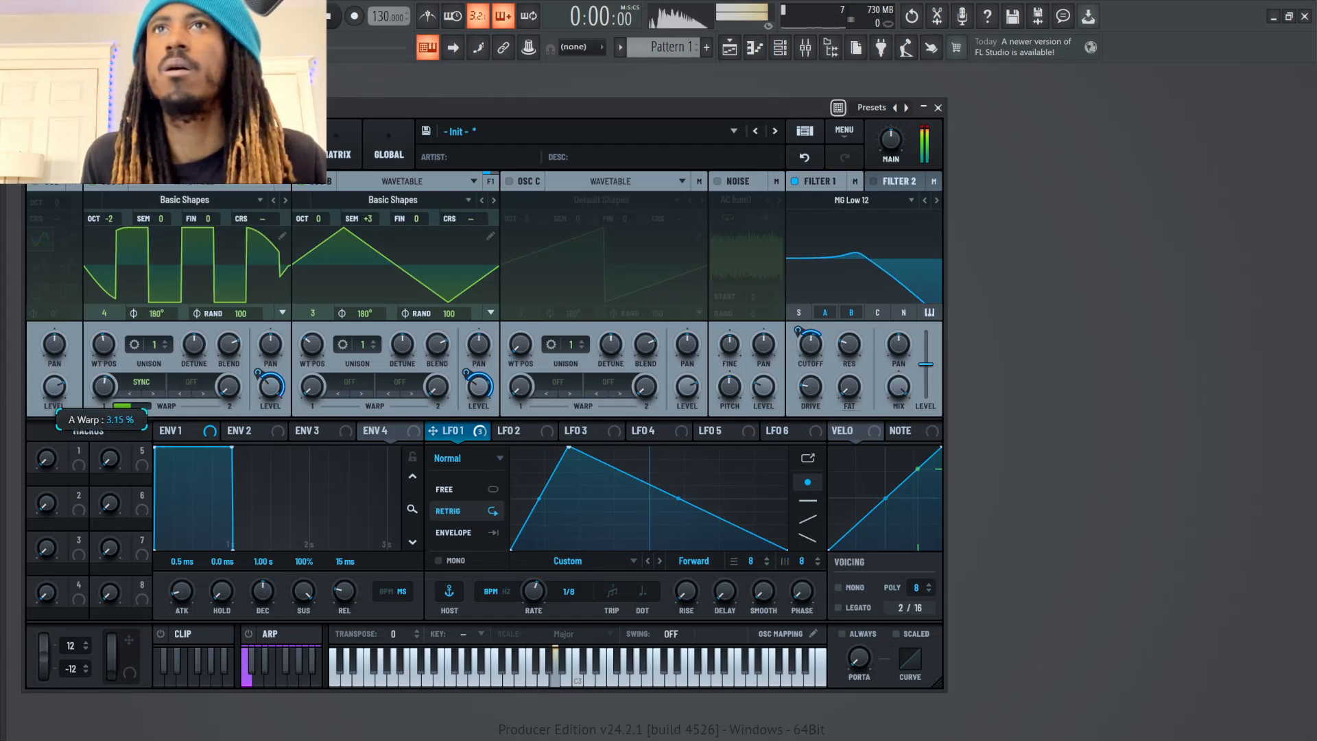
pyautogui.press('w')
pyautogui.press('m')
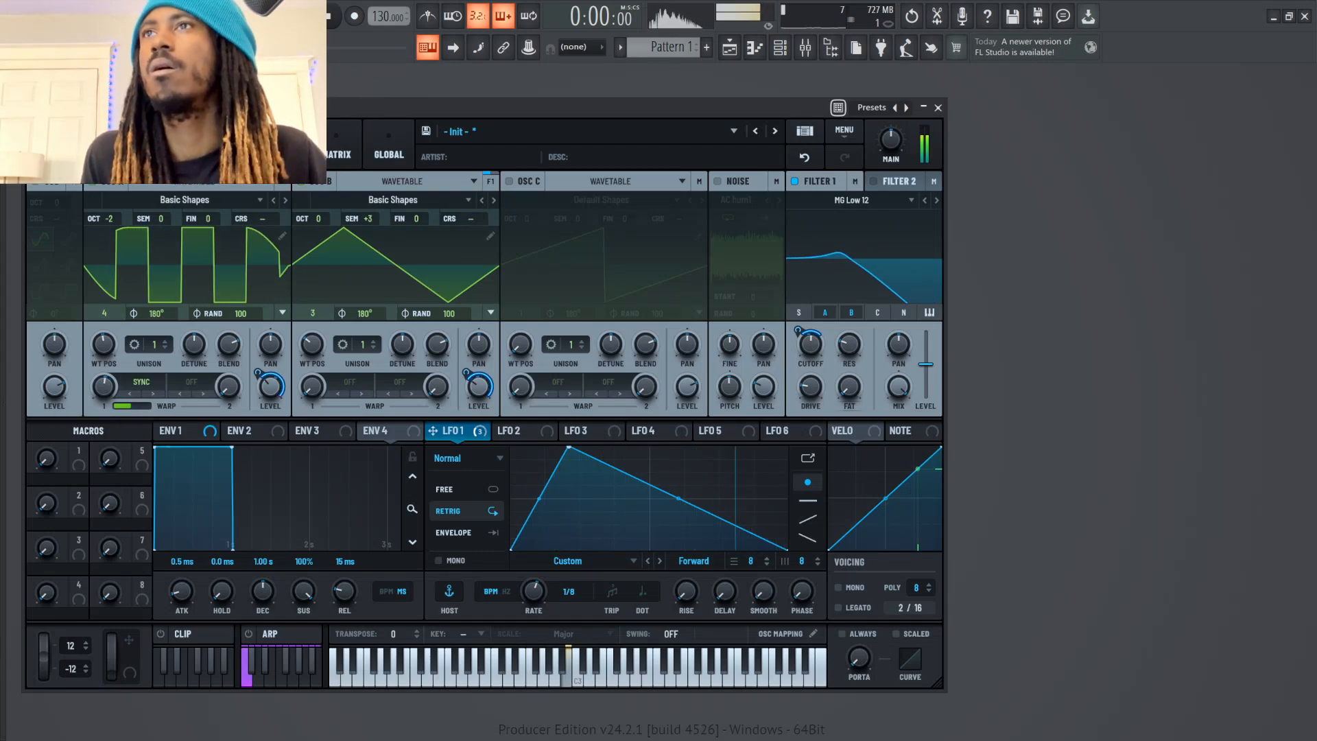
pyautogui.press('q')
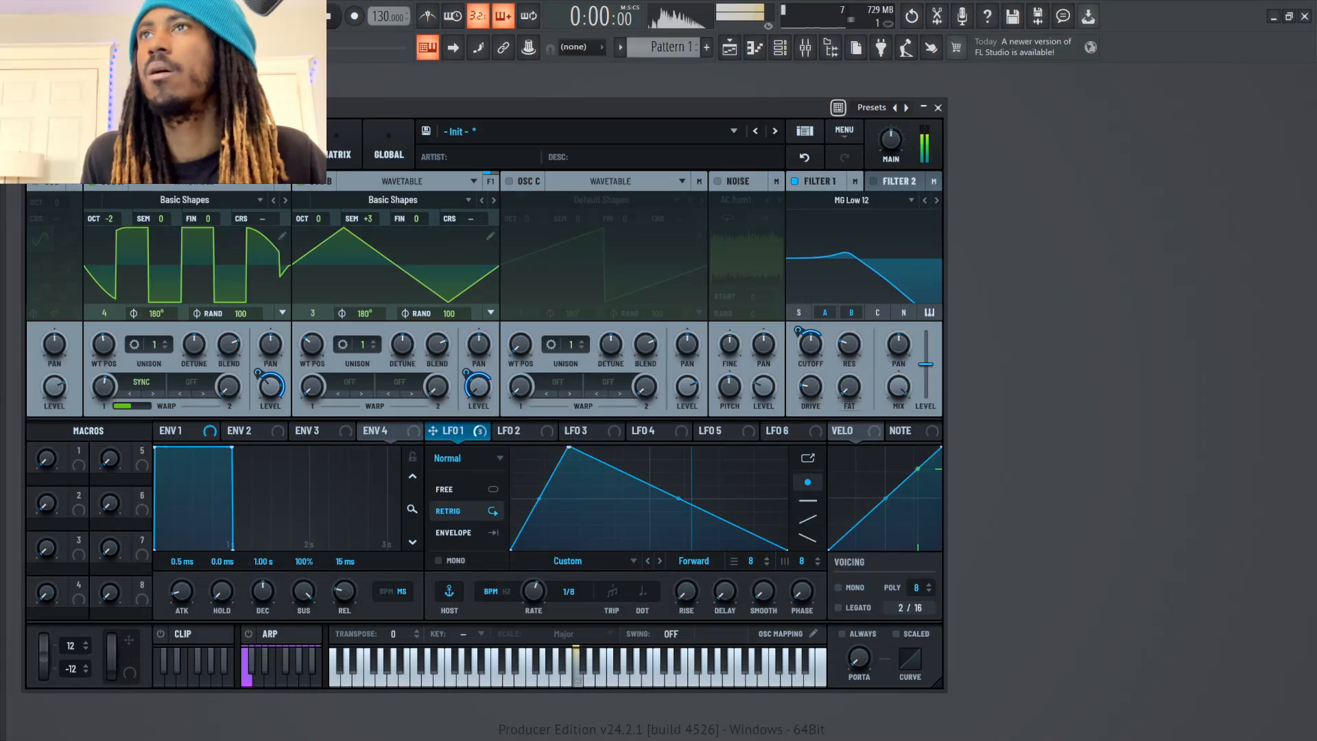
# Try oscillator A at octave -1, return it to -2, and audition notes
pyautogui.press('n')
pyautogui.press('b')
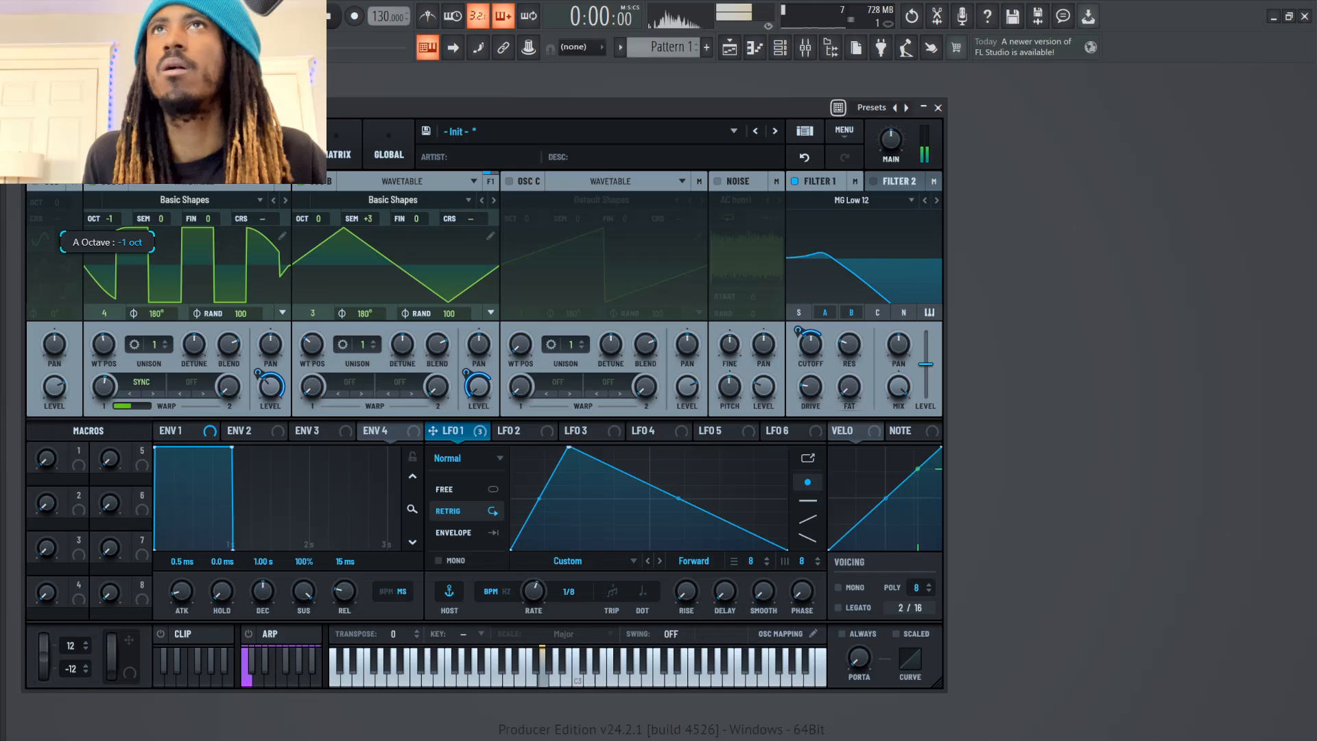
pyautogui.press('n')
pyautogui.moveTo(109, 218); pyautogui.dragTo(109, 231)
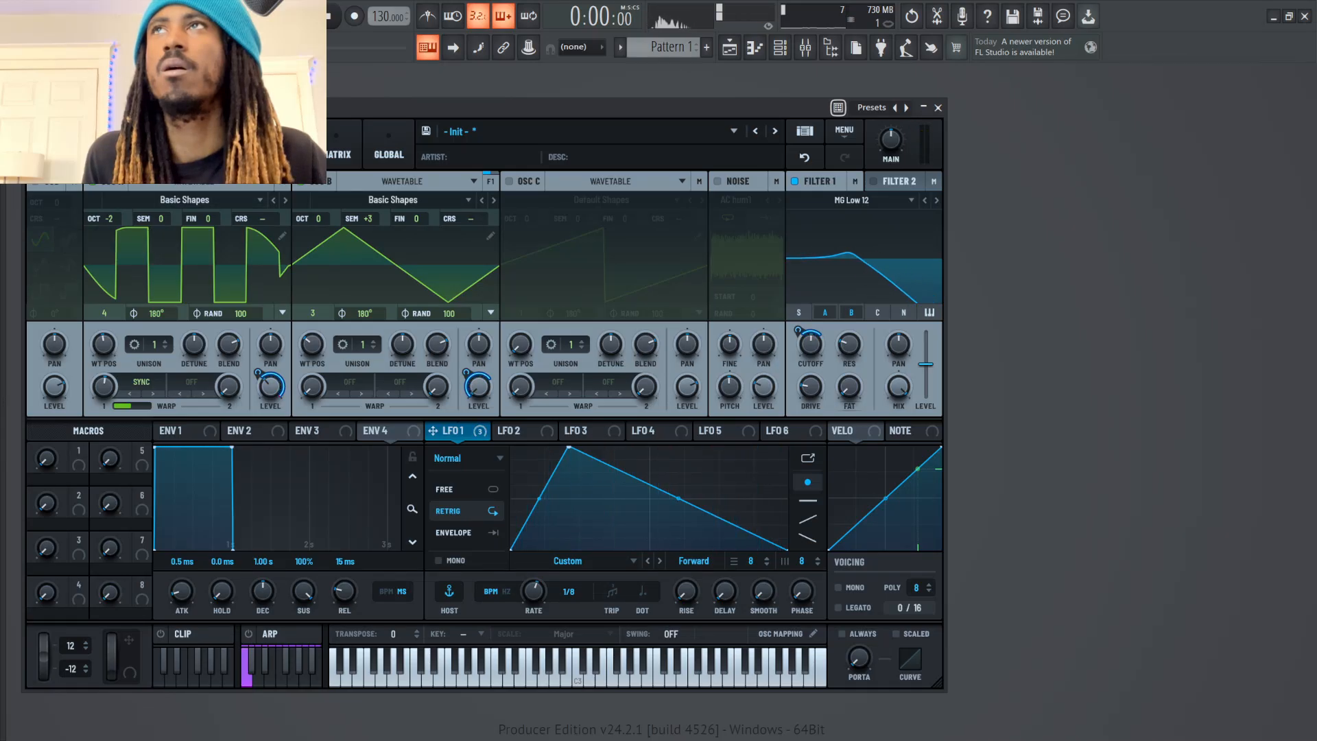
pyautogui.press('w')
pyautogui.press('m')
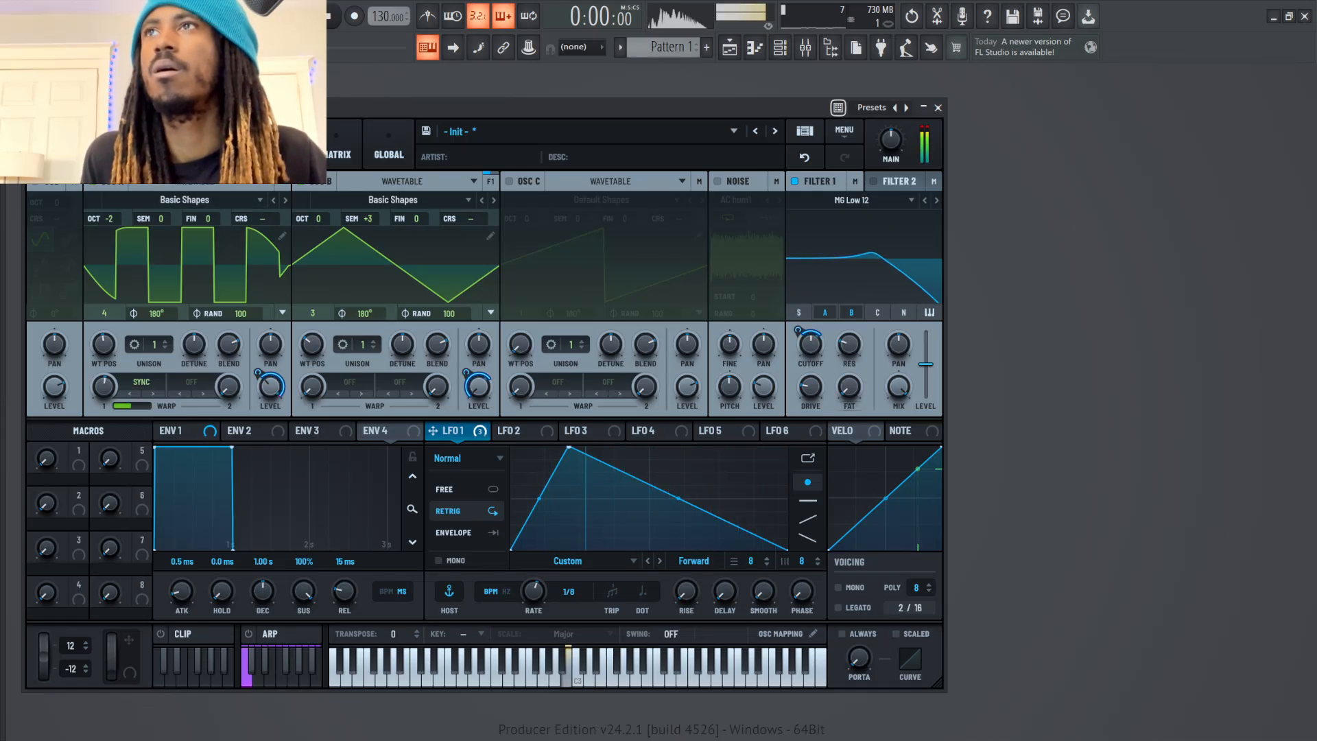
# Apply Sync warp to oscillator B and audition a note
pyautogui.moveTo(312, 345)
pyautogui.mouseDown()
pyautogui.moveTo(312, 332)
pyautogui.moveTo(312, 356)
pyautogui.moveTo(312, 344)
pyautogui.mouseUp()
pyautogui.press('q')
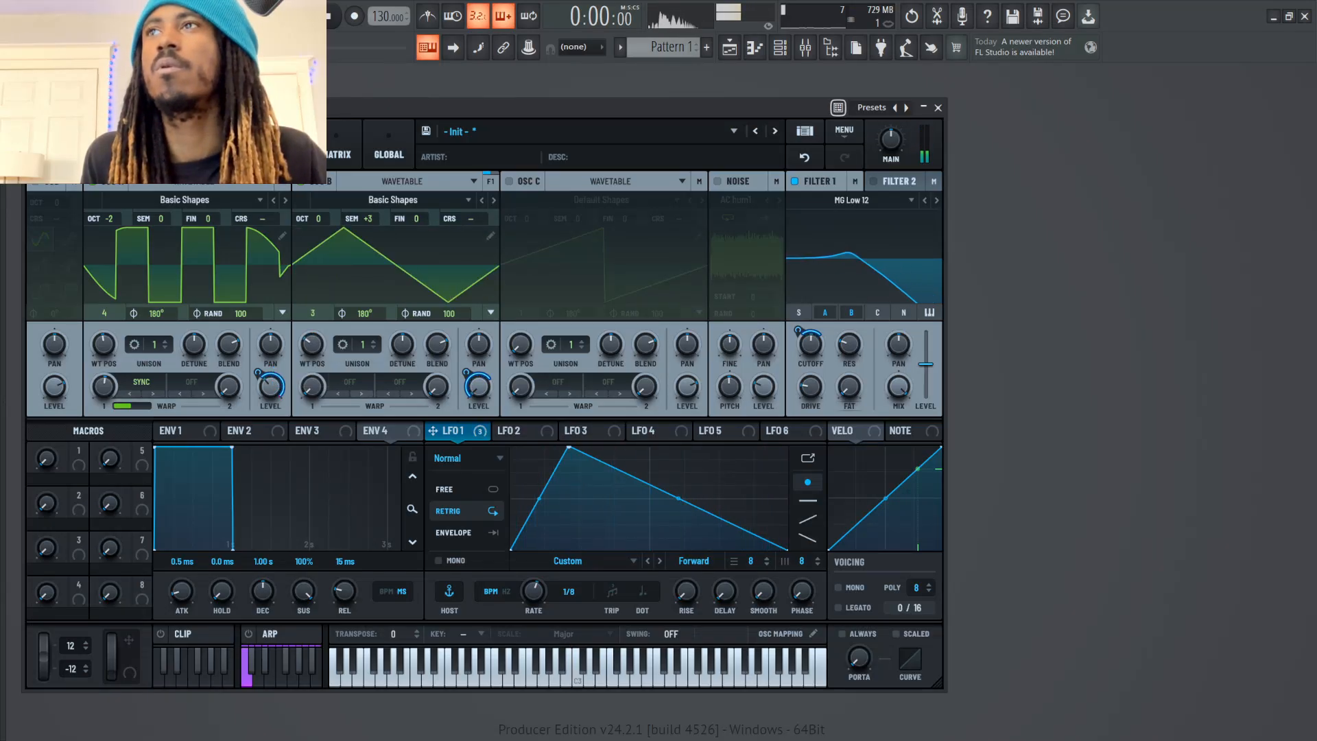
pyautogui.click(339, 383)
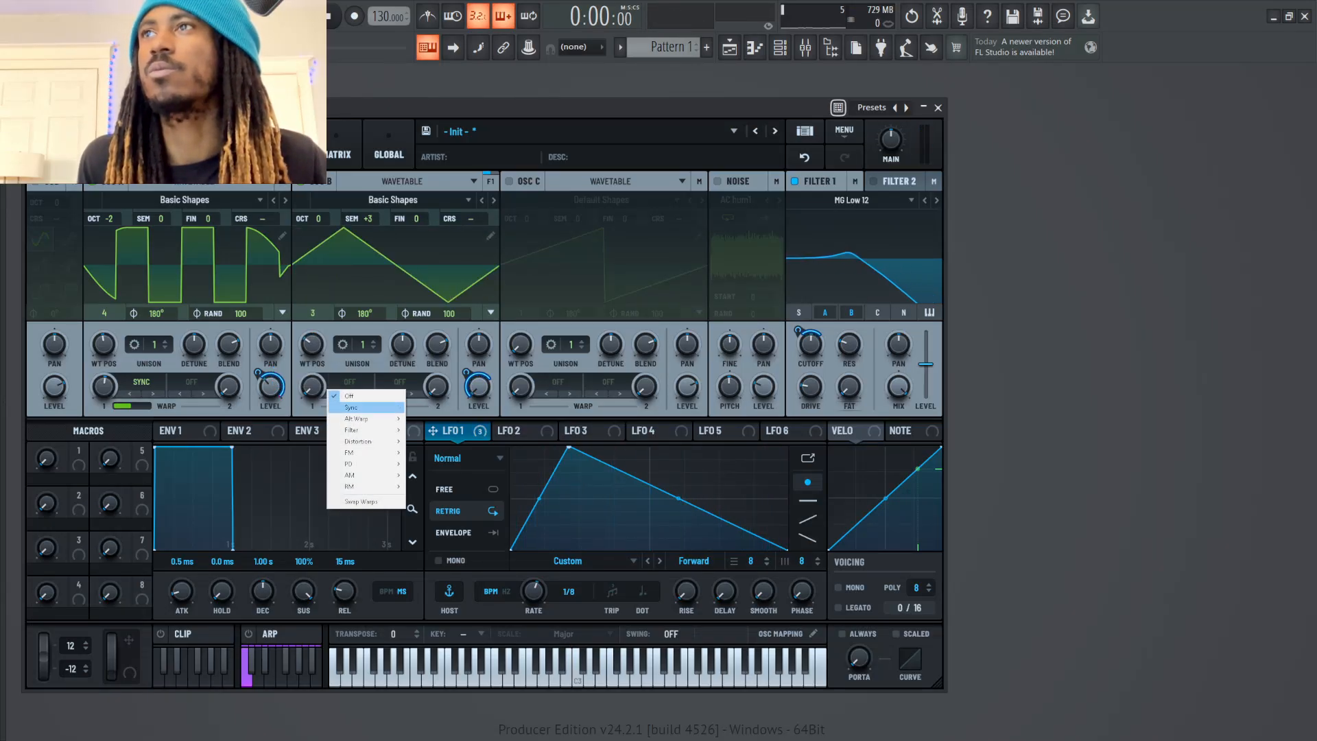
pyautogui.click(350, 407)
pyautogui.press('q')
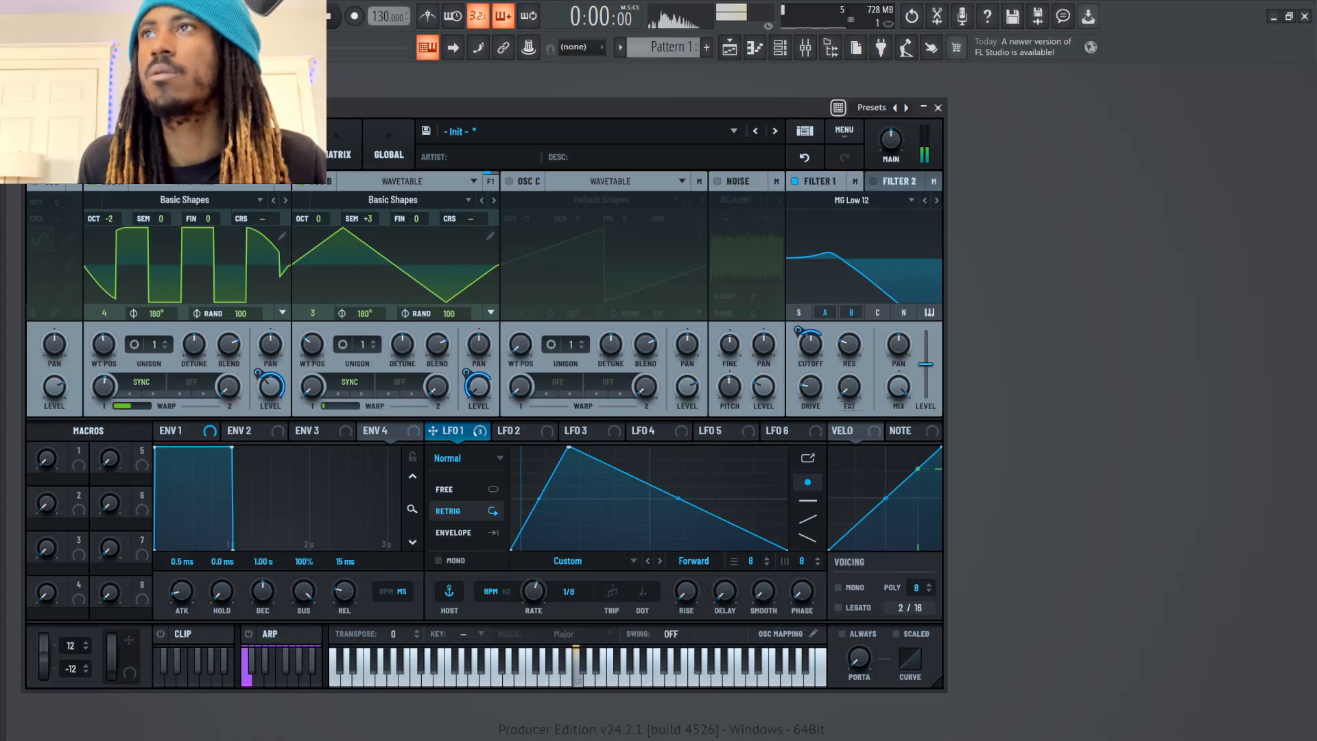
# Increase oscillator B's Sync warp amount and audition several notes with the brighter waveform
pyautogui.press('q')
pyautogui.moveTo(313, 387); pyautogui.dragTo(313, 332)
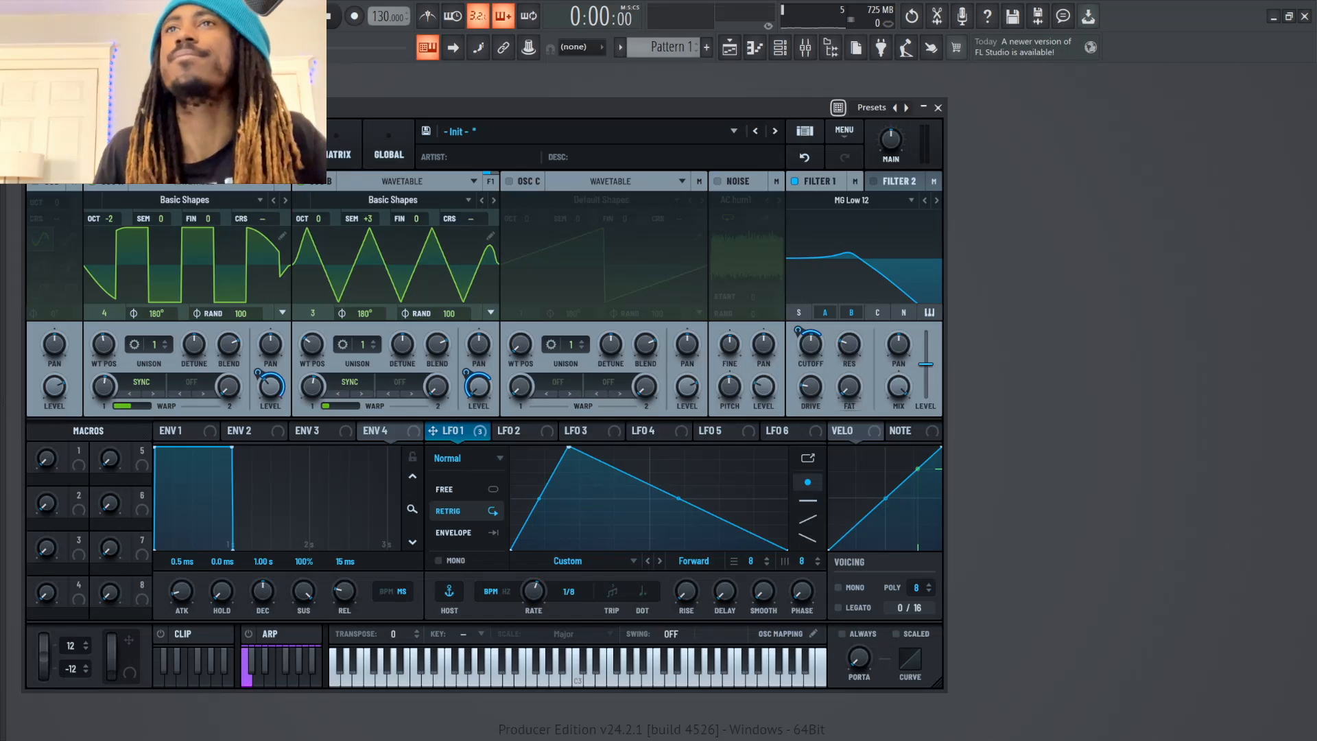
pyautogui.press('q')
pyautogui.press('m')
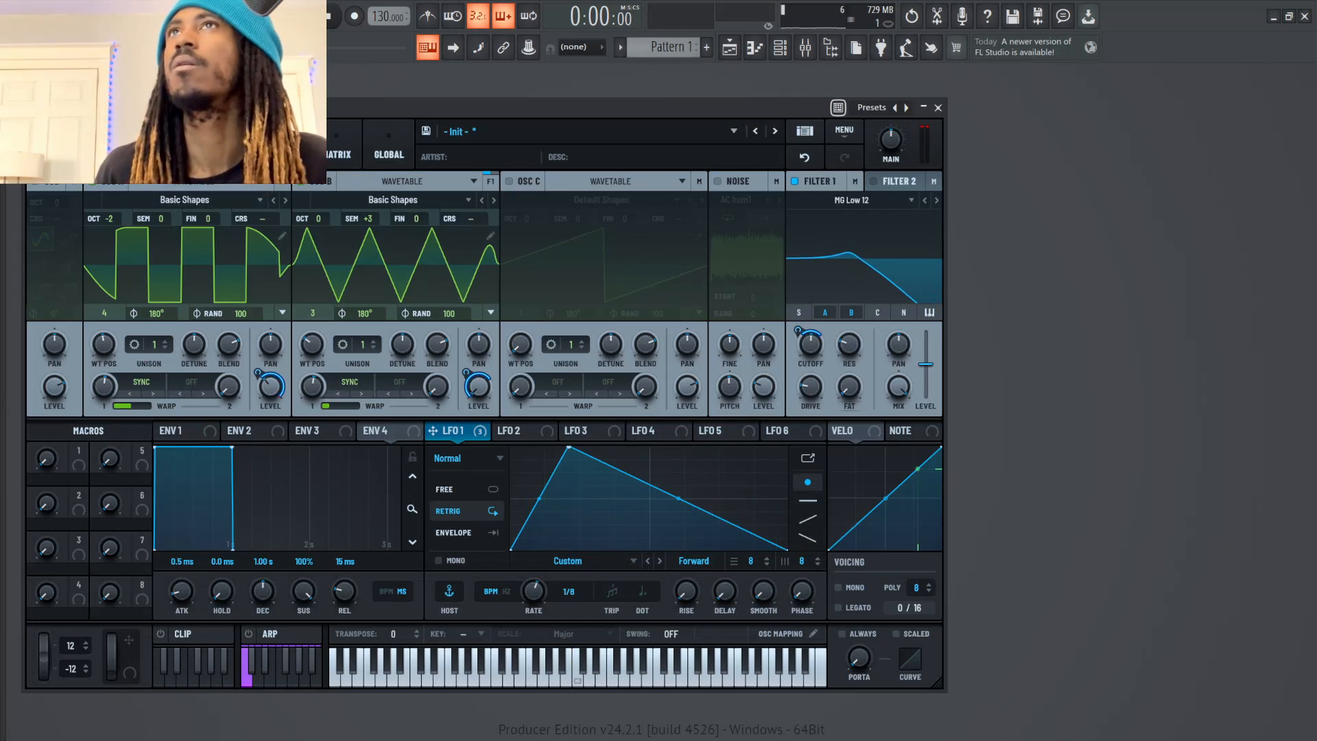
pyautogui.press('n')
# Load the Monster 1 [SL] spectral wavetable into oscillator A
pyautogui.click(232, 145)
pyautogui.click(180, 146)
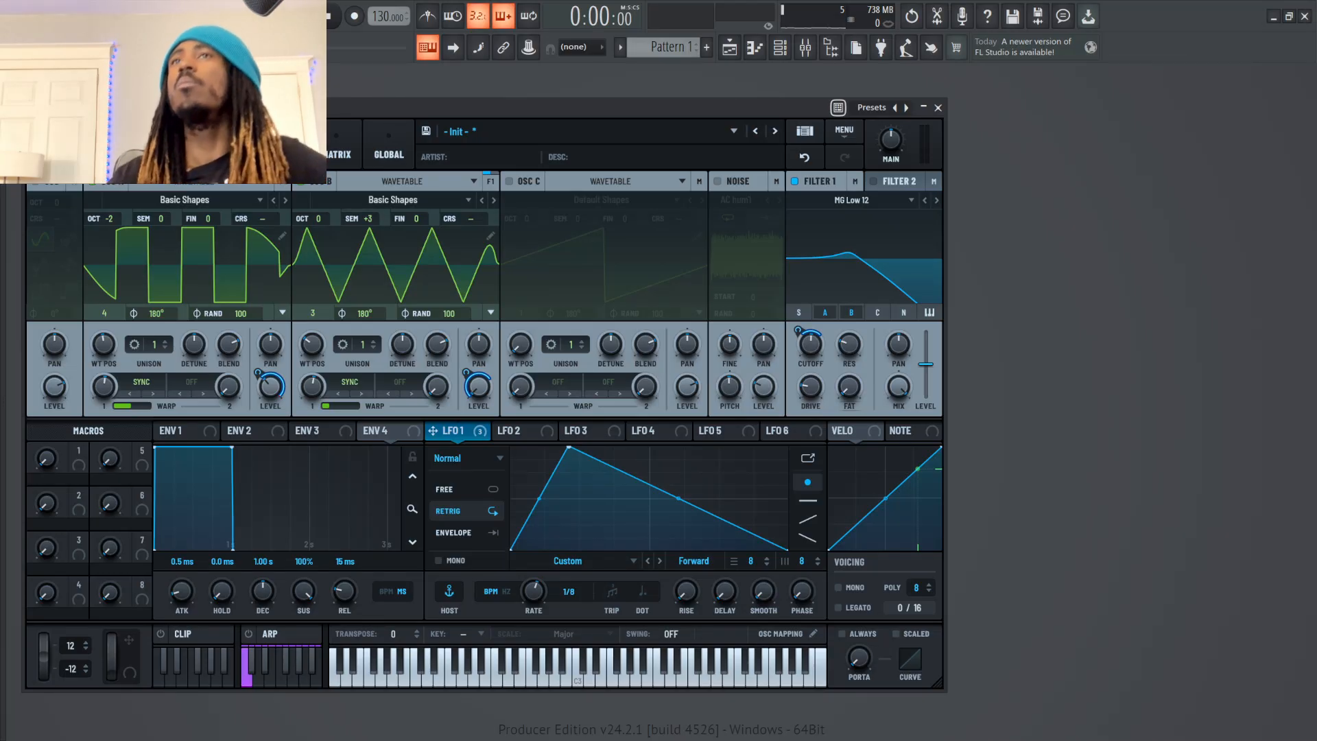
pyautogui.click(180, 199)
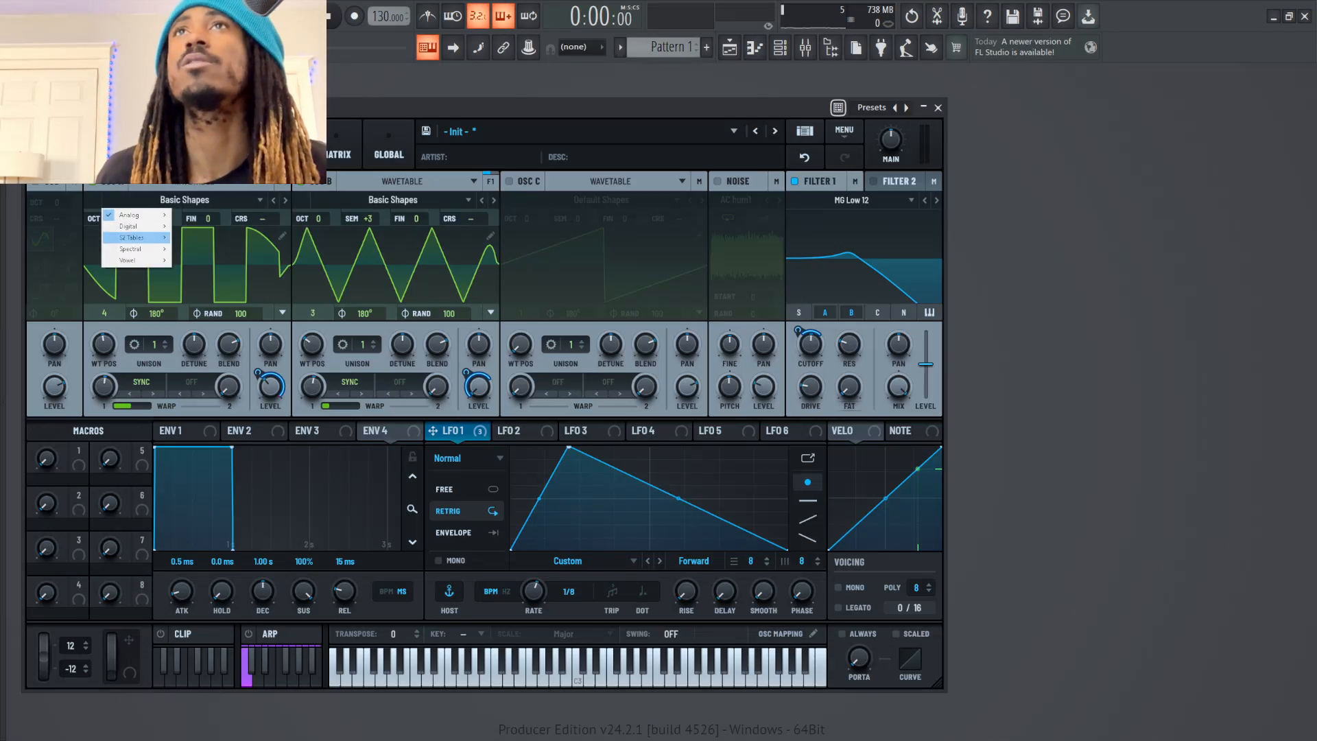
pyautogui.moveTo(130, 227)
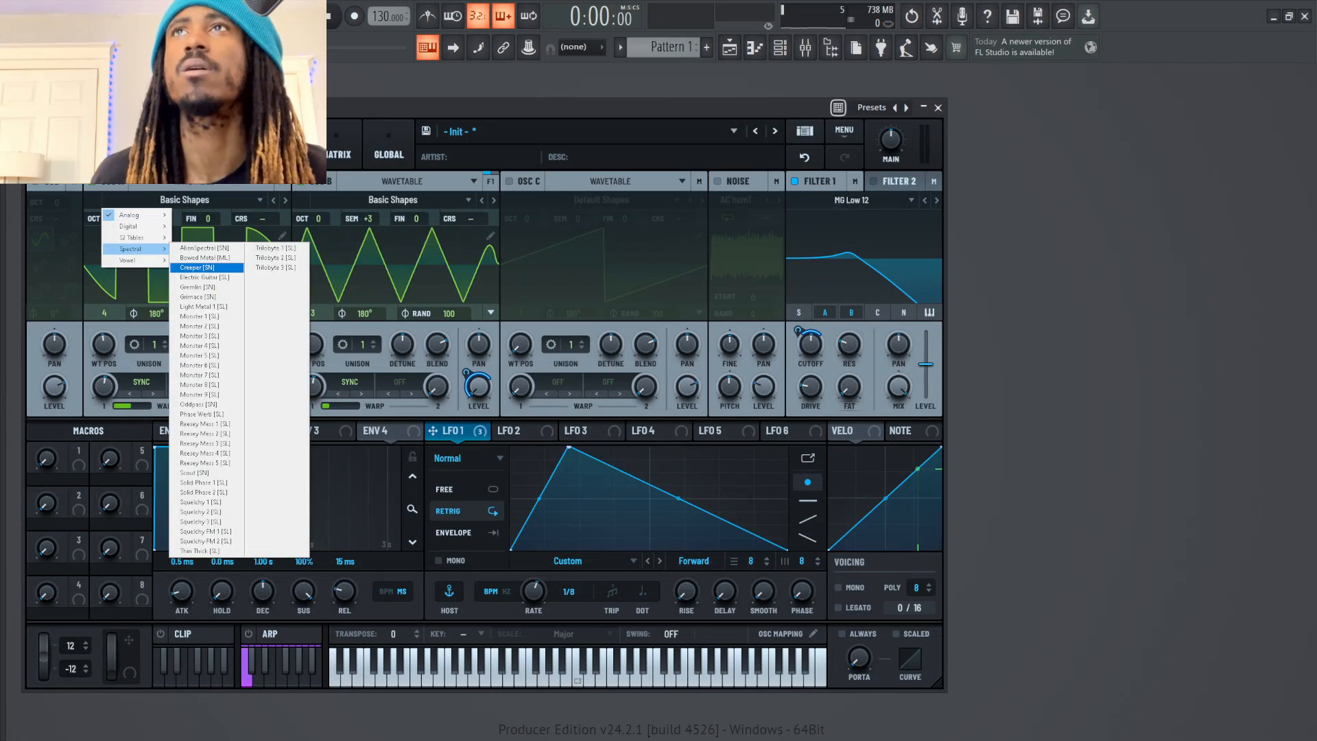
pyautogui.click(199, 316)
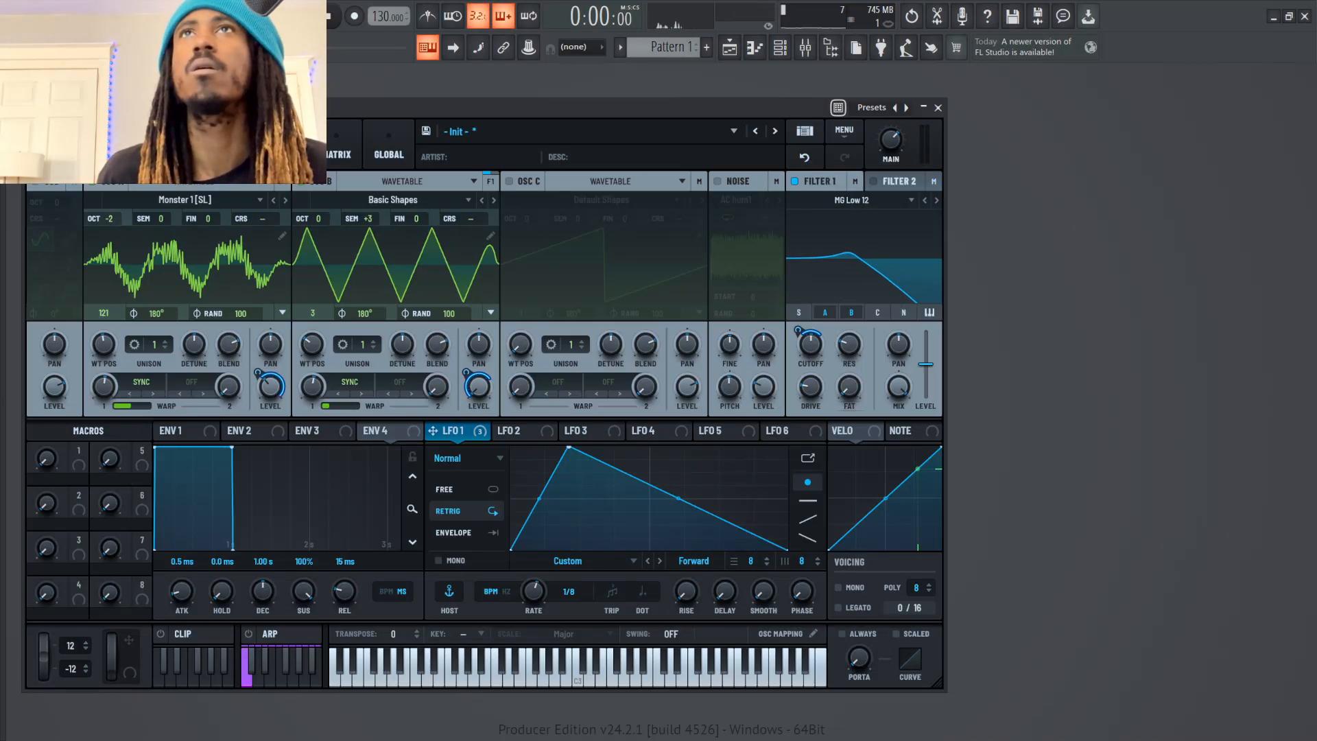
# Try oscillator A with Monster 1 at octave -1 and return it to -2 while auditioning notes
pyautogui.moveTo(109, 219); pyautogui.dragTo(109, 202)
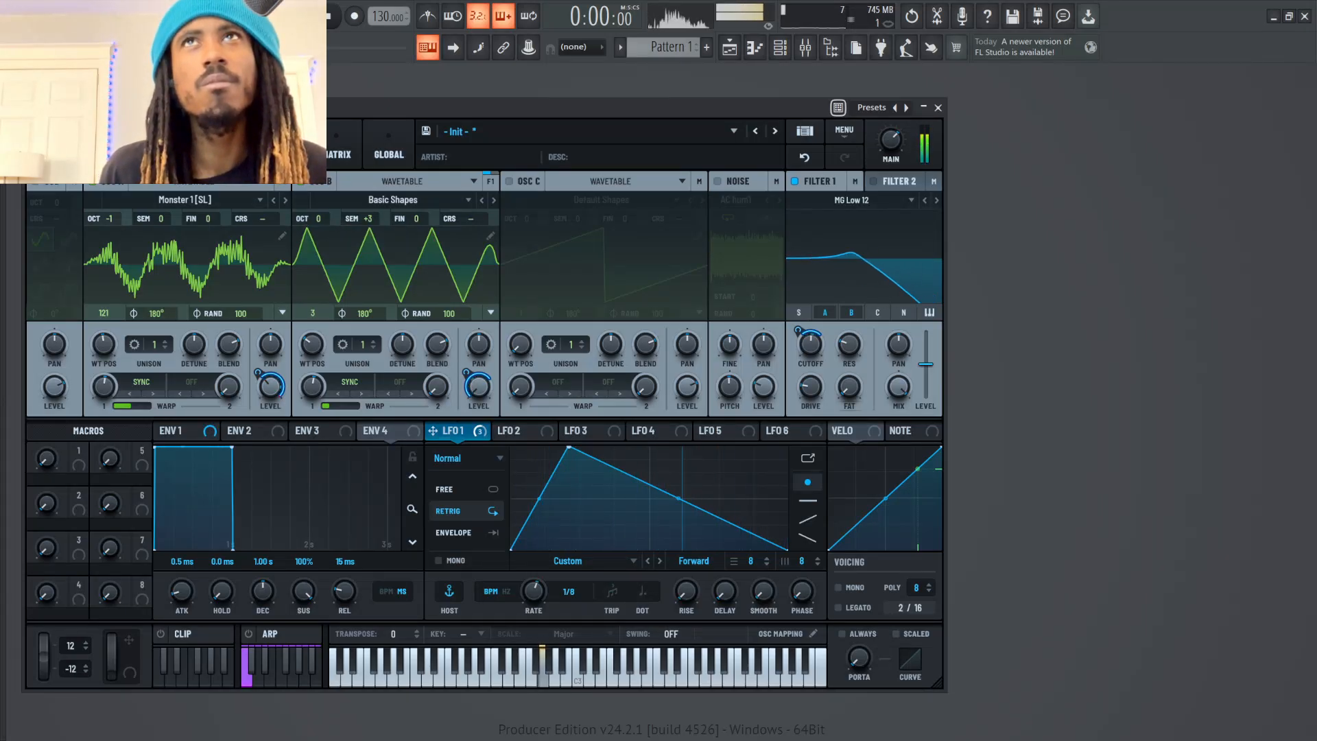
pyautogui.moveTo(109, 219); pyautogui.dragTo(109, 233)
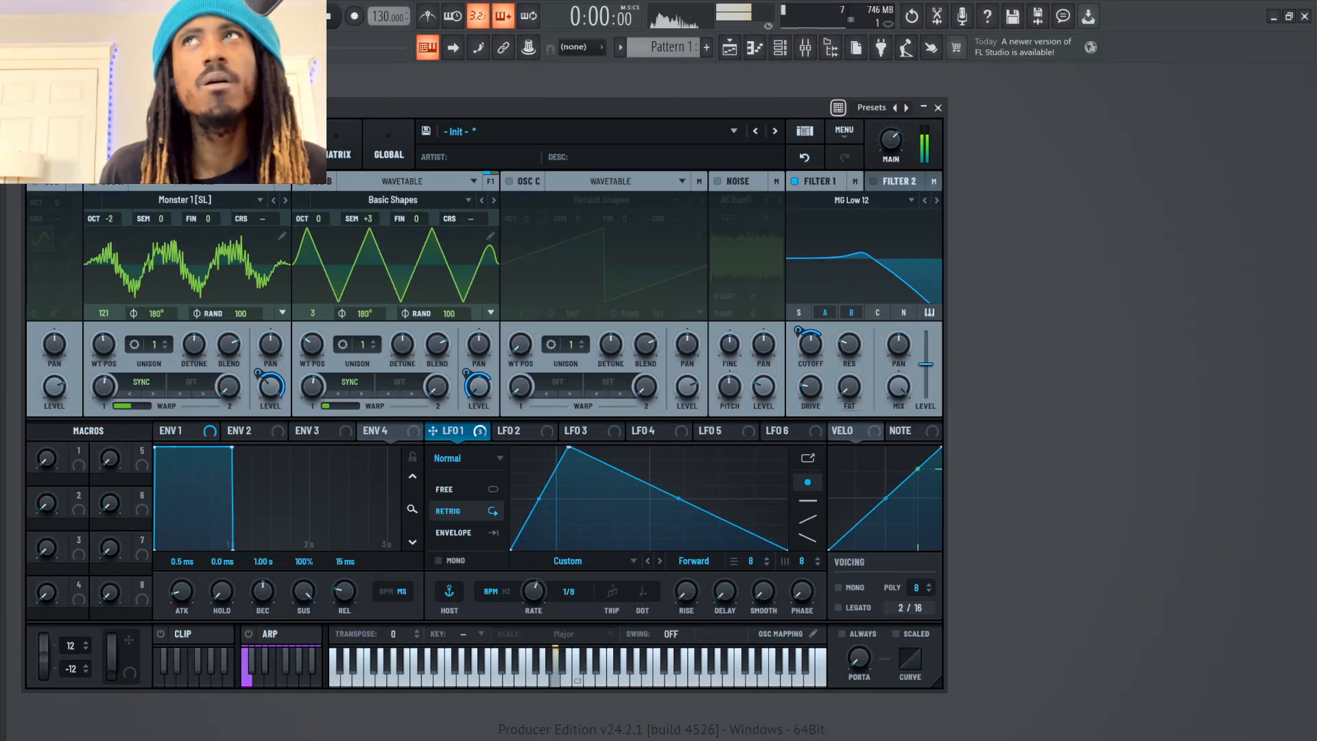
# Lower oscillator B's Sync warp amount and set its semitone offset to +5, keeping its octave at 0
pyautogui.moveTo(318, 219)
pyautogui.mouseDown()
pyautogui.moveTo(317, 207)
pyautogui.moveTo(318, 230)
pyautogui.mouseUp()
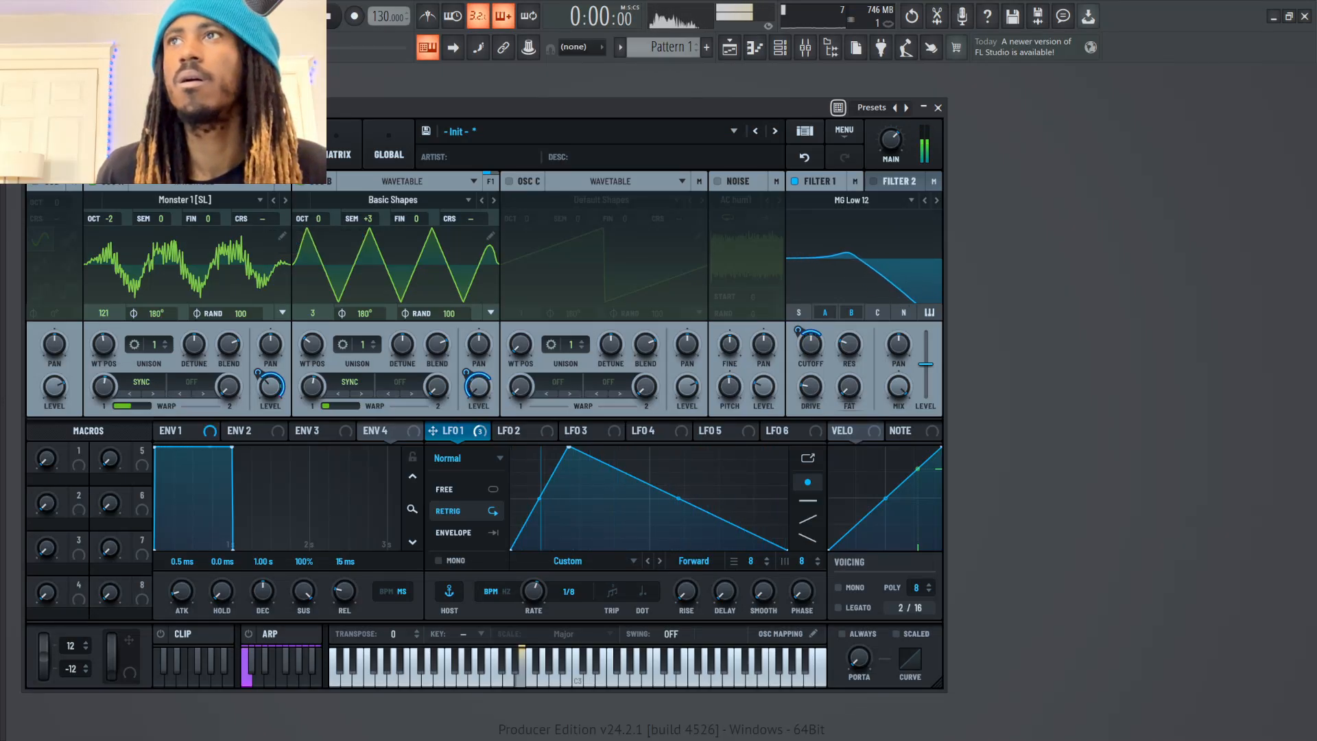
pyautogui.moveTo(312, 387); pyautogui.dragTo(313, 424)
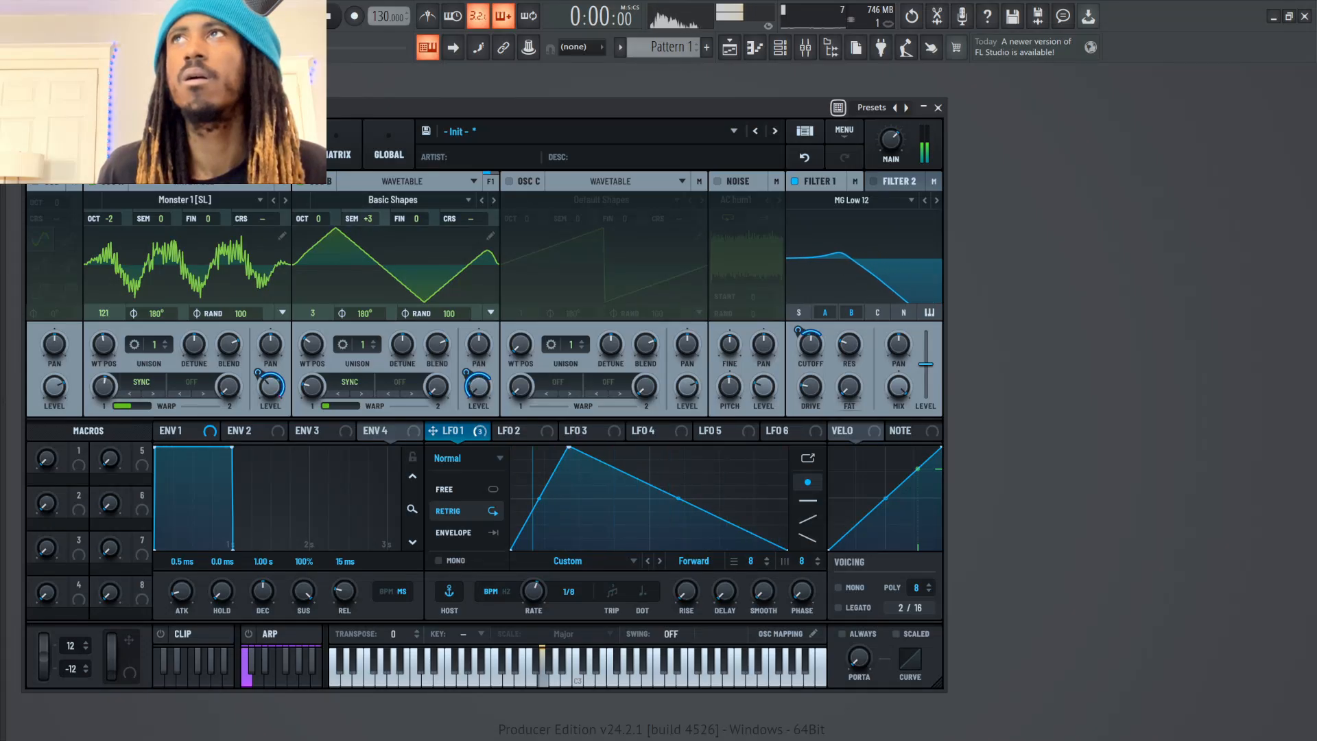
pyautogui.moveTo(369, 218)
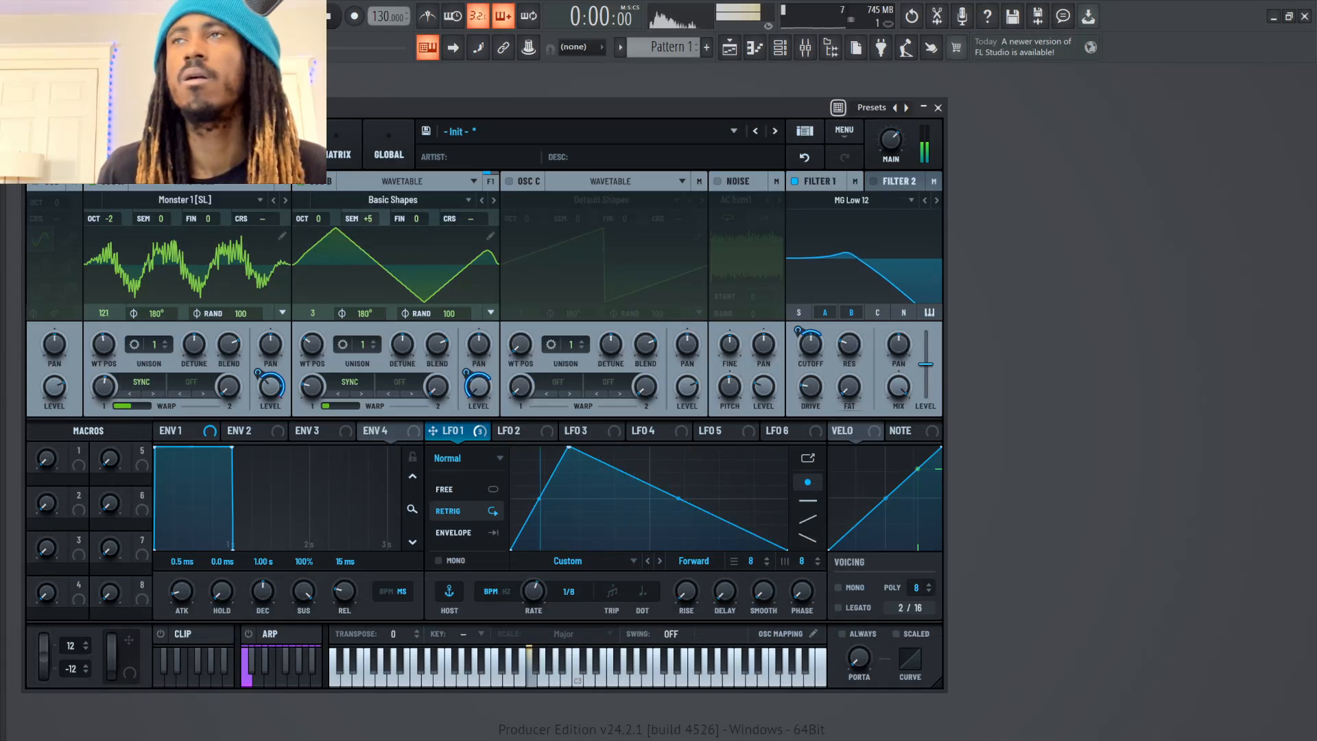
pyautogui.moveTo(368, 219); pyautogui.dragTo(369, 208)
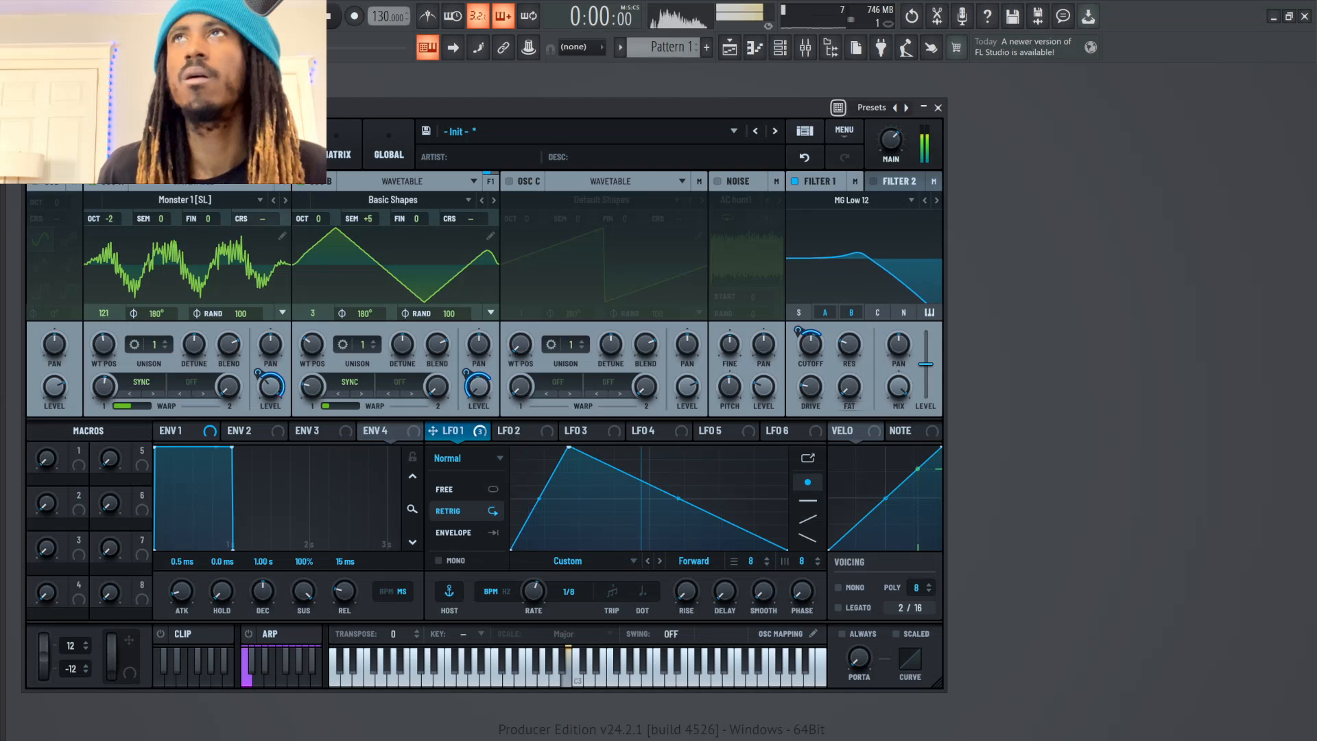
# Switch oscillator A to the Monster 5 [SL] wavetable and lower its Sync warp amount
pyautogui.click(286, 200)
pyautogui.click(285, 200)
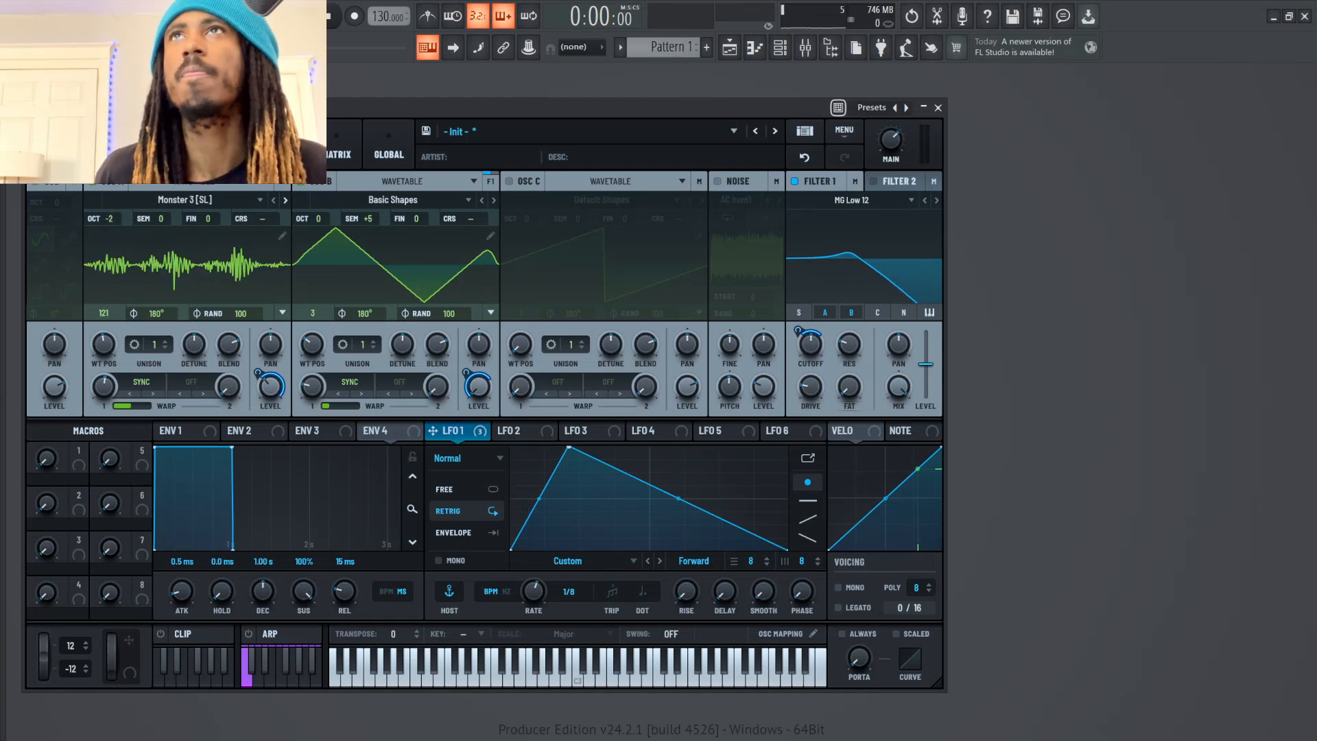
pyautogui.click(285, 200)
pyautogui.click(285, 201)
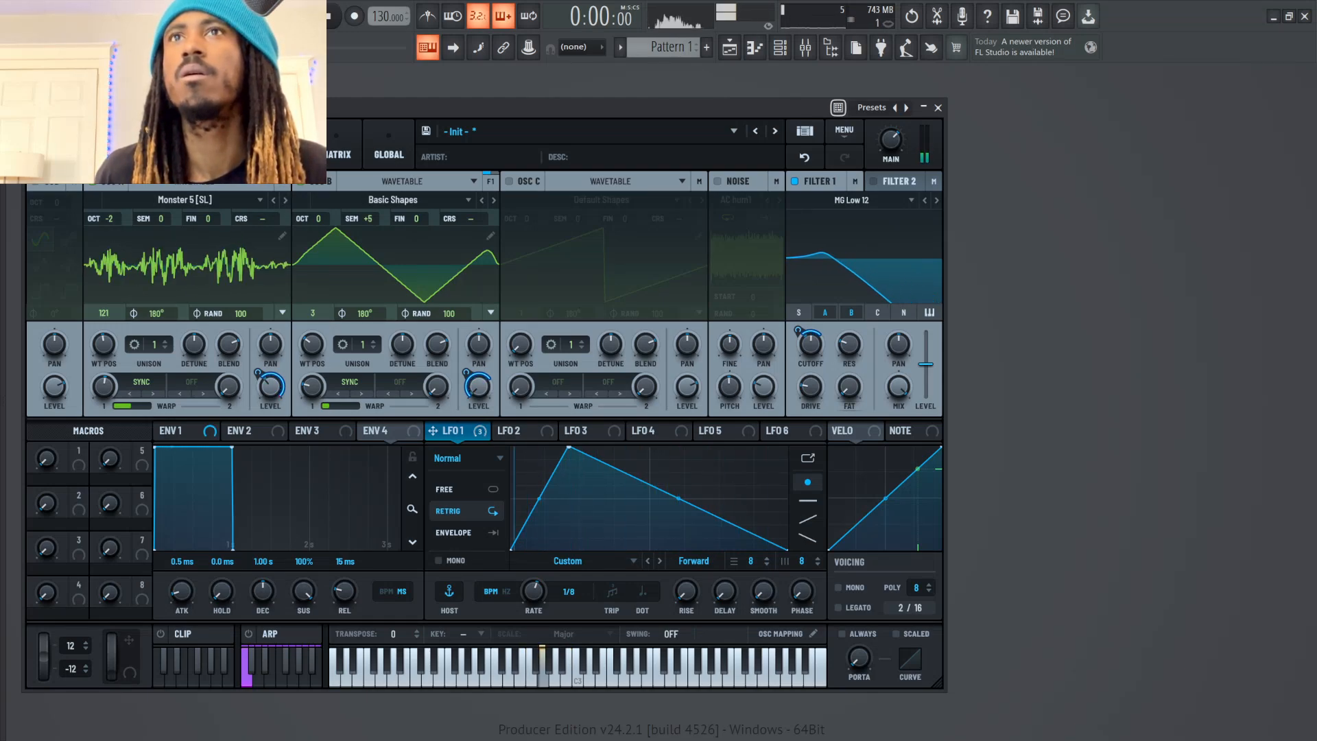
pyautogui.moveTo(103, 386); pyautogui.dragTo(104, 424)
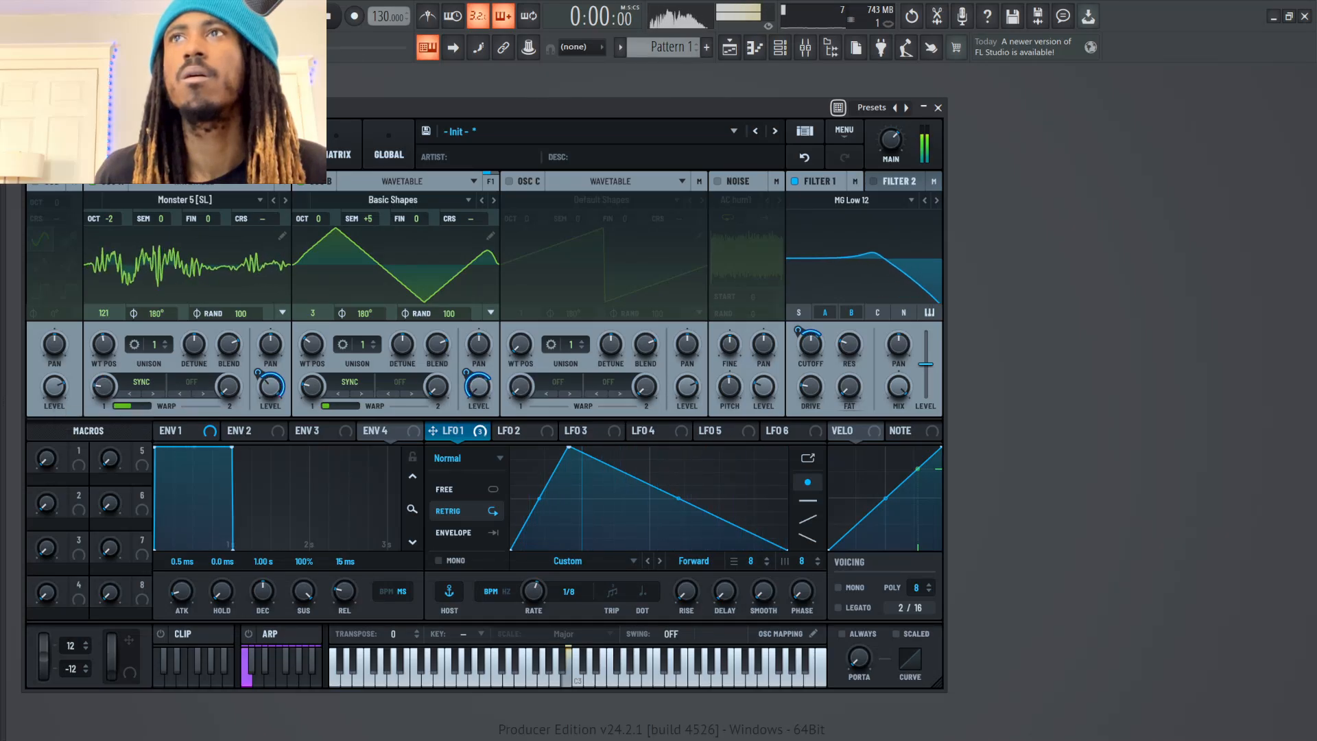
# Modulate oscillator A's wavetable position with LFO 1 and fine-tune Filter 1's cutoff while auditioning notes
pyautogui.moveTo(432, 430); pyautogui.dragTo(91, 364)
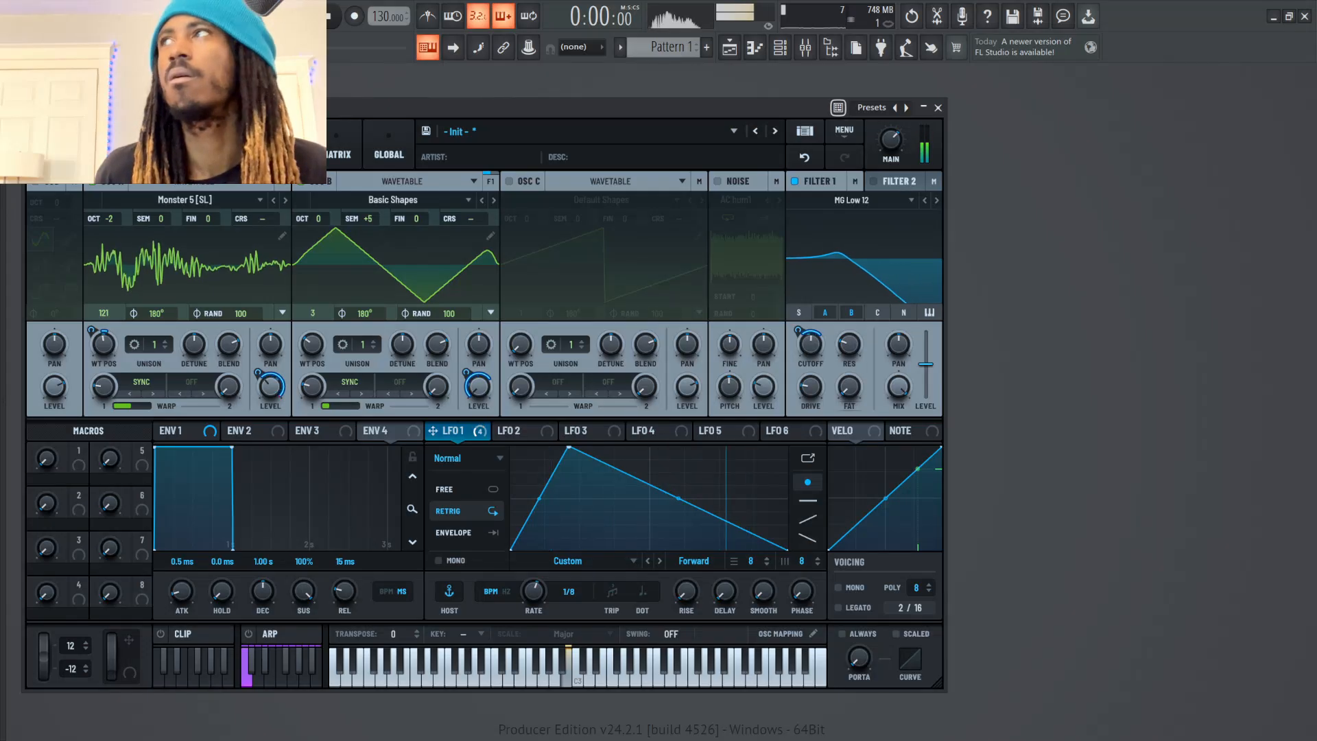
pyautogui.moveTo(811, 344); pyautogui.dragTo(811, 333)
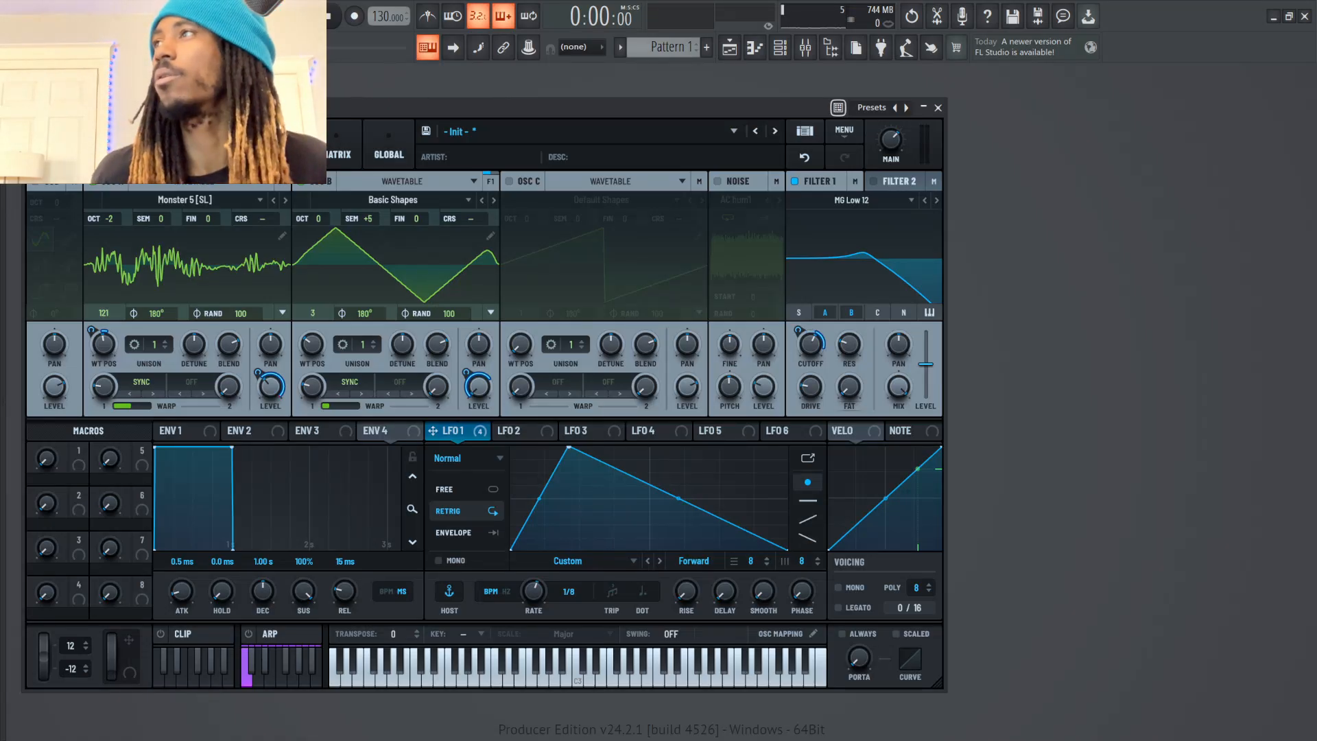
pyautogui.moveTo(811, 343)
pyautogui.mouseDown()
pyautogui.moveTo(811, 357)
pyautogui.moveTo(849, 338)
pyautogui.moveTo(811, 346)
pyautogui.mouseUp()
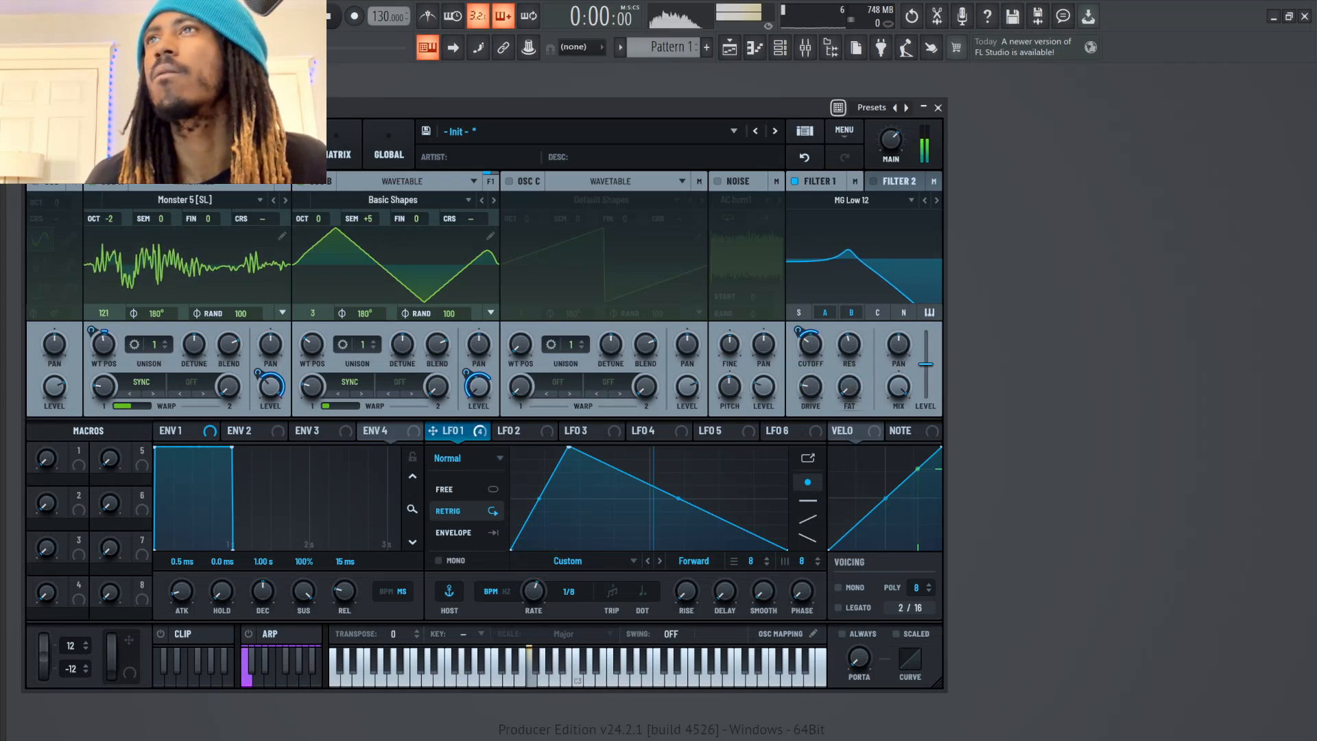
# Set oscillator B's semitone offset to 0, fine-tune its level, and move its wavetable position to frame 2
pyautogui.moveTo(369, 219); pyautogui.dragTo(368, 236)
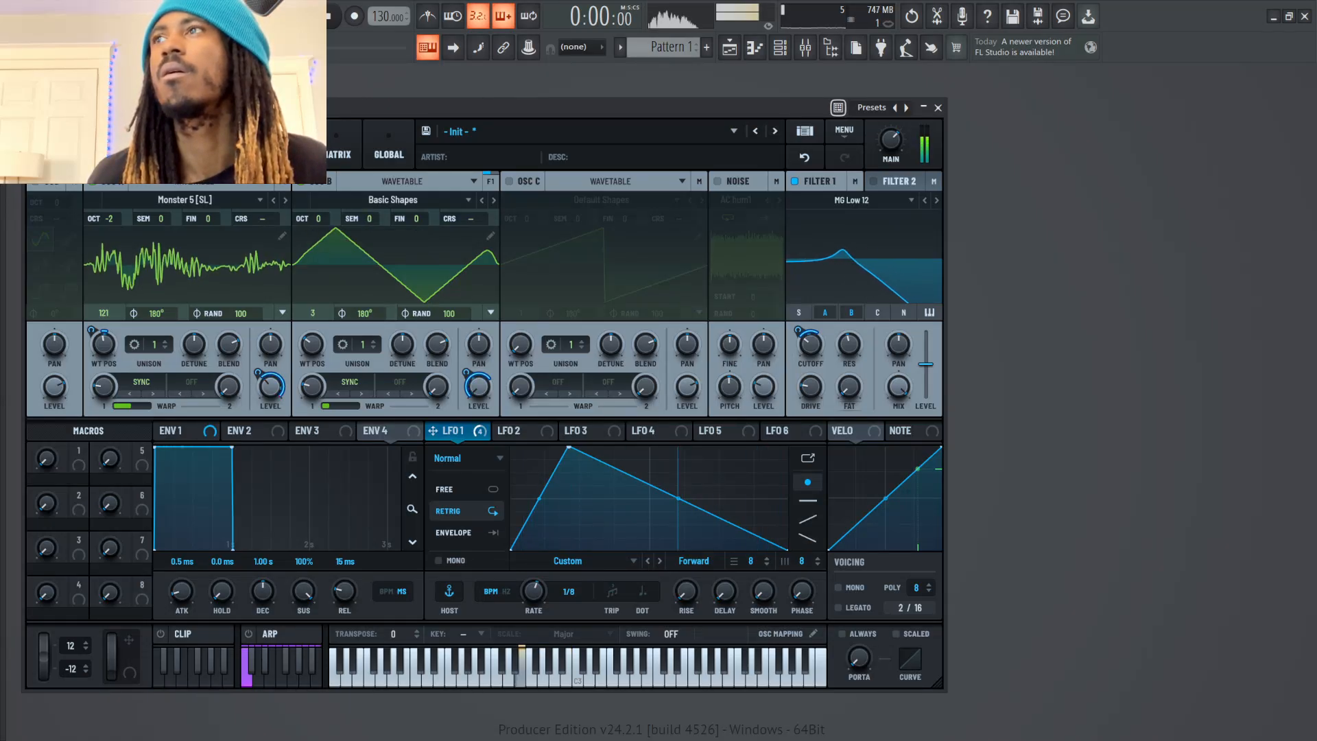
pyautogui.moveTo(478, 387)
pyautogui.mouseDown()
pyautogui.moveTo(478, 357)
pyautogui.moveTo(478, 389)
pyautogui.mouseUp()
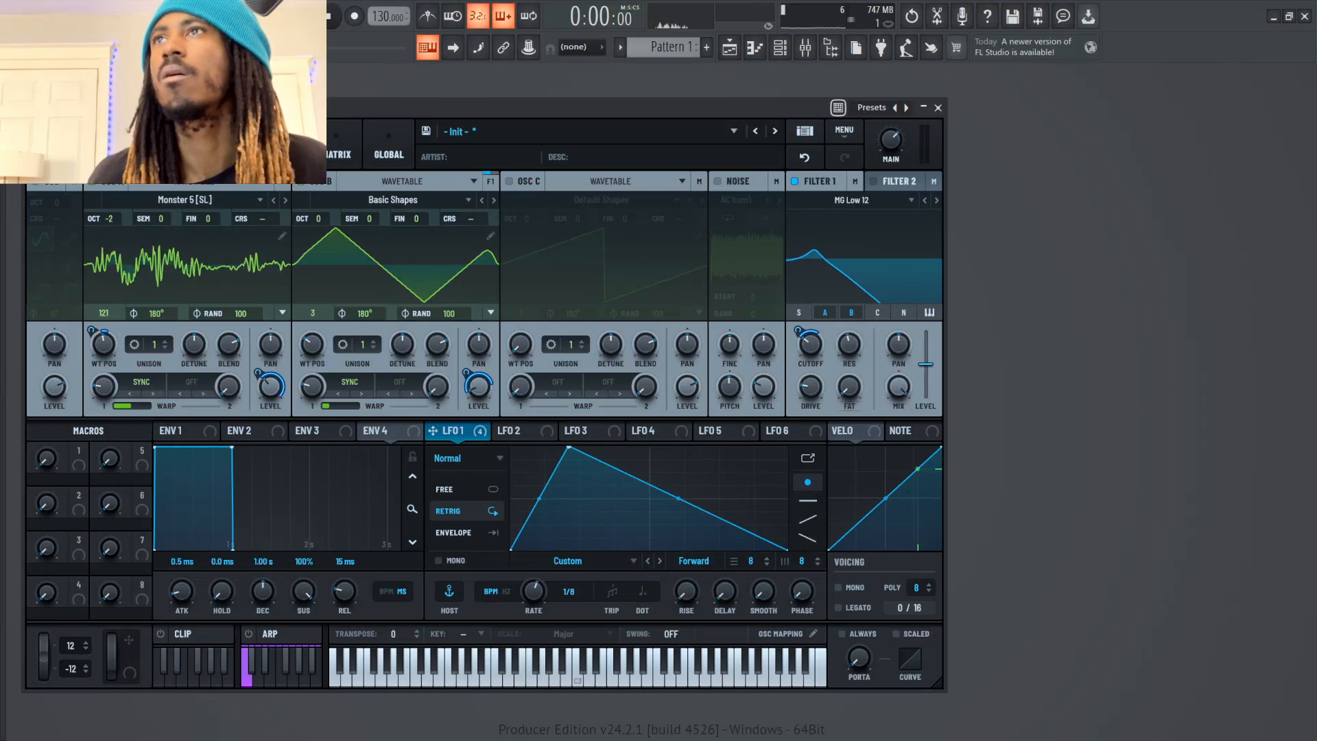
pyautogui.moveTo(312, 345)
pyautogui.moveTo(313, 344); pyautogui.dragTo(312, 348)
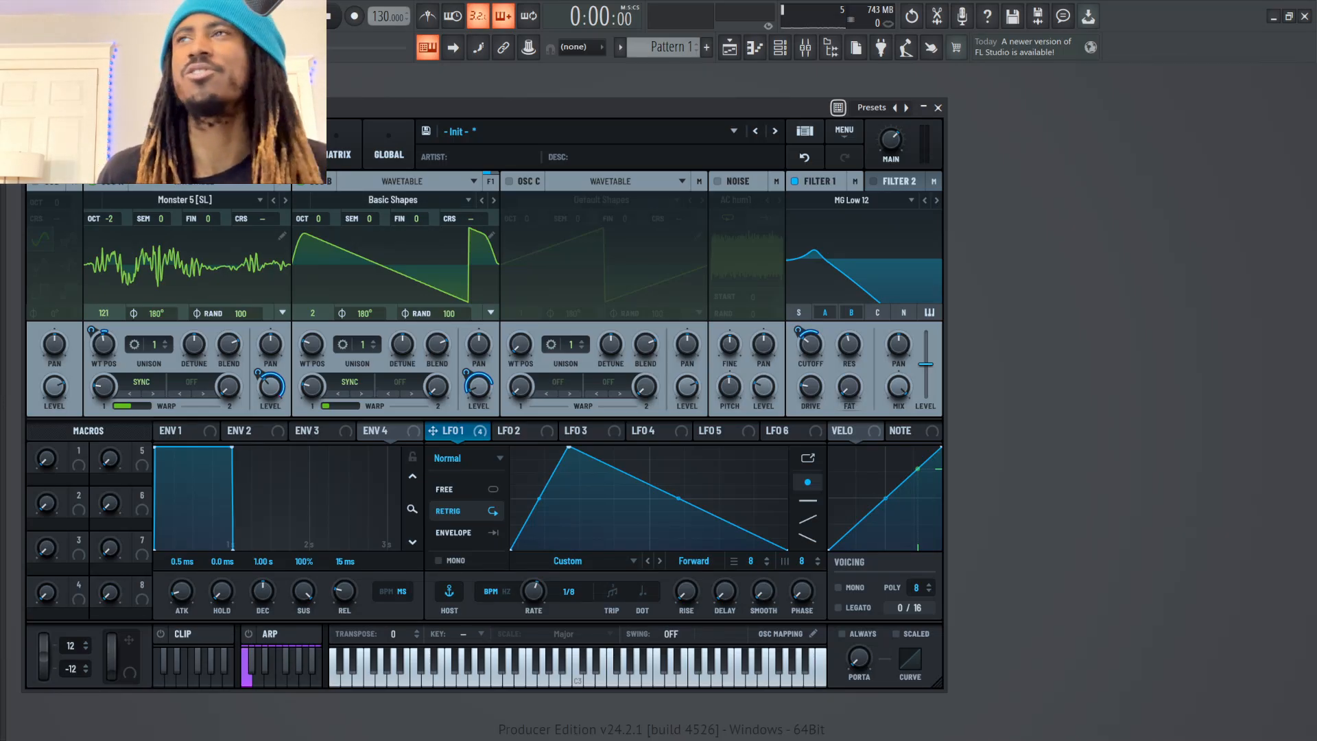
# Try a Delay in the effects rack, remove it, and add a Distortion effect instead
pyautogui.click(284, 145)
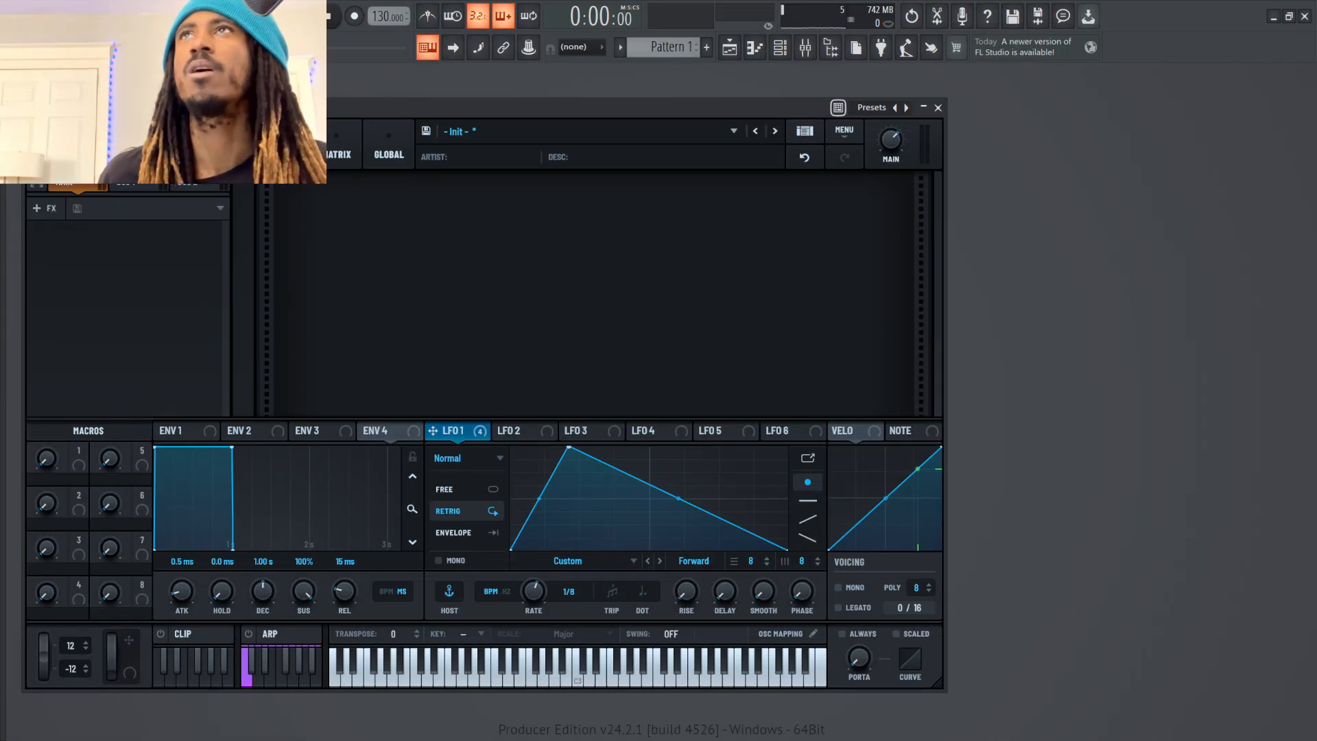
pyautogui.click(46, 208)
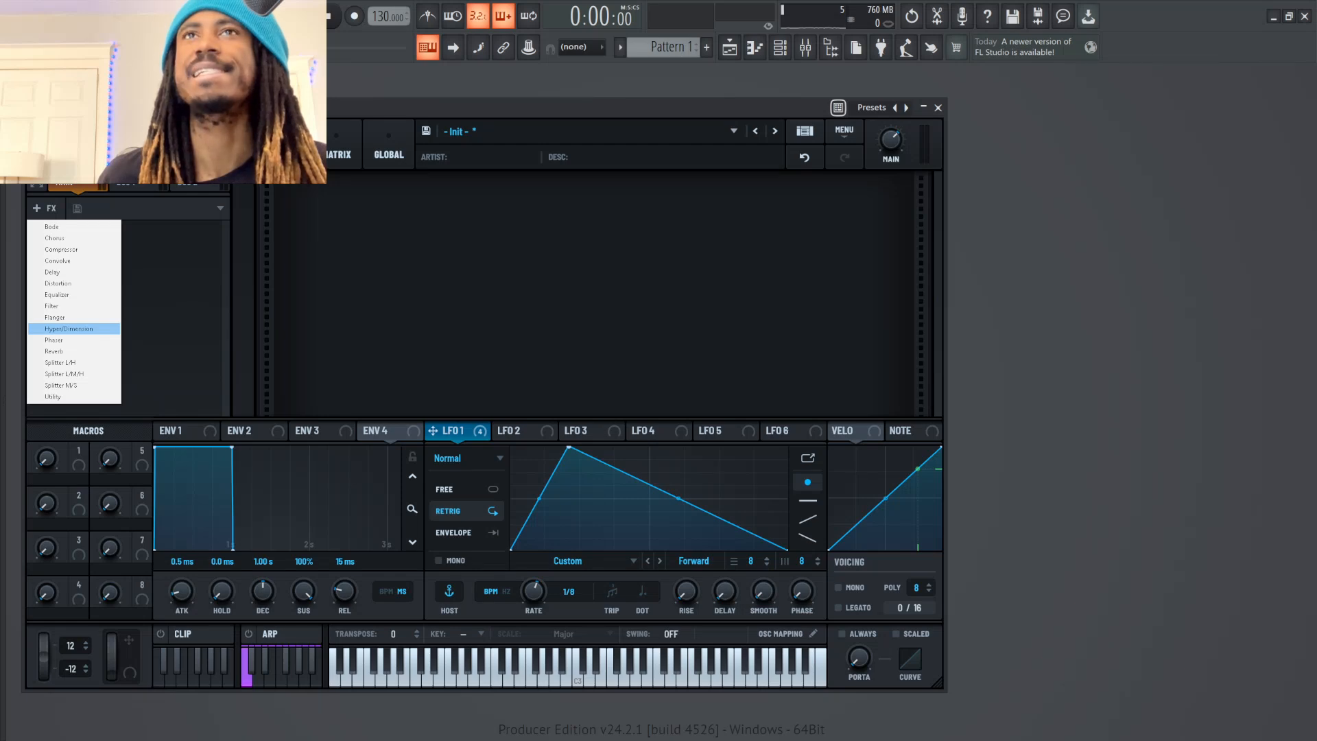
pyautogui.click(53, 272)
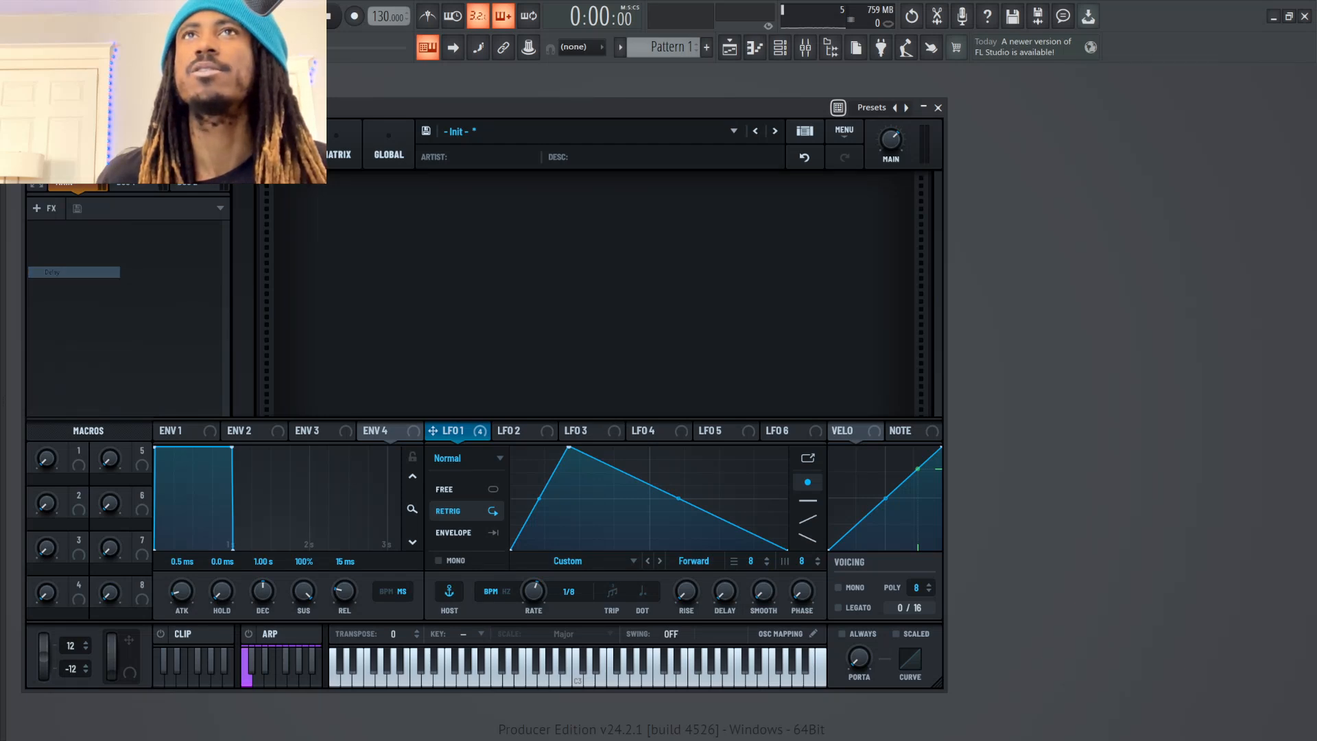
pyautogui.click(209, 233)
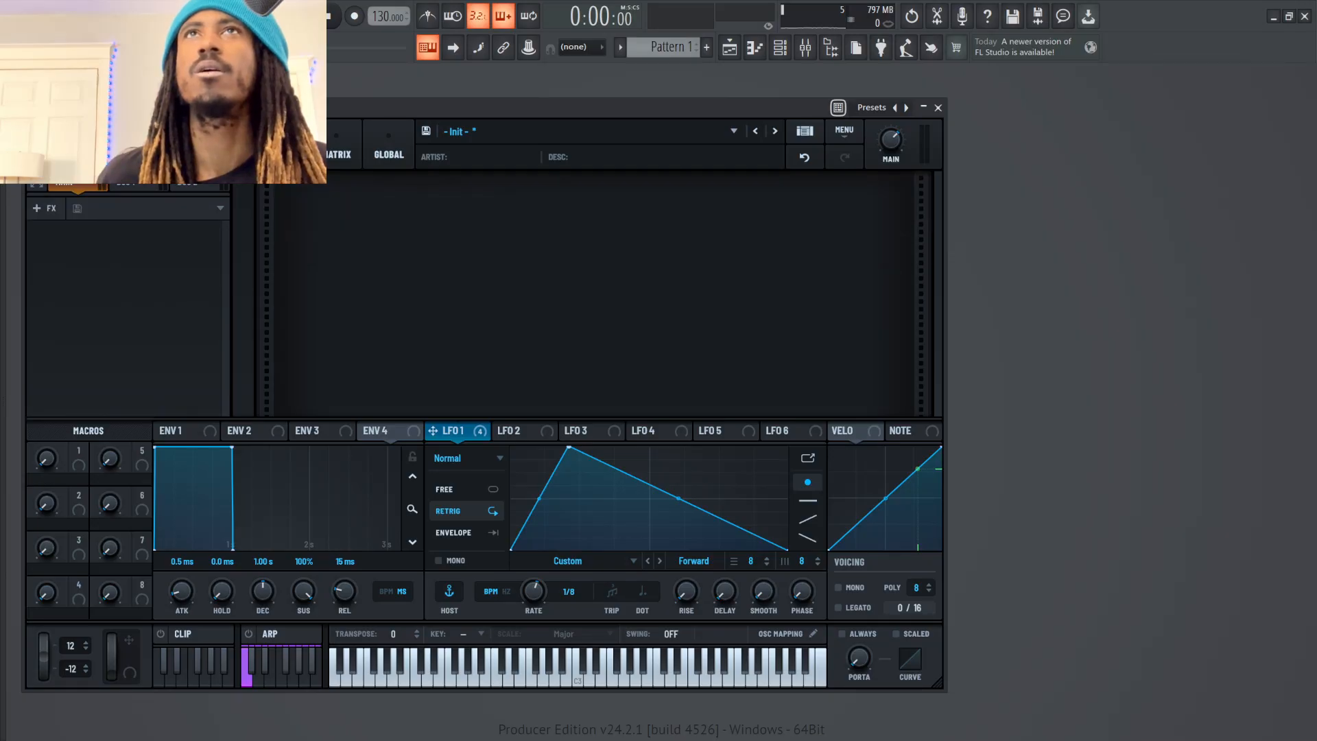
pyautogui.click(45, 208)
pyautogui.click(62, 283)
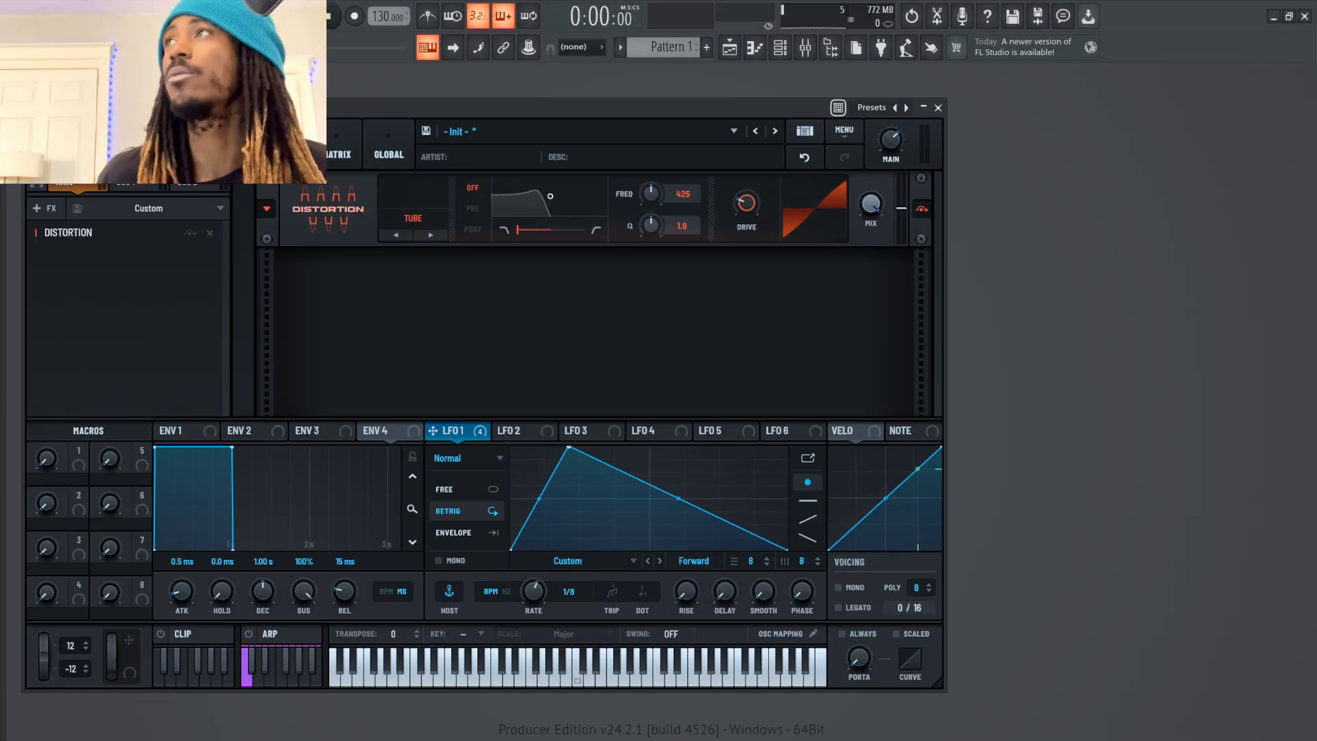
# Keep the distortion type on Tube, raise its drive to about halfway, and modulate the drive with LFO 1
pyautogui.click(412, 219)
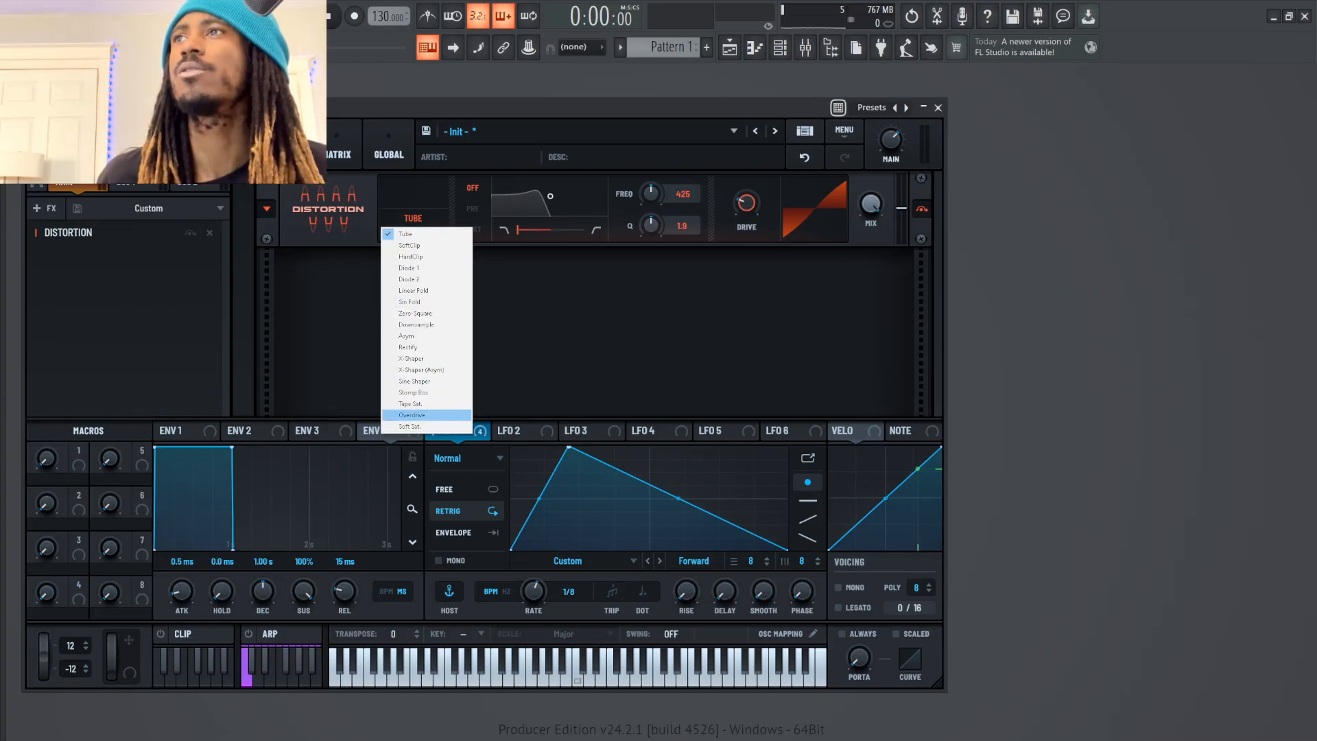
pyautogui.click(746, 203)
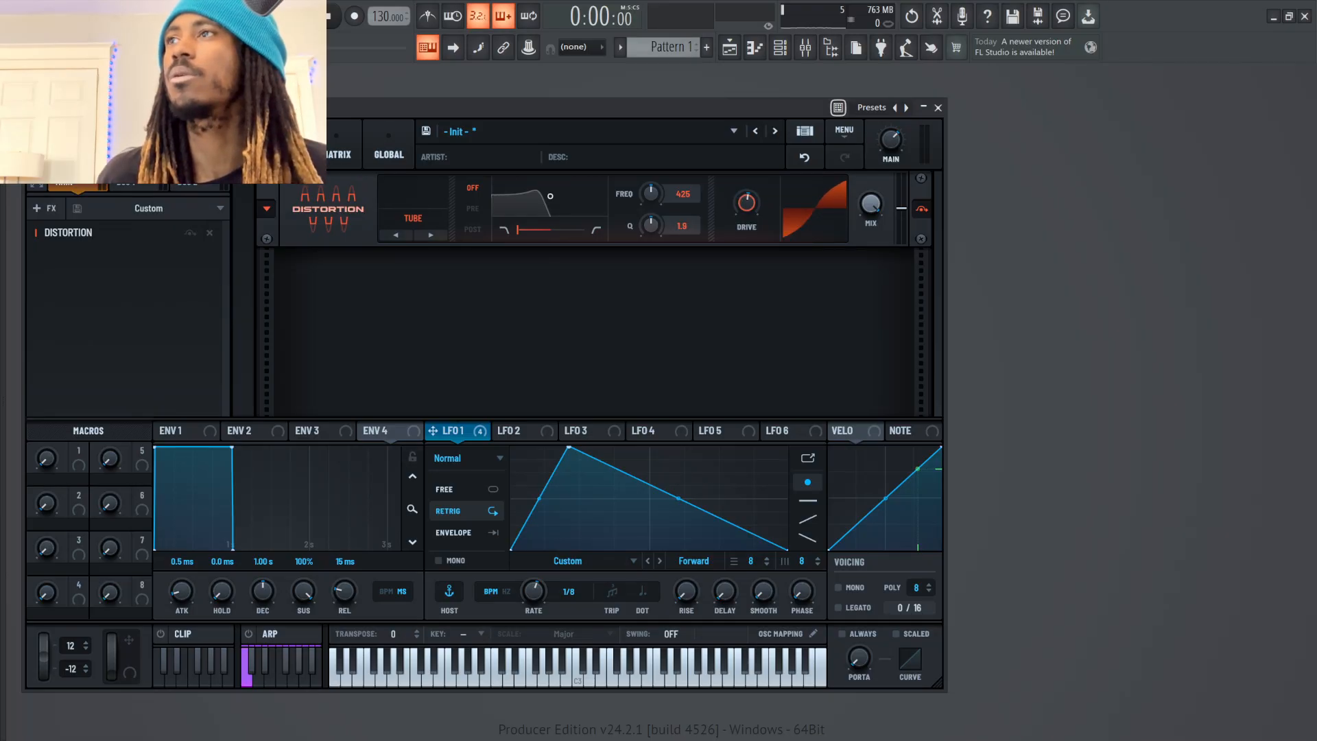
pyautogui.moveTo(432, 430); pyautogui.dragTo(733, 214)
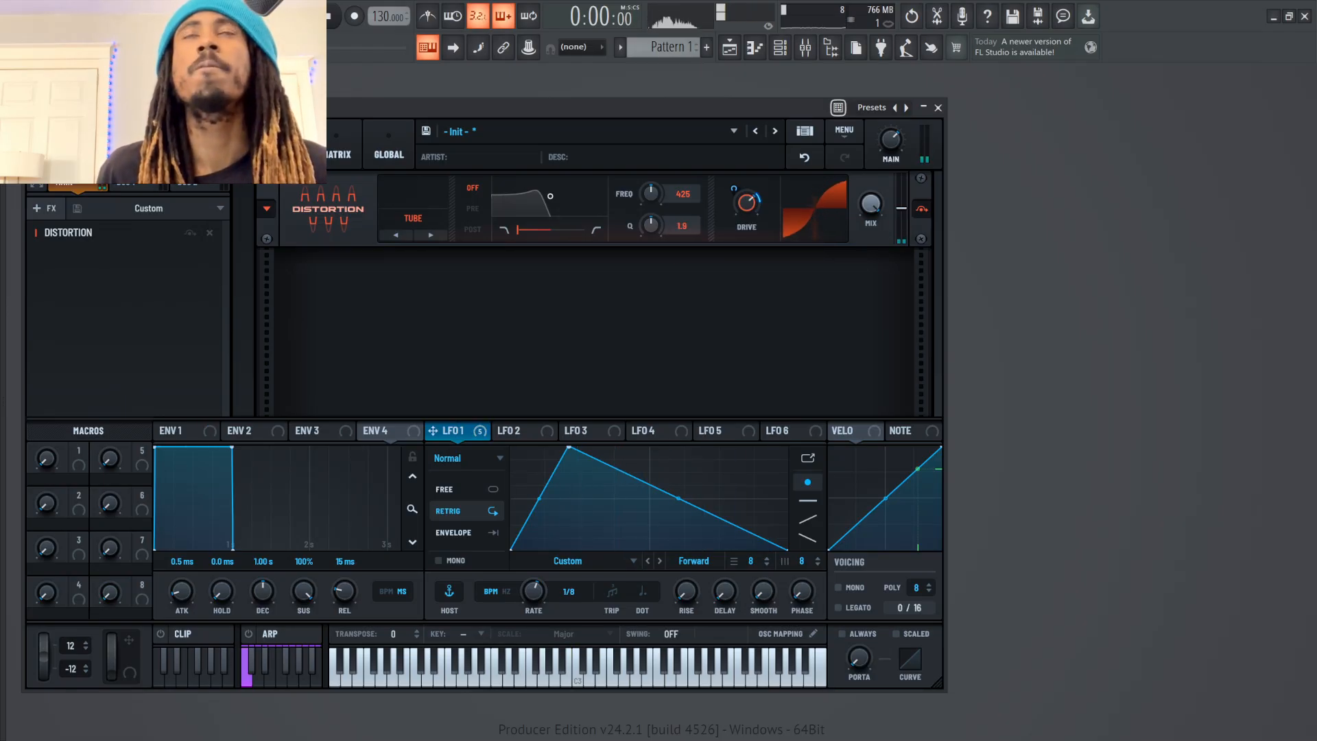
# Add a Hyper/Dimension effect after the distortion and lower the Dimension size
pyautogui.click(43, 208)
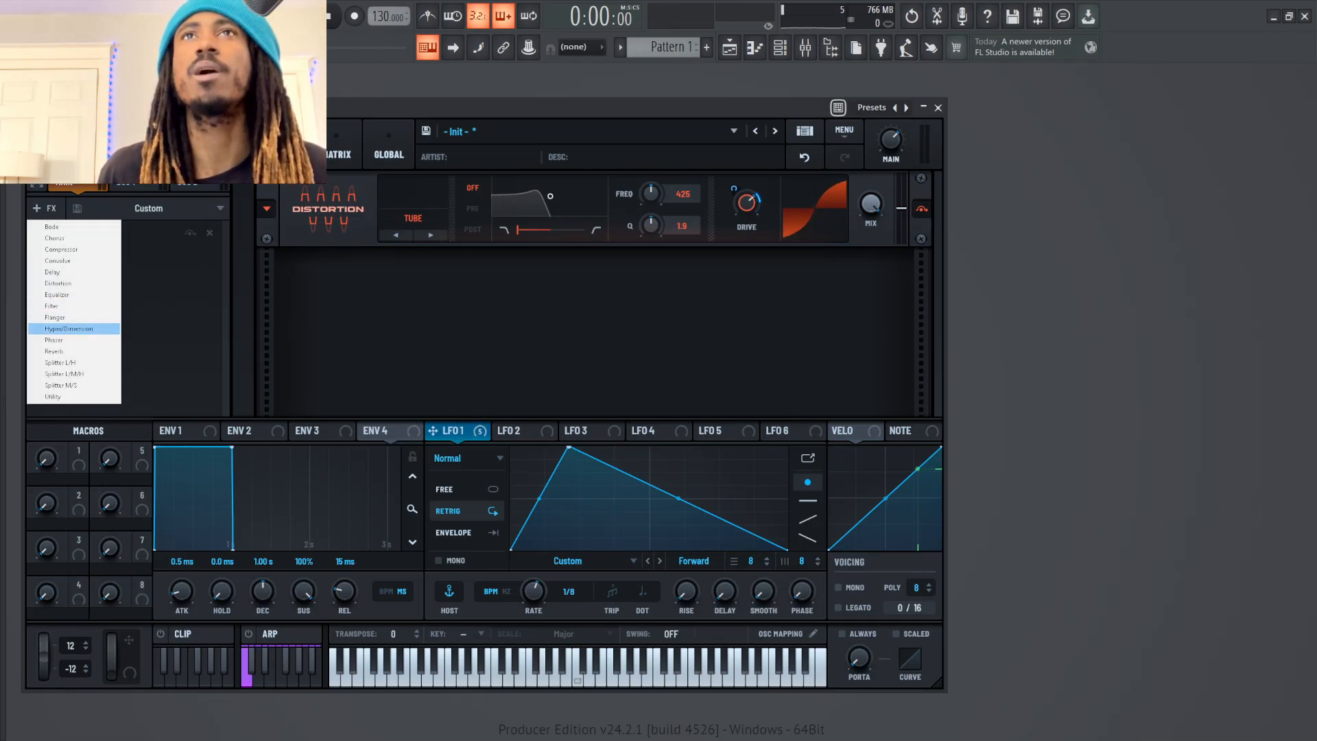
pyautogui.click(69, 329)
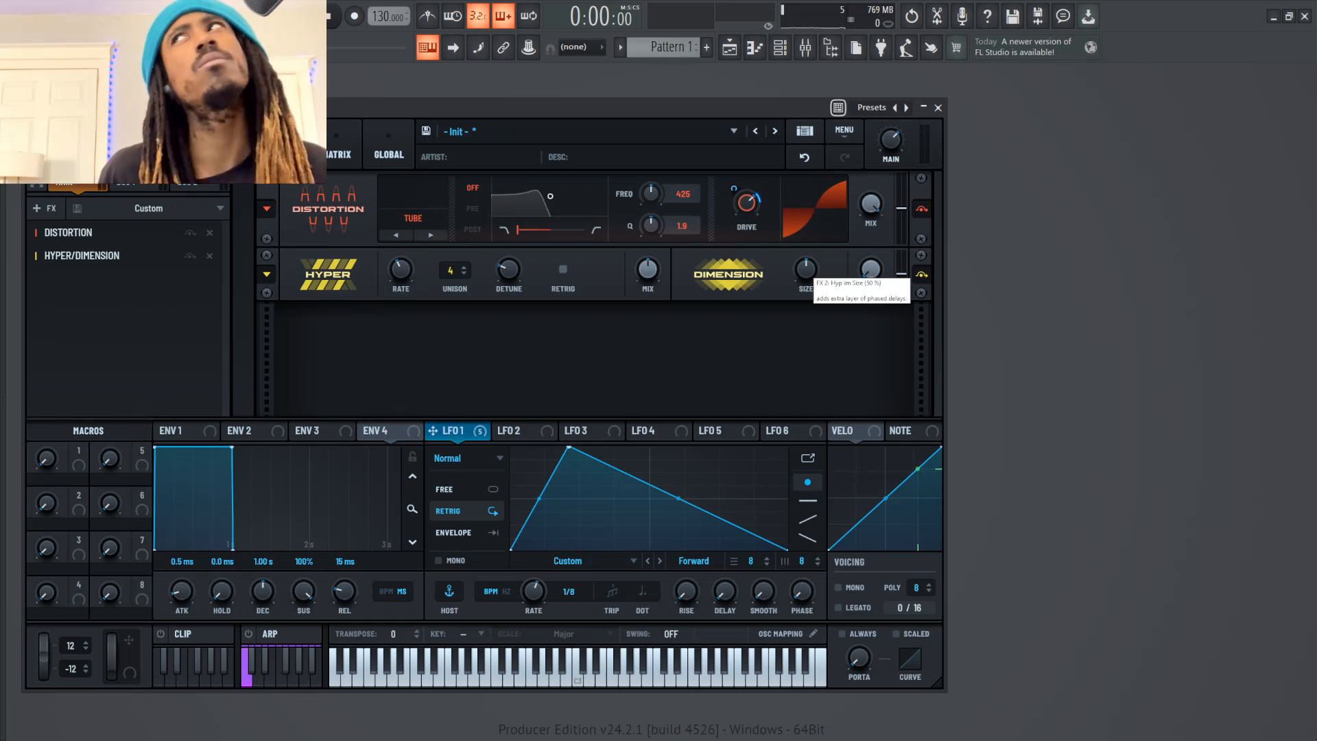
pyautogui.moveTo(806, 269); pyautogui.dragTo(806, 276)
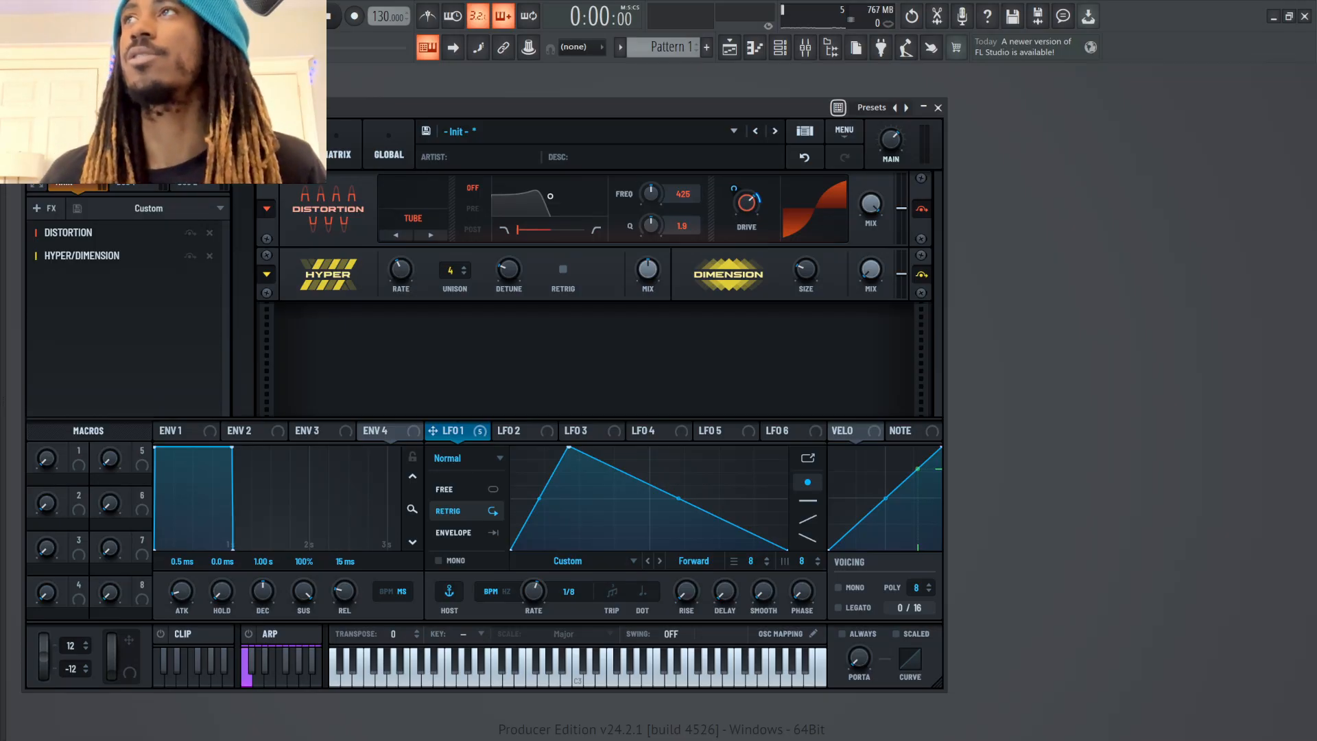
# Set the Hyper effect's unison to 7, raise its detune to maximum, and increase its mix
pyautogui.moveTo(451, 270); pyautogui.dragTo(451, 255)
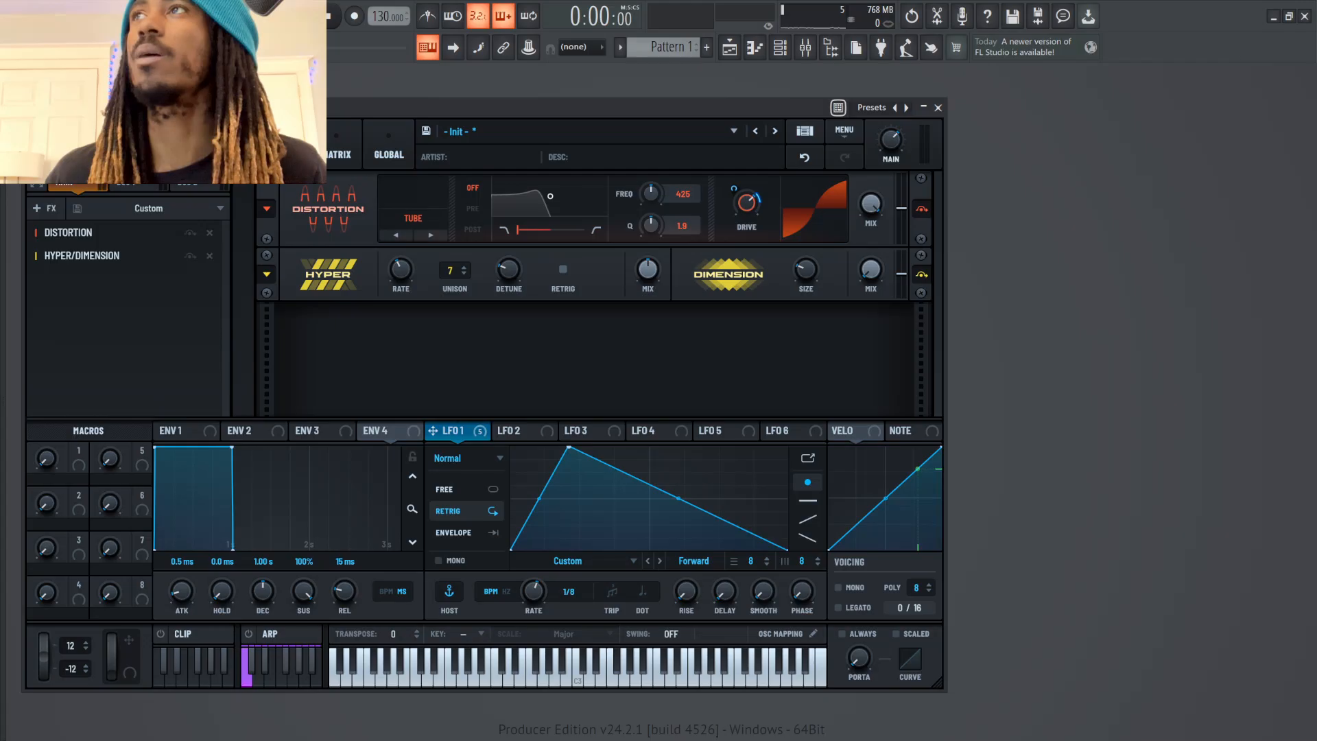
pyautogui.moveTo(509, 269); pyautogui.dragTo(509, 185)
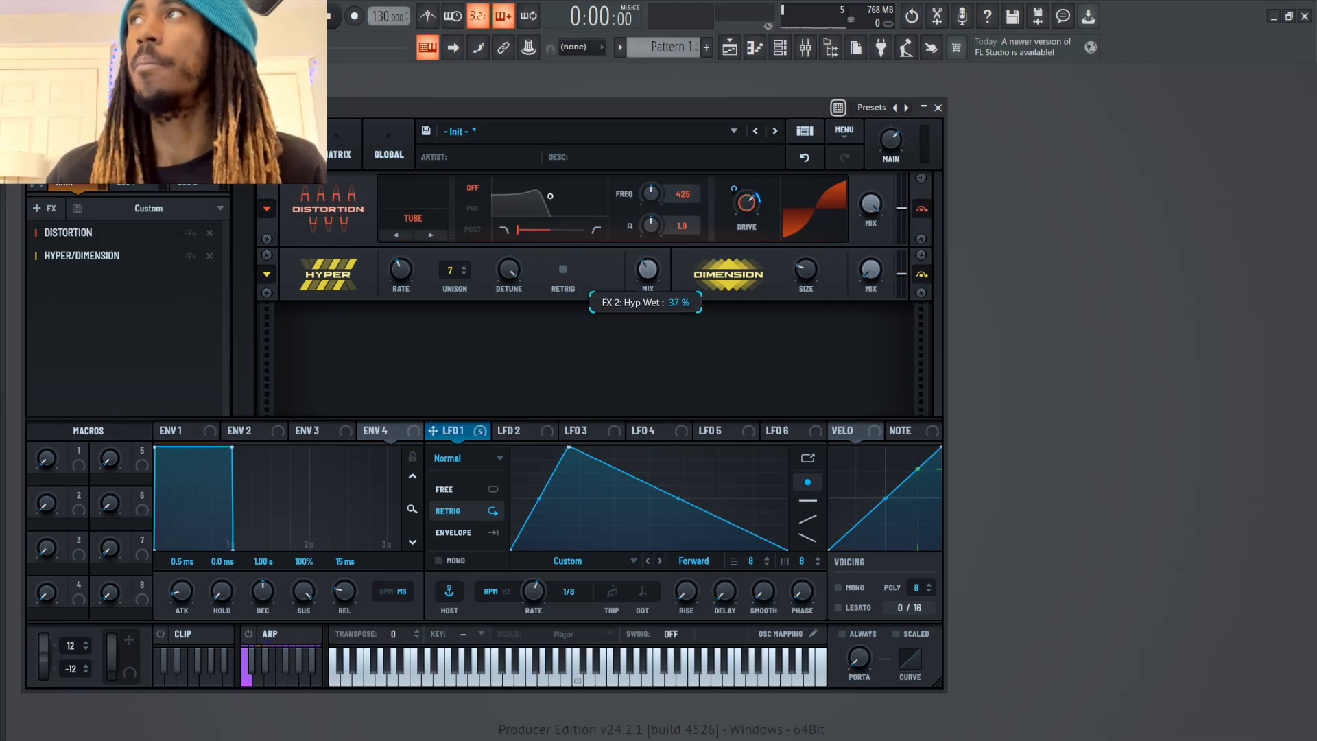
pyautogui.moveTo(648, 269); pyautogui.dragTo(648, 256)
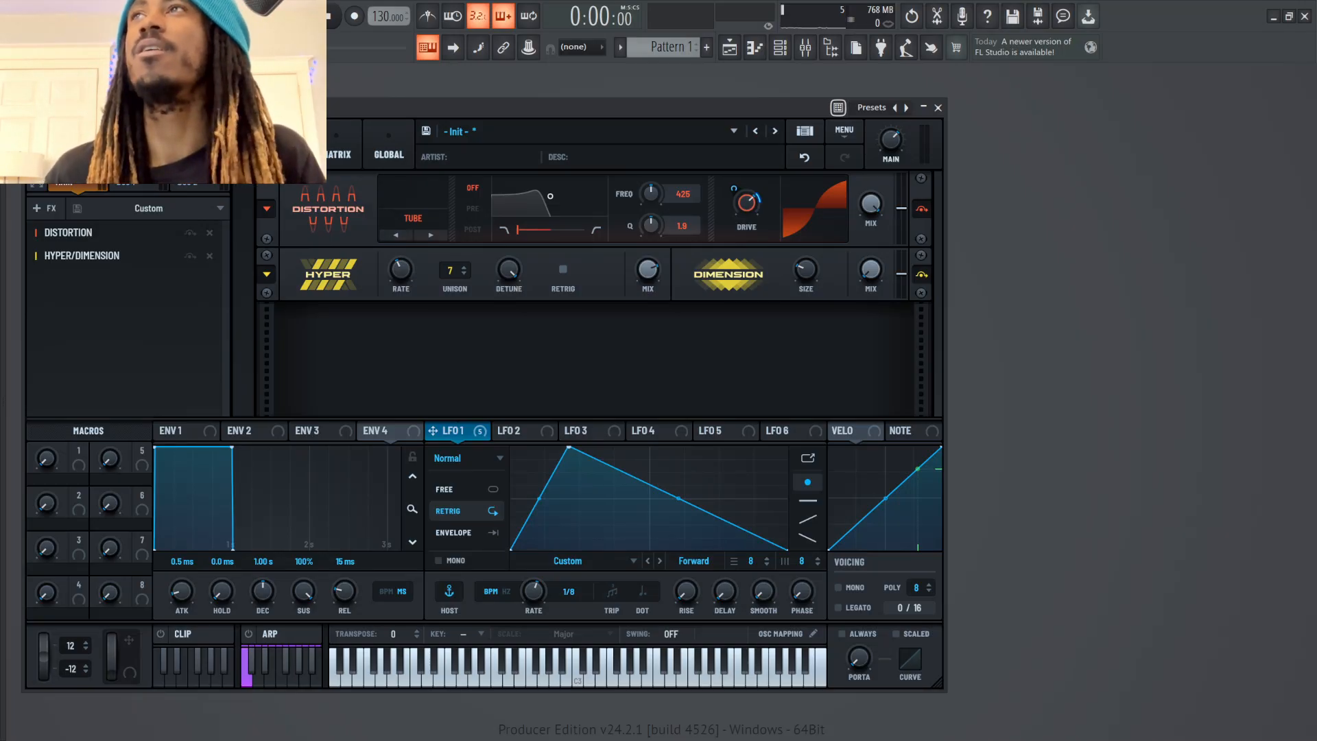
# Raise the Hyper effect's rate and switch LFO 1 from Retrig to Free mode
pyautogui.moveTo(401, 269); pyautogui.dragTo(401, 233)
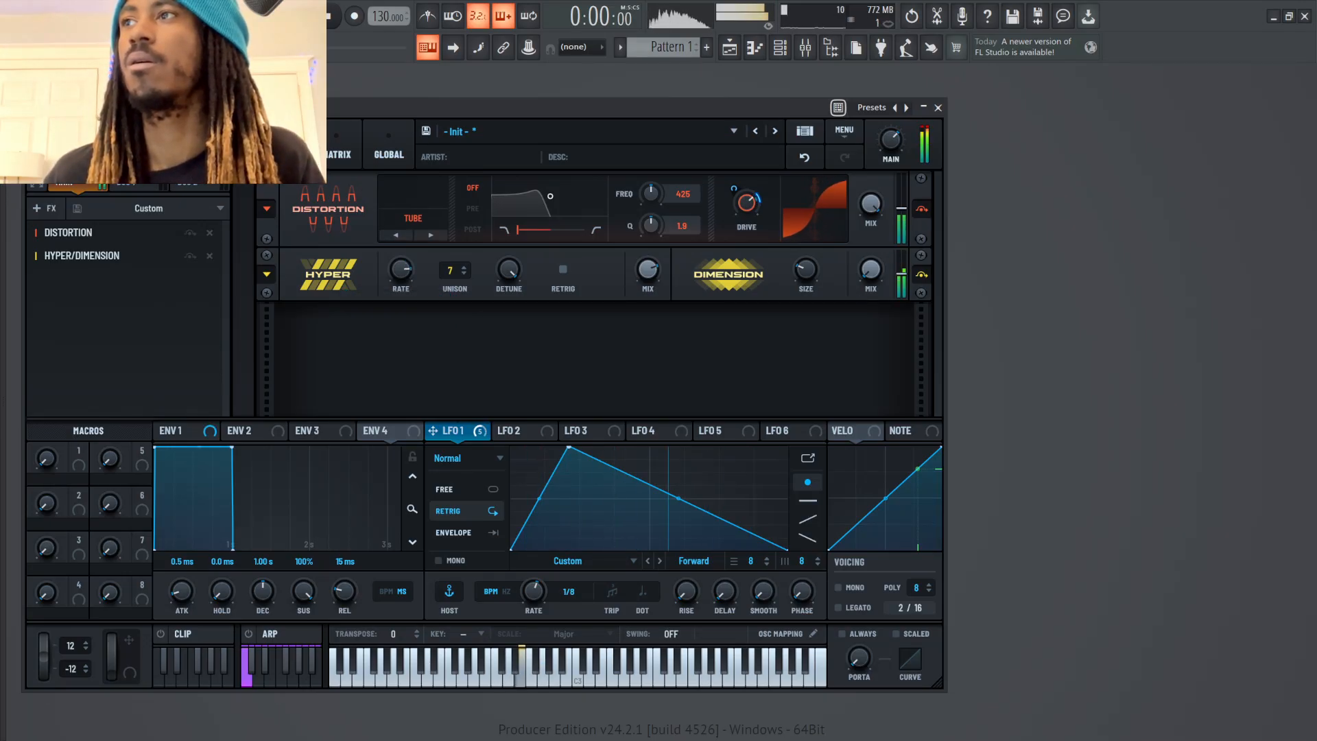
pyautogui.moveTo(401, 269); pyautogui.dragTo(401, 286)
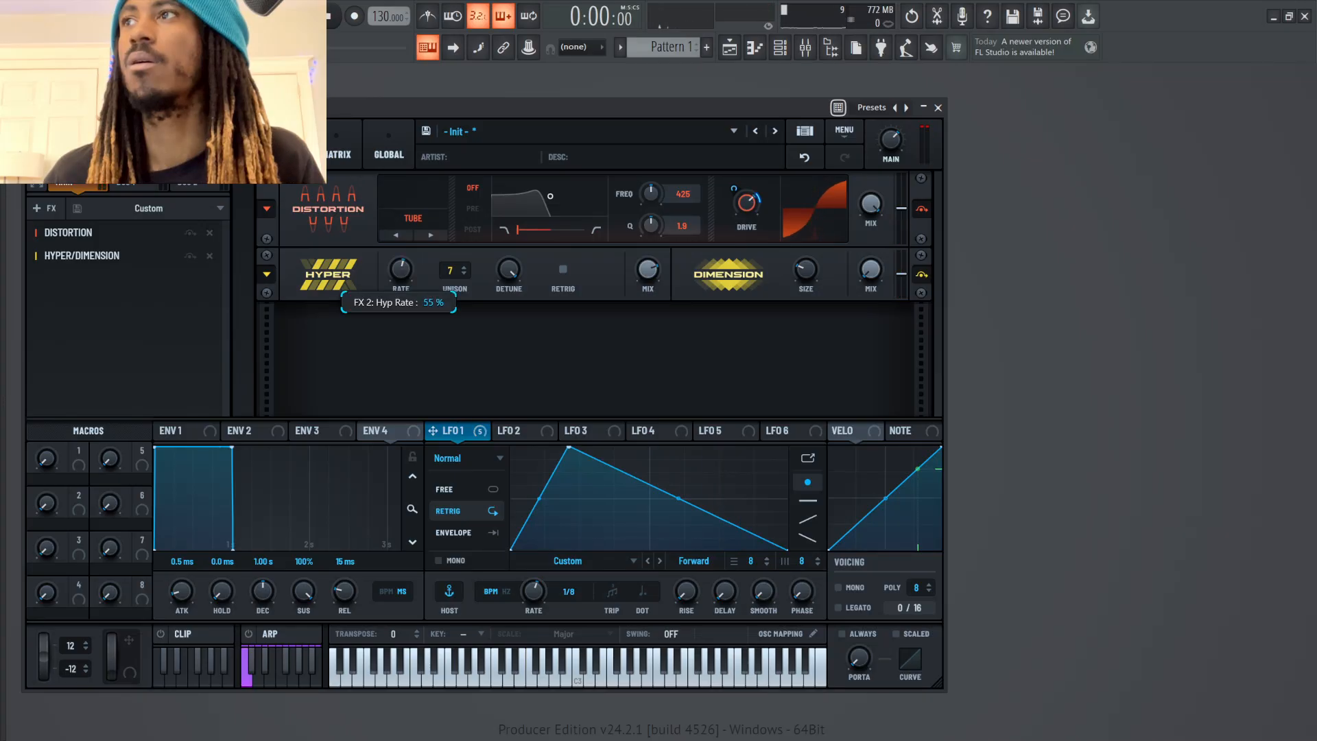
pyautogui.click(466, 489)
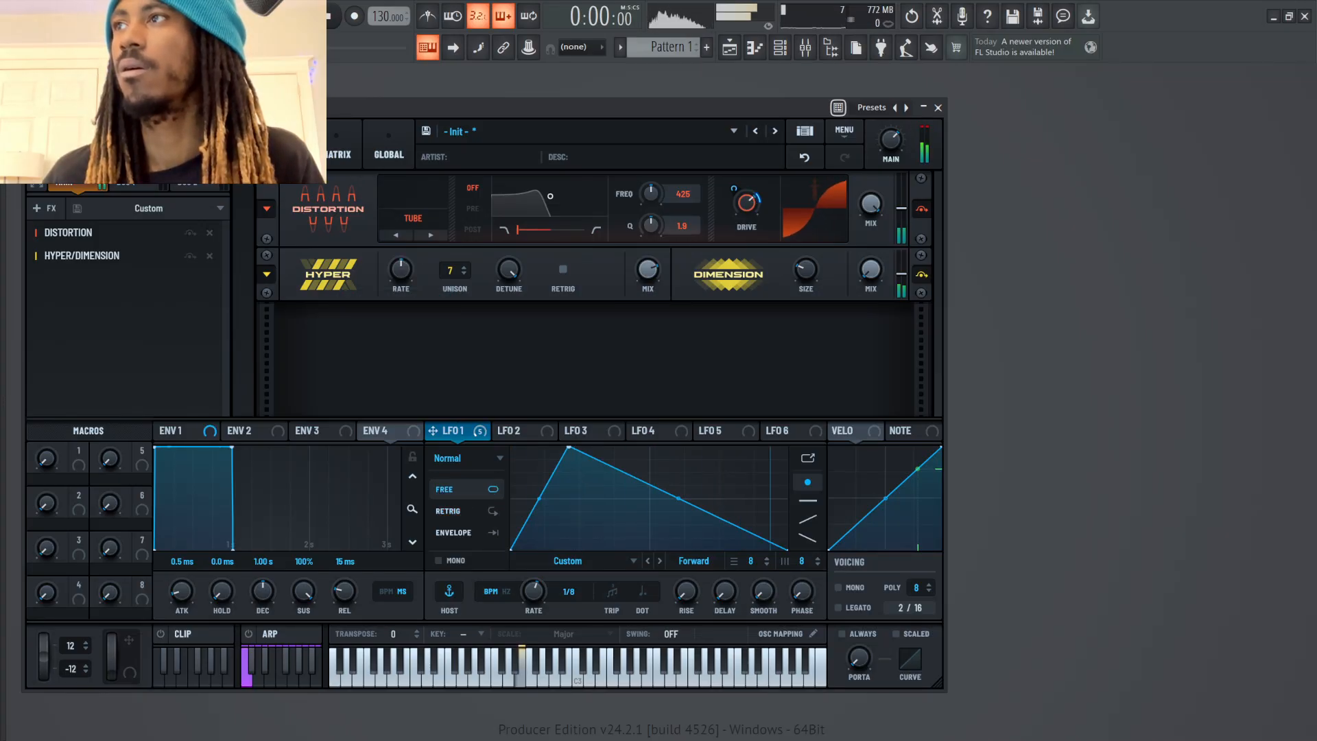
pyautogui.moveTo(401, 270); pyautogui.dragTo(401, 242)
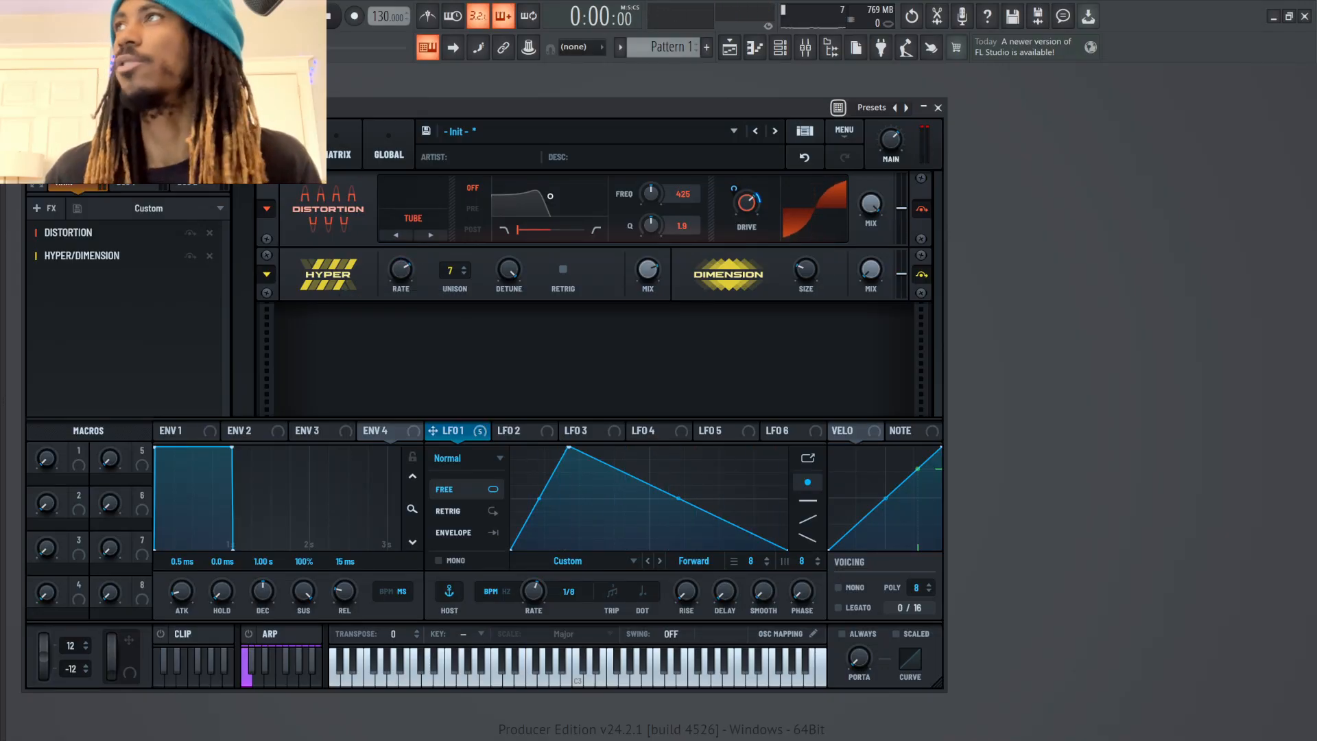
# Modulate the Hyper mix with LFO 1, lower the mix to about 31%, and play test notes
pyautogui.moveTo(453, 431); pyautogui.dragTo(649, 269)
pyautogui.moveTo(648, 269); pyautogui.dragTo(649, 340)
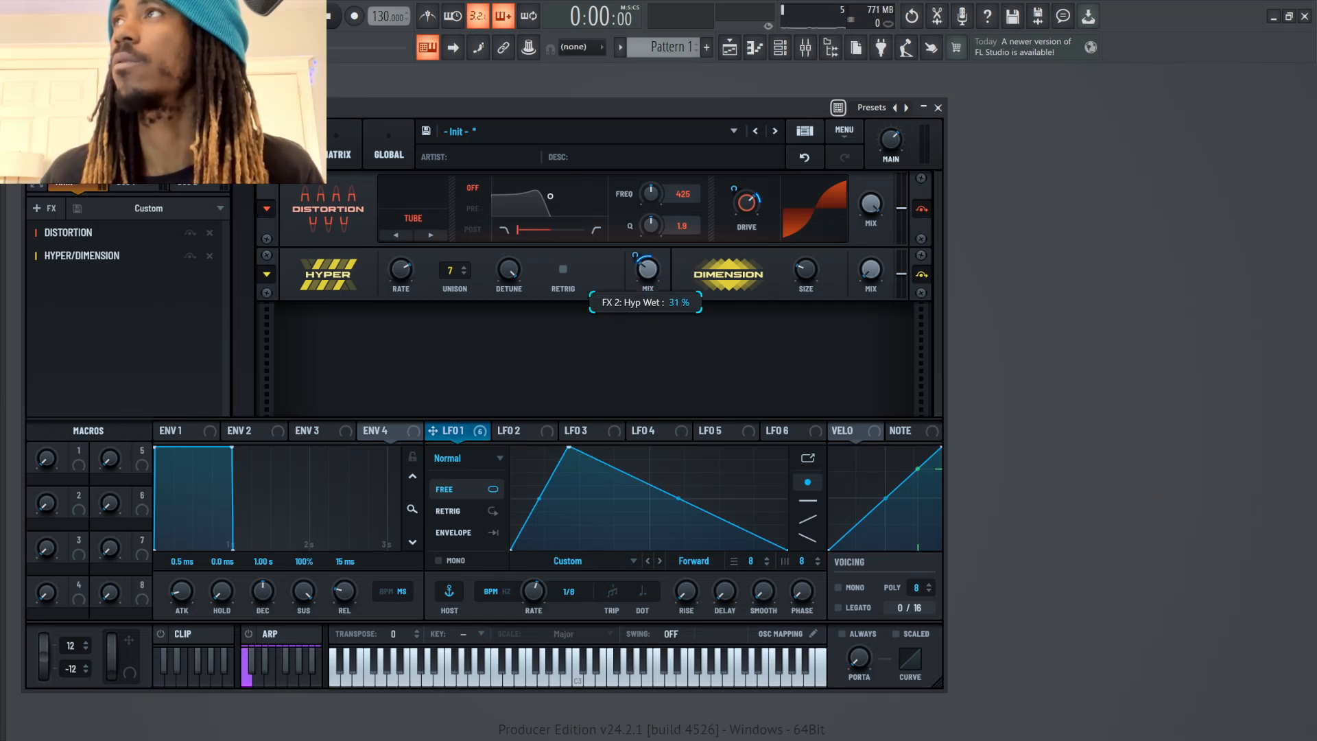
pyautogui.press('v')
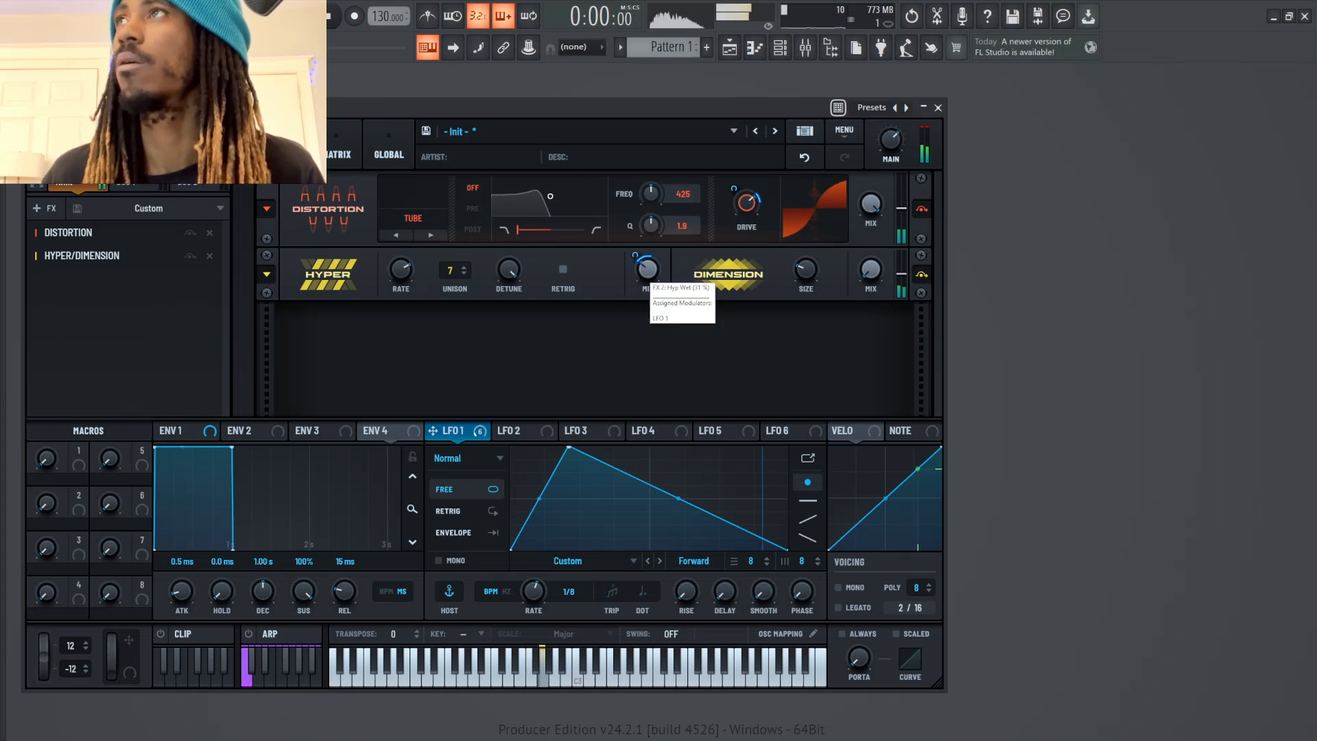
pyautogui.press('v')
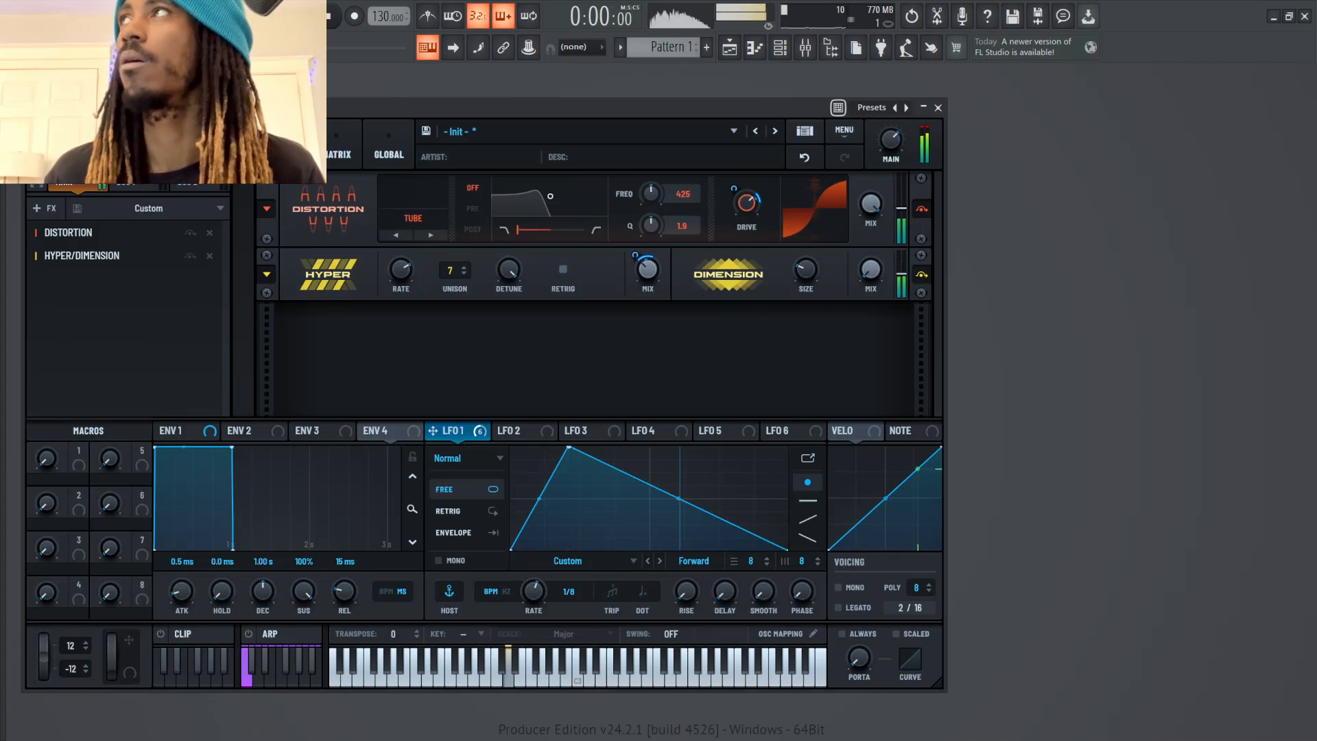
# Set the main volume to about 61% and the Hyper rate to about 61% while auditioning notes
pyautogui.moveTo(890, 139); pyautogui.dragTo(891, 152)
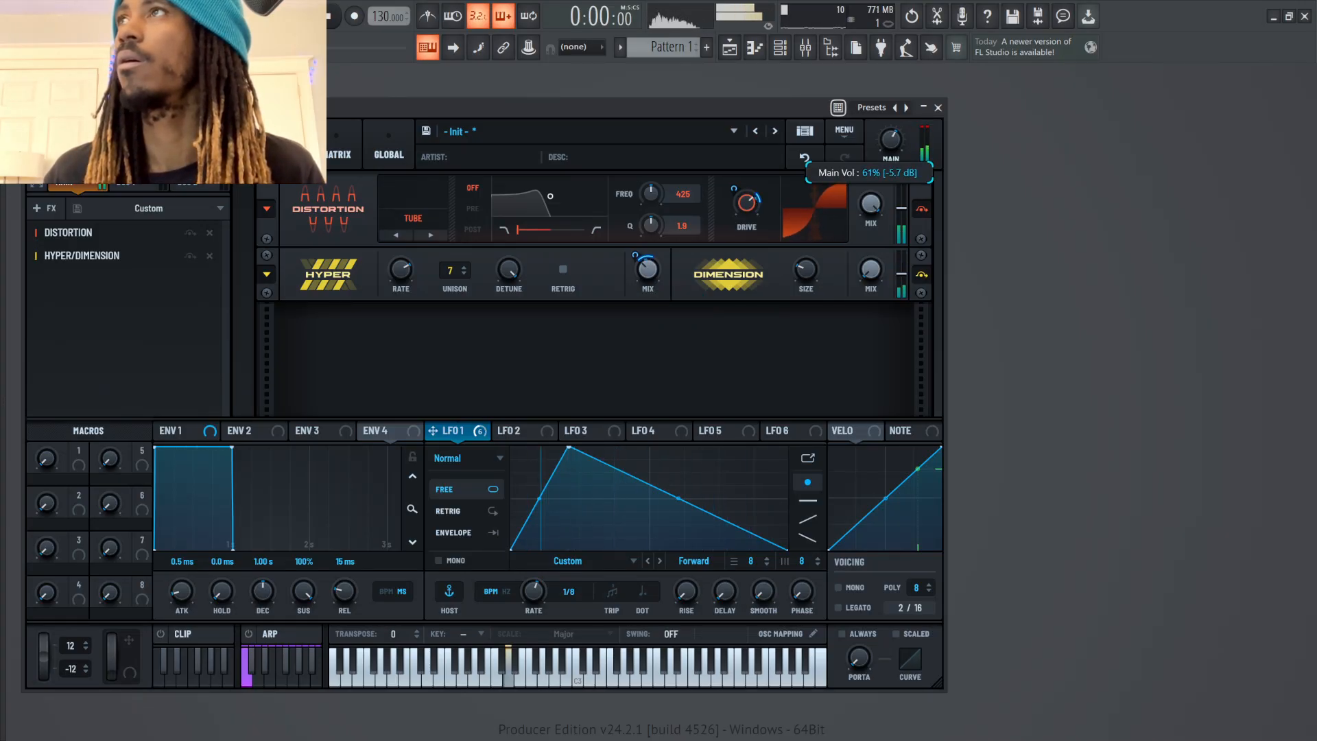
pyautogui.press('c')
pyautogui.moveTo(400, 270); pyautogui.dragTo(401, 284)
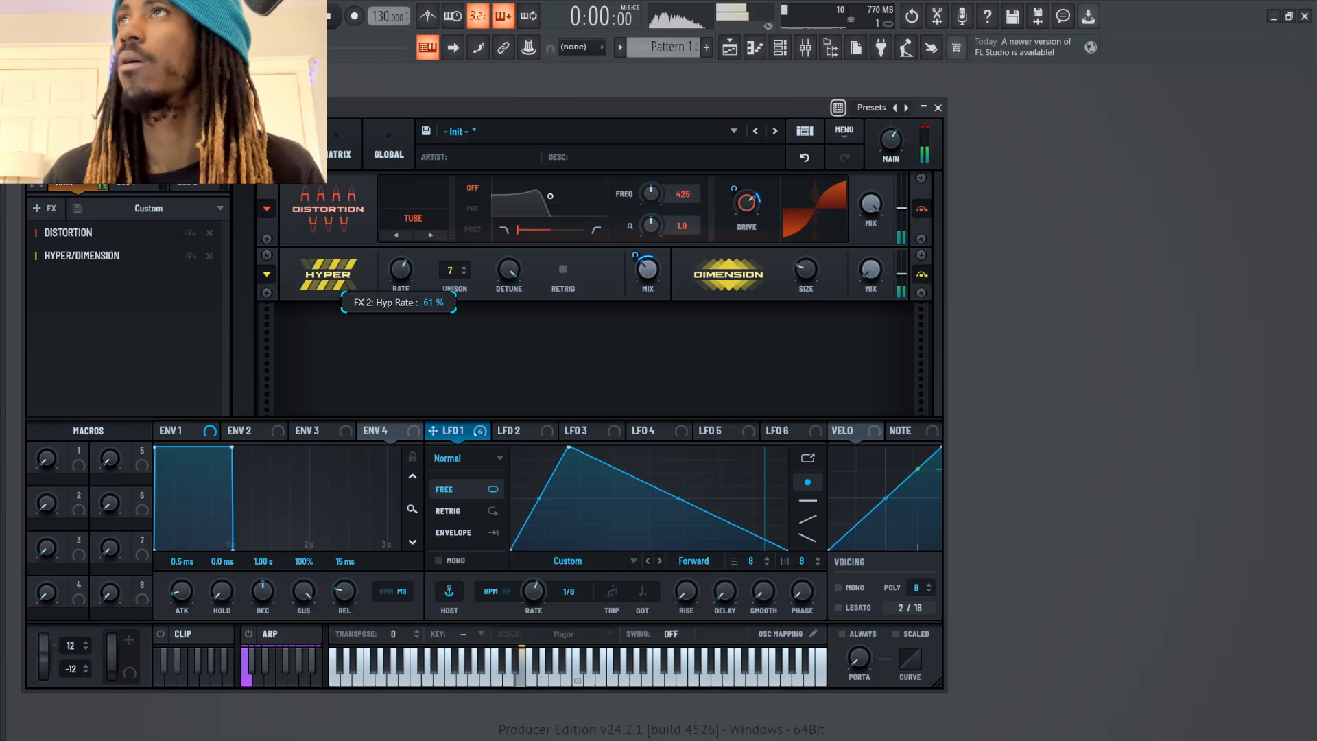
pyautogui.press('b')
pyautogui.press('n')
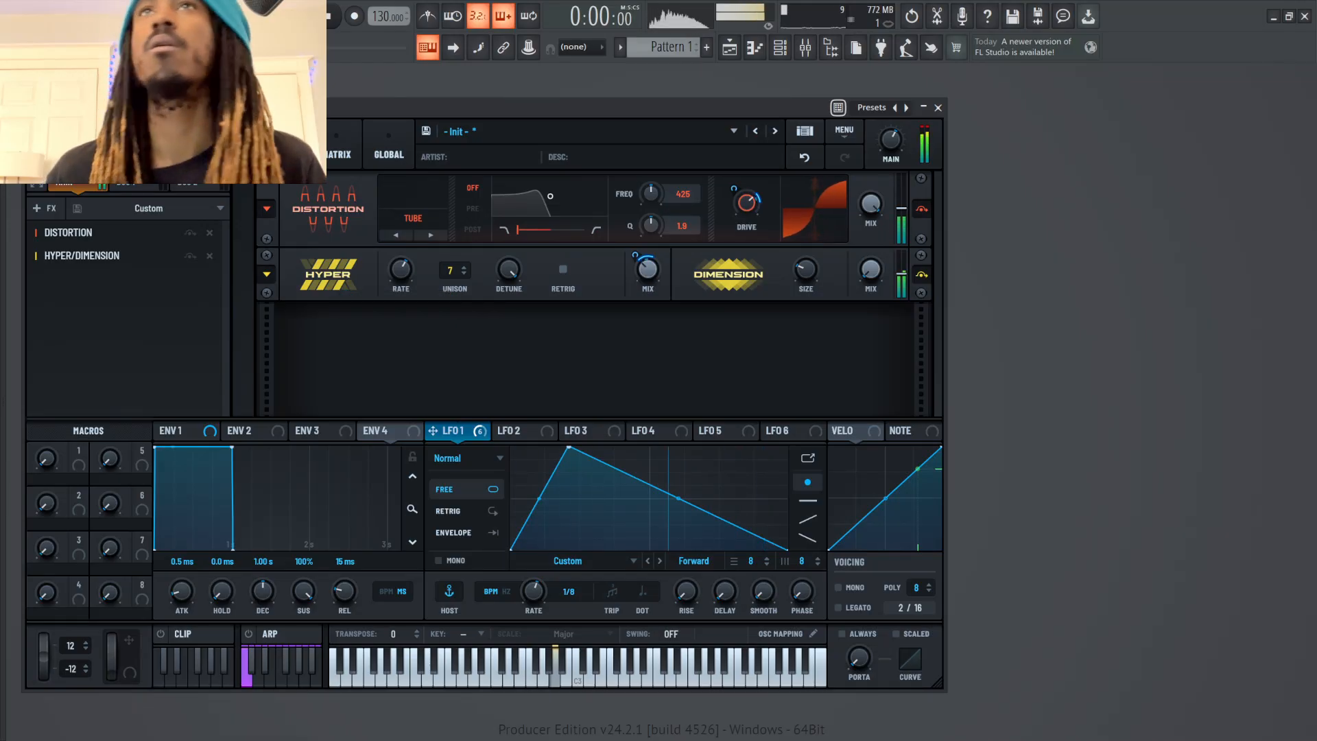
pyautogui.press('b')
pyautogui.press('v')
# Add a Compressor after Hyper/Dimension, switch it to Multiband, and set its threshold to about -7.6 dB
pyautogui.click(43, 208)
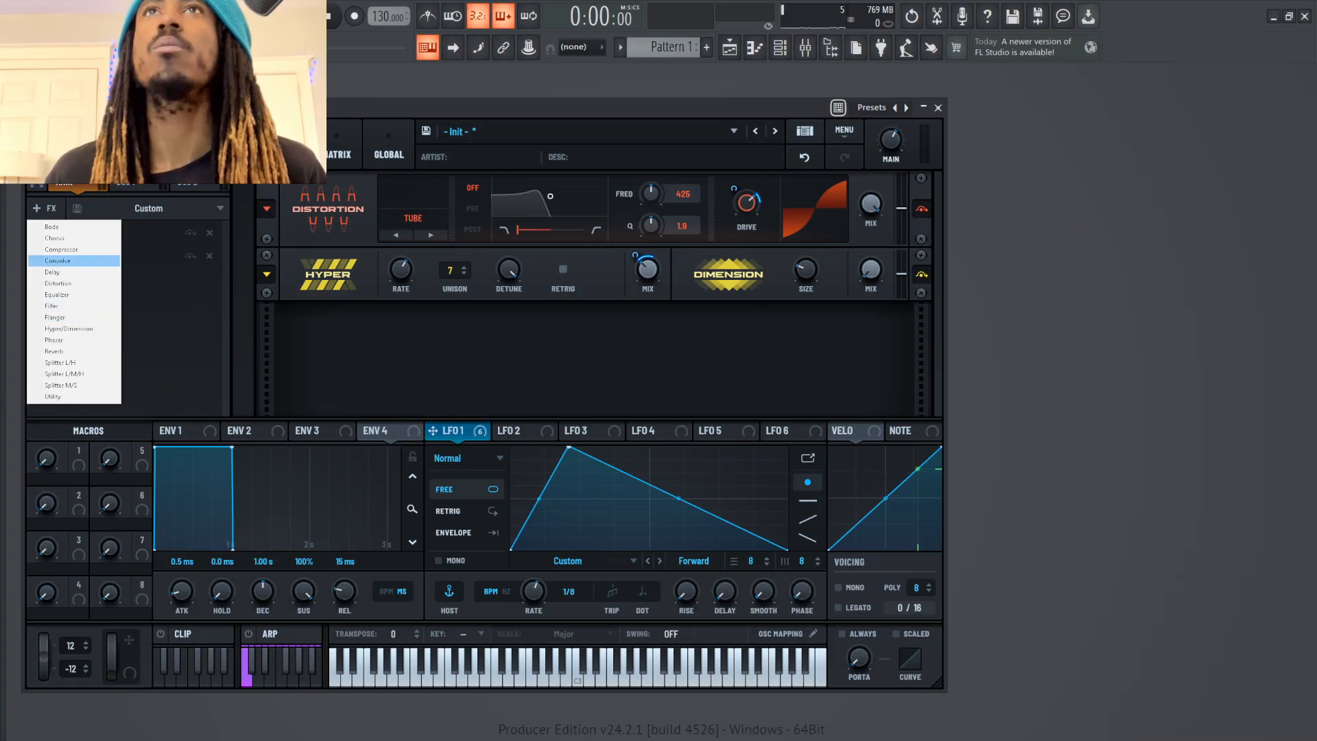
pyautogui.click(61, 249)
pyautogui.click(404, 363)
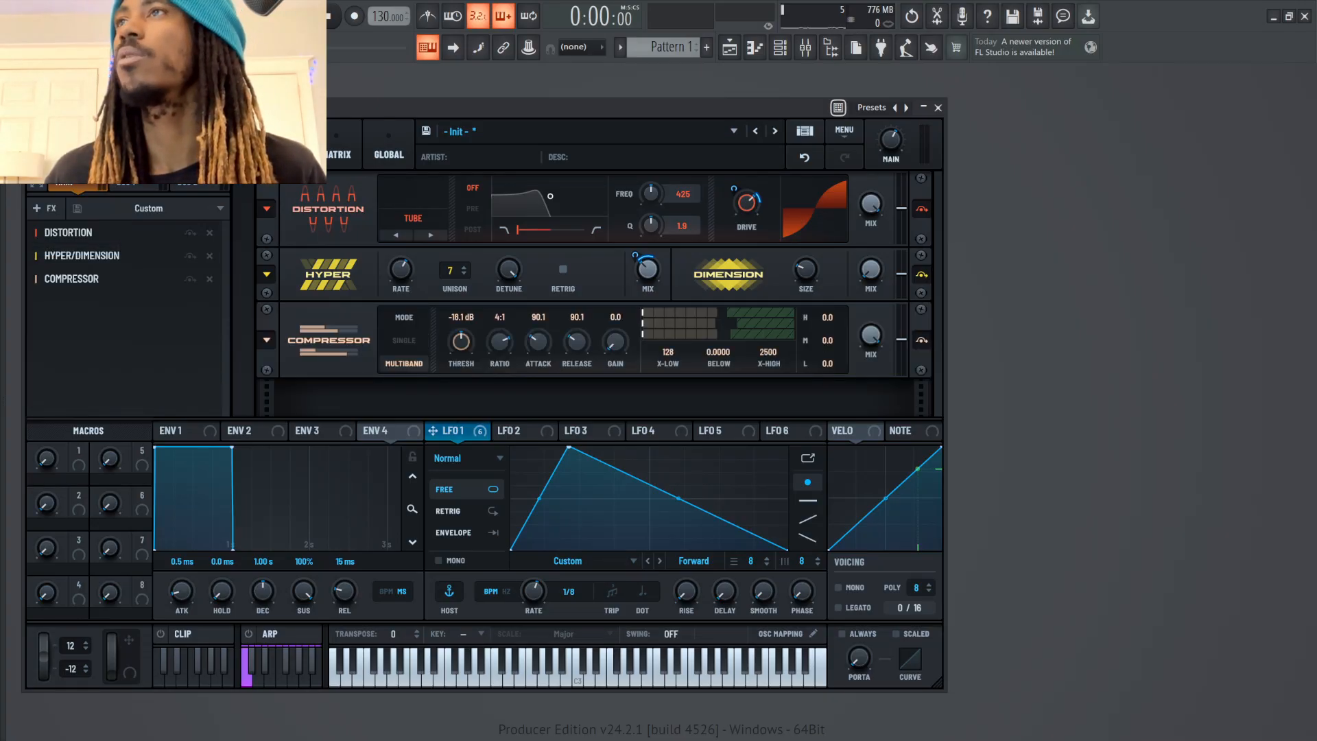
pyautogui.moveTo(461, 341); pyautogui.dragTo(461, 325)
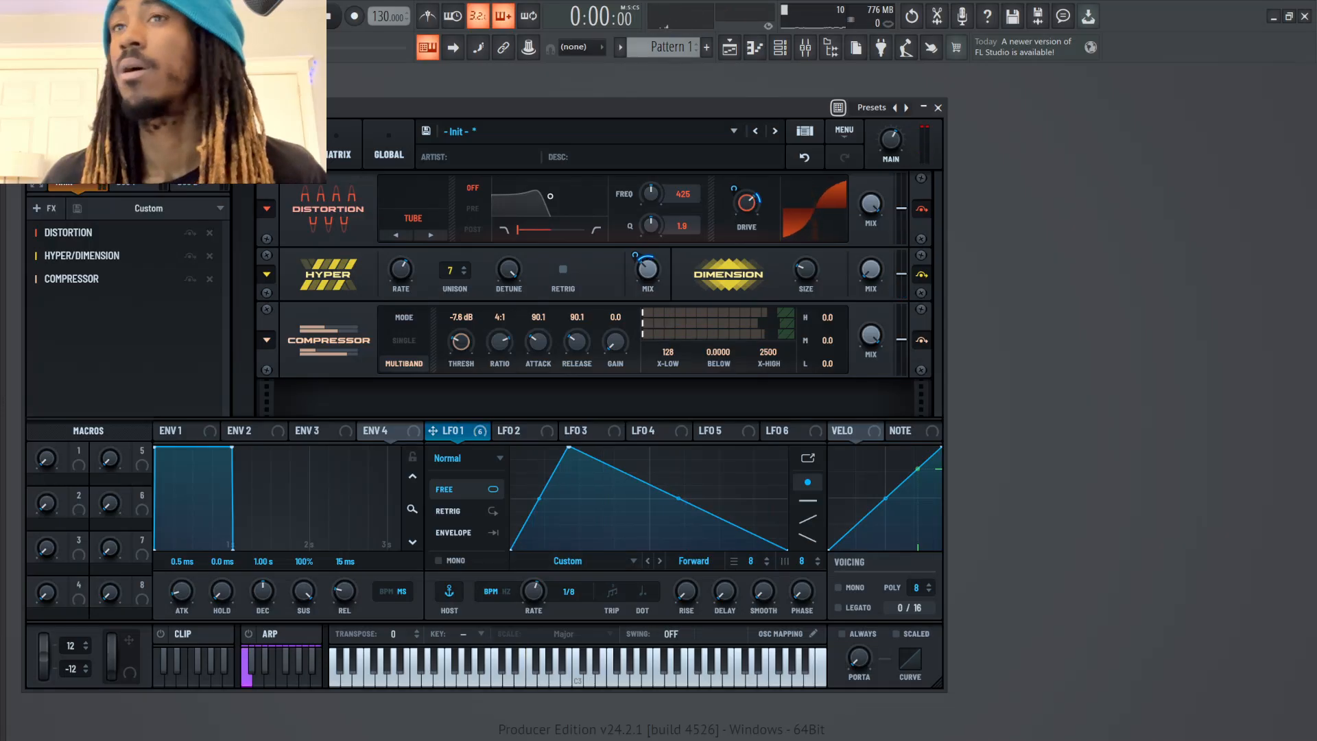
# Return to the oscillators, raise the Sync warp on the Basic Shapes oscillator, and set LFO 1's rate to 1/4
pyautogui.click(180, 146)
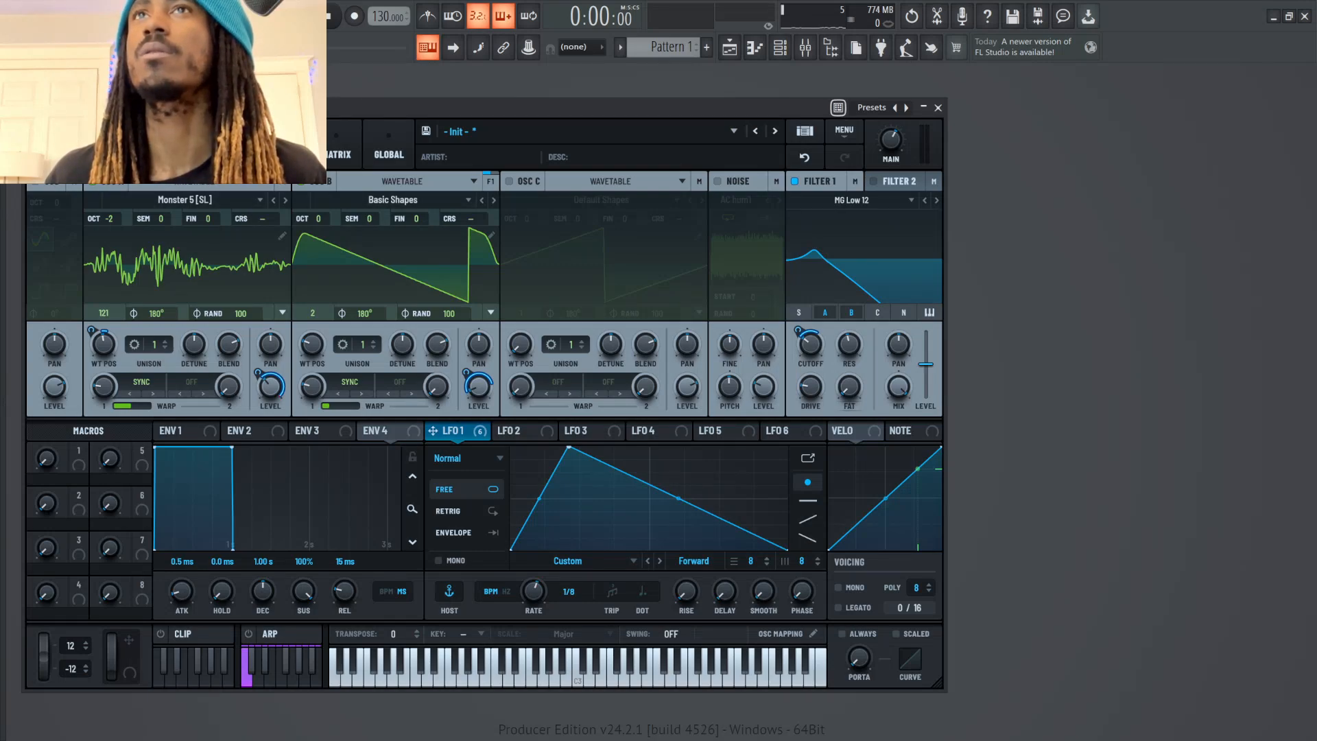
pyautogui.moveTo(103, 347)
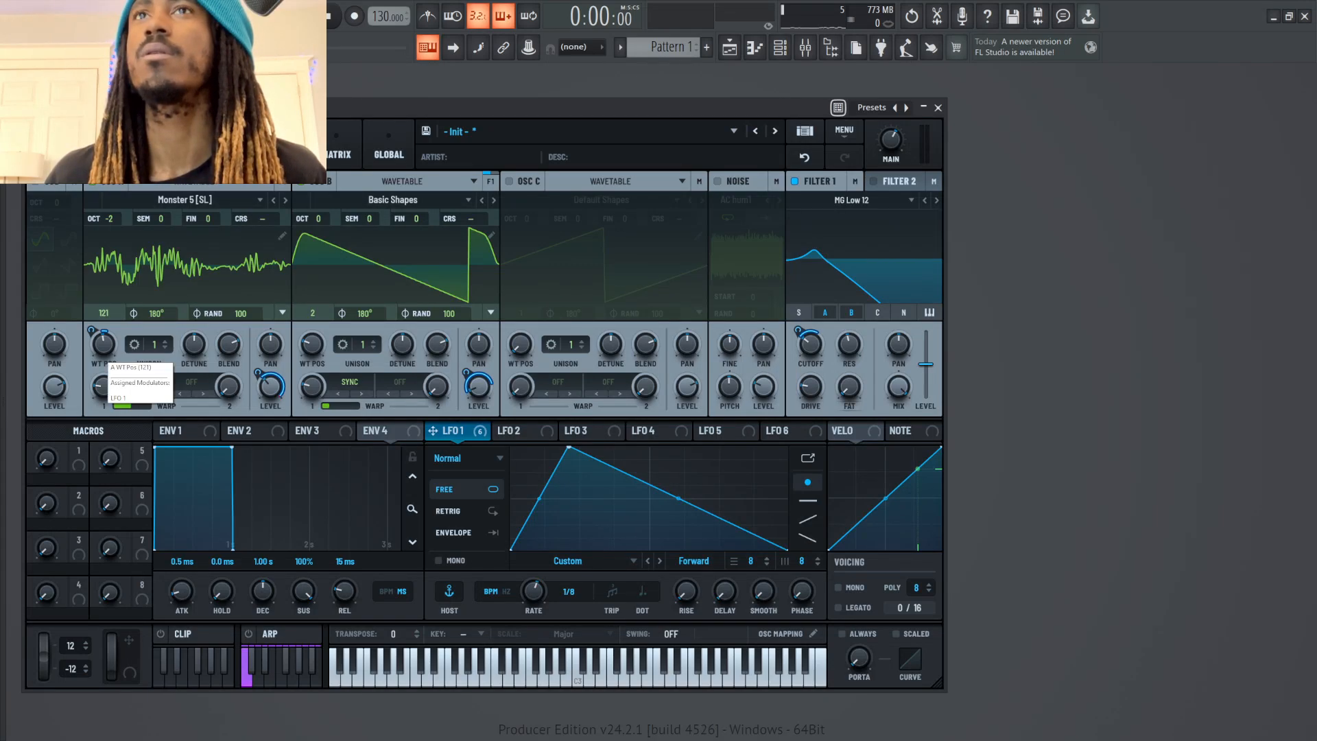
pyautogui.moveTo(103, 387); pyautogui.dragTo(103, 364)
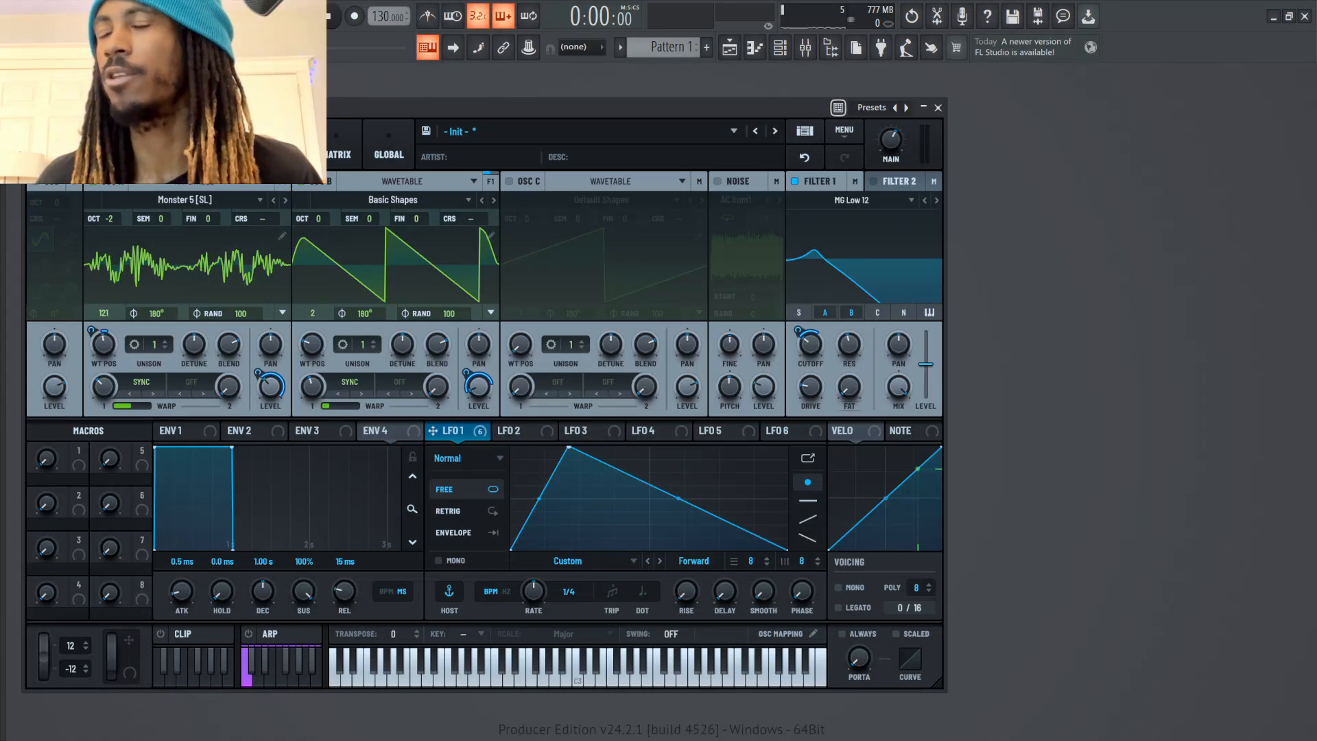
pyautogui.moveTo(534, 591); pyautogui.dragTo(534, 572)
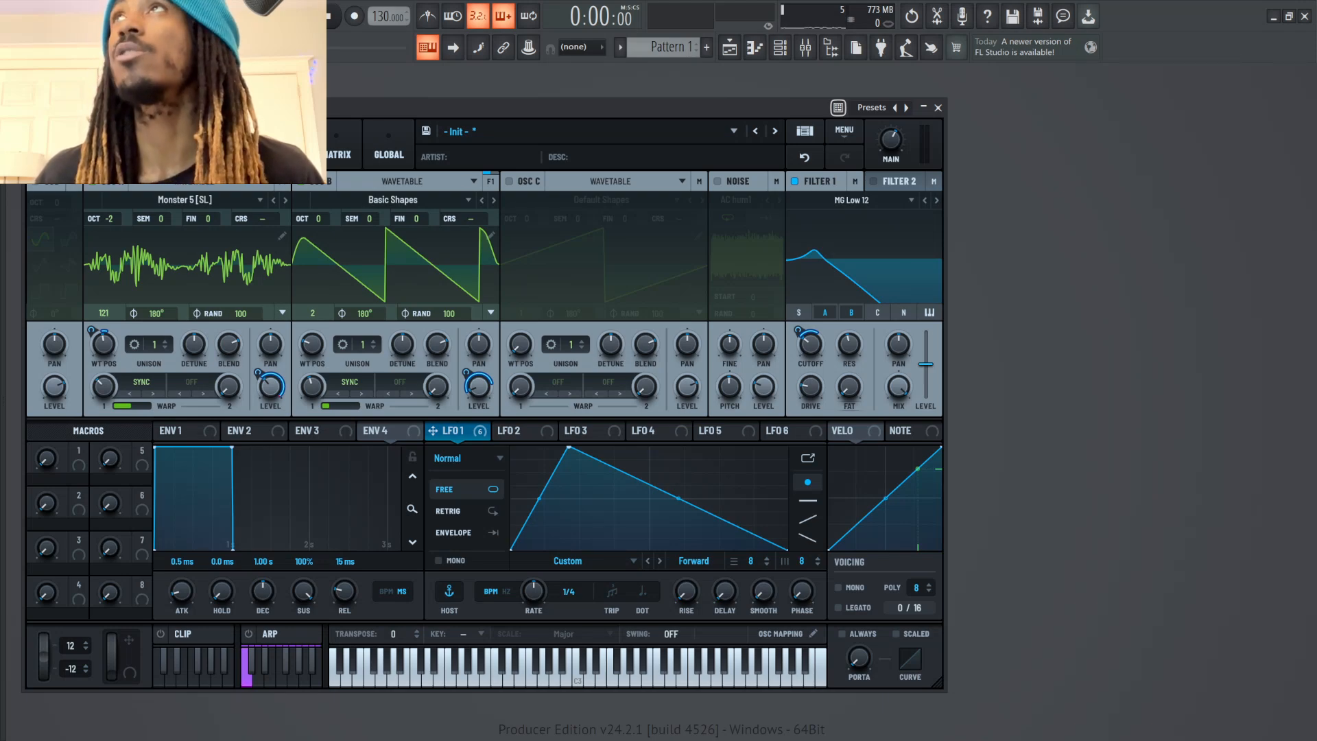
pyautogui.hotkey('ctrl', 'm')
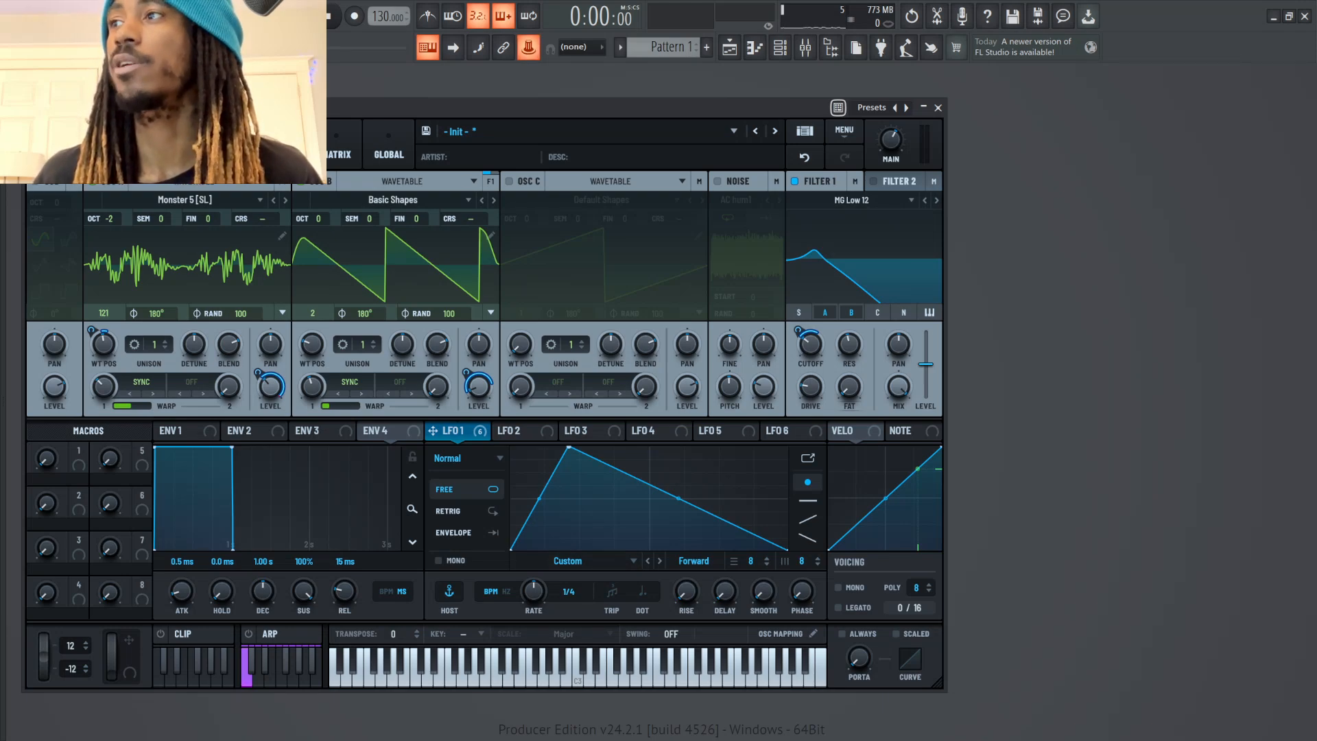
pyautogui.moveTo(534, 591)
pyautogui.mouseDown()
pyautogui.moveTo(534, 610)
pyautogui.moveTo(534, 535)
pyautogui.moveTo(534, 583)
pyautogui.mouseUp()
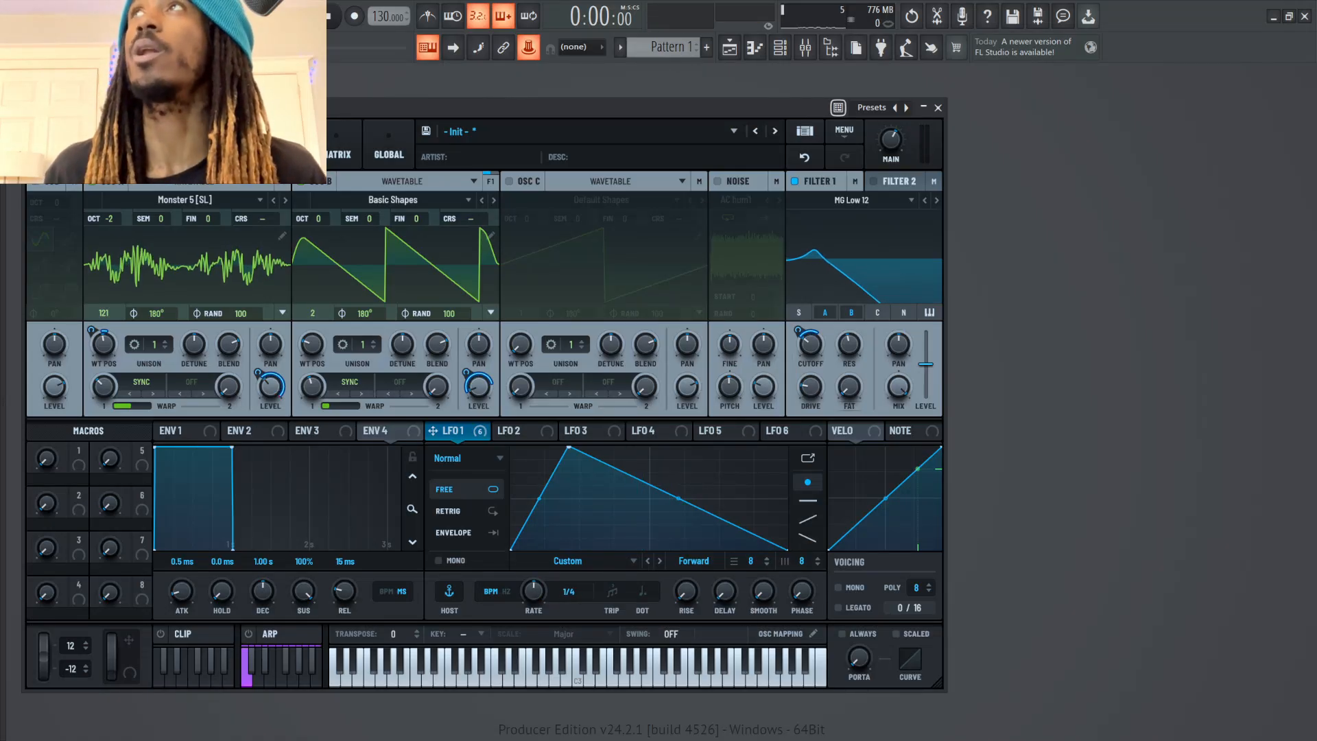
pyautogui.hotkey('ctrl', 'j')
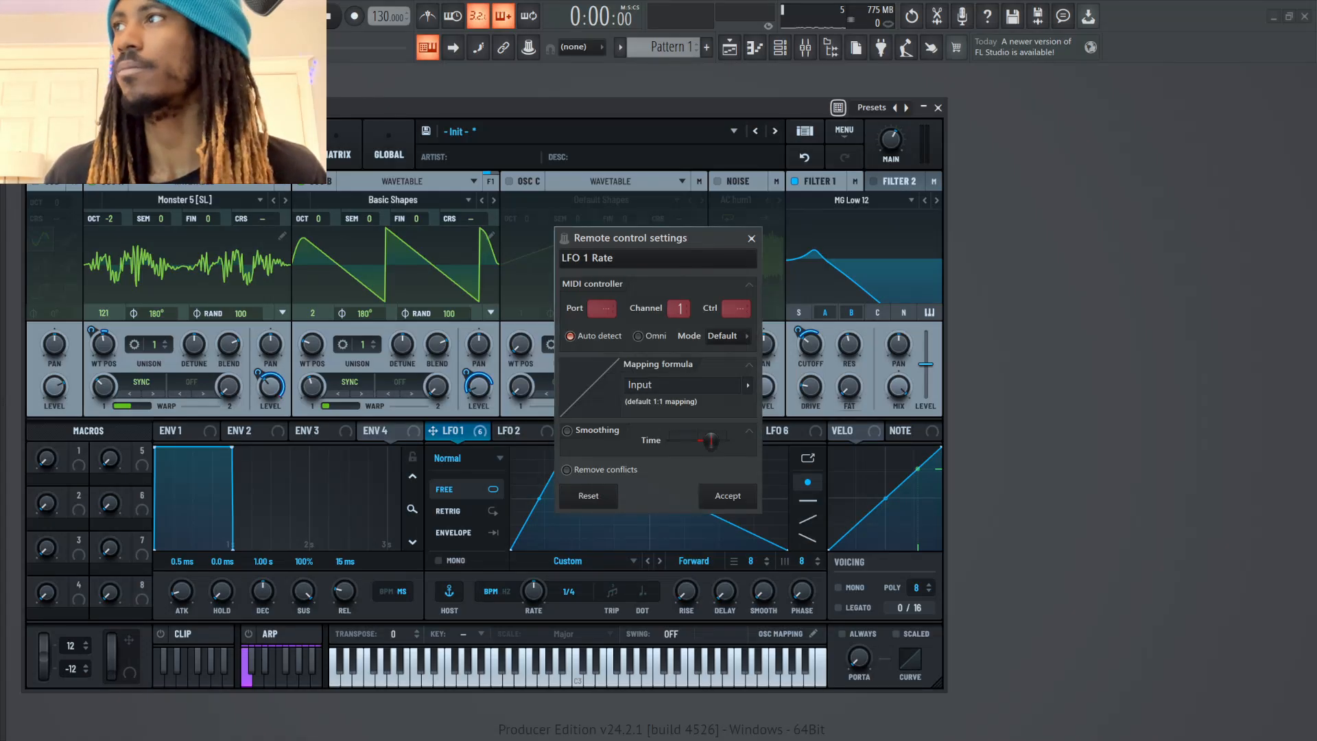
pyautogui.click(752, 238)
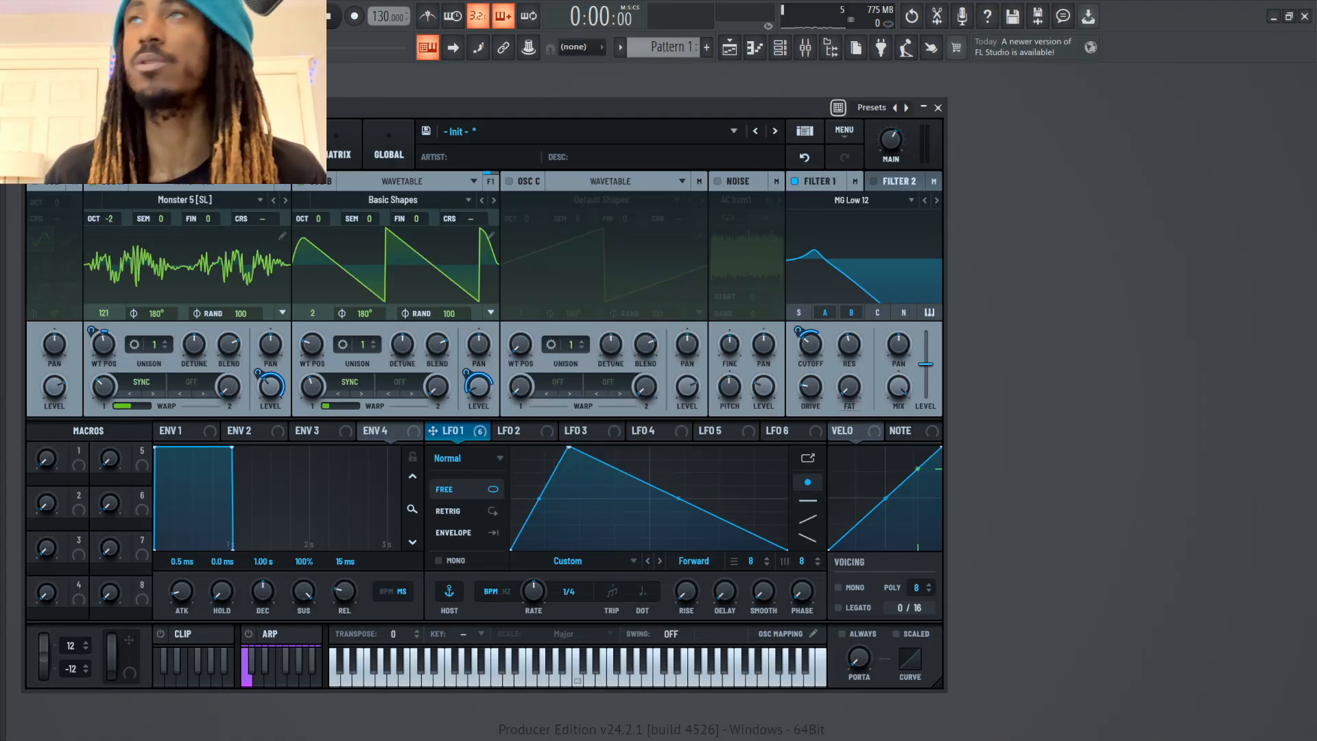
# Assign Macro 1 to the LFO 1 rate with a modulation amount of about 22%, ranging from 1/4 to 1/32
pyautogui.moveTo(79, 459); pyautogui.dragTo(533, 591)
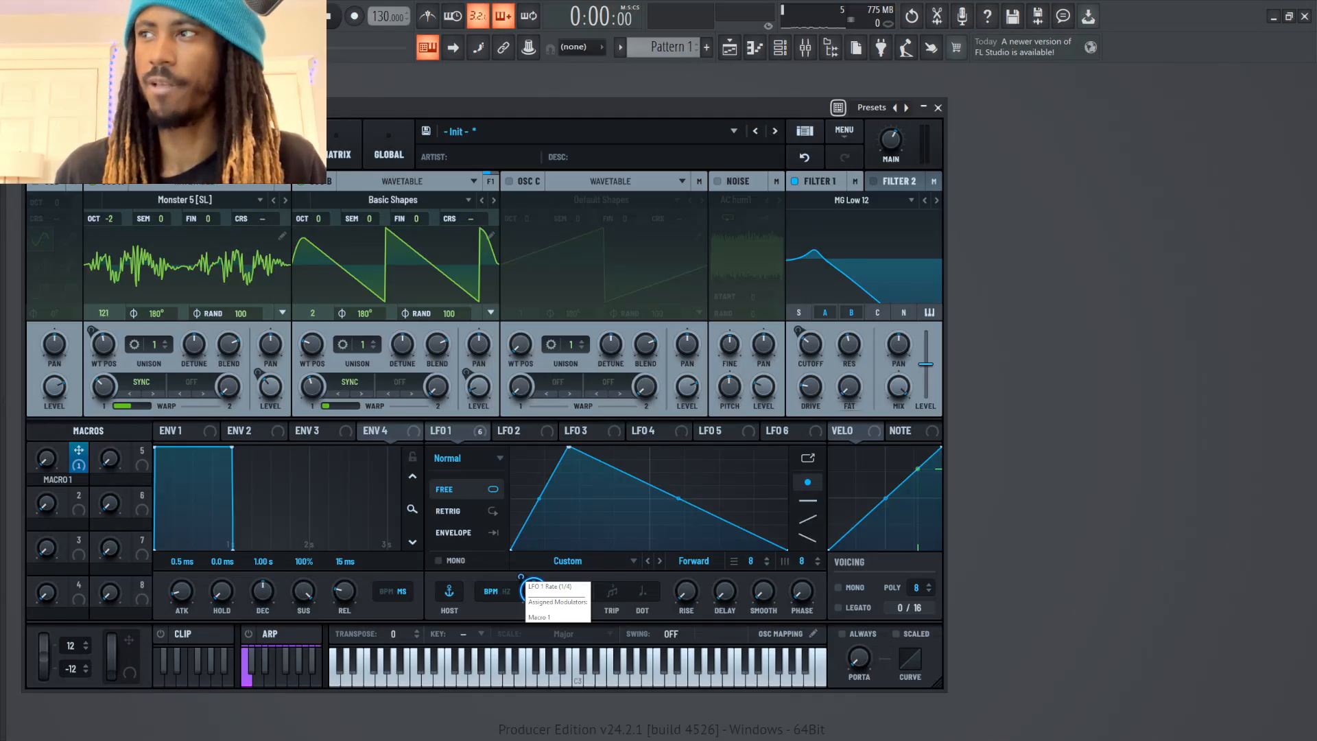
pyautogui.moveTo(522, 577)
pyautogui.mouseDown()
pyautogui.moveTo(521, 619)
pyautogui.moveTo(522, 557)
pyautogui.mouseUp()
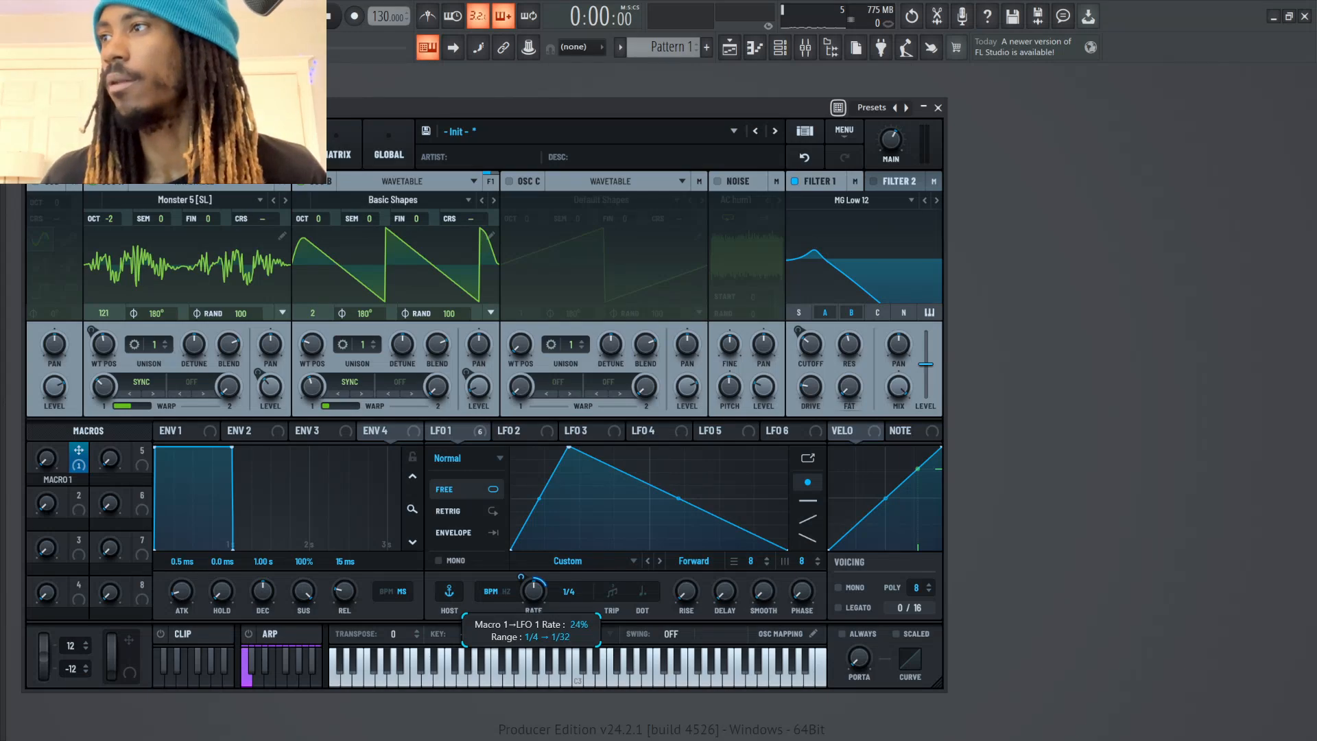
pyautogui.moveTo(521, 578)
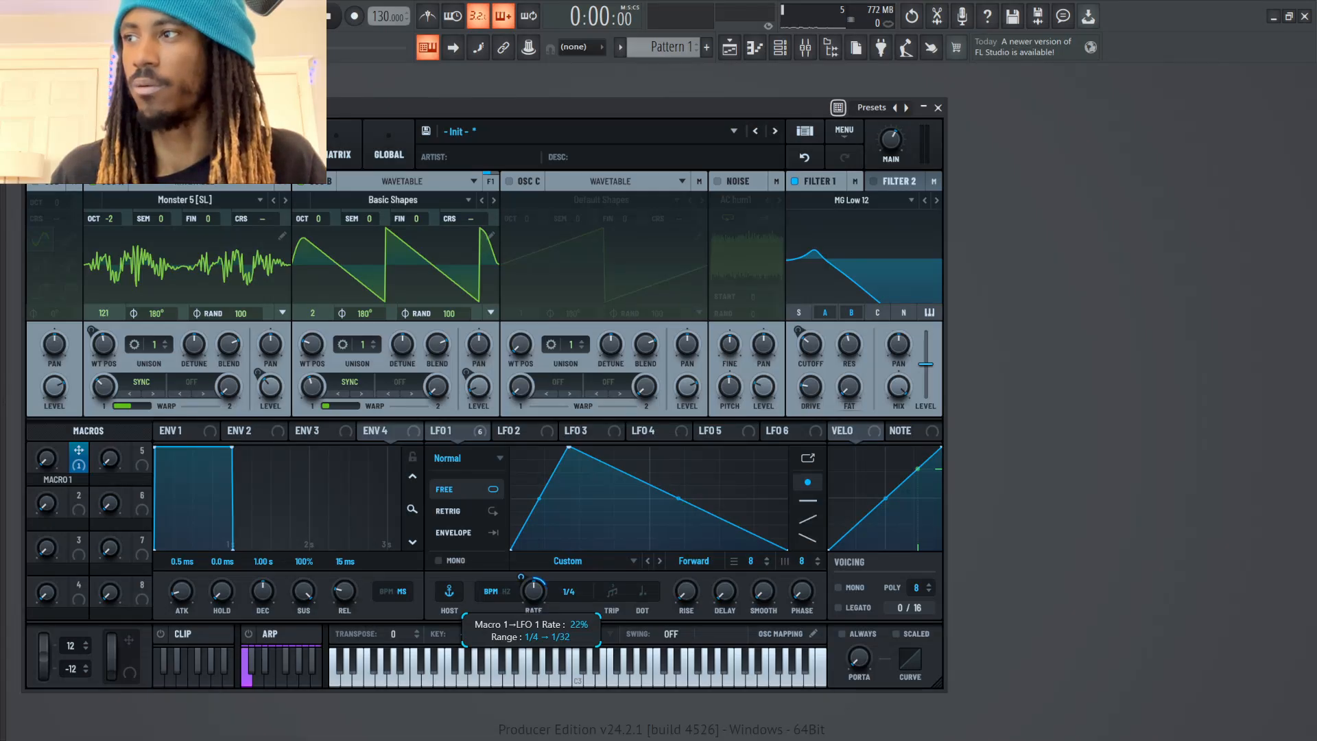
pyautogui.moveTo(522, 577); pyautogui.dragTo(521, 580)
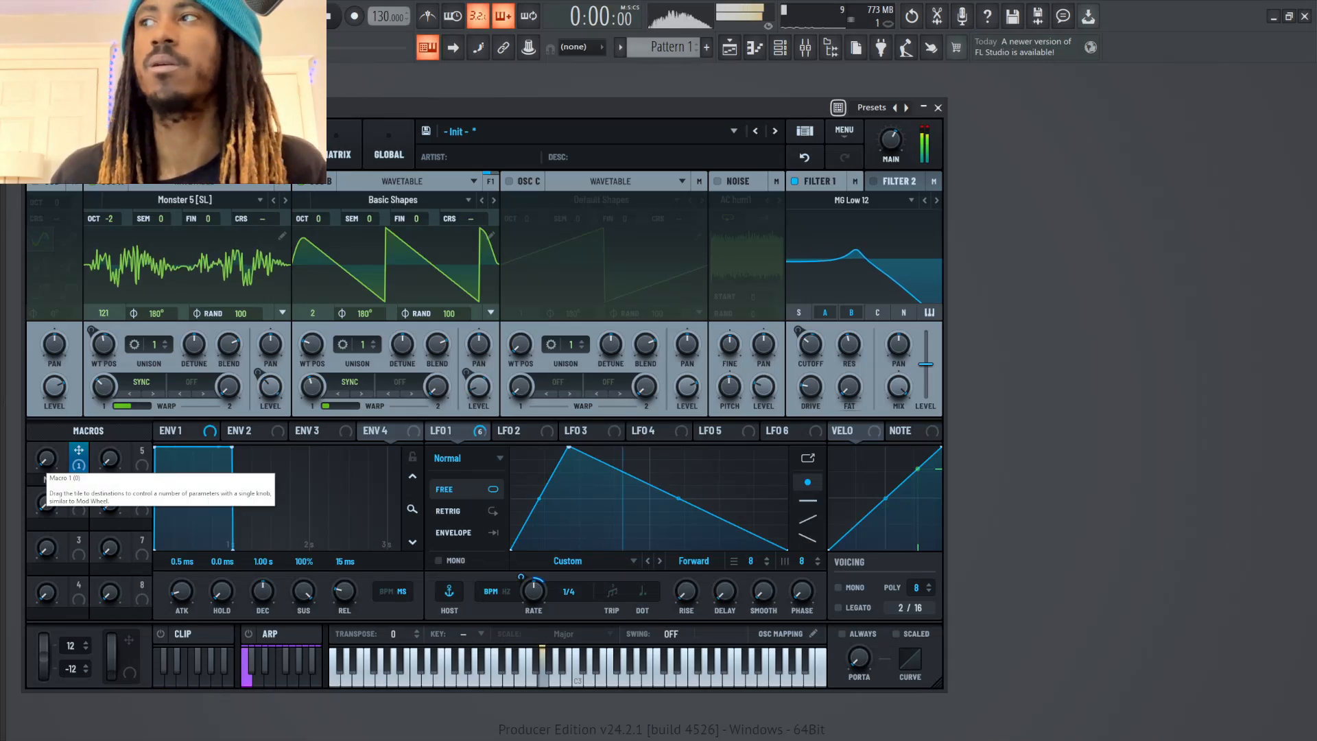
# Sweep Macro 1 up to maximum and back to zero to audition its effect on the LFO 1 rate
pyautogui.moveTo(45, 459); pyautogui.dragTo(46, 330)
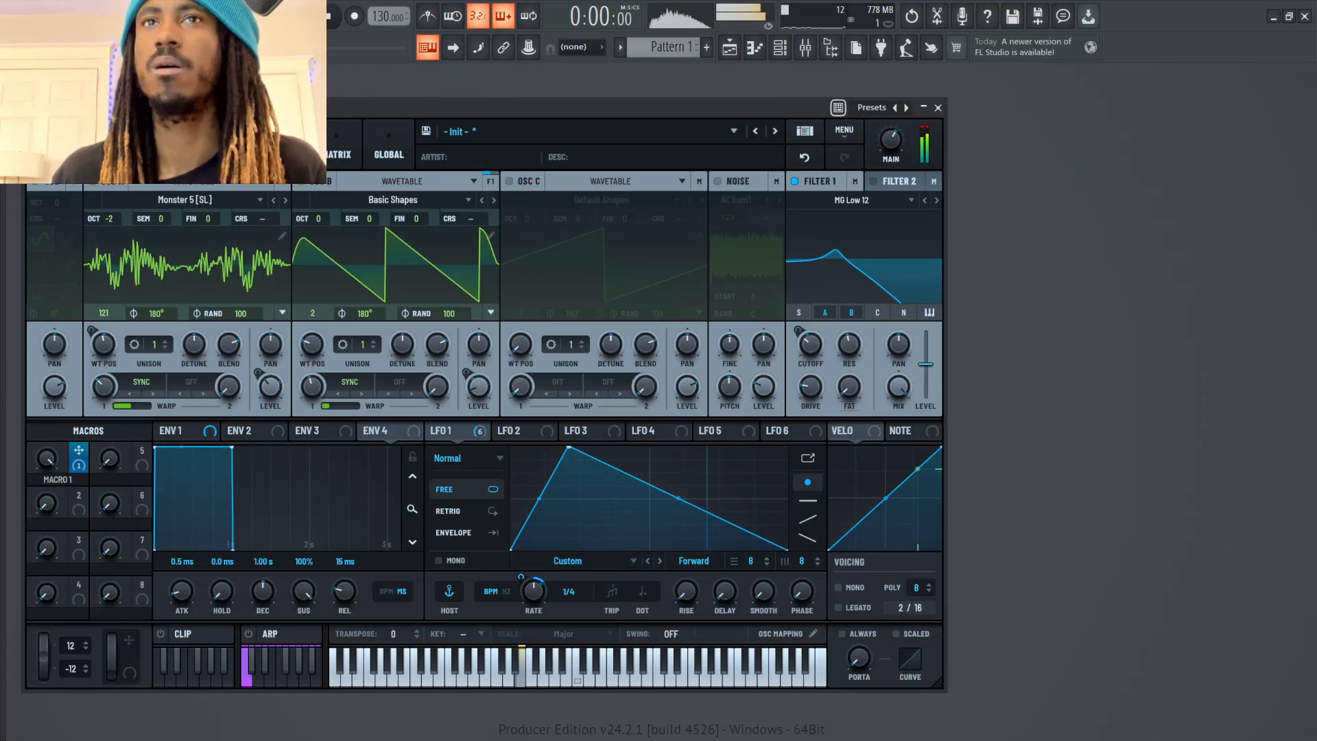
pyautogui.moveTo(46, 458); pyautogui.dragTo(46, 526)
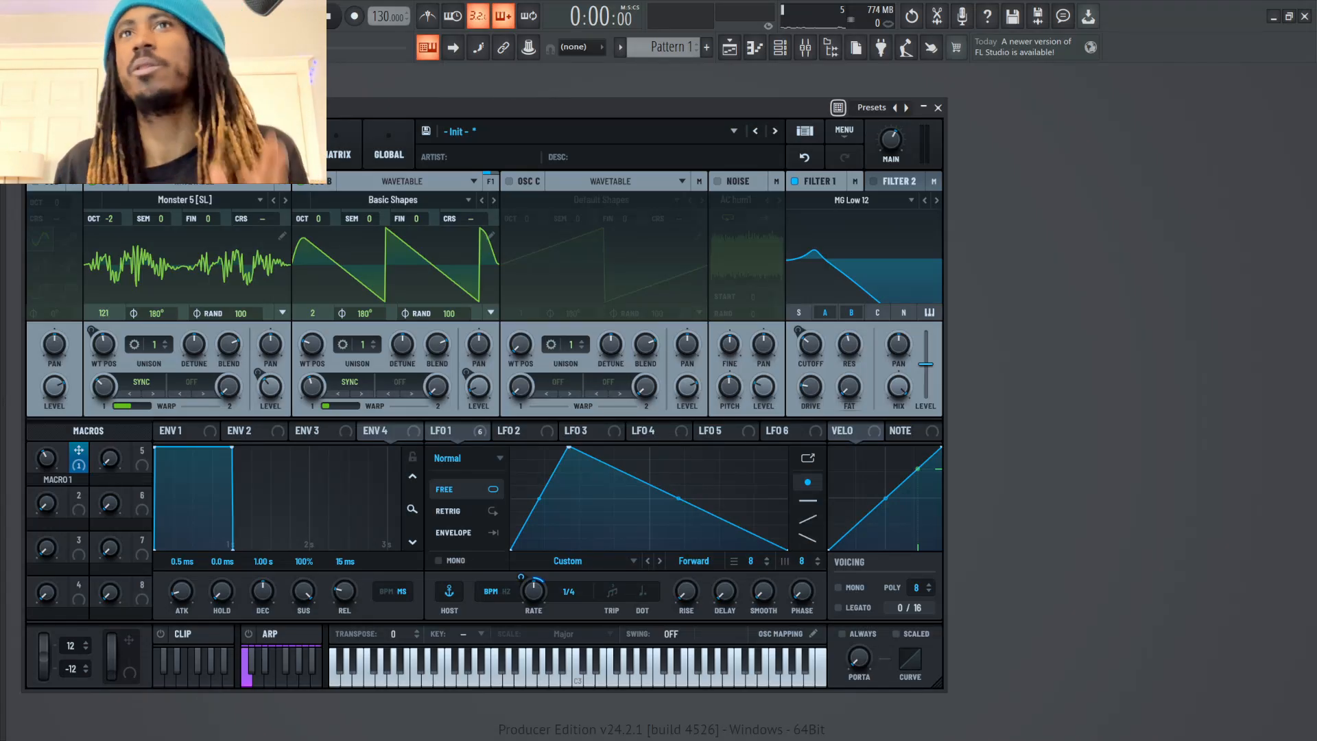
pyautogui.moveTo(47, 458); pyautogui.dragTo(47, 491)
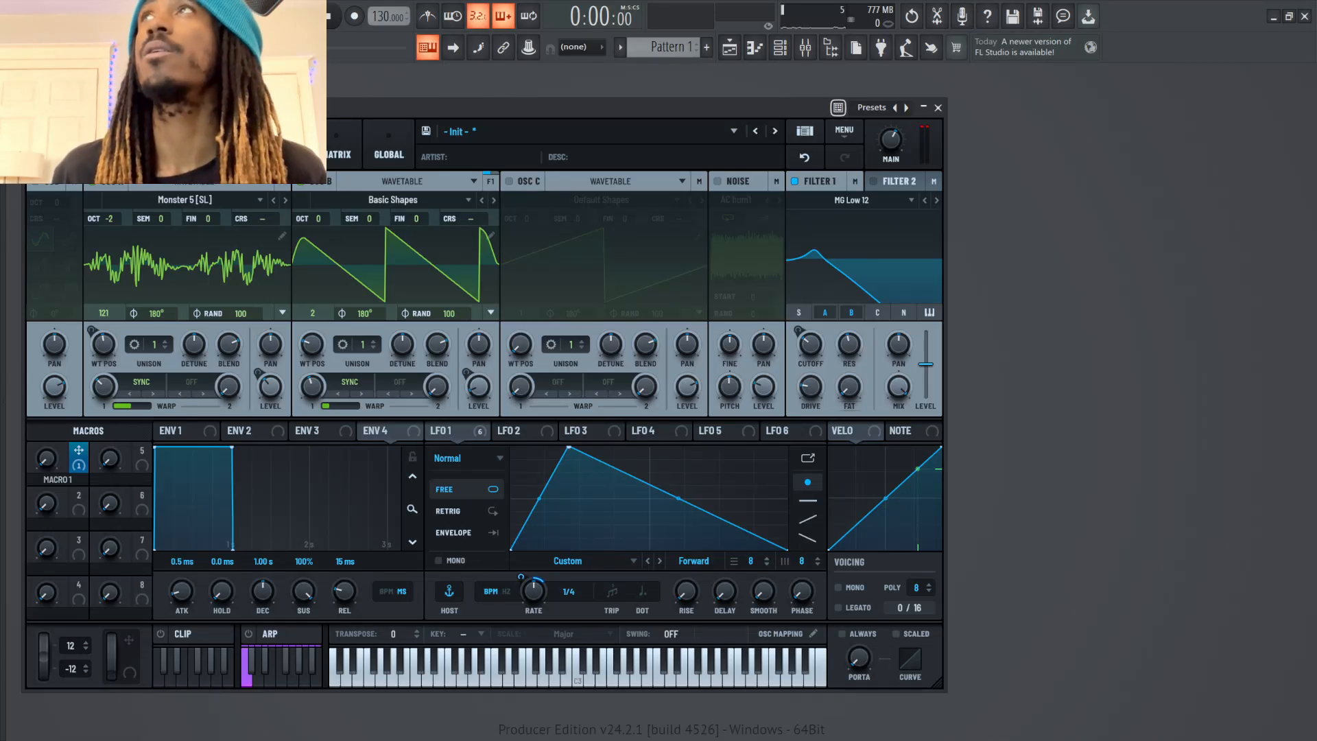
# Create an automation clip for Serum 2's Macro 1 and bring up the playlist
pyautogui.click(529, 47)
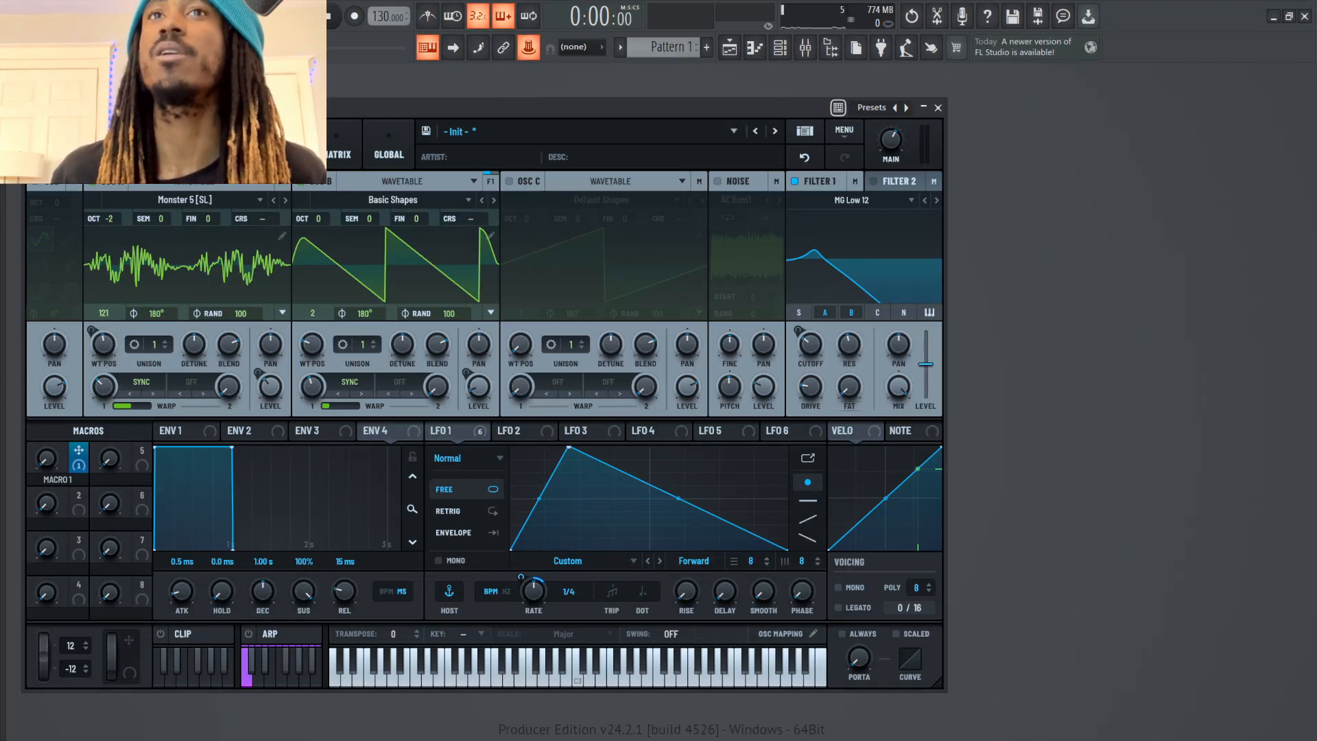
pyautogui.click(46, 458)
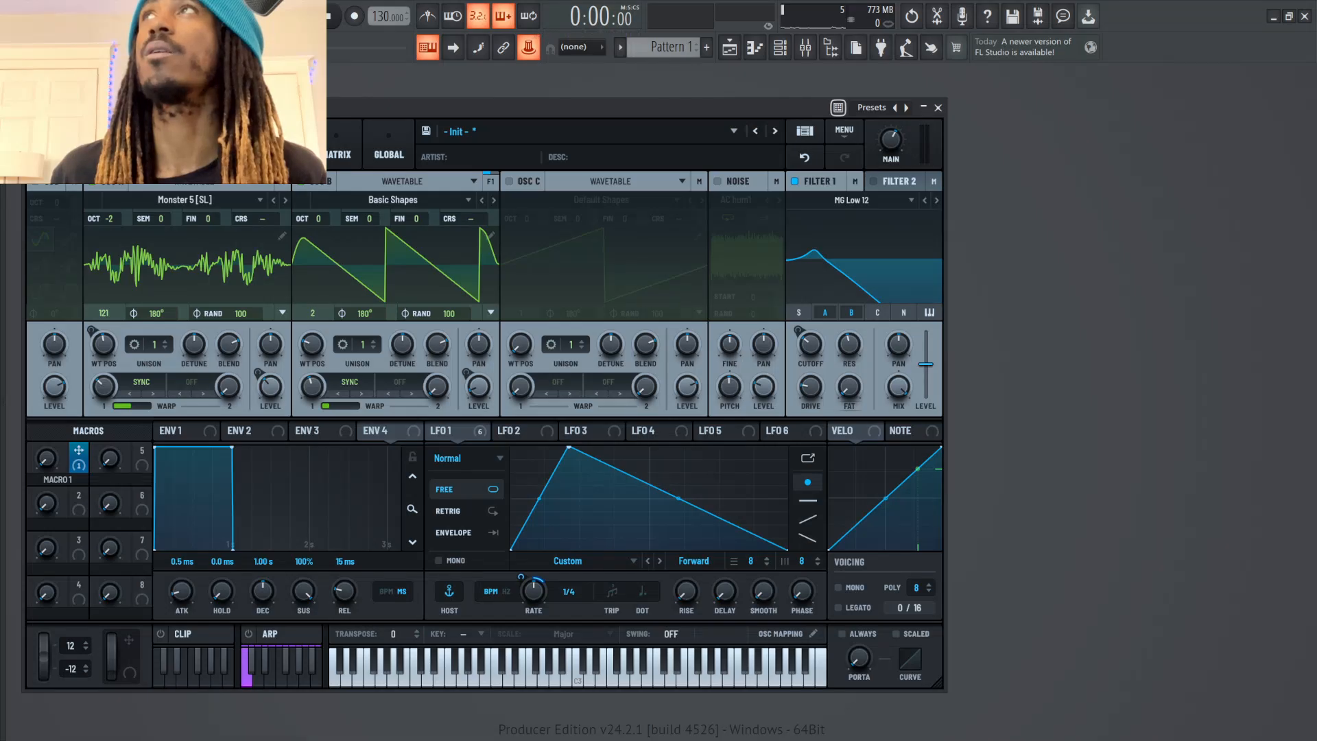
pyautogui.rightClick(528, 43)
pyautogui.click(583, 115)
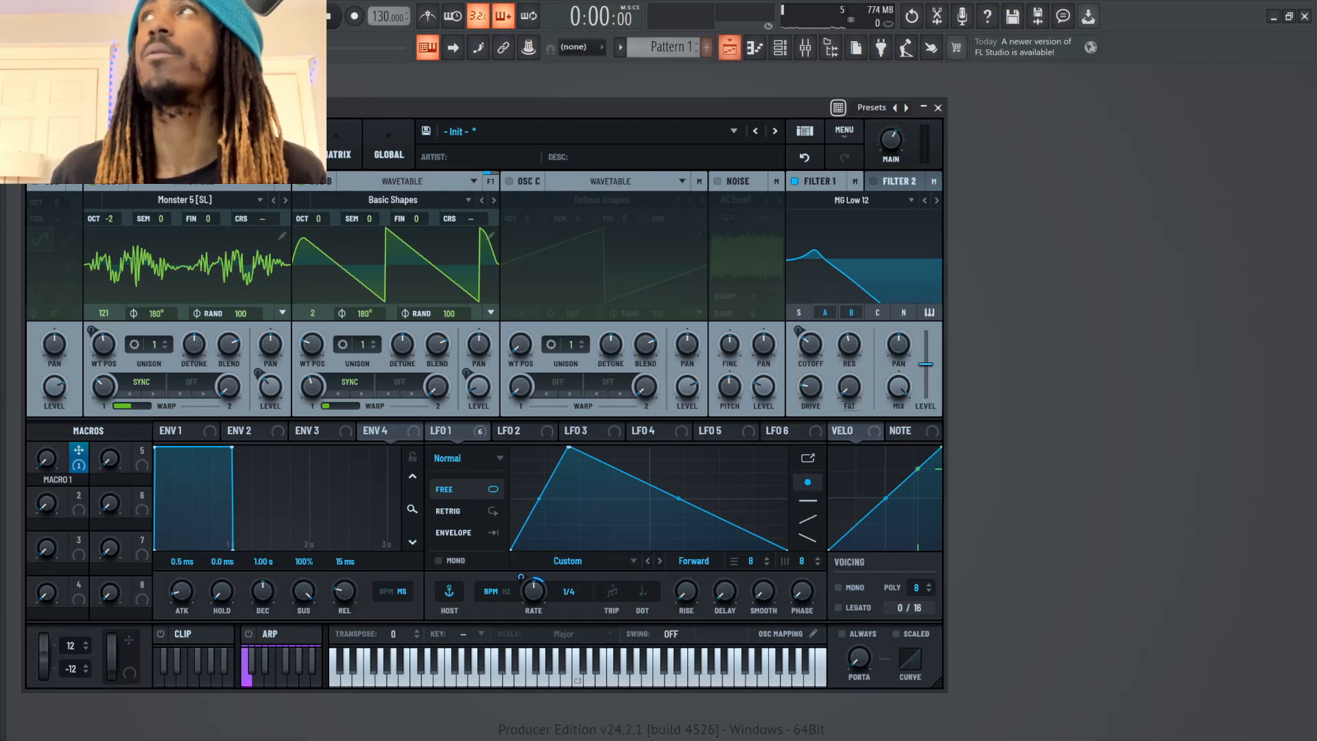
pyautogui.click(730, 47)
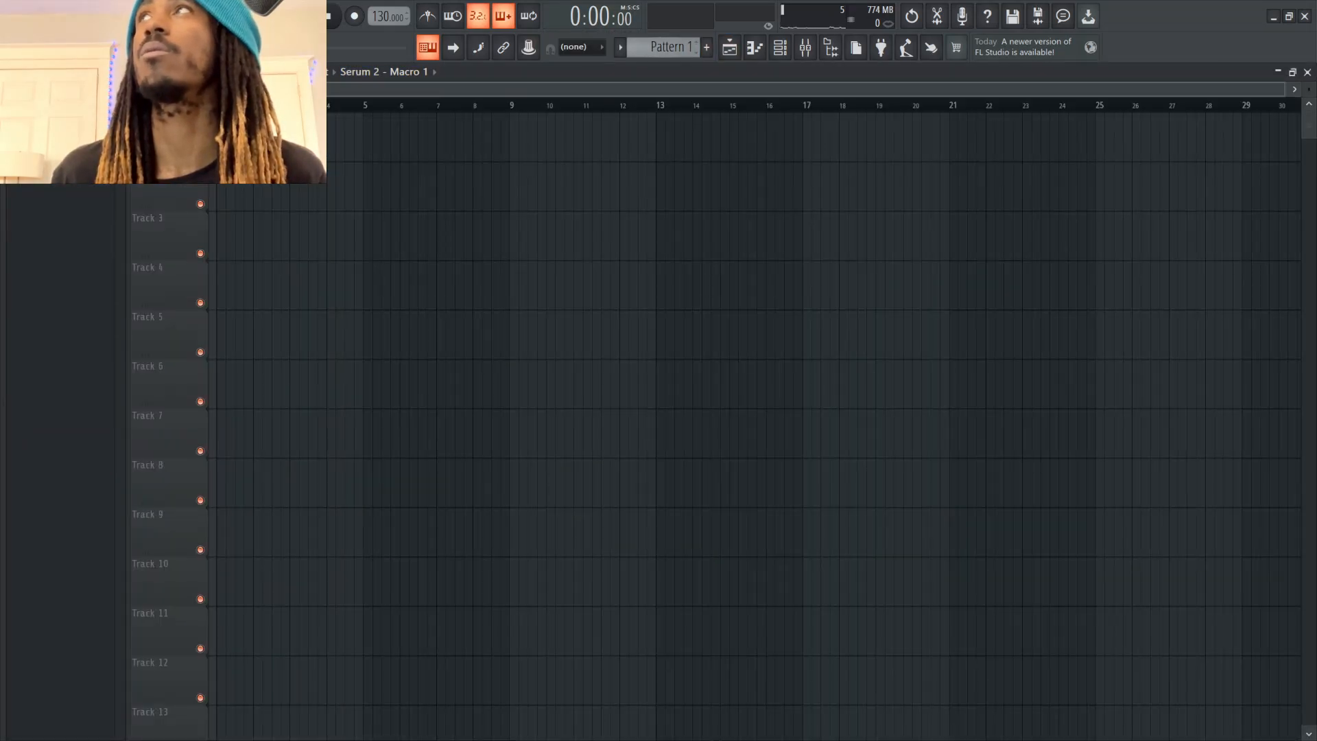
# Place Pattern 1 at the start of the playlist's second track and open the piano roll
pyautogui.click(707, 47)
pyautogui.press('Return')
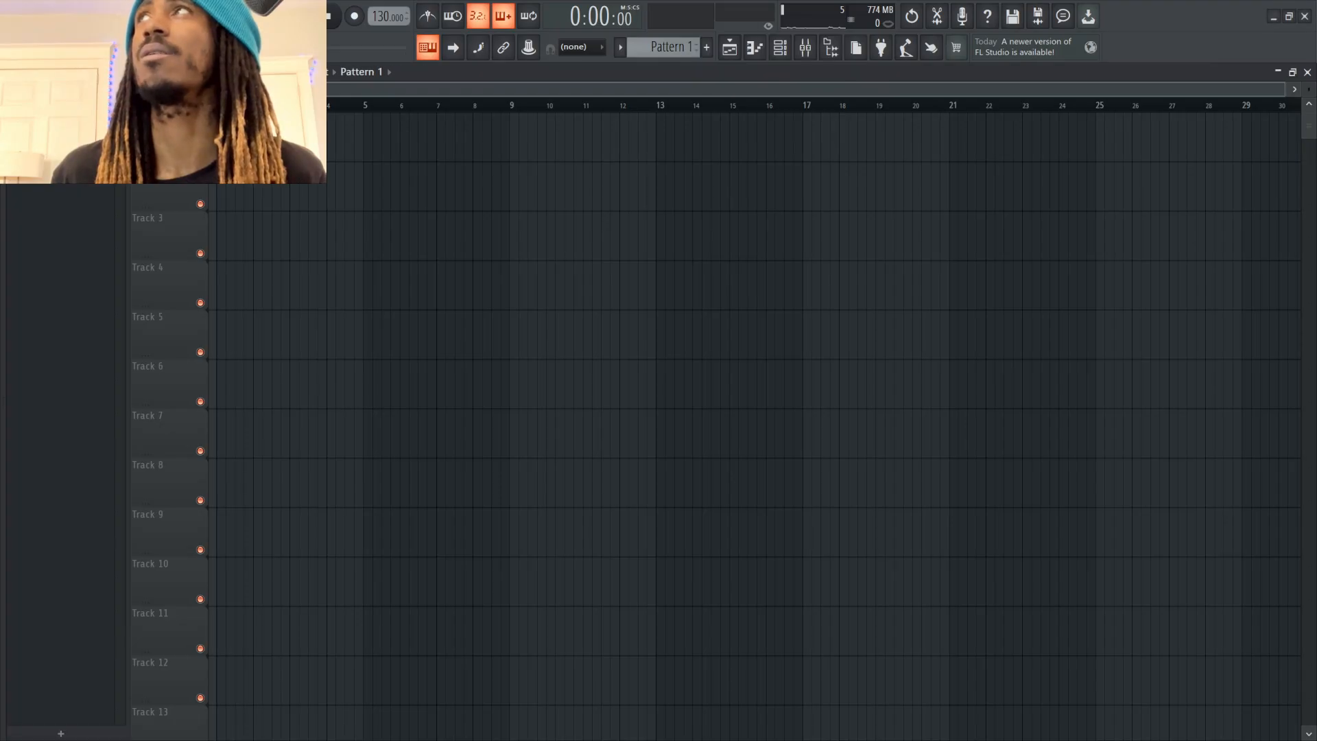
pyautogui.click(370, 187)
pyautogui.moveTo(371, 187); pyautogui.dragTo(219, 188)
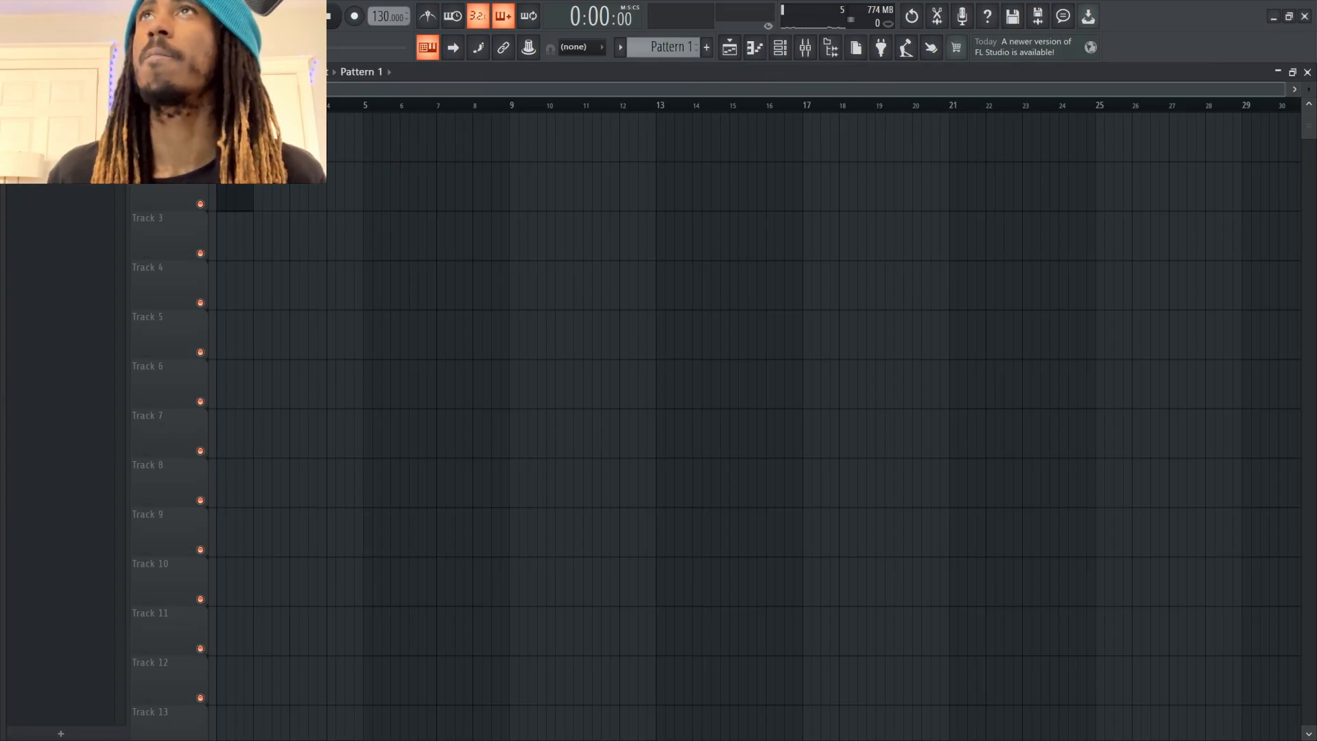
pyautogui.click(755, 47)
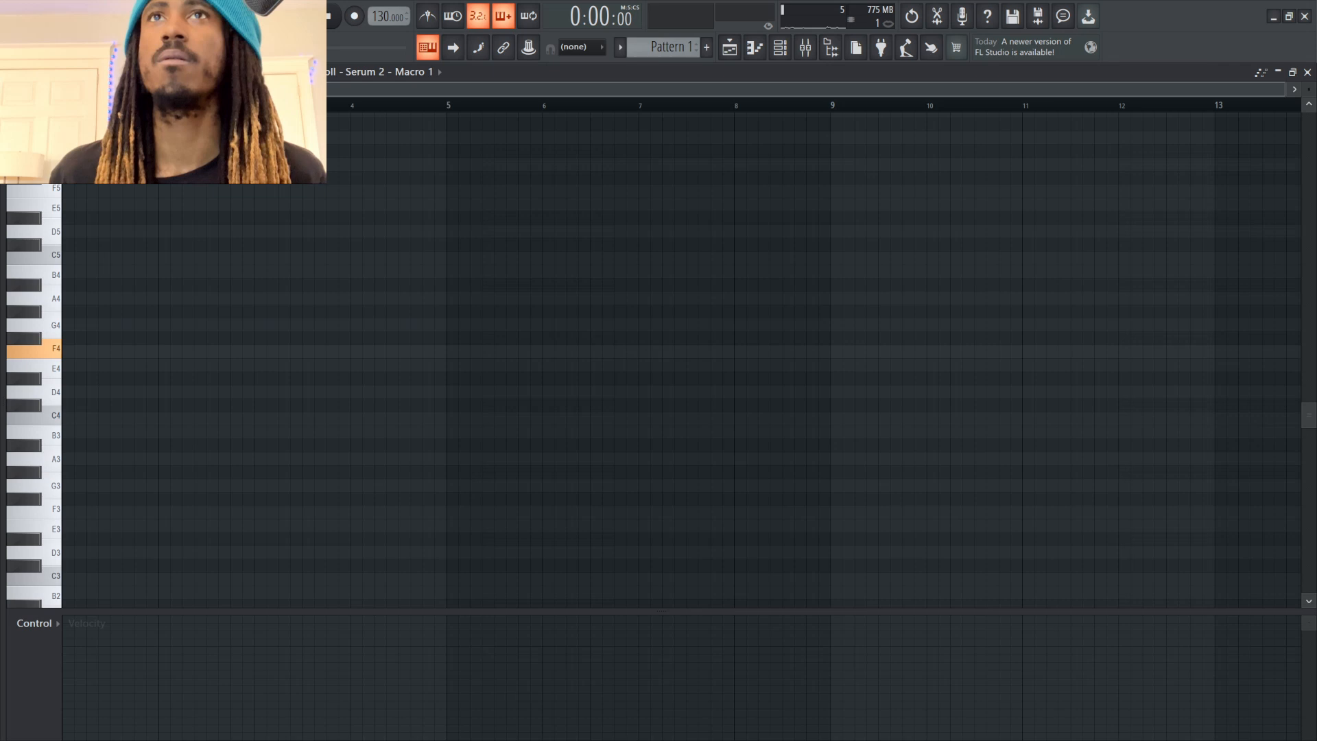
# Draw a sustained F4 note at the start of the Serum 2 - Macro 1 channel's piano roll and try playing it back
pyautogui.moveTo(68, 351); pyautogui.dragTo(248, 351)
pyautogui.click(729, 46)
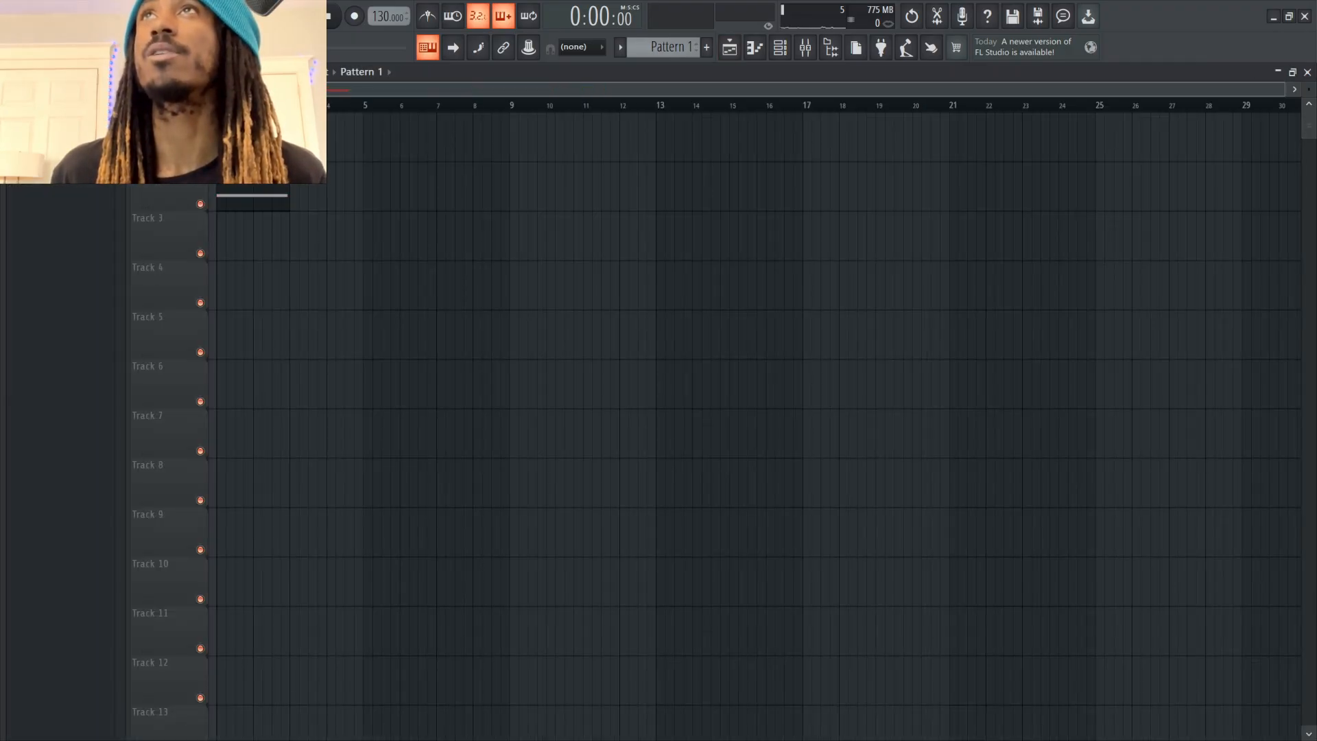
pyautogui.click(62, 147)
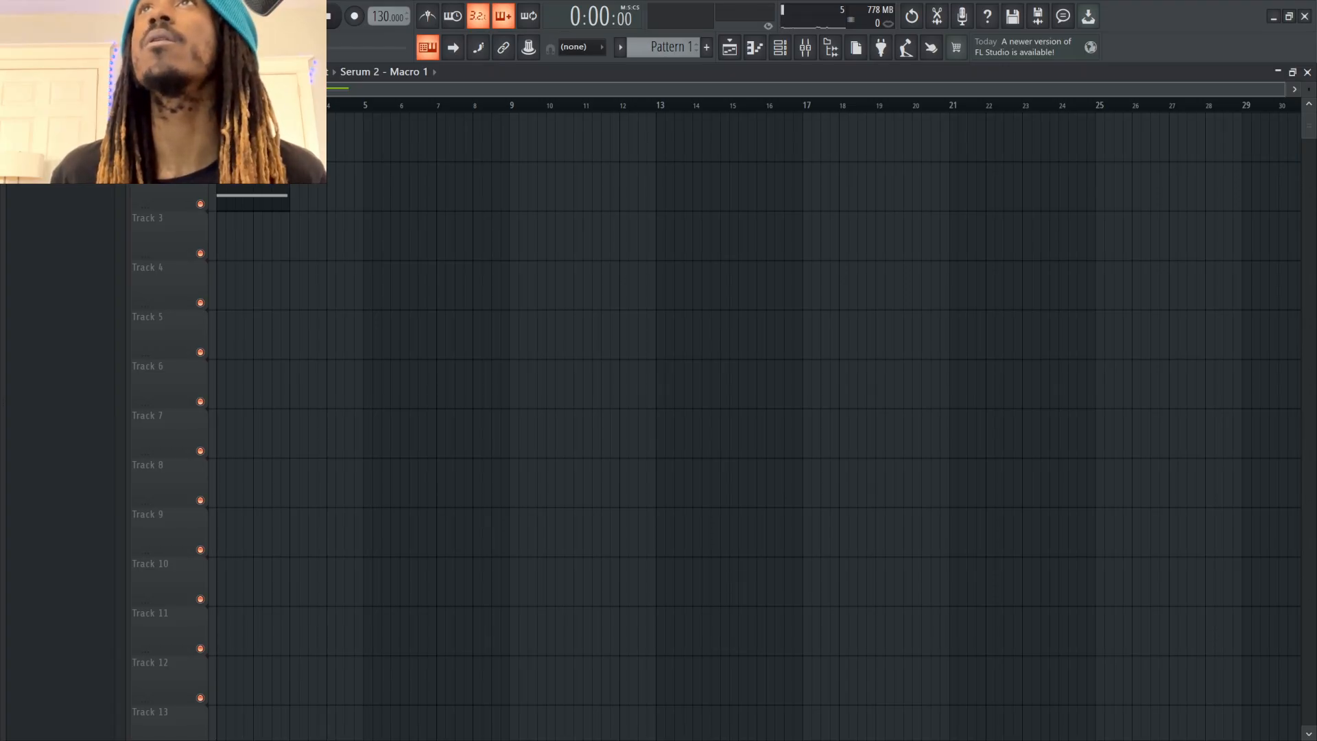
pyautogui.press('space')
pyautogui.press('space')
pyautogui.press('space')
pyautogui.press('space')
# Check in the channel rack and the Serum 2 instrument which channel holds the note
pyautogui.press('F6')
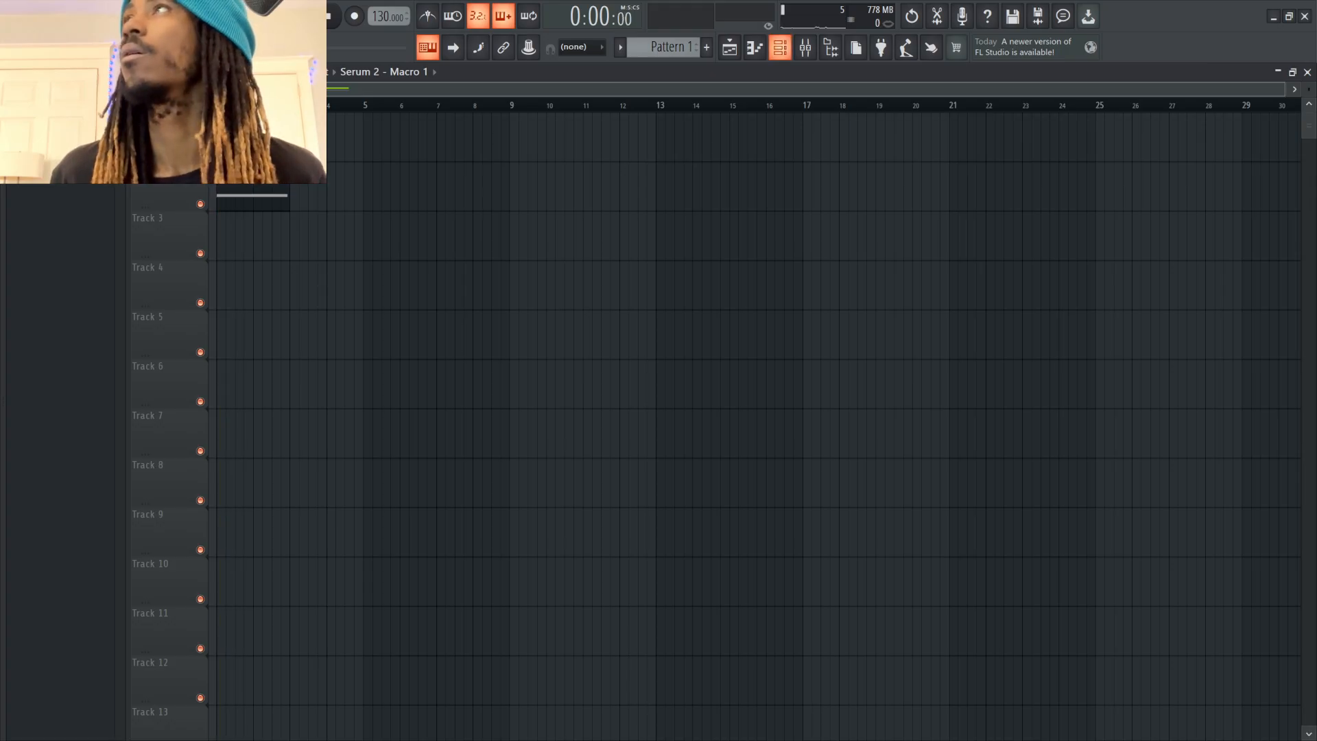
pyautogui.click(214, 156)
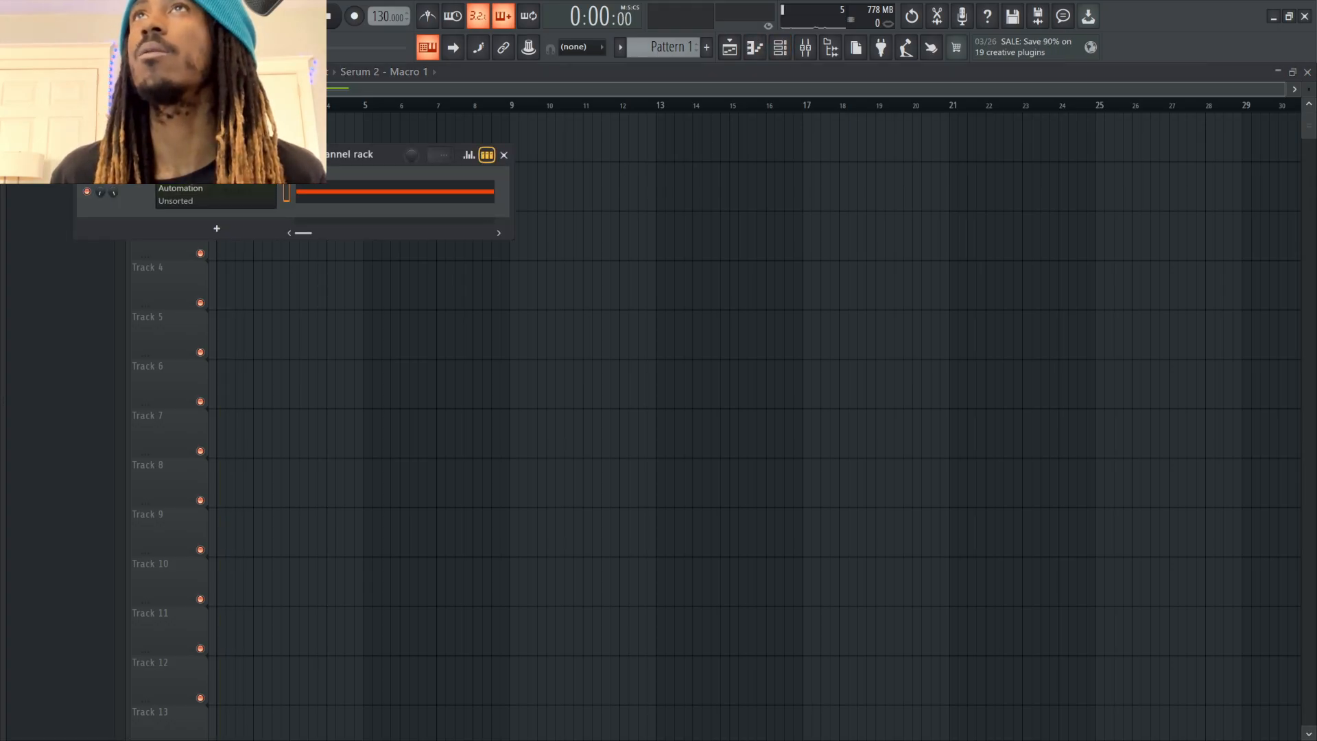
pyautogui.click(206, 170)
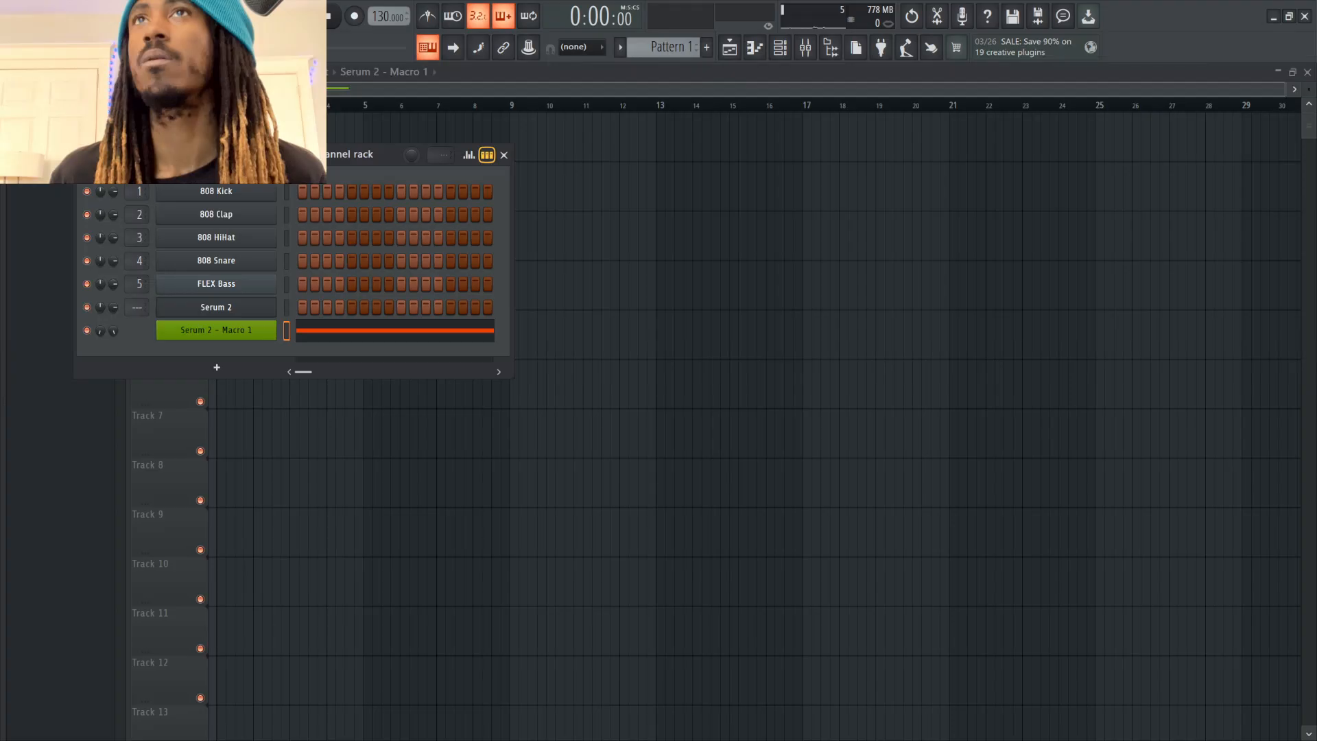
pyautogui.click(216, 307)
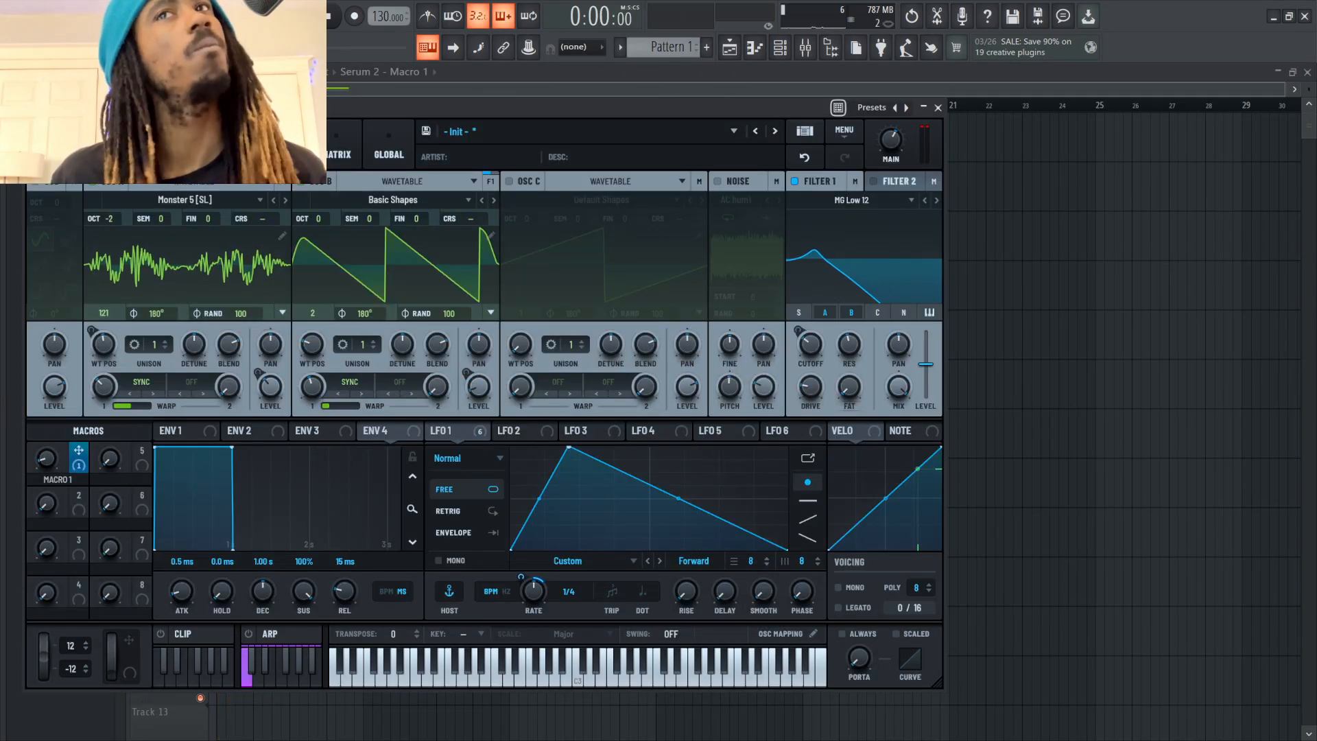
pyautogui.press('F5')
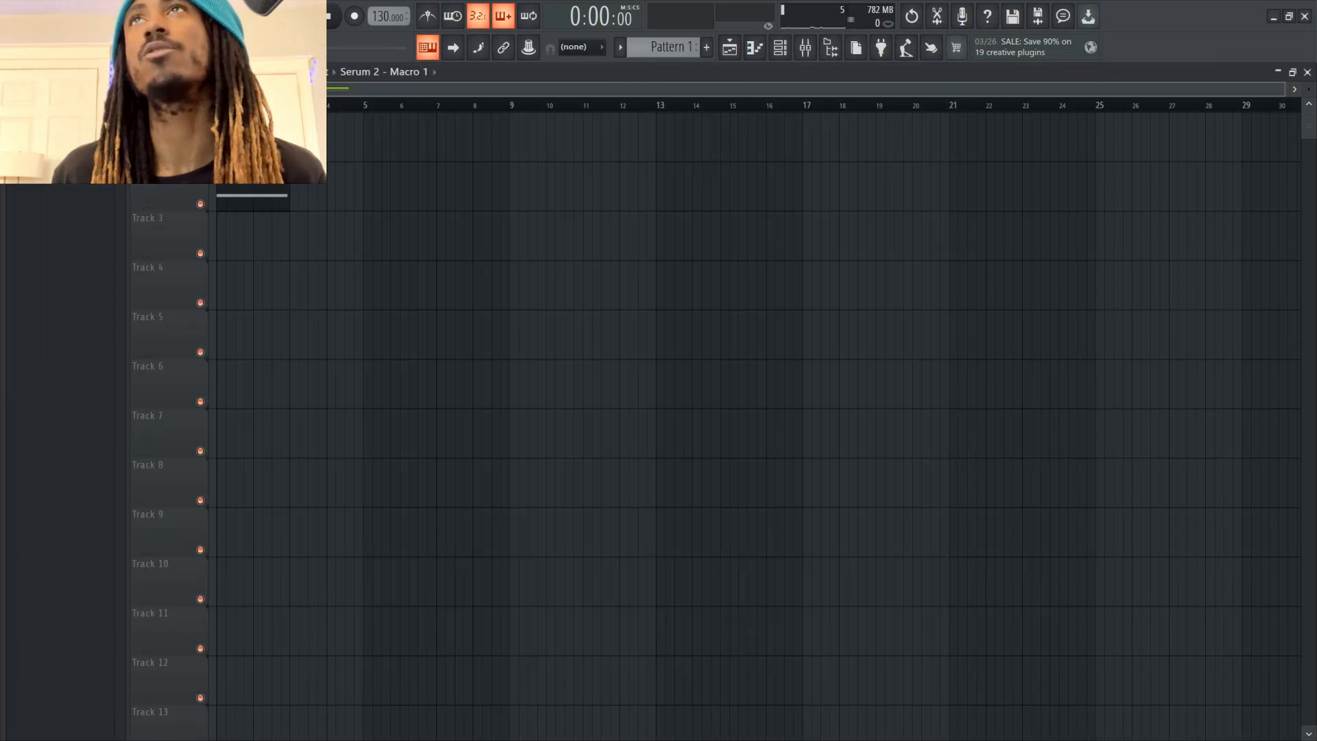
pyautogui.press('F7')
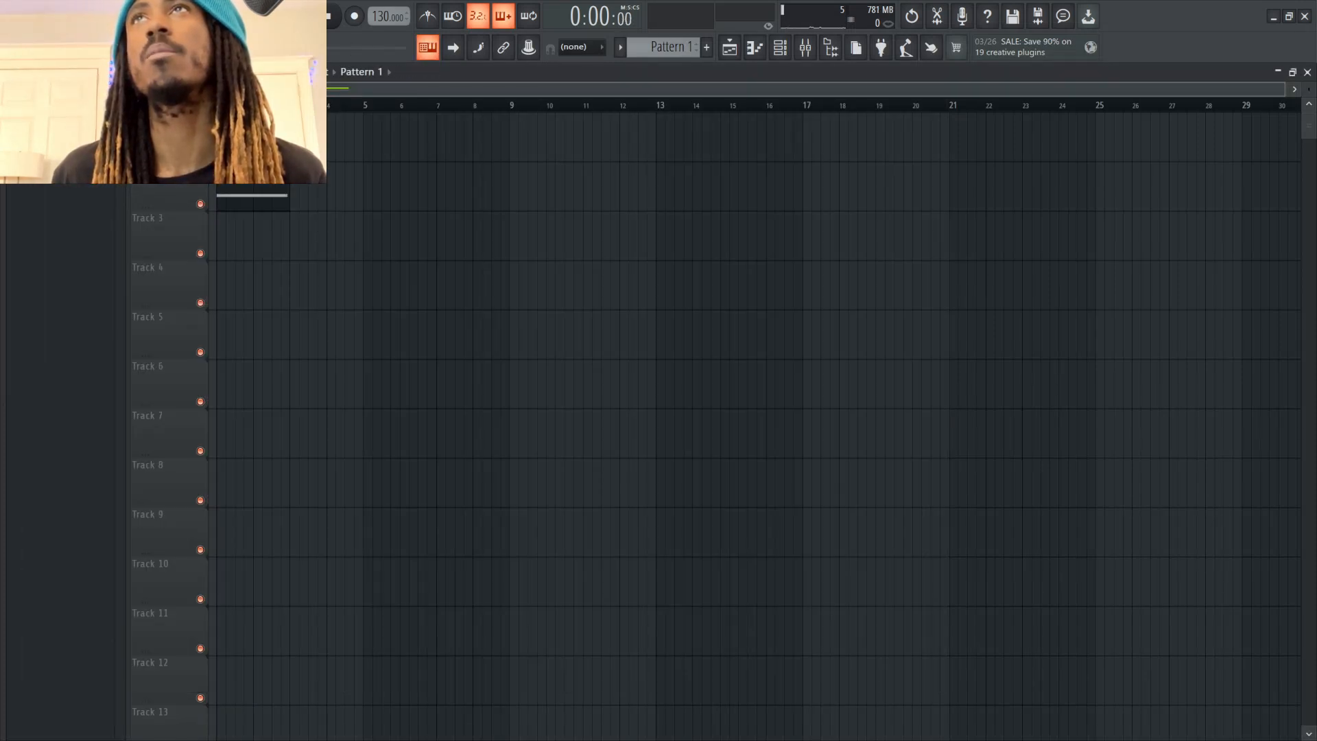
# Move the F4 note from the Serum 2 - Macro 1 channel to the Serum 2 channel in Pattern 1
pyautogui.press('F6')
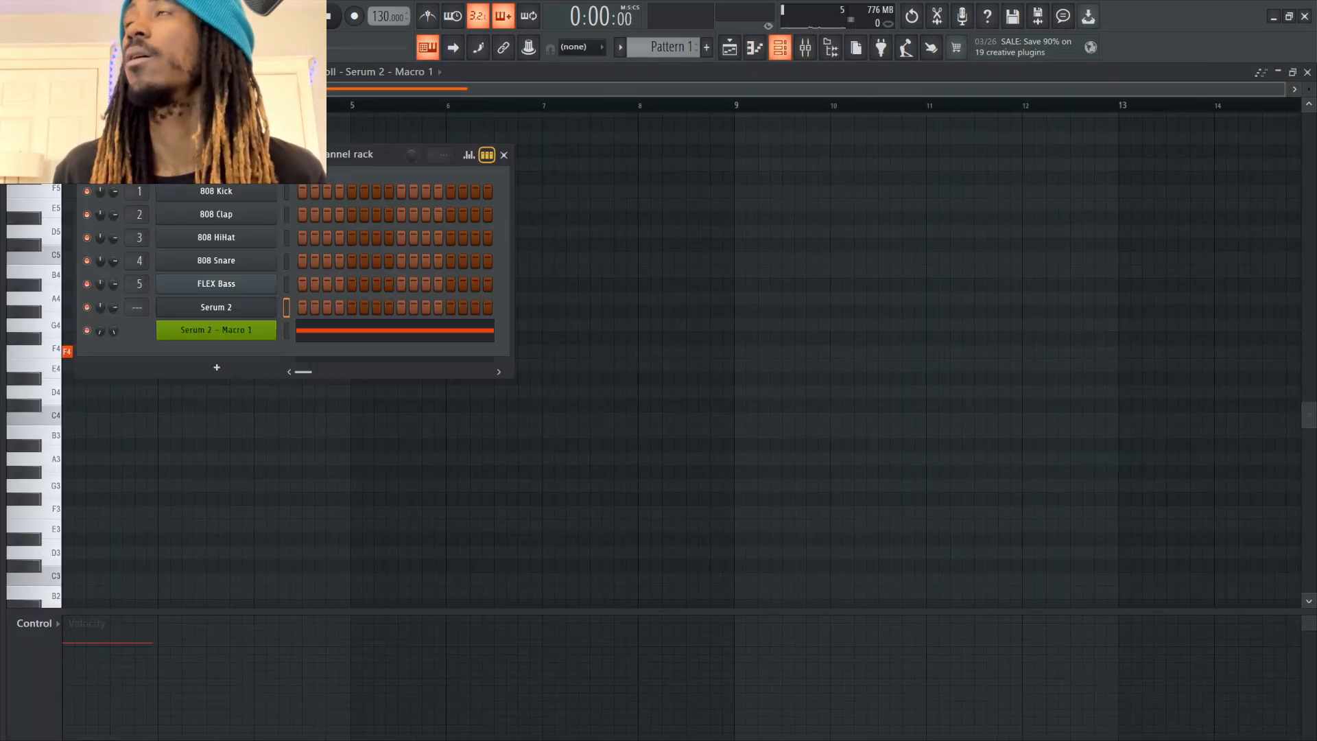
pyautogui.click(286, 330)
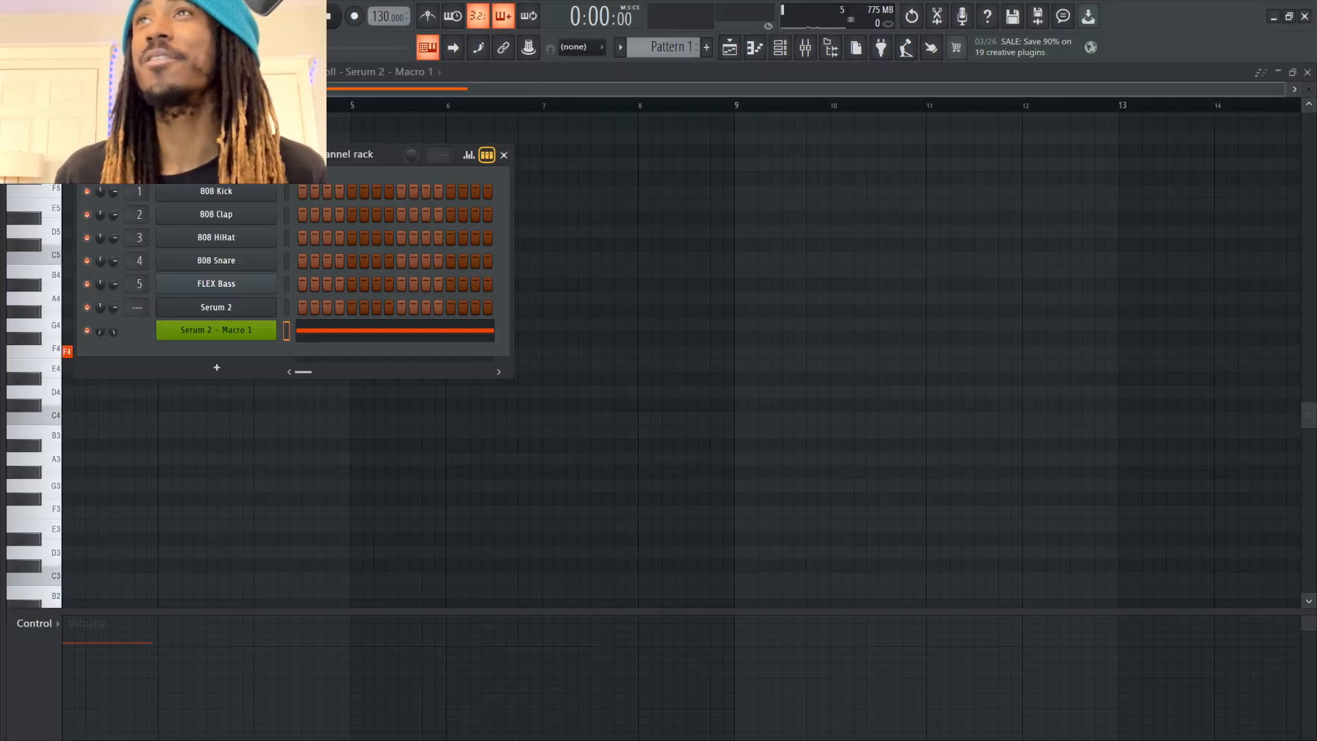
pyautogui.click(286, 308)
pyautogui.press('F7')
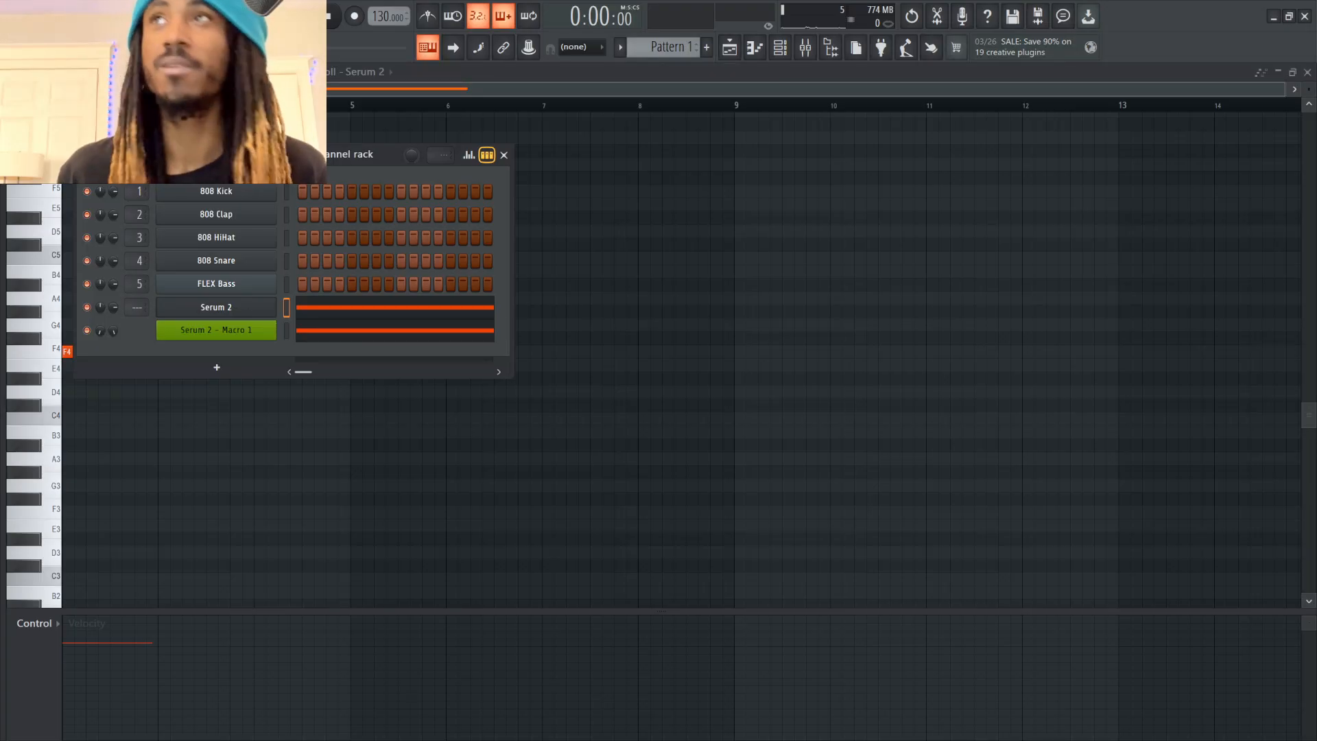
pyautogui.click(286, 330)
pyautogui.hotkey('ctrl', 'x')
# Play the pattern while viewing Serum 2's mixer, effects and oscillator pages to audition the Macro 1 automation
pyautogui.press('space')
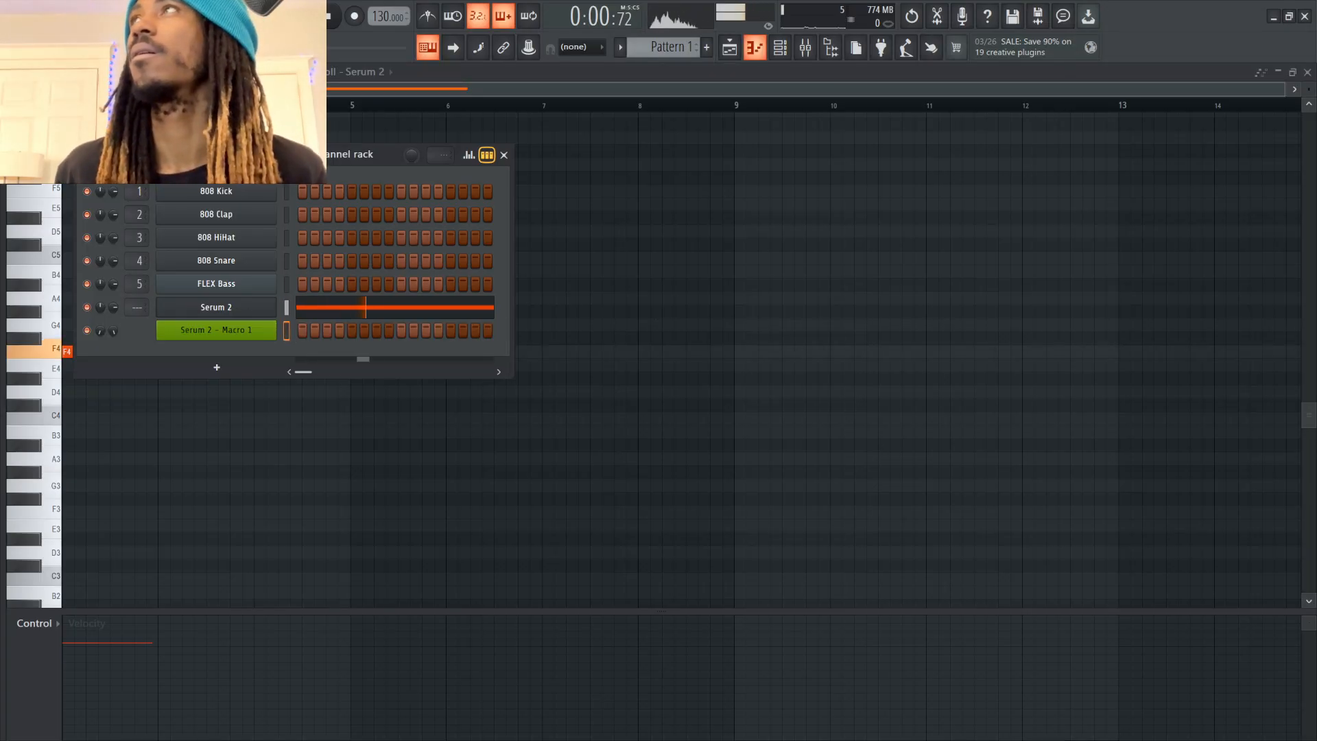
pyautogui.press('F5')
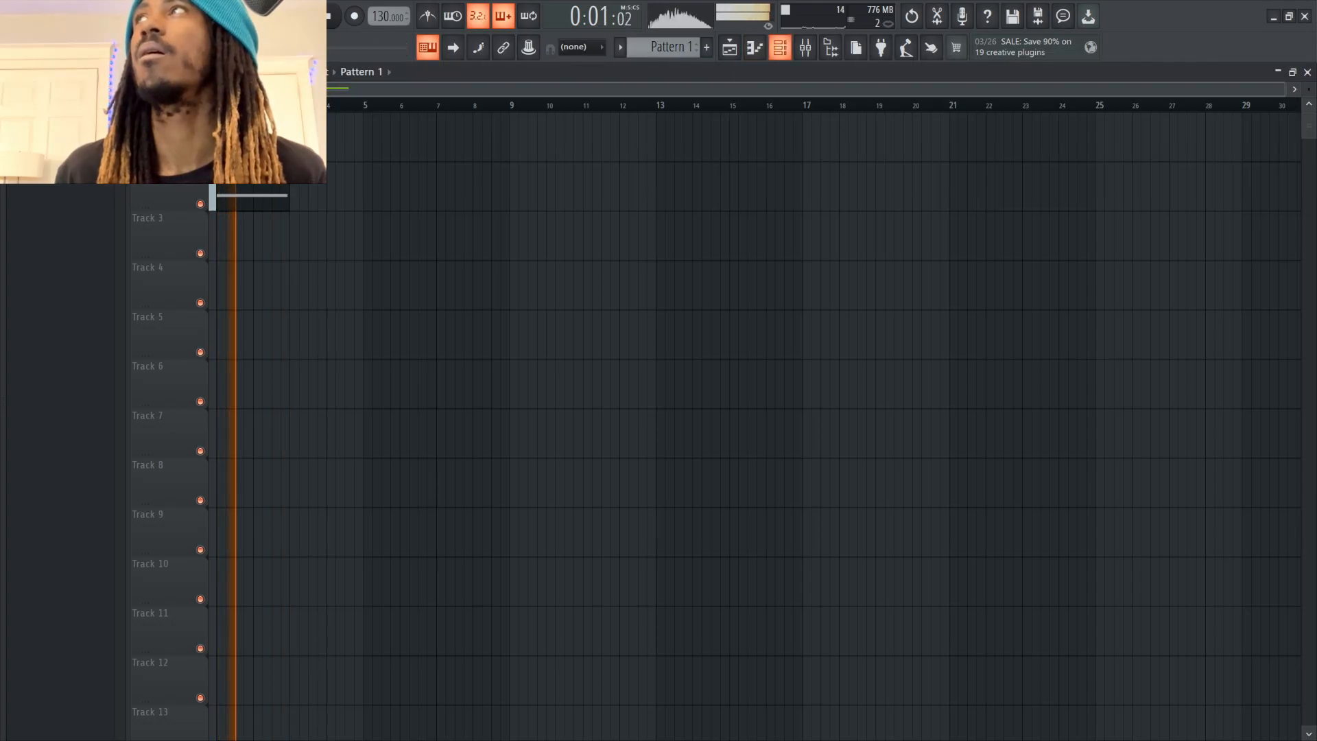
pyautogui.press('F6')
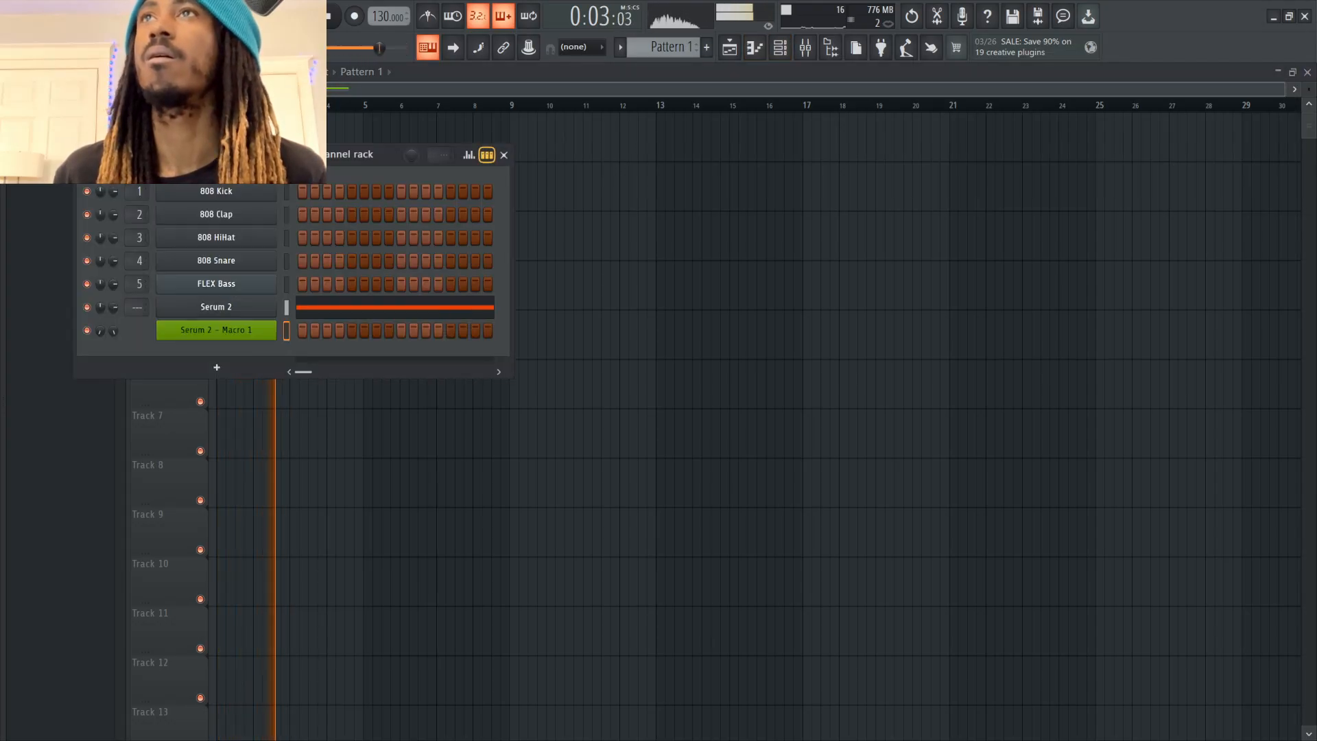
pyautogui.click(216, 308)
pyautogui.click(230, 146)
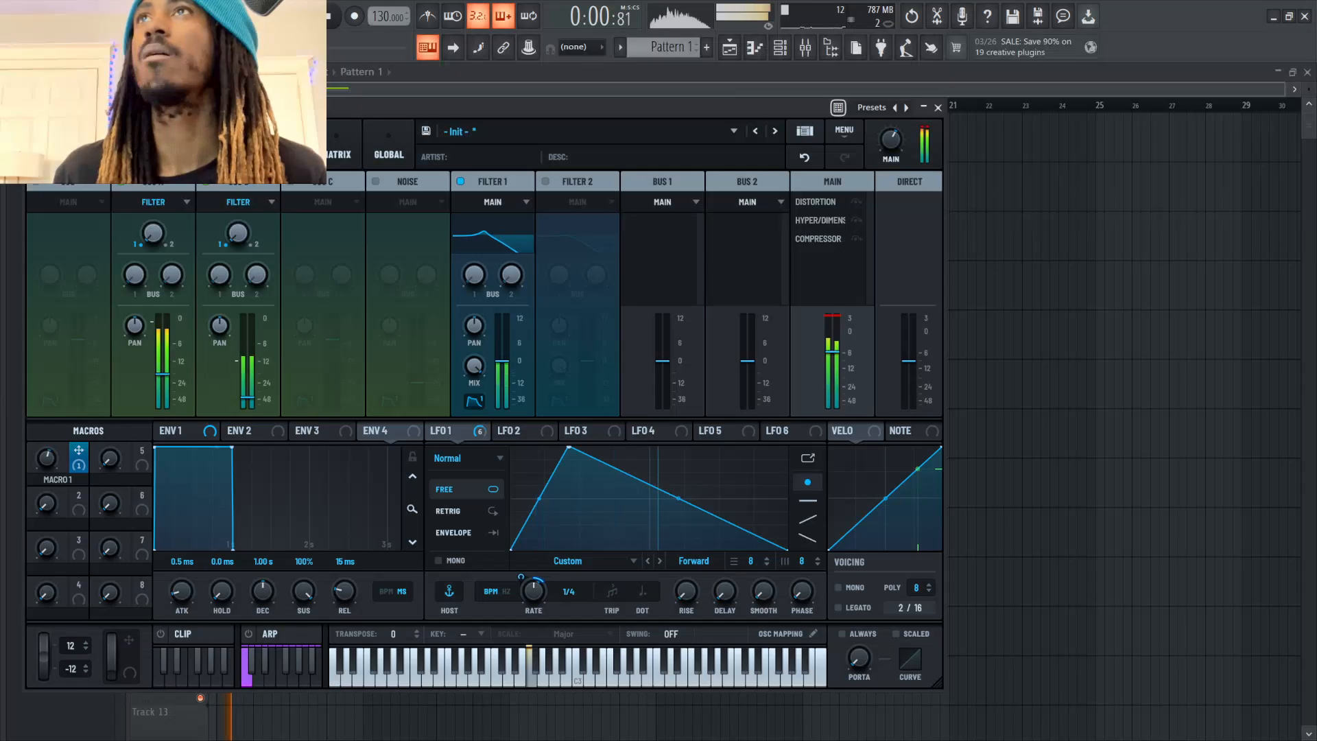
pyautogui.click(282, 145)
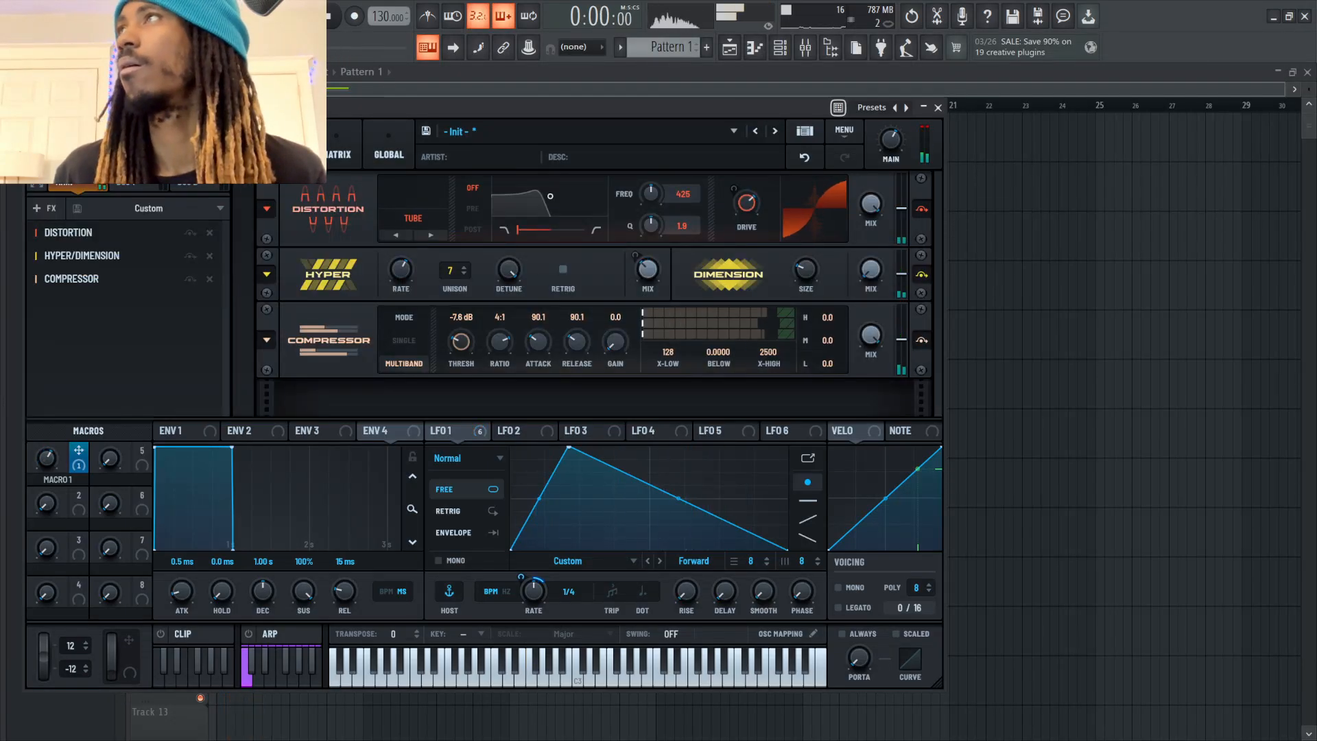
pyautogui.press('space')
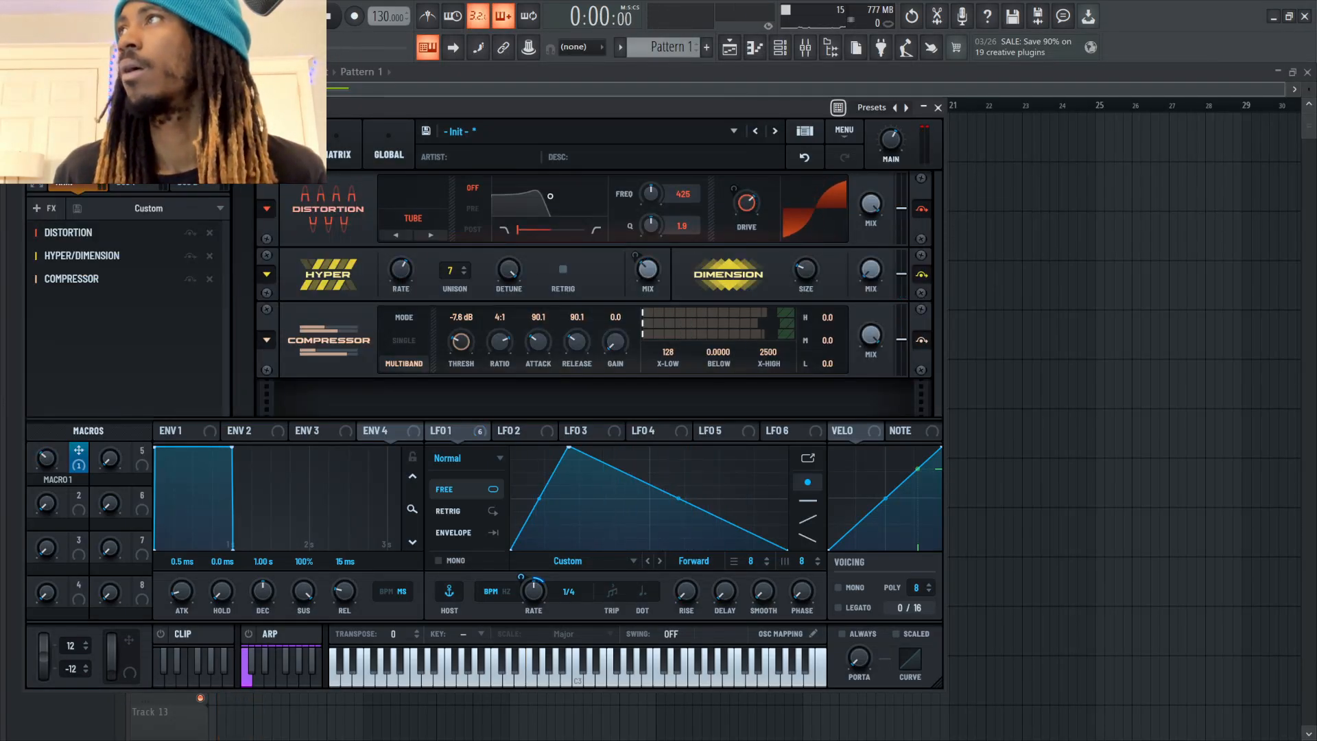
pyautogui.press('space')
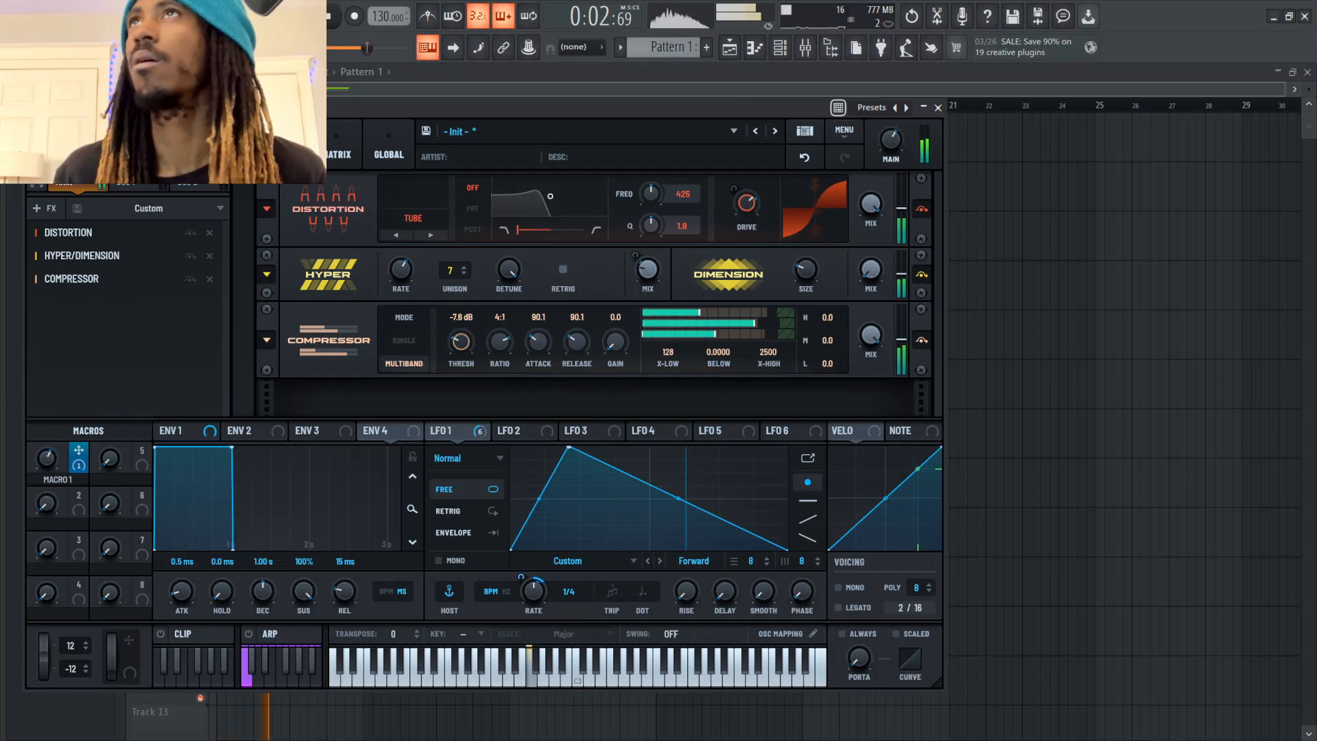
pyautogui.click(177, 146)
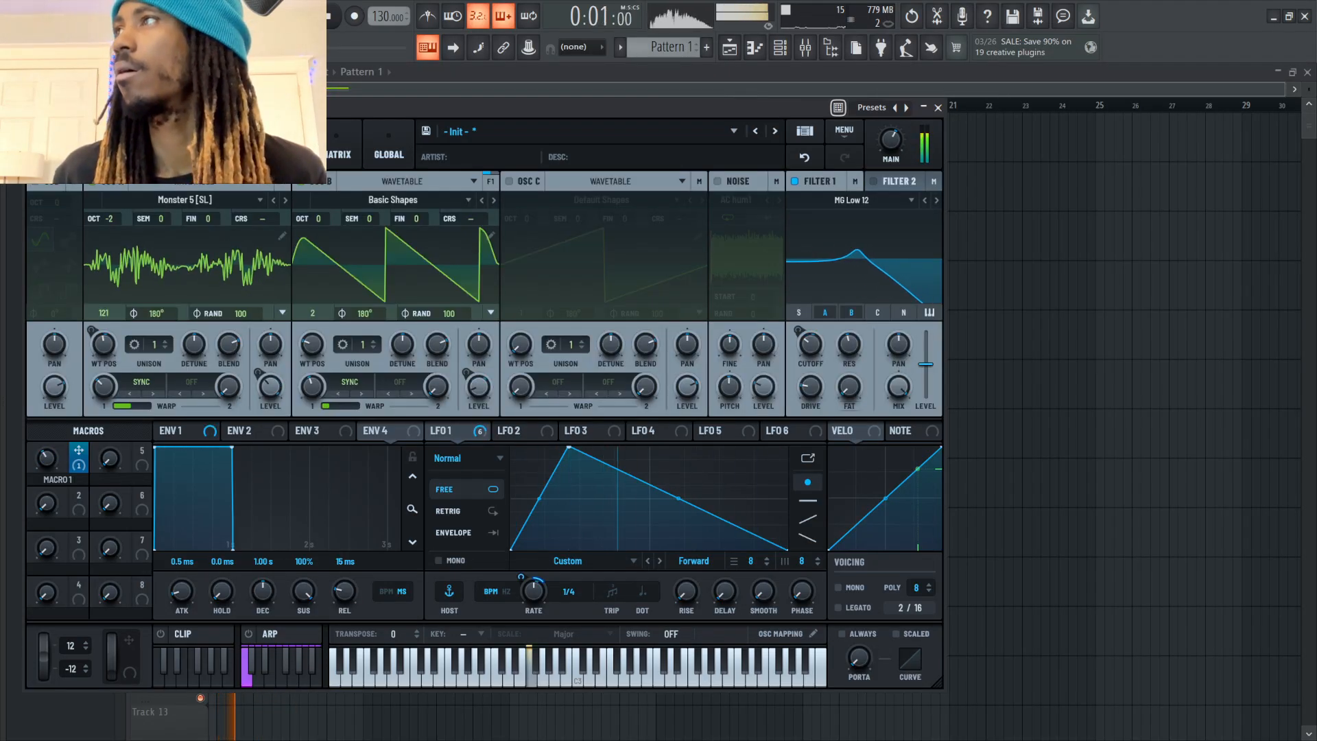
pyautogui.moveTo(811, 345)
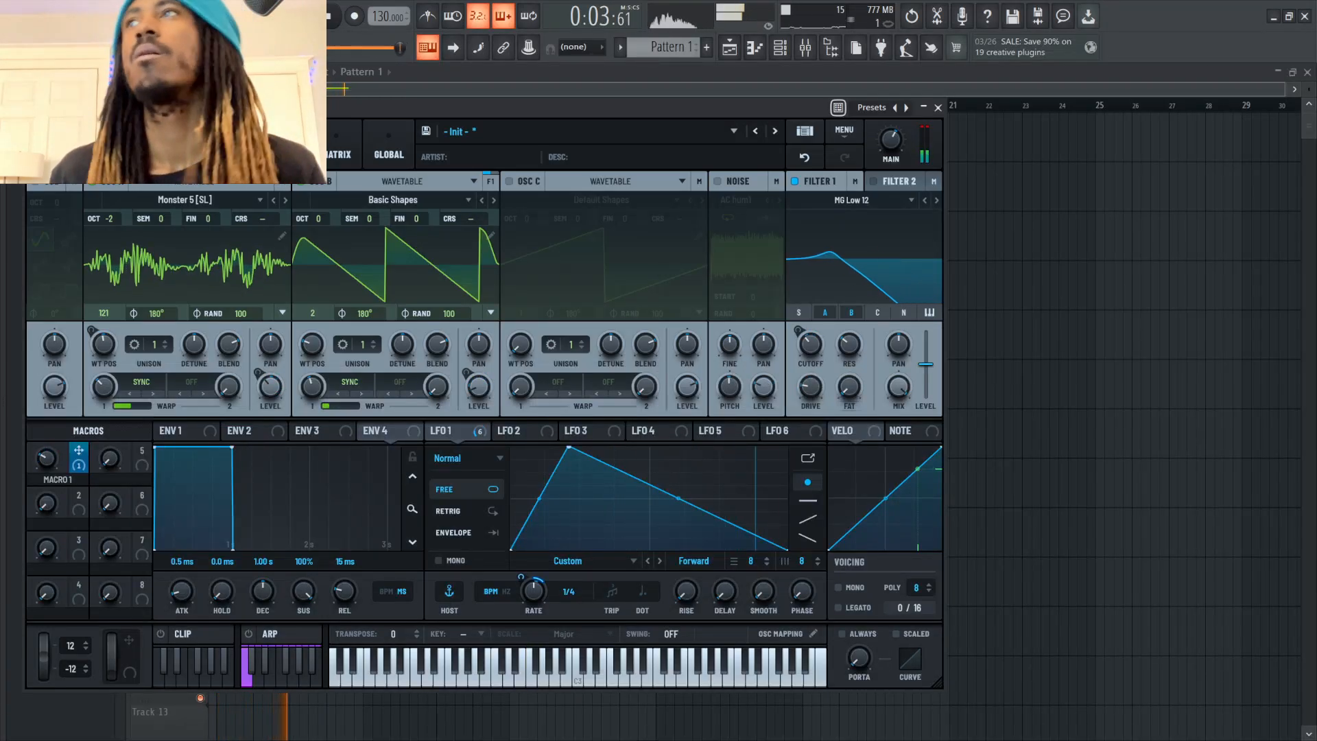
pyautogui.press('space')
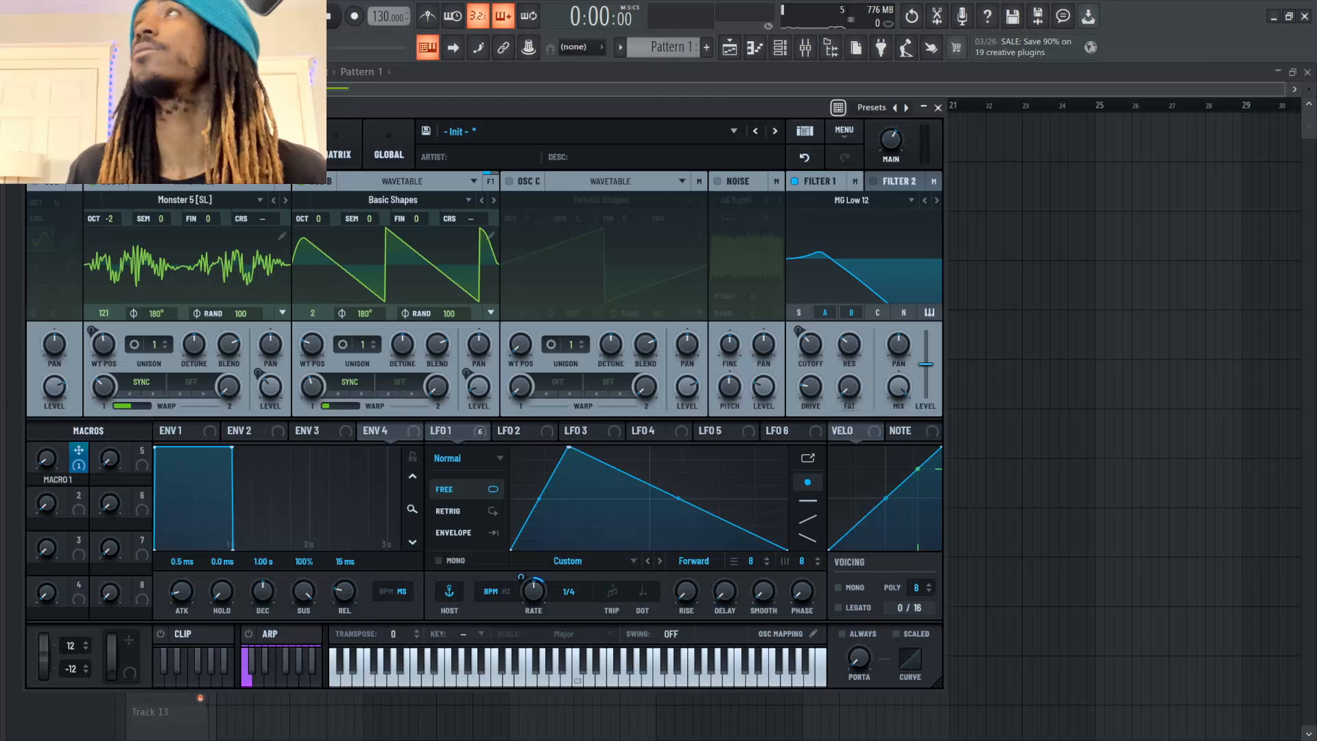
# Add a Serum instrument channel and clear the workspace down to the playlist, channel rack and Serum's window
pyautogui.click(780, 47)
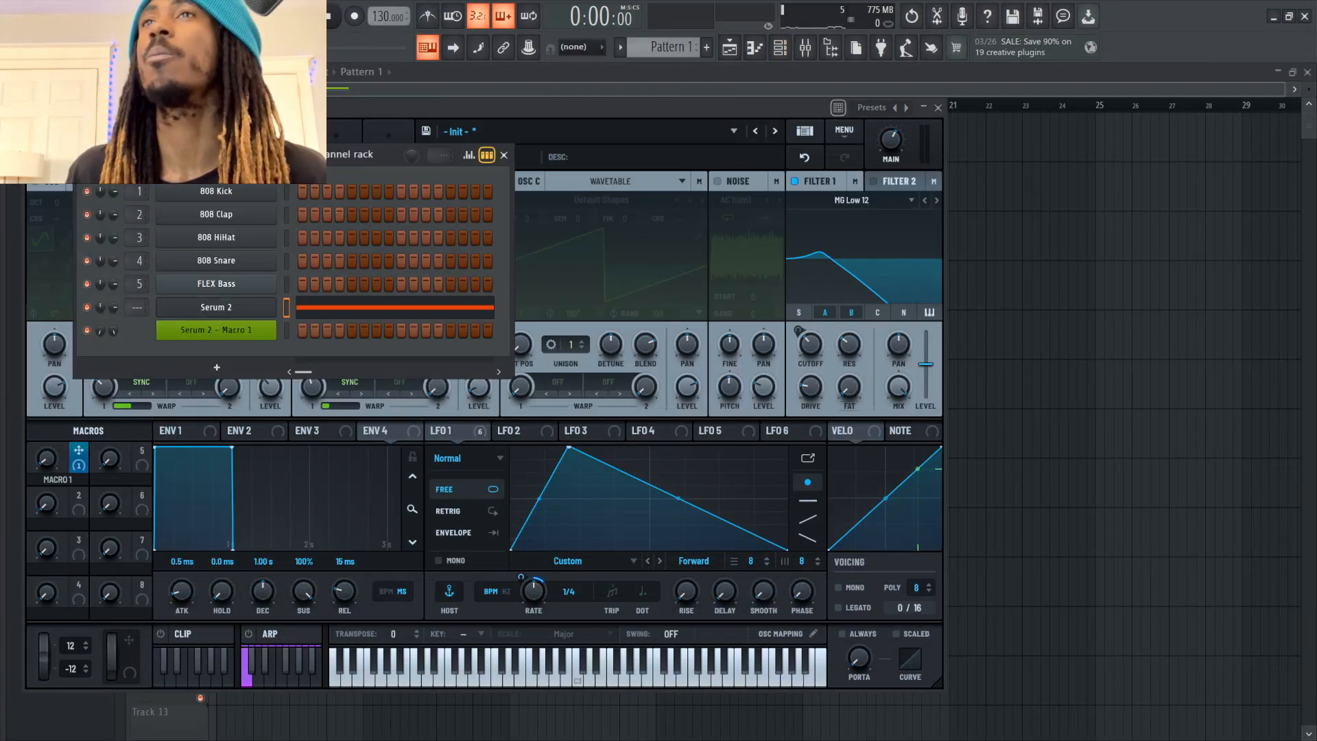
pyautogui.click(217, 367)
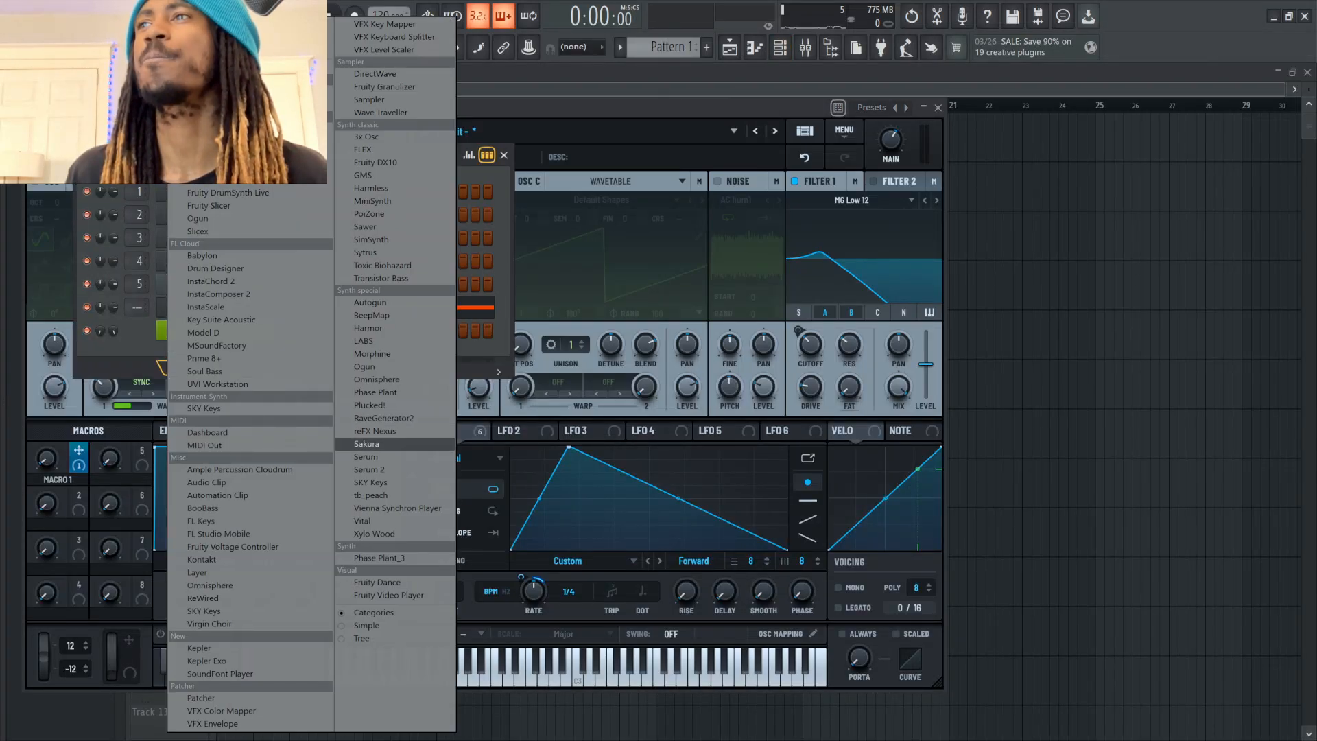
pyautogui.click(366, 456)
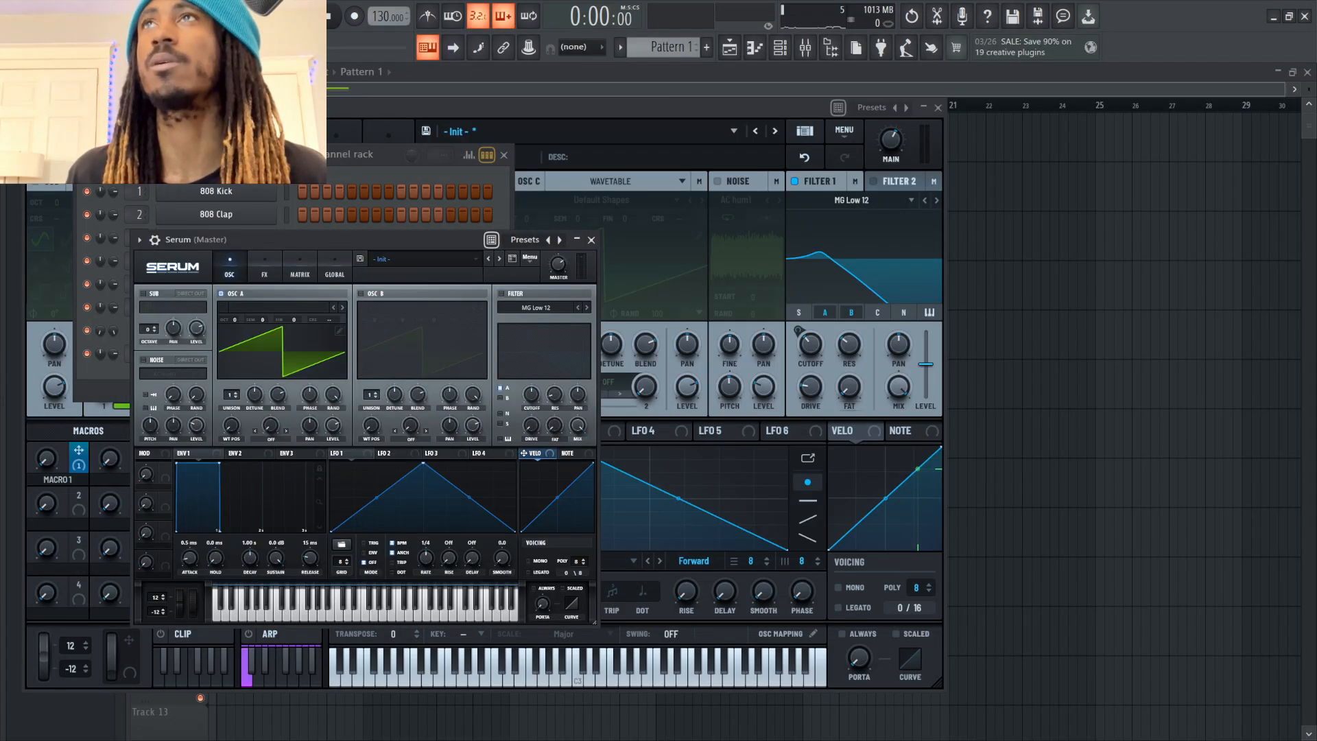
pyautogui.press('F12')
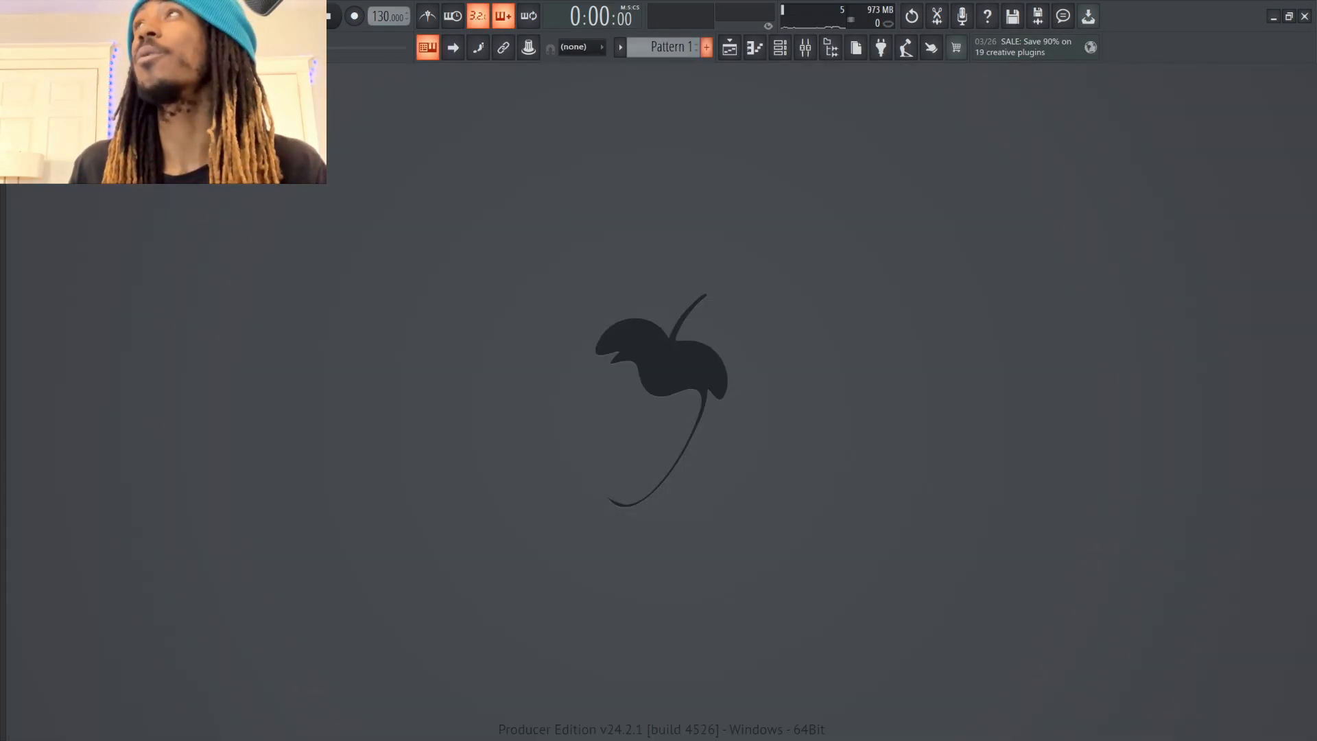
pyautogui.click(730, 47)
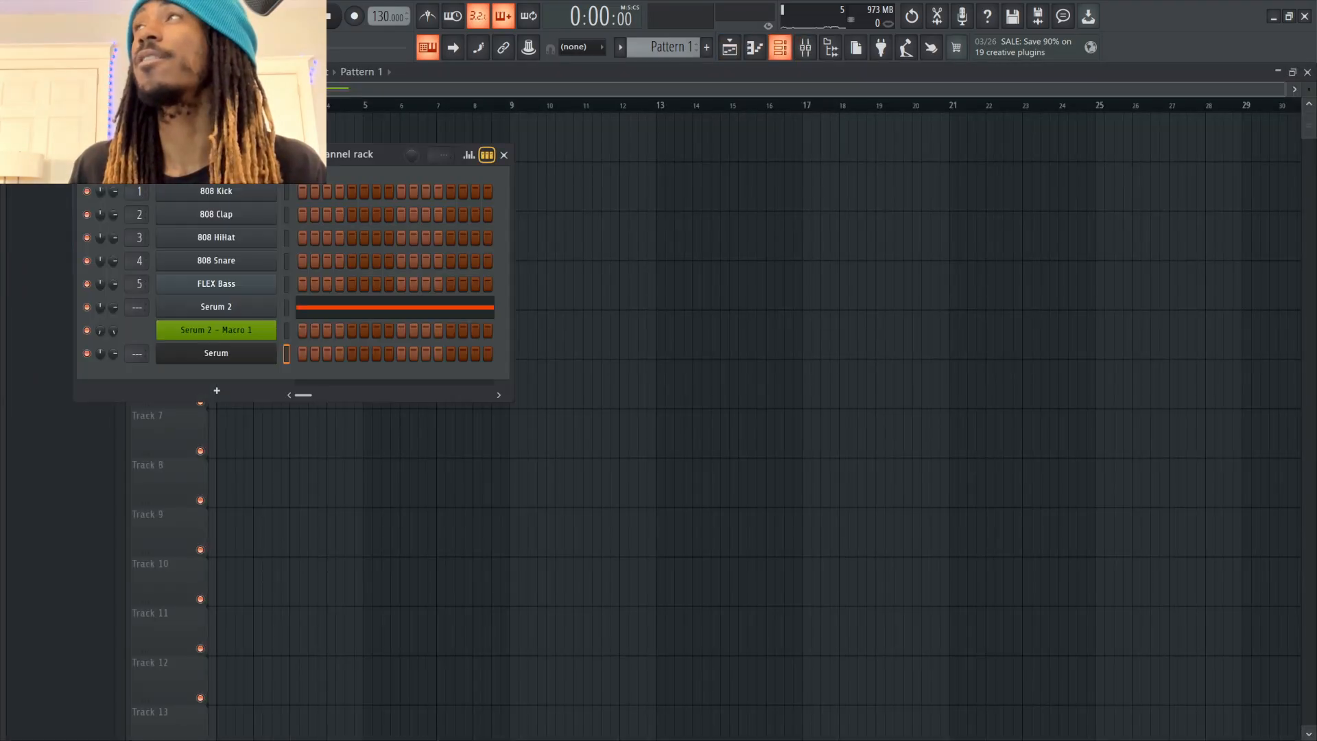
pyautogui.click(780, 47)
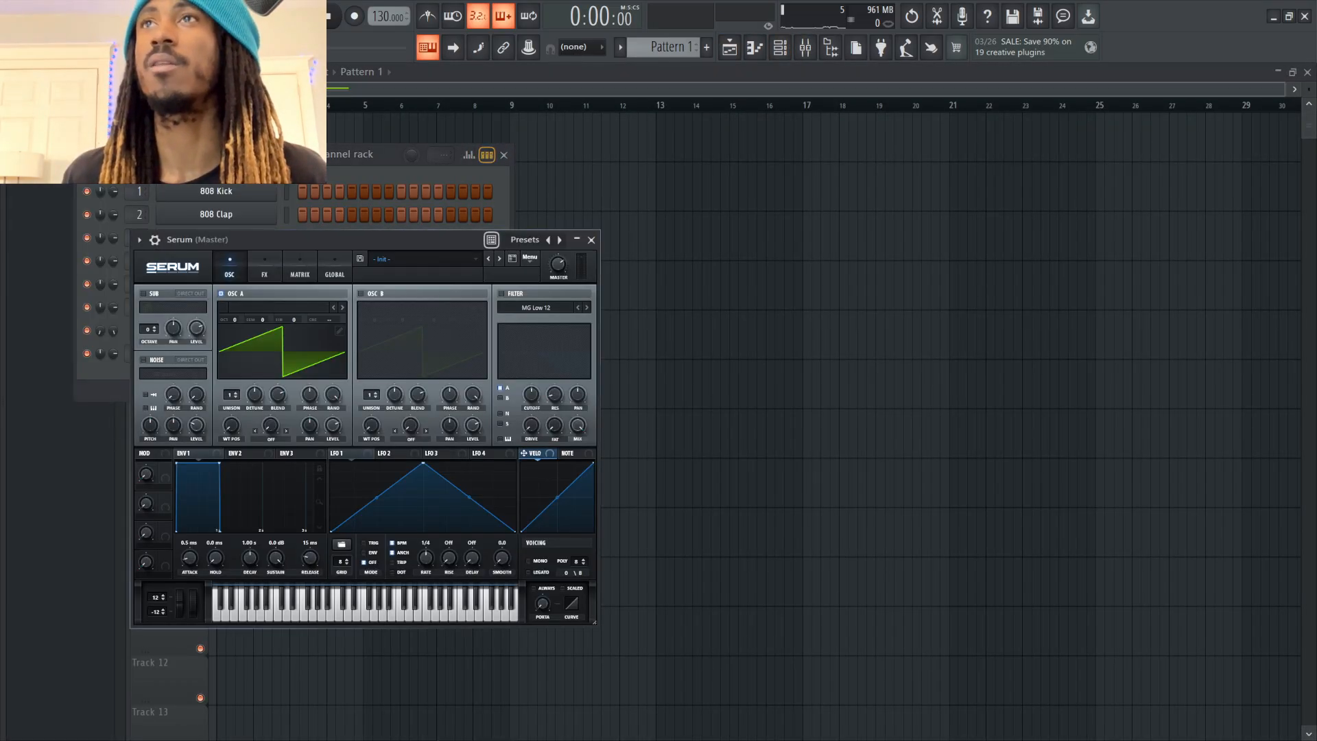
pyautogui.moveTo(364, 240); pyautogui.dragTo(297, 173)
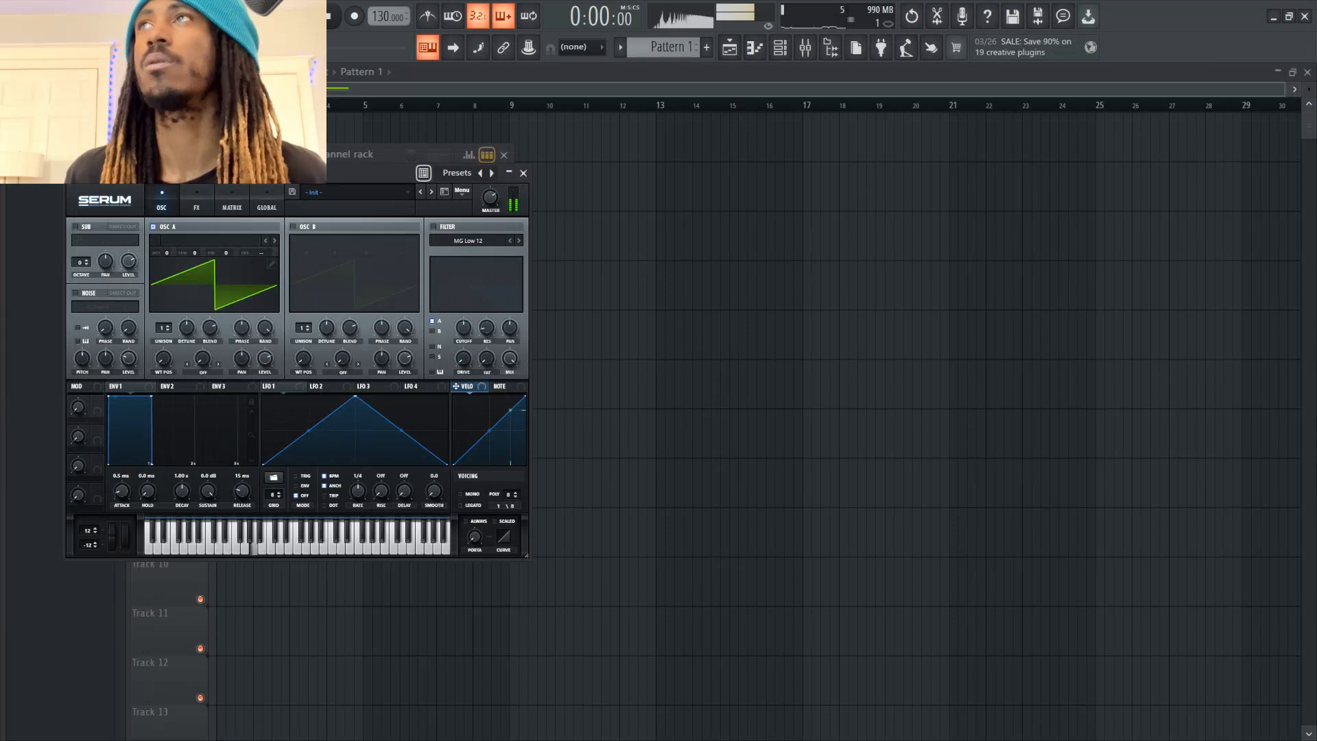
# Enable Serum's filter and modulate oscillator A's level with LFO 1, bending the LFO's rise upward and setting the level to about 37%
pyautogui.click(433, 227)
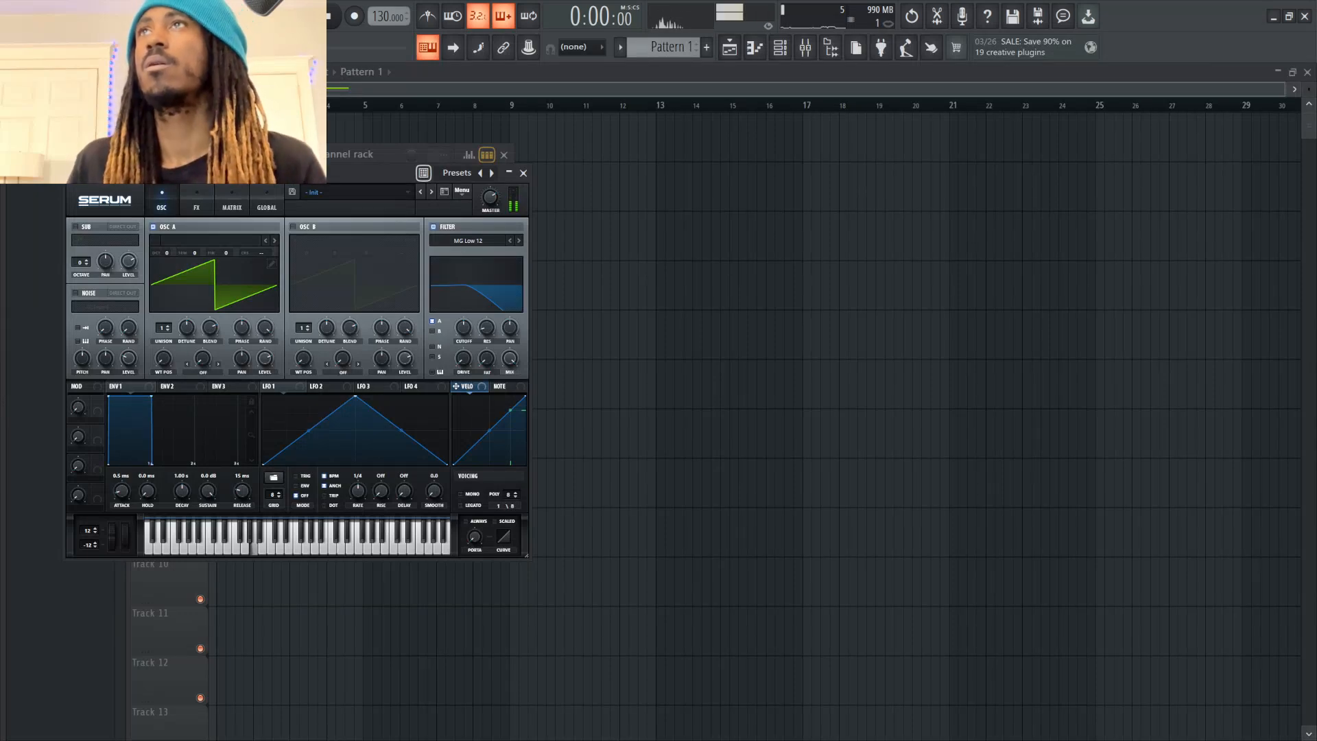
pyautogui.click(293, 226)
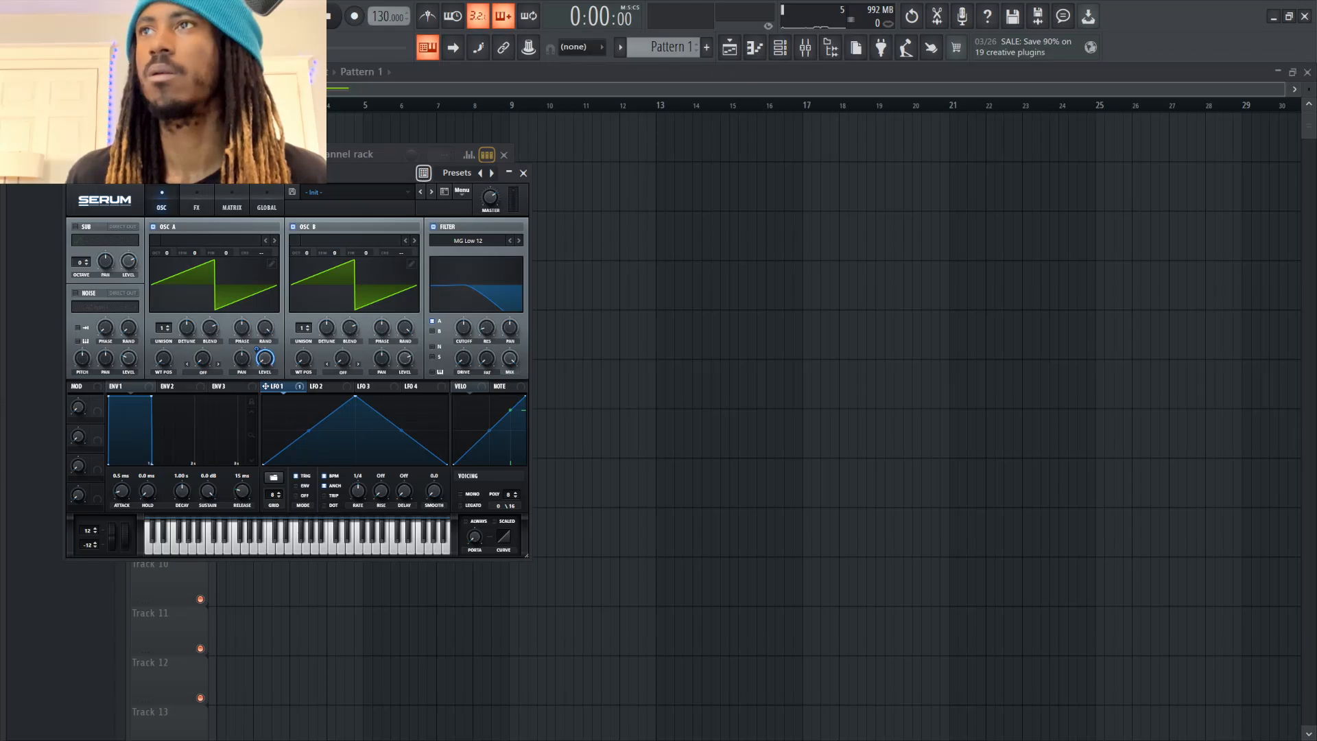
pyautogui.moveTo(308, 431); pyautogui.dragTo(309, 410)
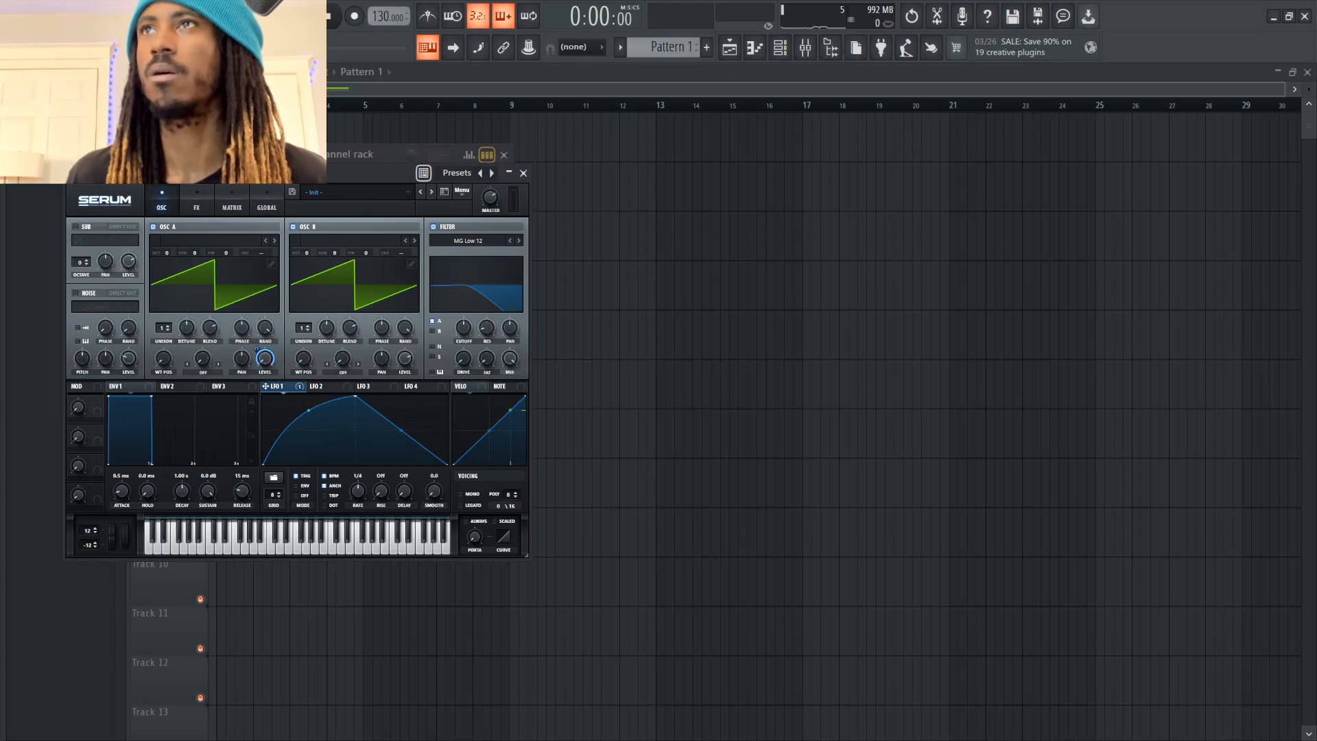
pyautogui.moveTo(265, 358); pyautogui.dragTo(265, 323)
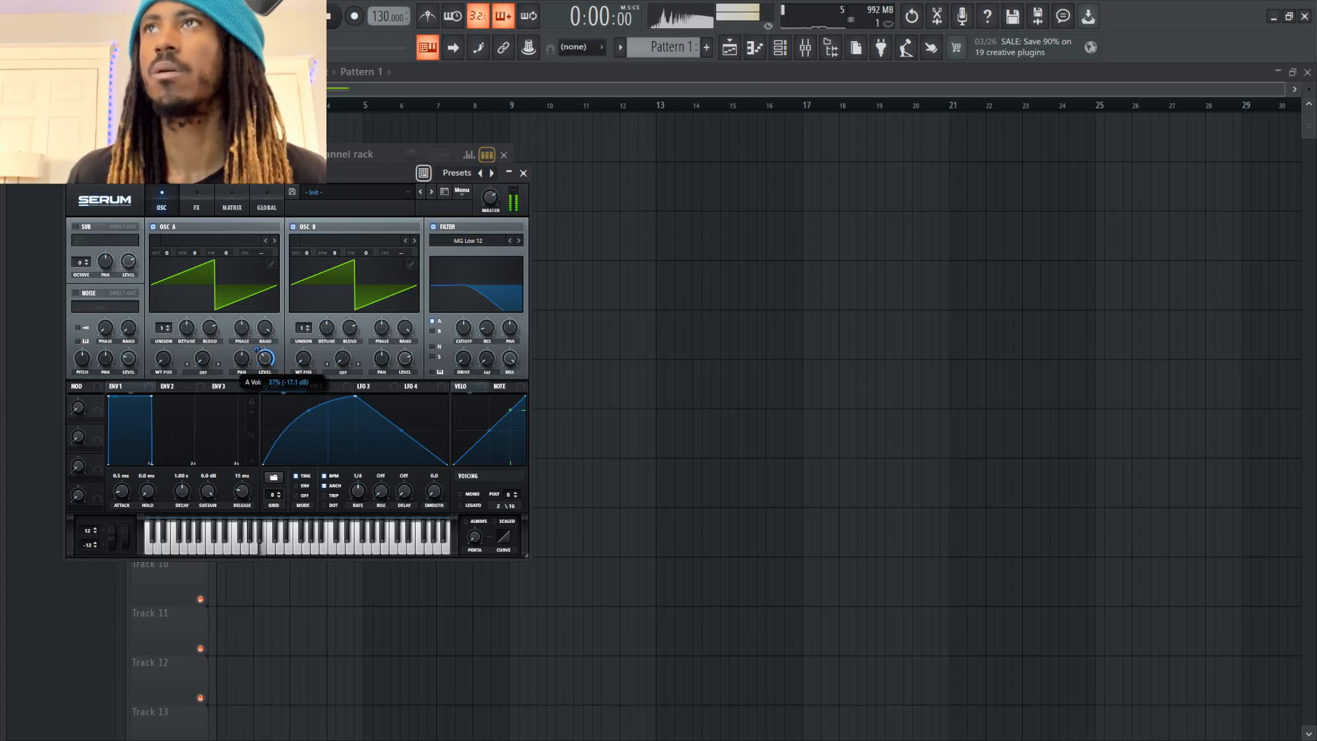
pyautogui.click(293, 226)
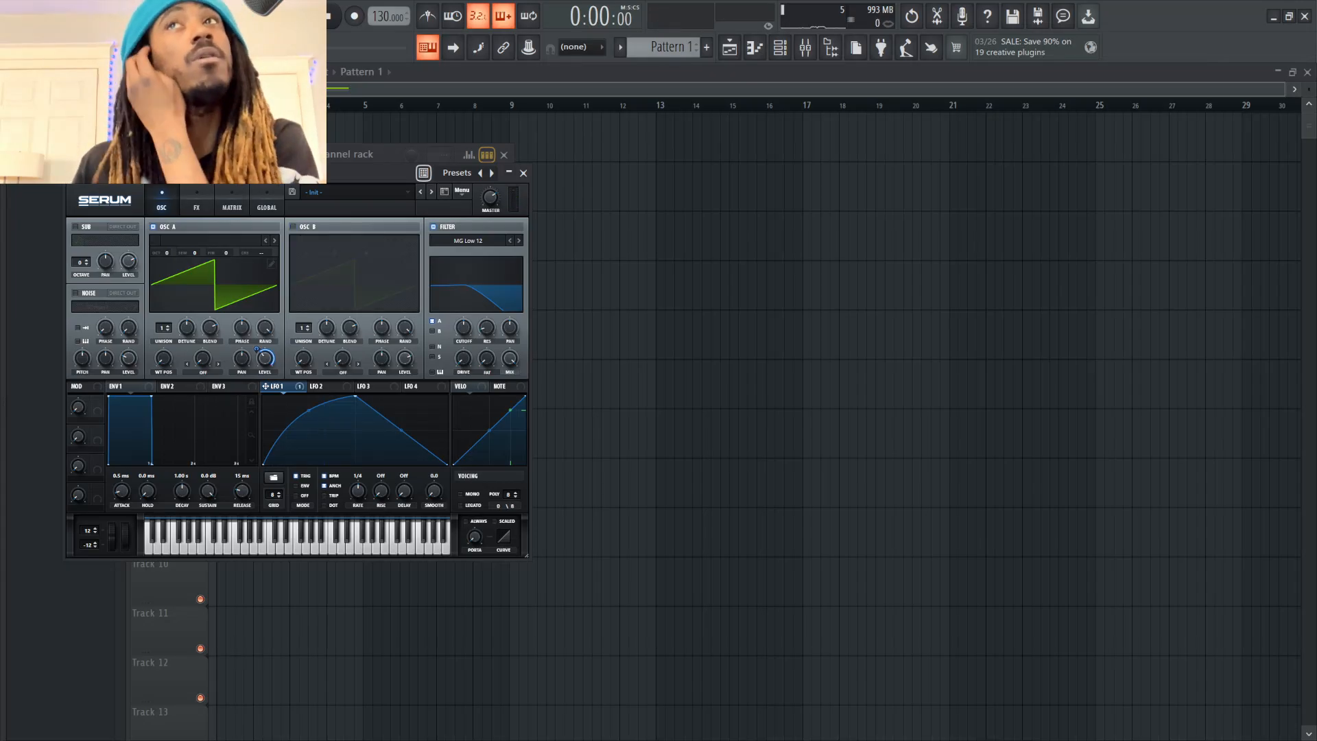
# Load the Basic Shapes wavetable from the Analog category into Serum's oscillator A
pyautogui.click(165, 242)
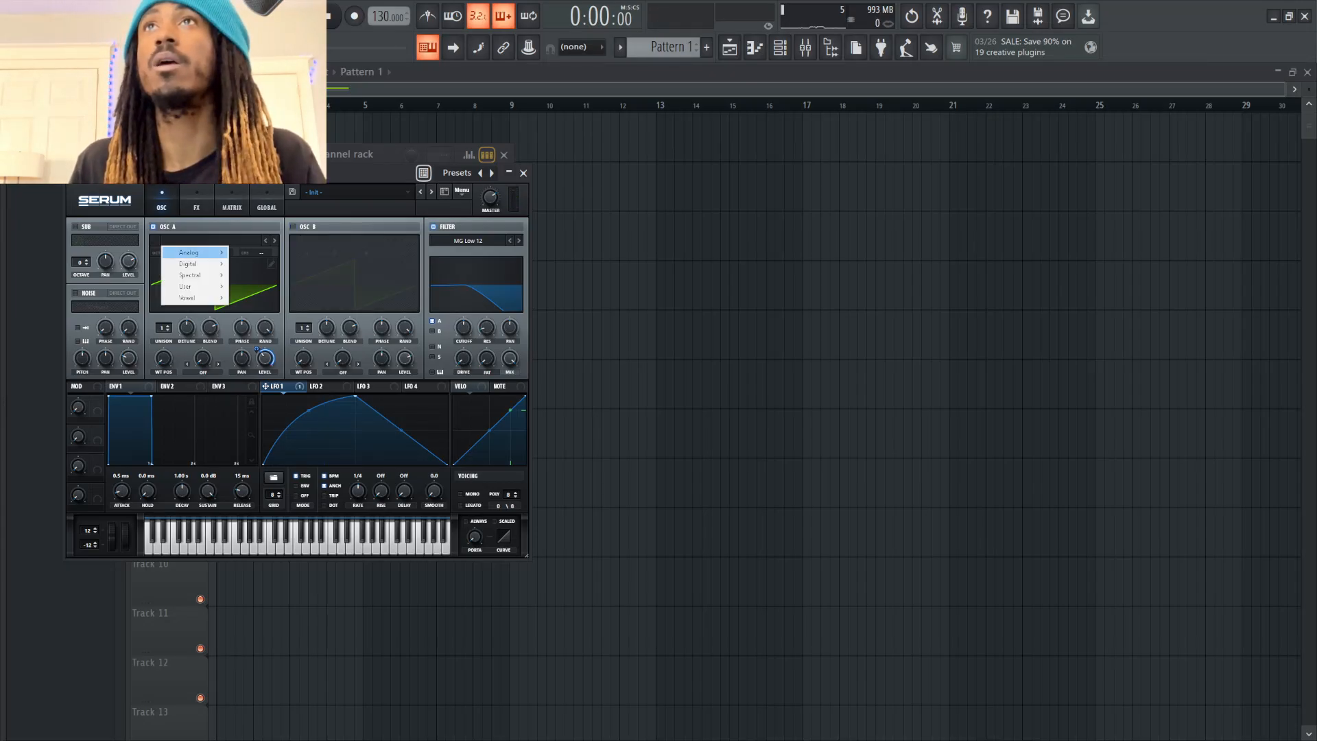
pyautogui.moveTo(192, 253)
pyautogui.click(255, 300)
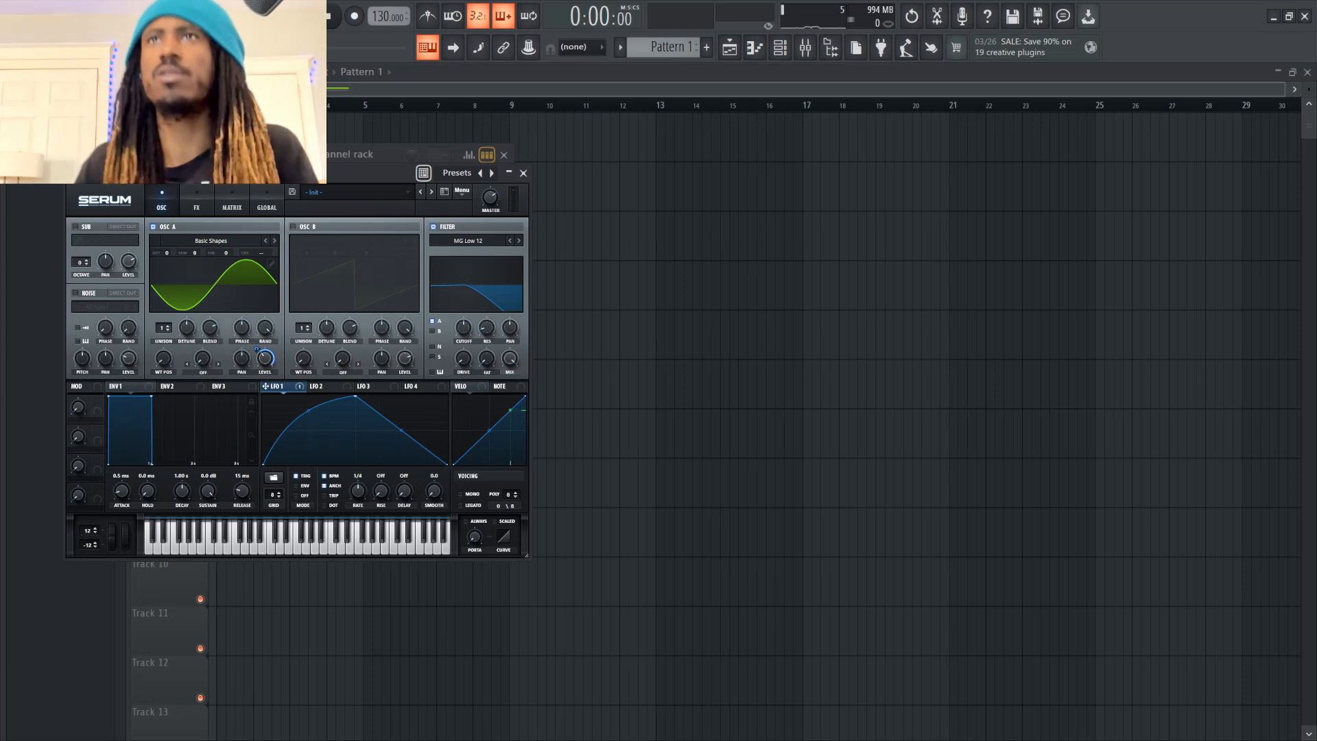
# Shift oscillator A's wavetable position to the triangle shape and assign LFO 1 to the filter cutoff
pyautogui.moveTo(163, 358); pyautogui.dragTo(163, 352)
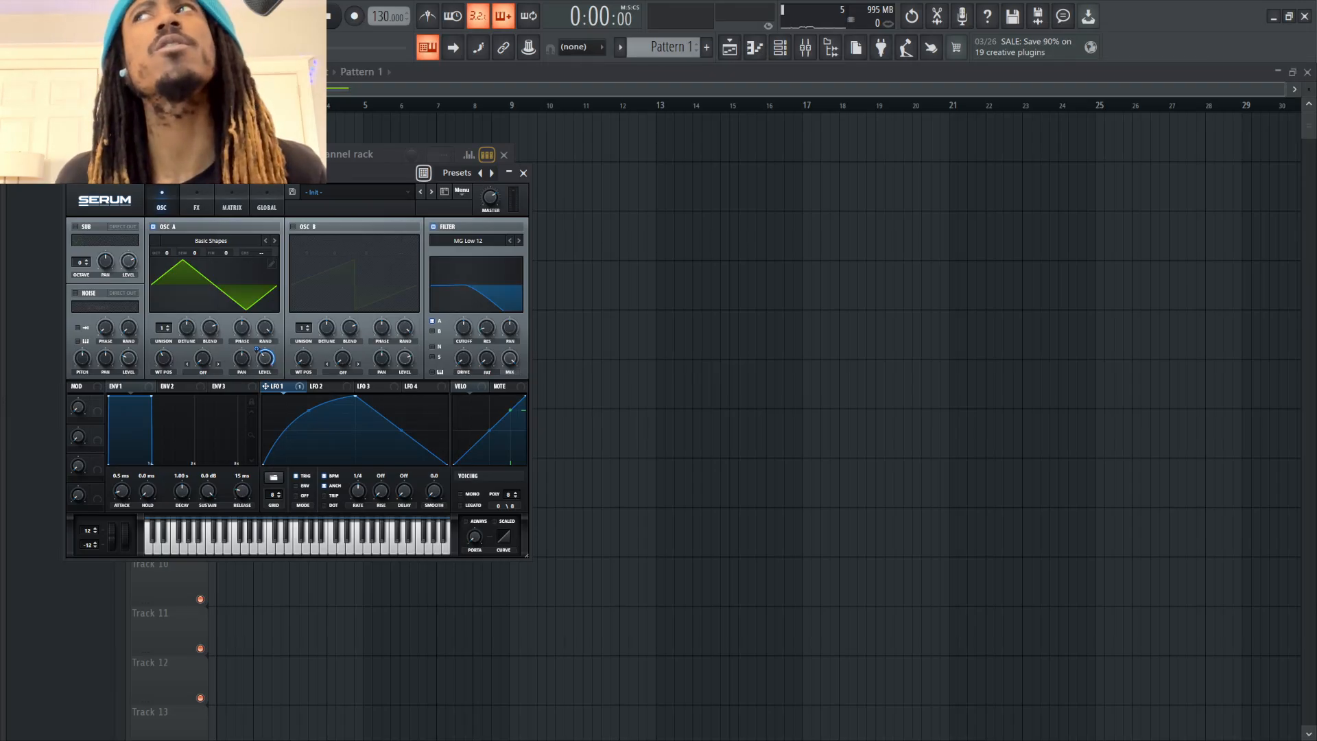
pyautogui.moveTo(266, 387); pyautogui.dragTo(464, 328)
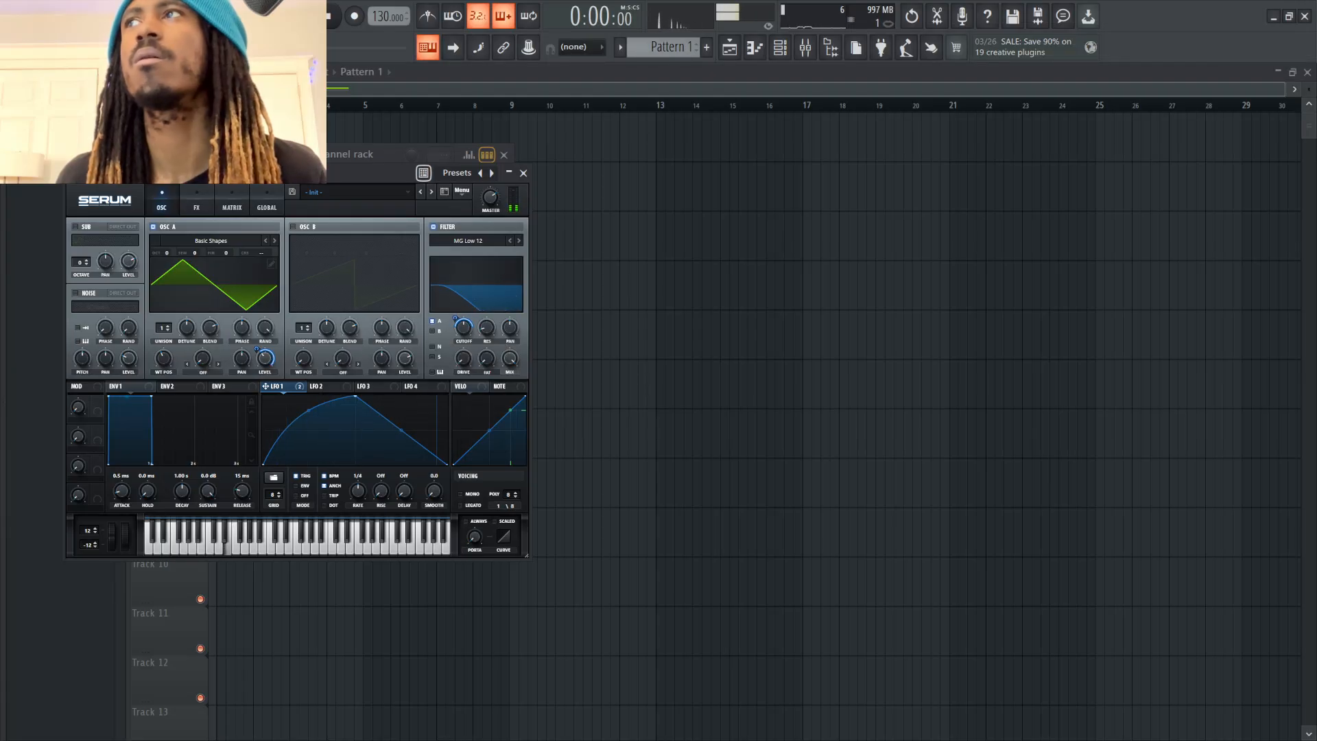
pyautogui.moveTo(464, 328)
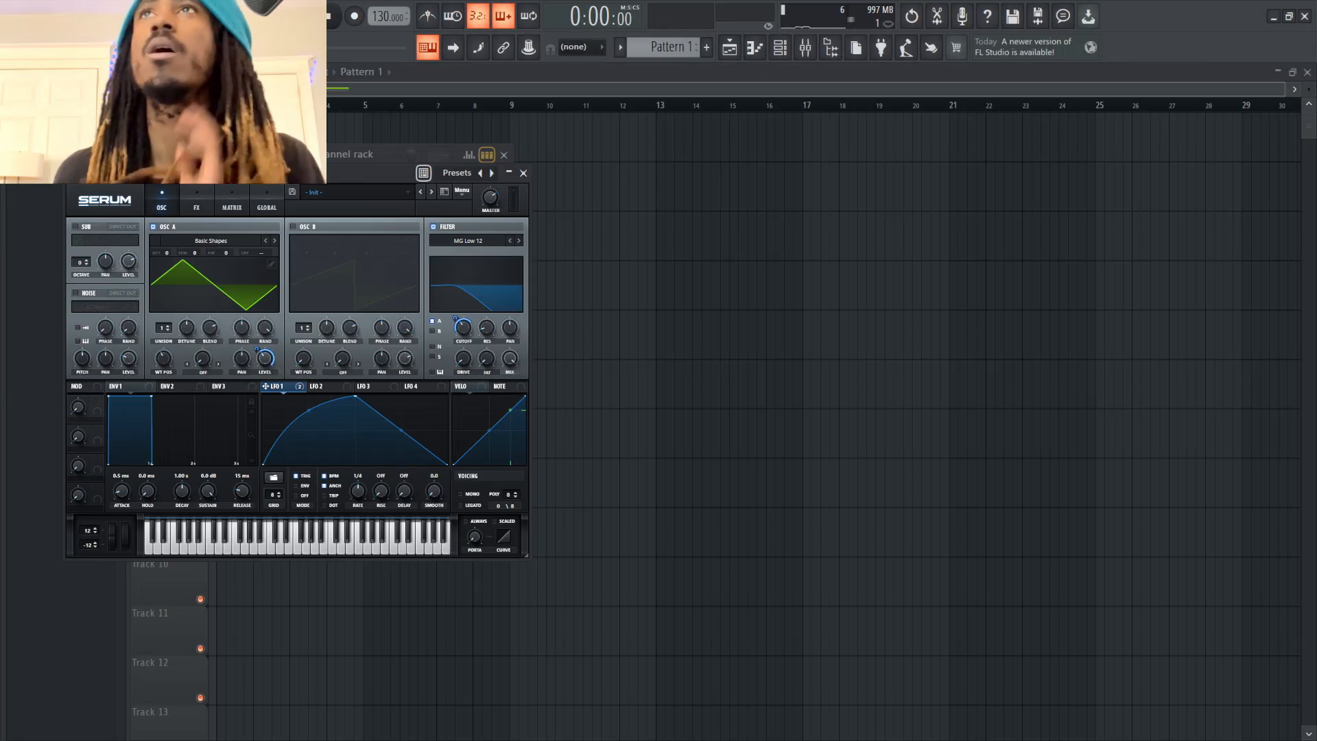
# Enable Serum's distortion effect, set its type to Downsample and raise its drive while playing a note
pyautogui.click(196, 201)
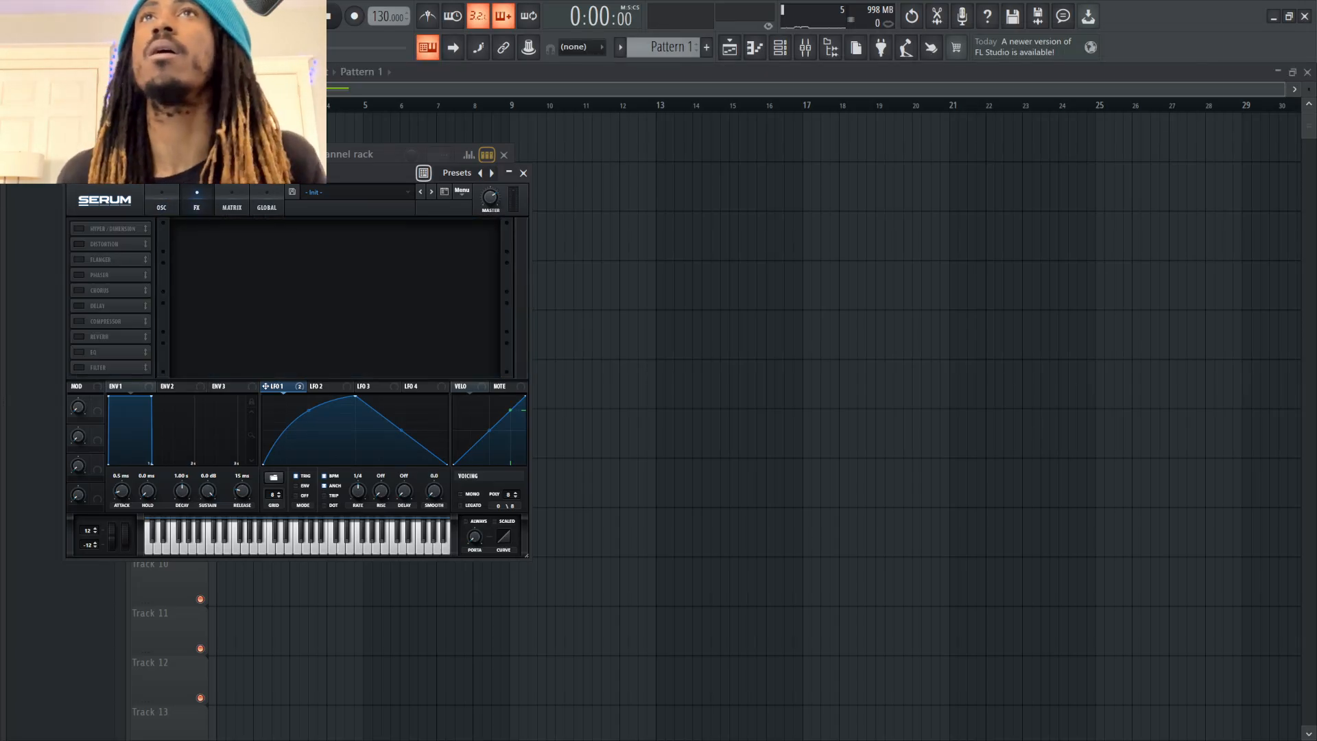
pyautogui.click(79, 244)
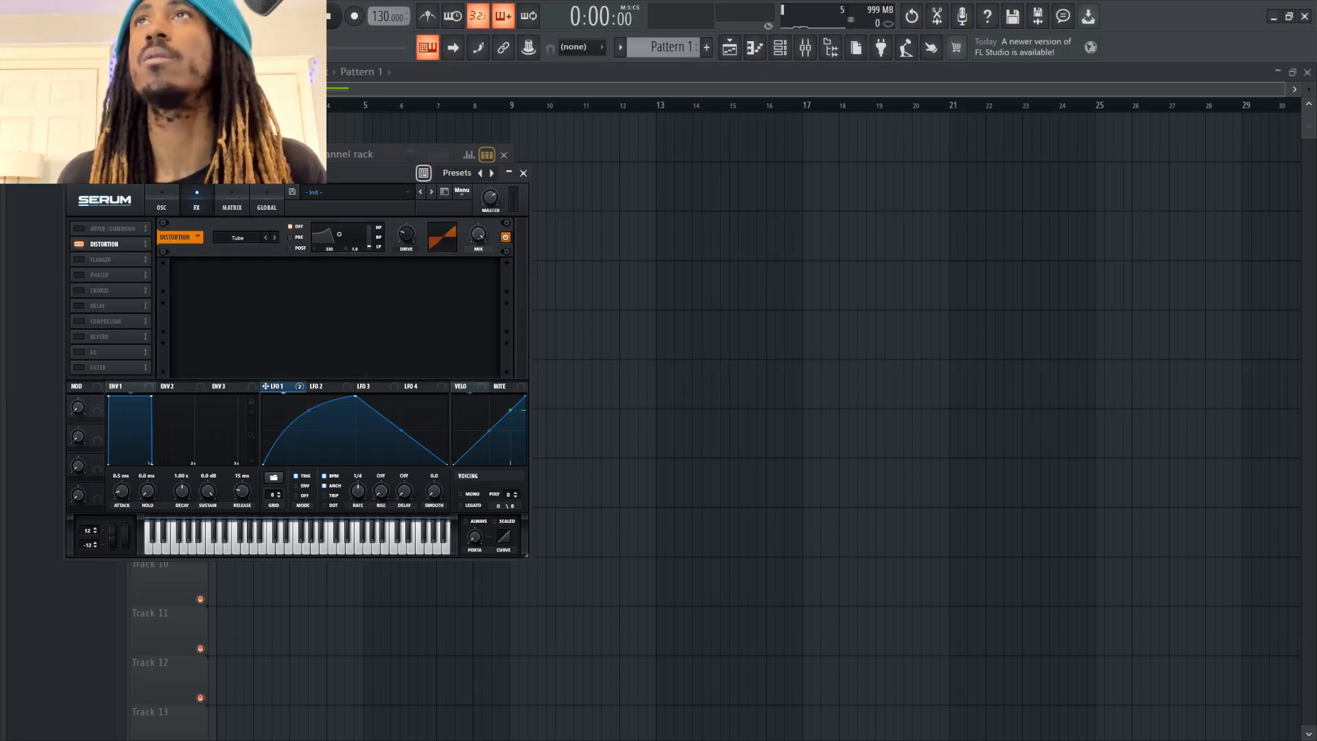
pyautogui.click(237, 237)
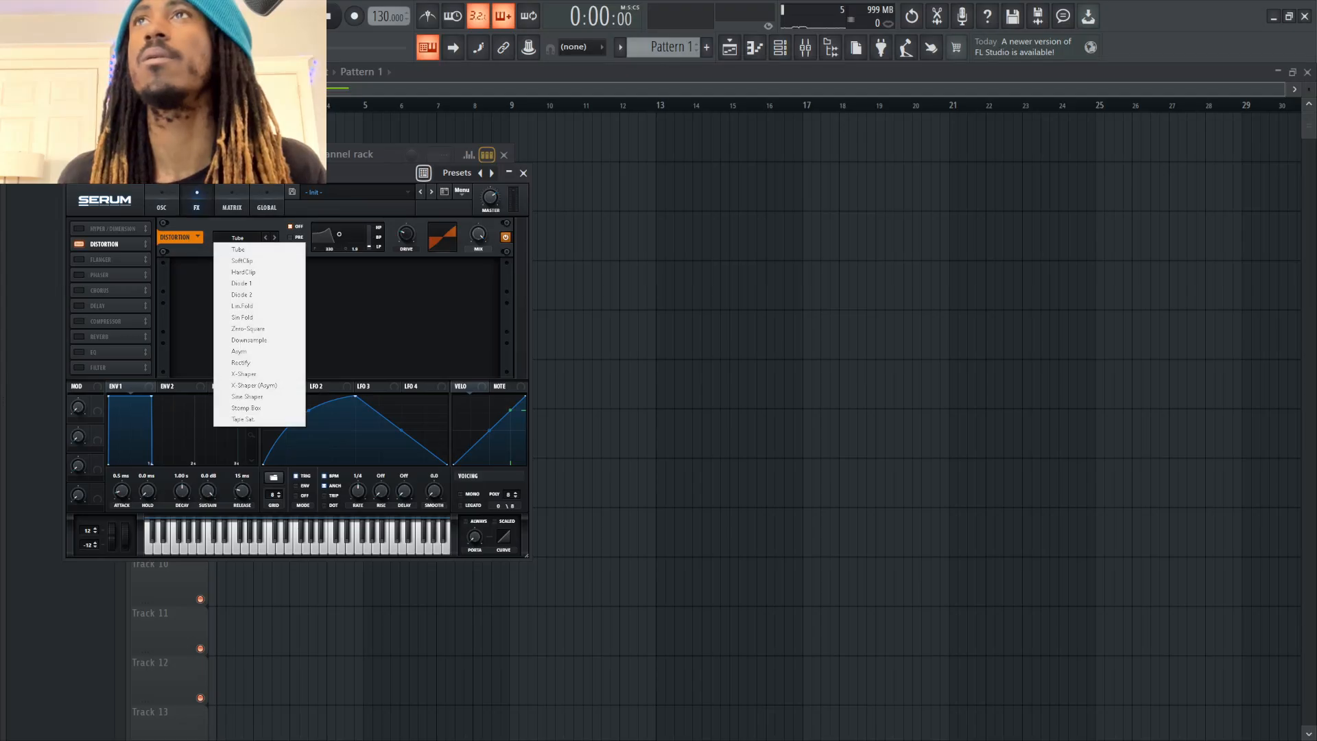
pyautogui.click(260, 339)
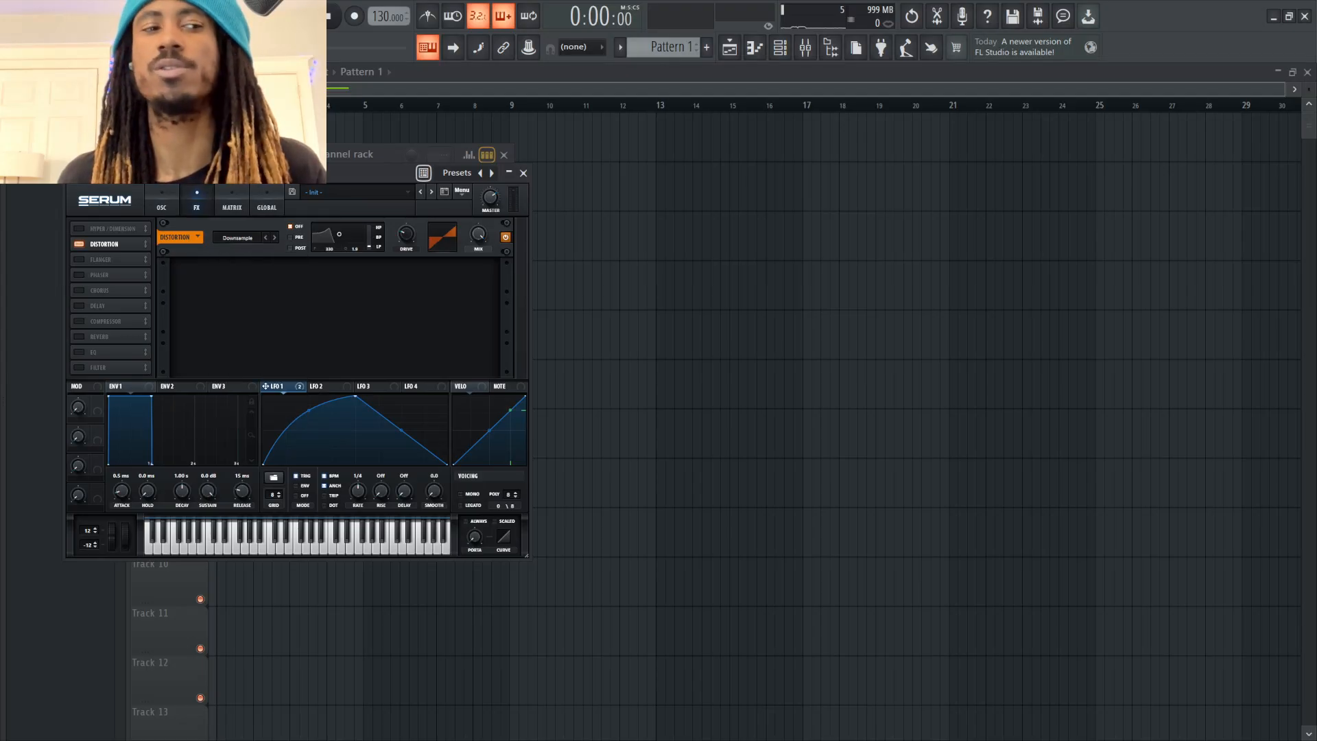
pyautogui.press('v')
pyautogui.moveTo(406, 234); pyautogui.dragTo(406, 222)
# Audition the main filter's resonance at about 70%, then reduce it to a softer peak
pyautogui.click(162, 206)
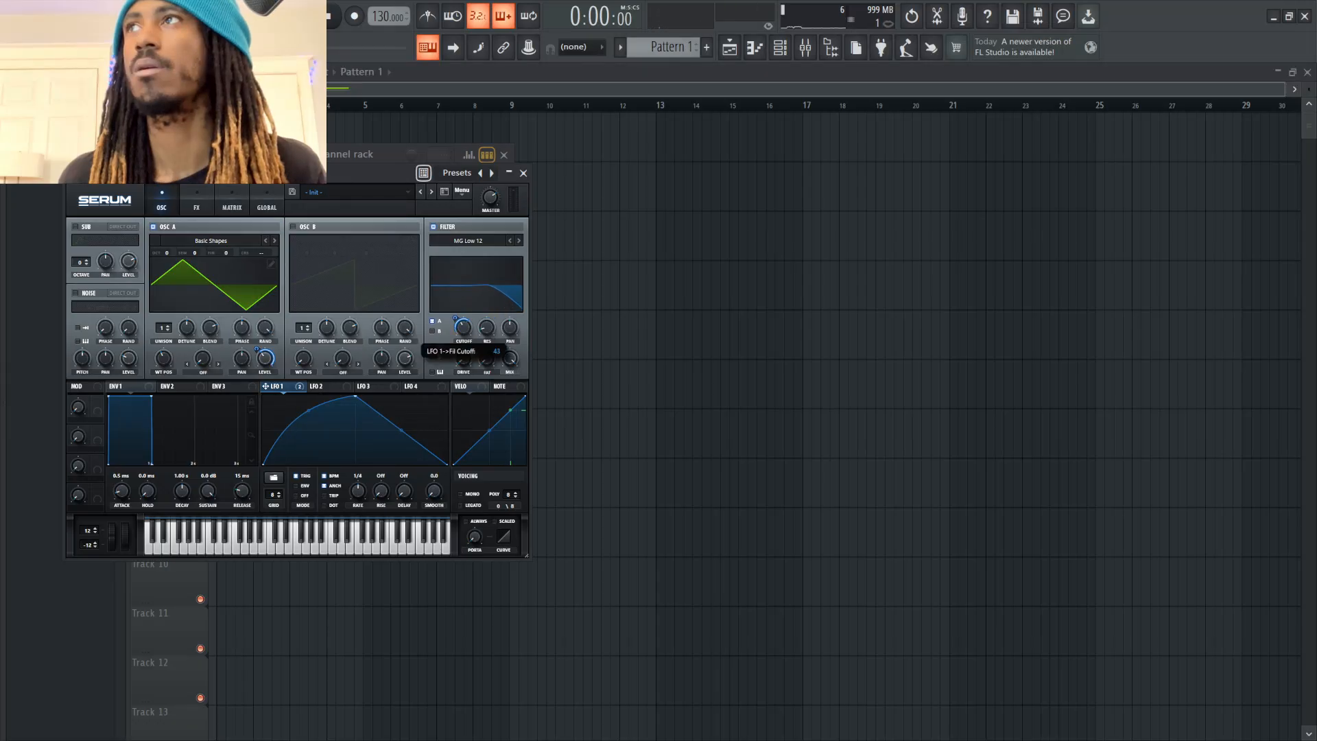
pyautogui.moveTo(487, 328); pyautogui.dragTo(487, 300)
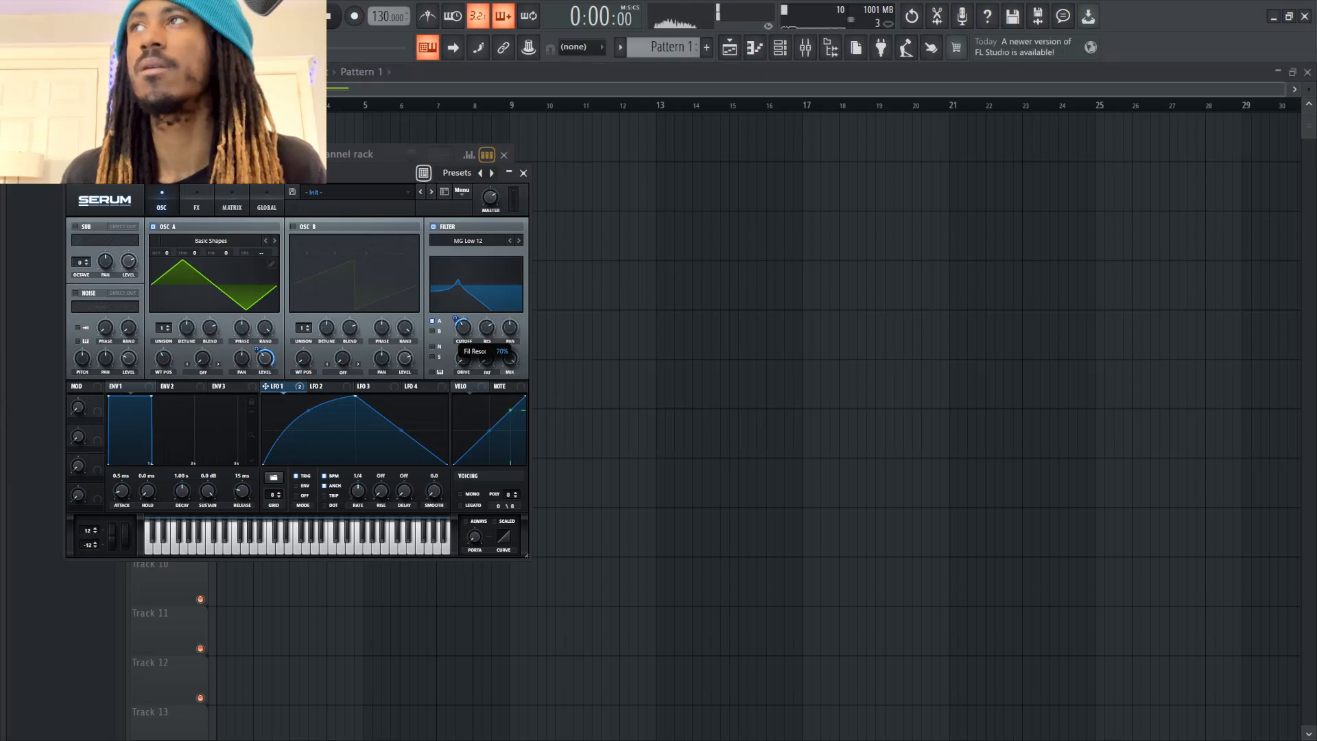
pyautogui.press('b')
pyautogui.moveTo(487, 328); pyautogui.dragTo(486, 359)
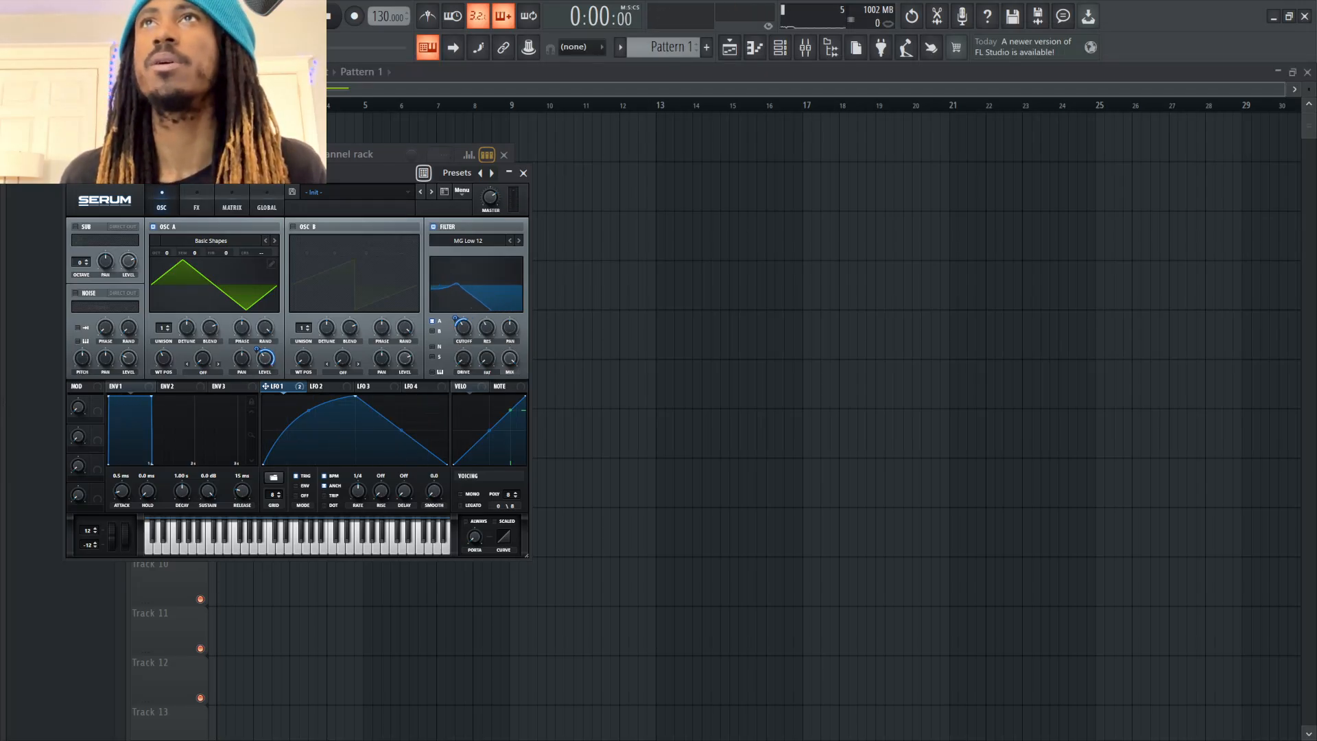
# Lower oscillator A's octave to -2, adjust the main filter's cutoff and audition the sound with test notes
pyautogui.moveTo(167, 253); pyautogui.dragTo(167, 262)
pyautogui.press('b')
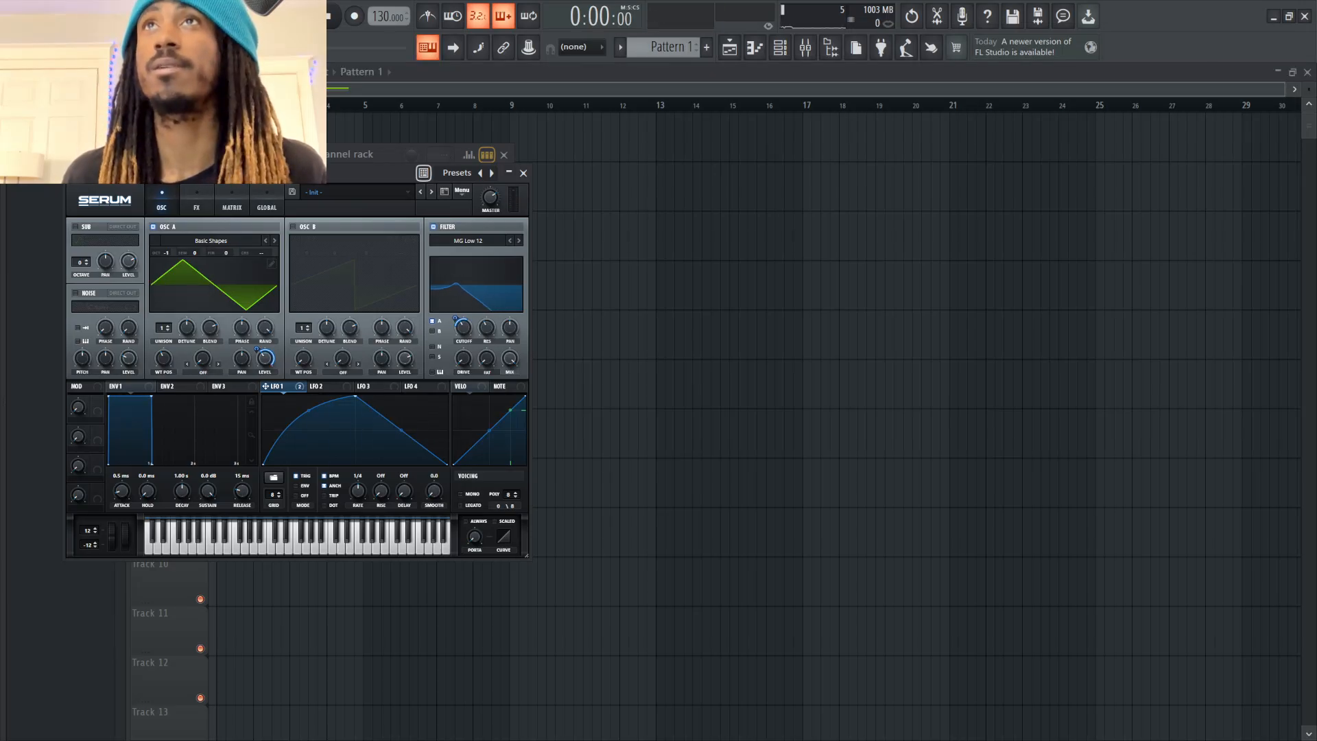
pyautogui.moveTo(167, 254); pyautogui.dragTo(167, 262)
pyautogui.press('b')
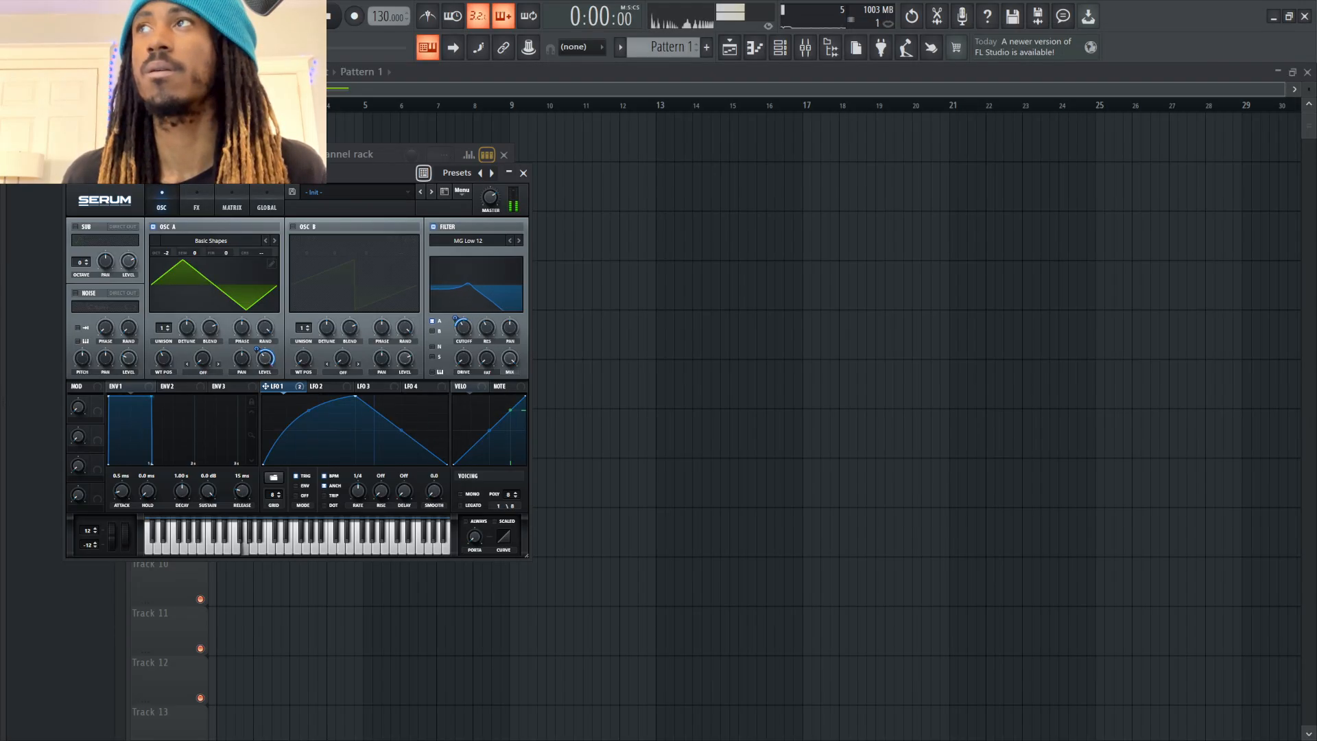
pyautogui.moveTo(463, 328)
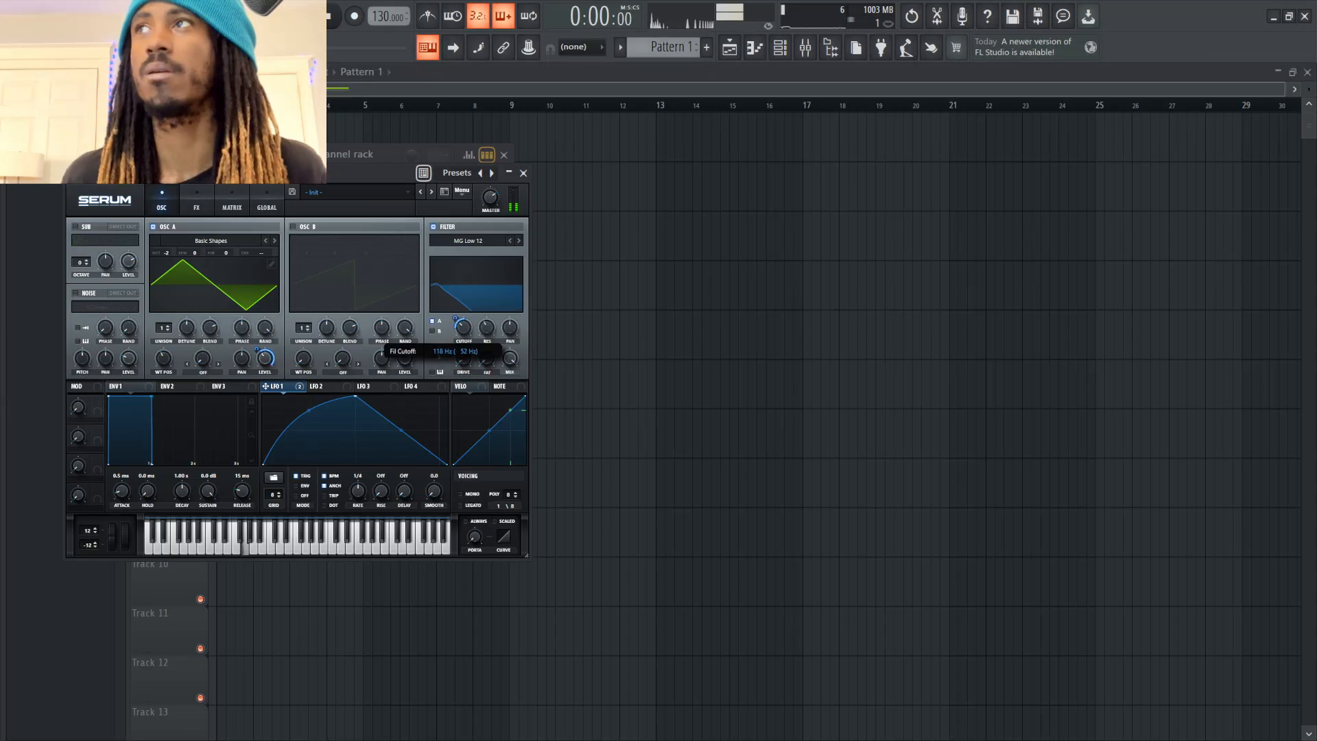
pyautogui.press('v')
# Add a compressor after the distortion, enable its multiband mode and adjust its threshold while playing test notes
pyautogui.click(197, 202)
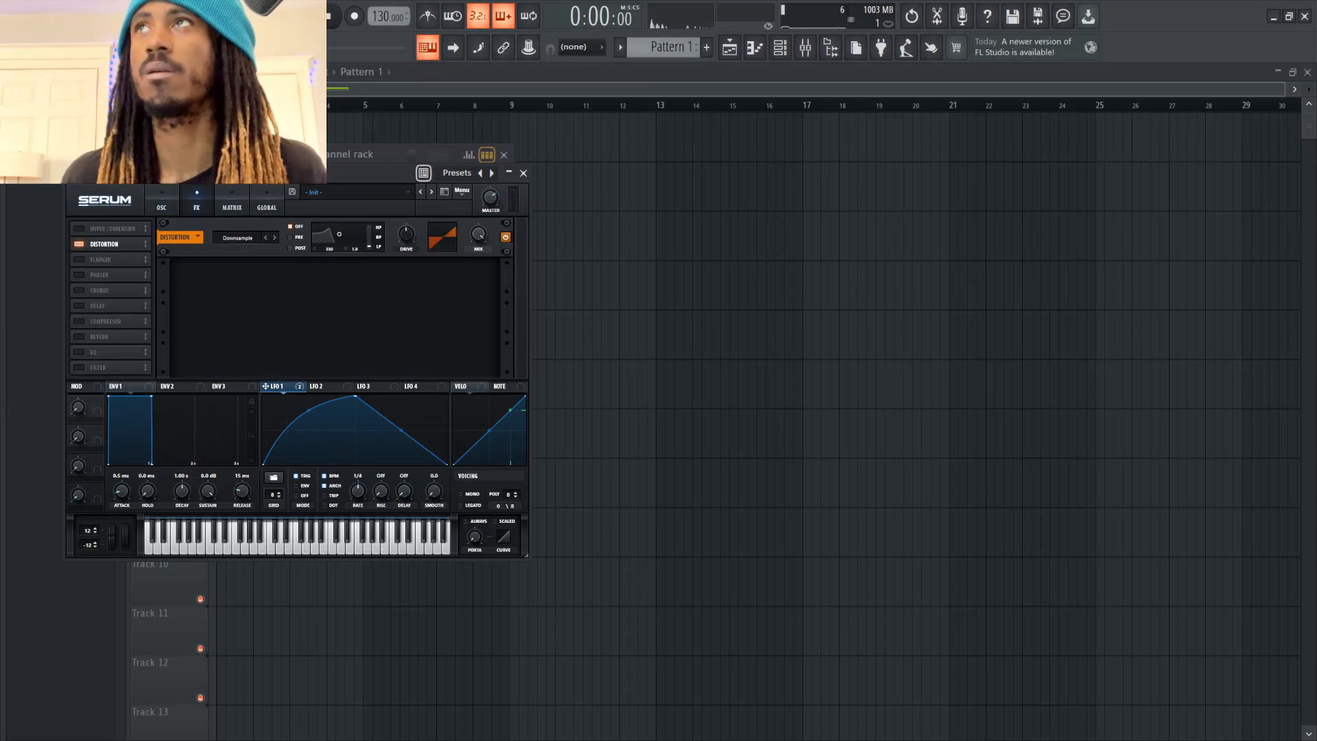
pyautogui.press('v')
pyautogui.moveTo(406, 234)
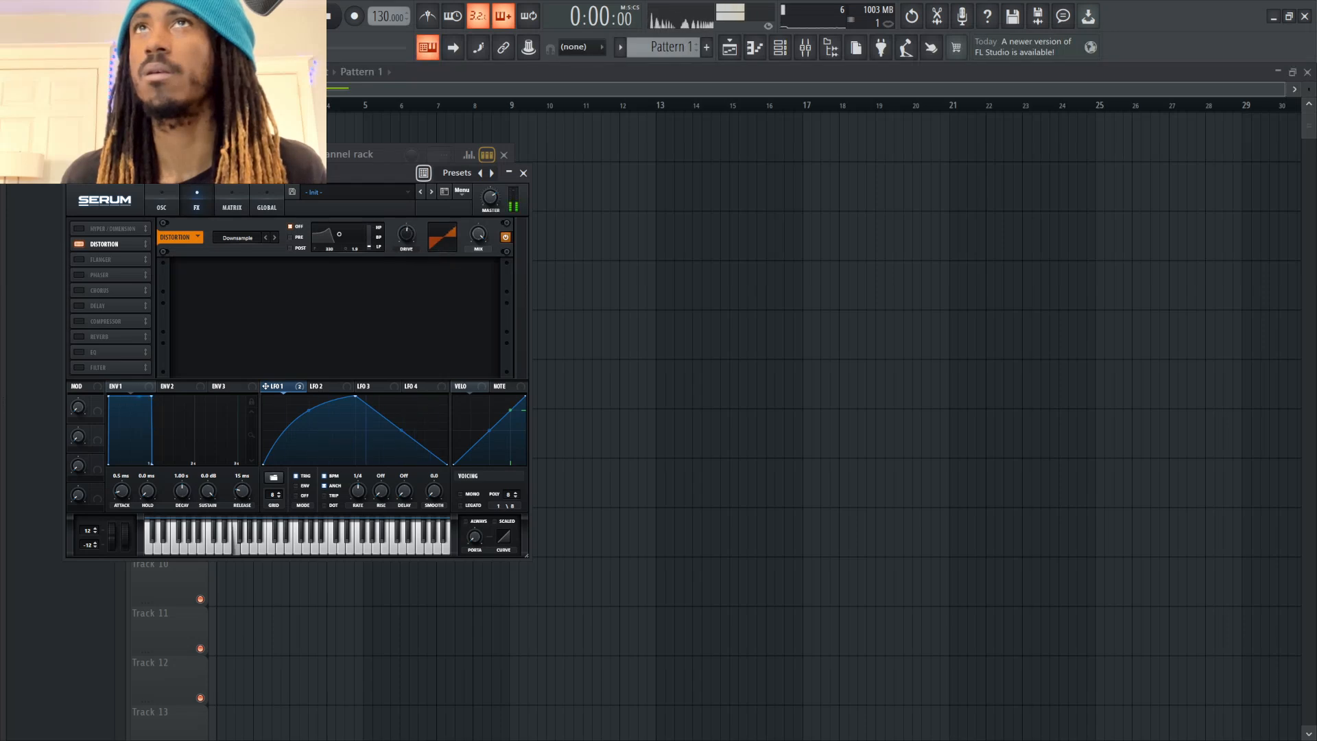
pyautogui.press('b')
pyautogui.click(79, 321)
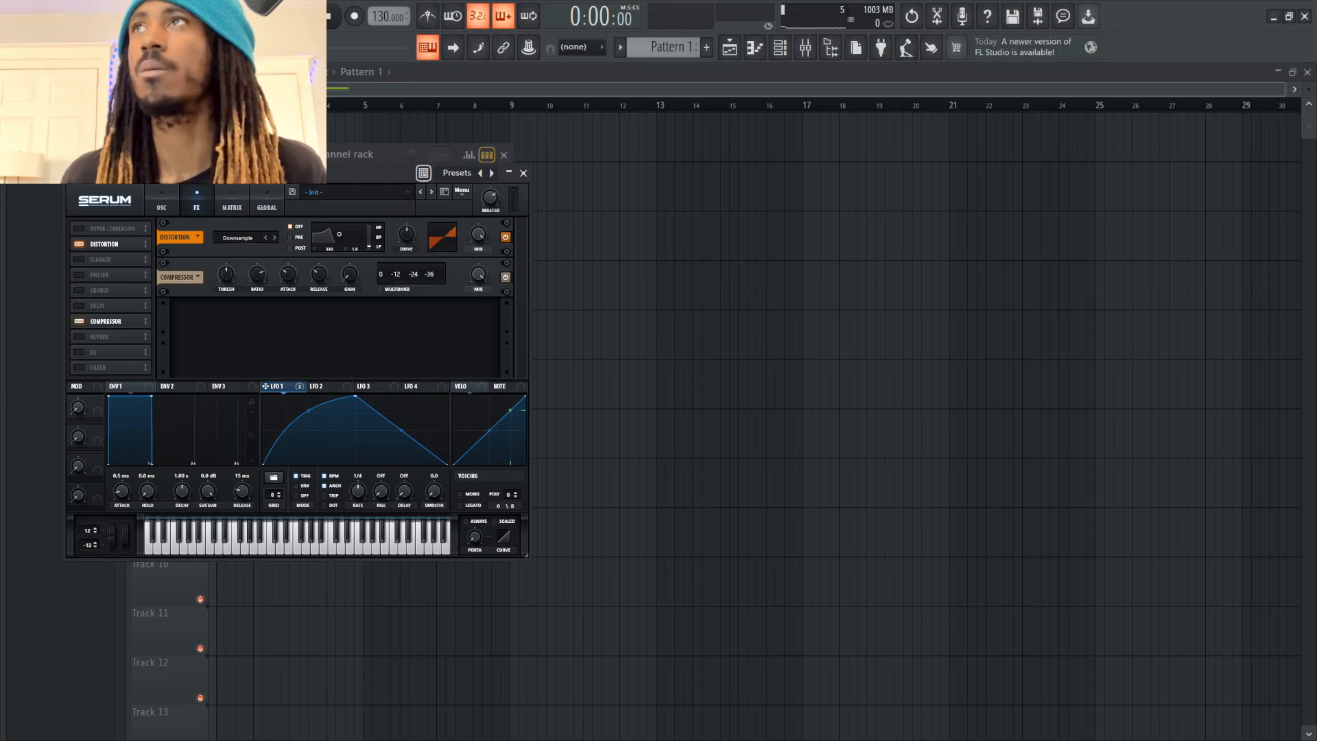
pyautogui.click(381, 289)
pyautogui.press('v')
pyautogui.moveTo(227, 275); pyautogui.dragTo(227, 284)
pyautogui.press('v')
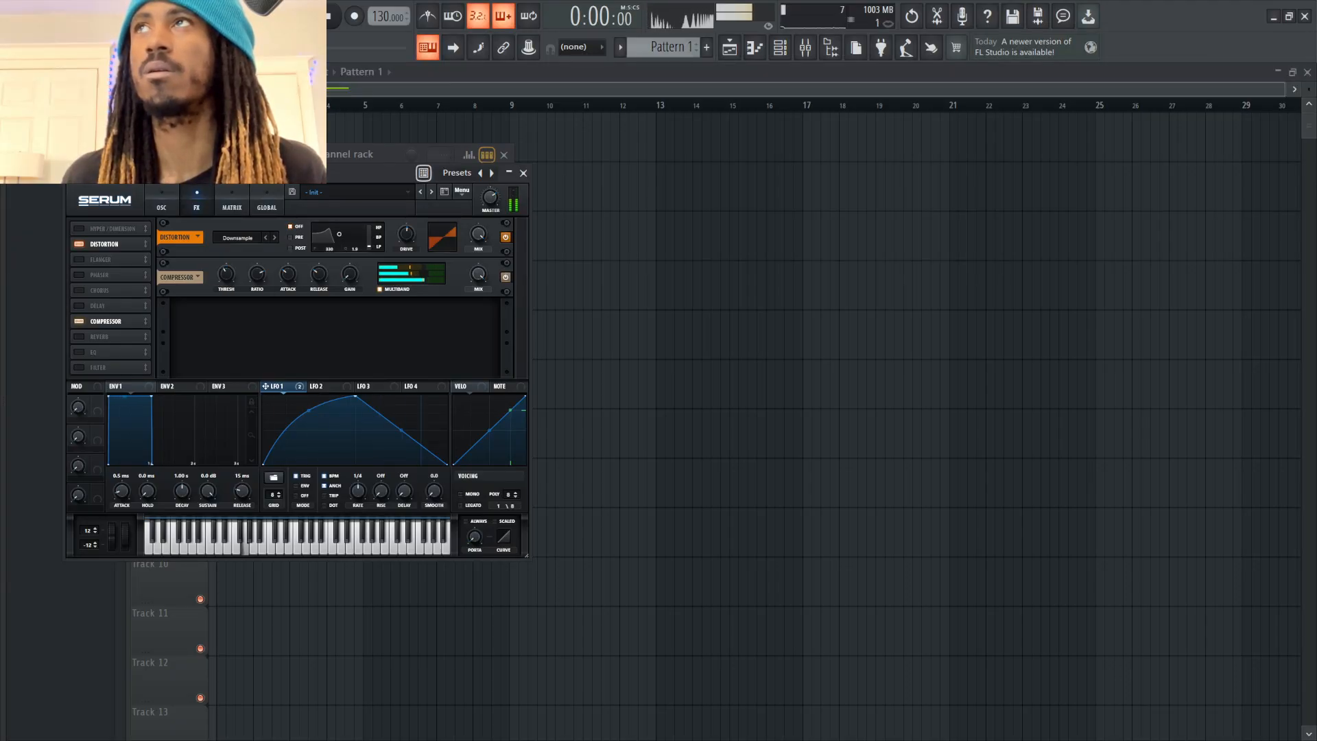
# Set the distortion drive to about 49% while auditioning repeated notes
pyautogui.press('v')
pyautogui.moveTo(406, 235); pyautogui.dragTo(406, 243)
pyautogui.press('v')
pyautogui.press('v')
pyautogui.press('v')
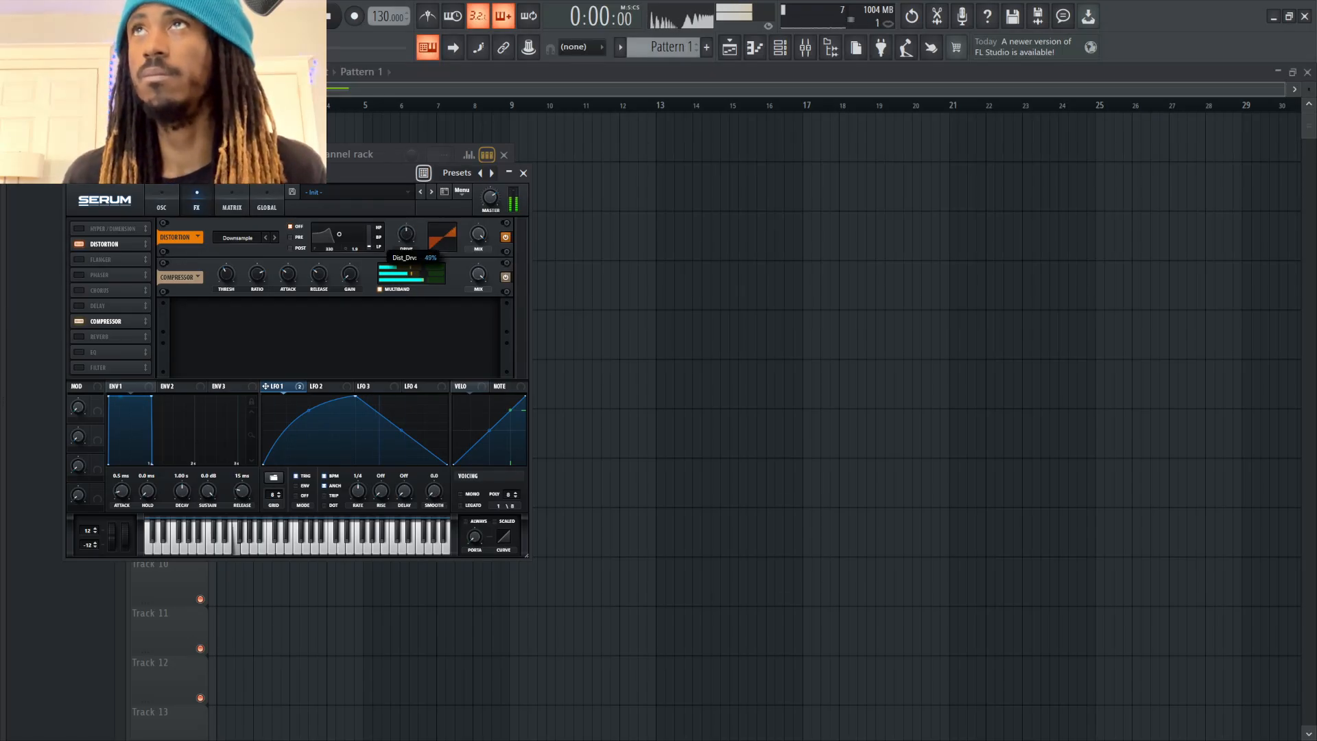
pyautogui.press('b')
# Raise the main filter's cutoff while auditioning the sound with test notes
pyautogui.click(162, 207)
pyautogui.press('b')
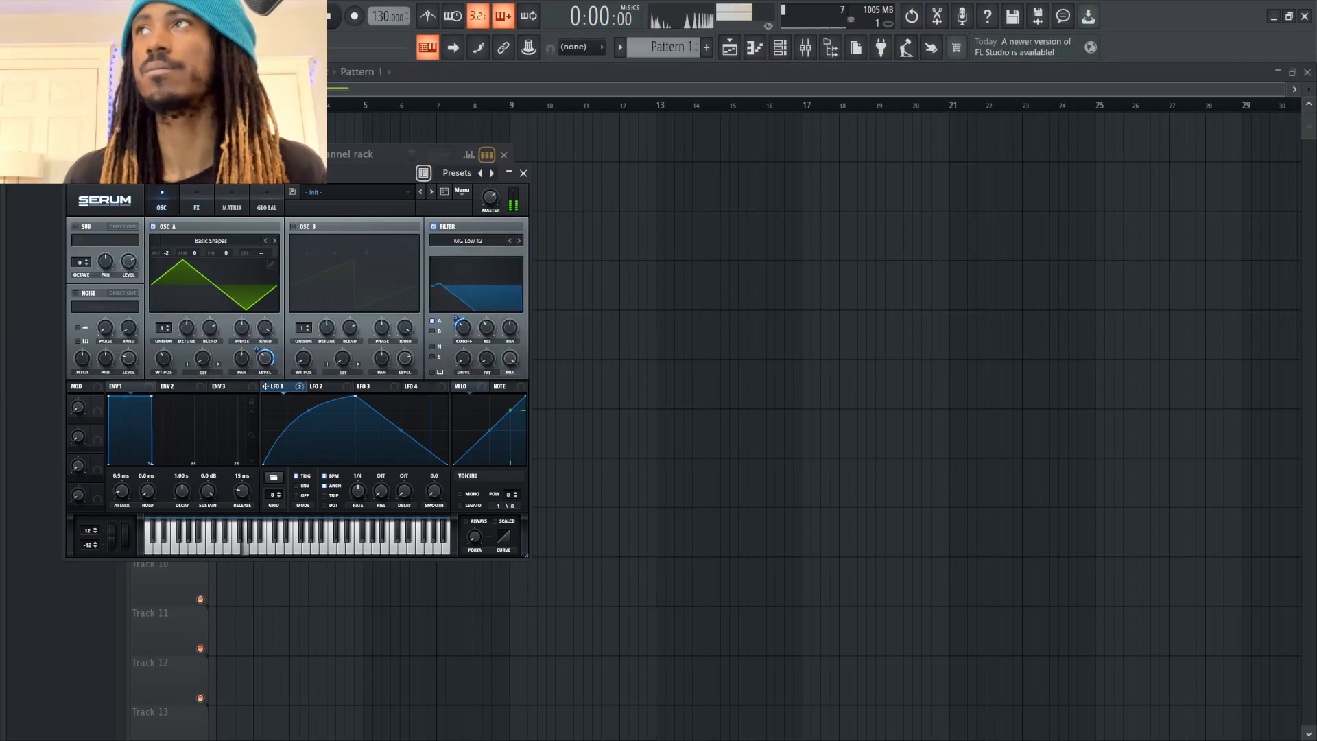
pyautogui.moveTo(464, 328); pyautogui.dragTo(464, 312)
pyautogui.press('v')
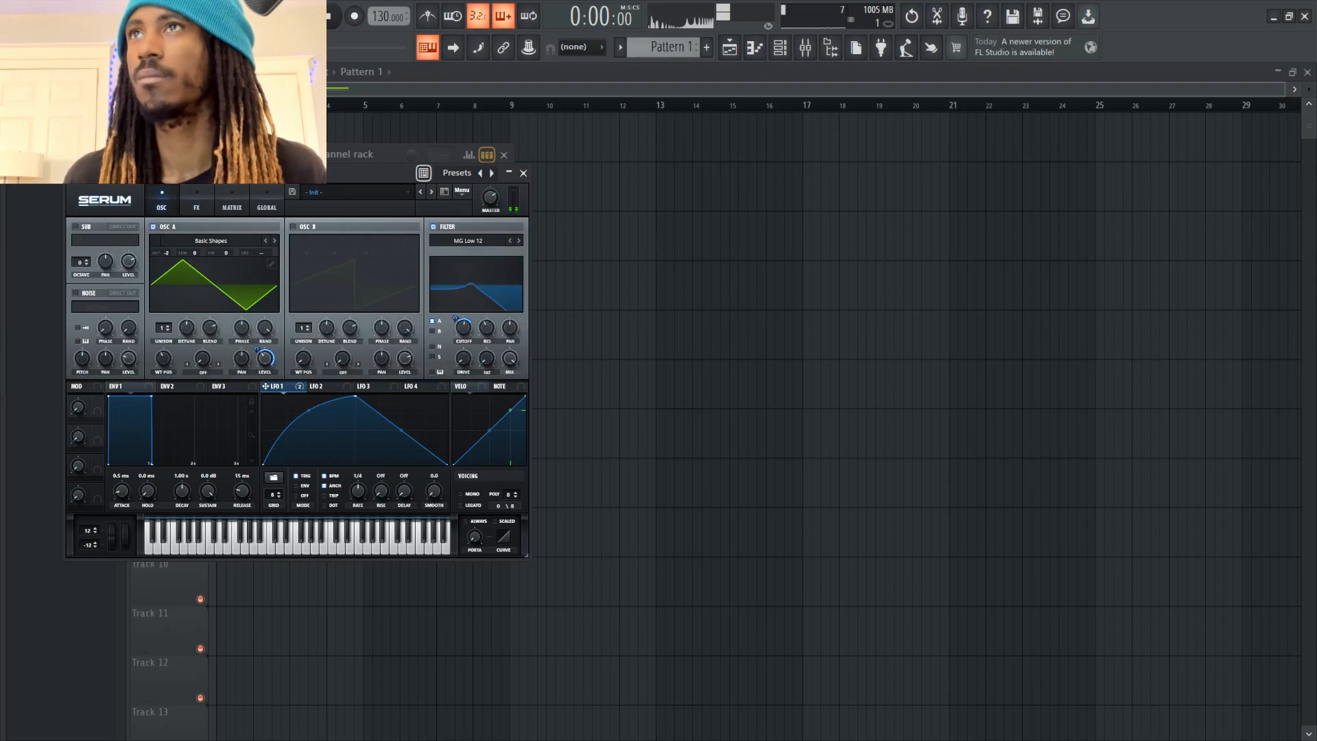
pyautogui.press('v')
# Lower oscillator A's base level and fine-tune the main filter's cutoff while playing test notes
pyautogui.moveTo(265, 358); pyautogui.dragTo(265, 384)
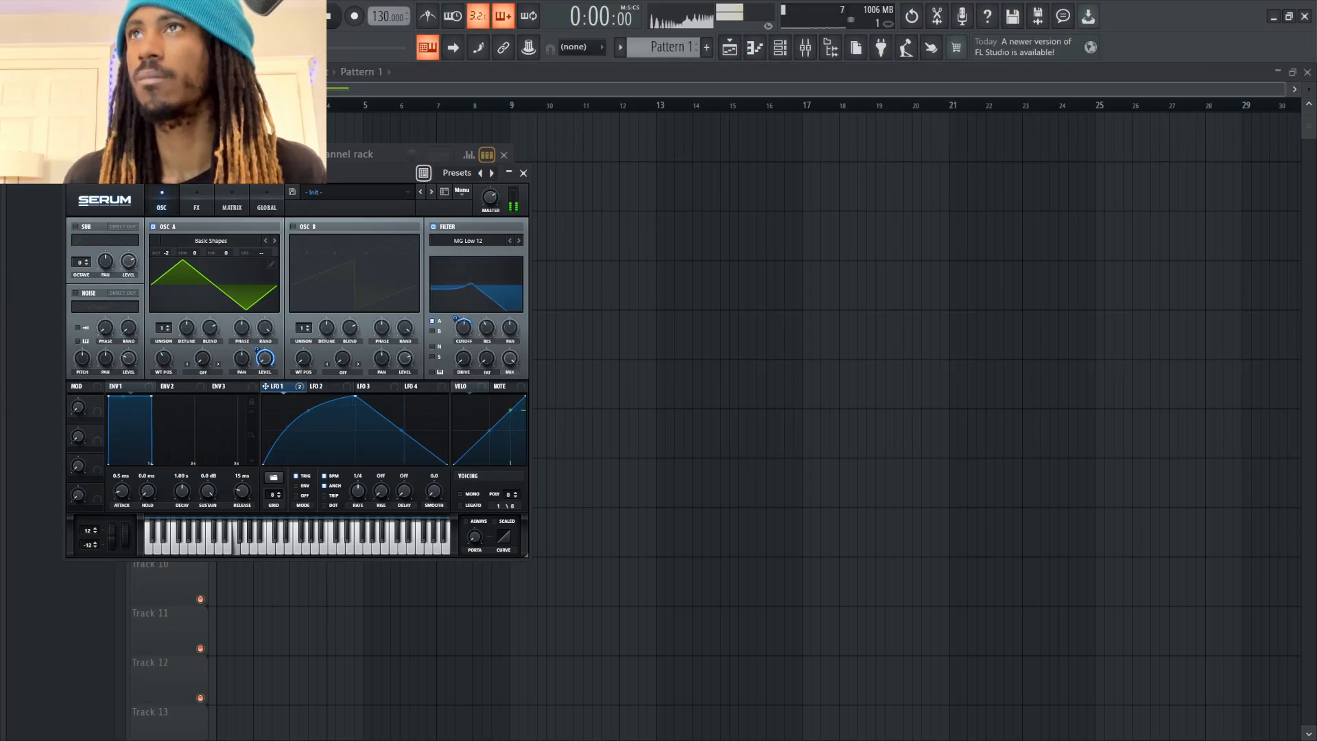
pyautogui.press('b')
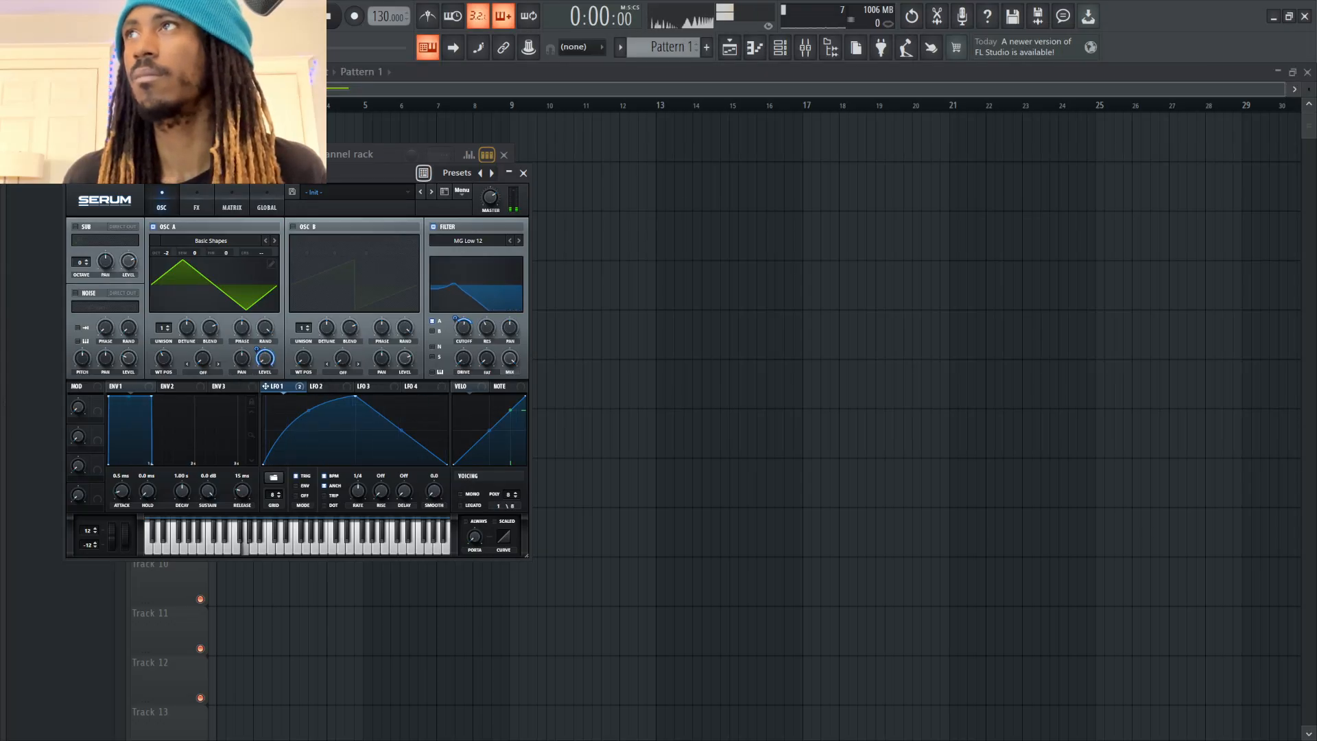
pyautogui.press('b')
pyautogui.moveTo(464, 327); pyautogui.dragTo(464, 320)
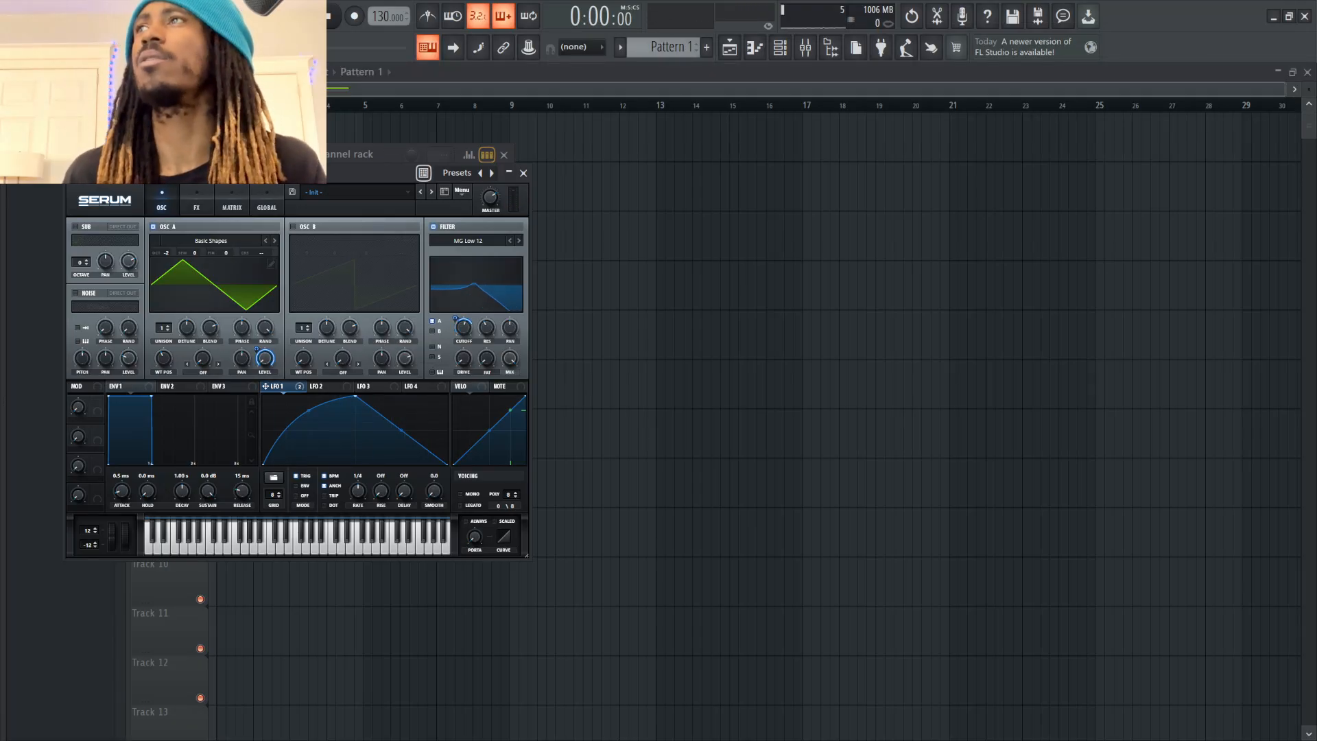
pyautogui.moveTo(464, 328); pyautogui.dragTo(464, 339)
pyautogui.press('v')
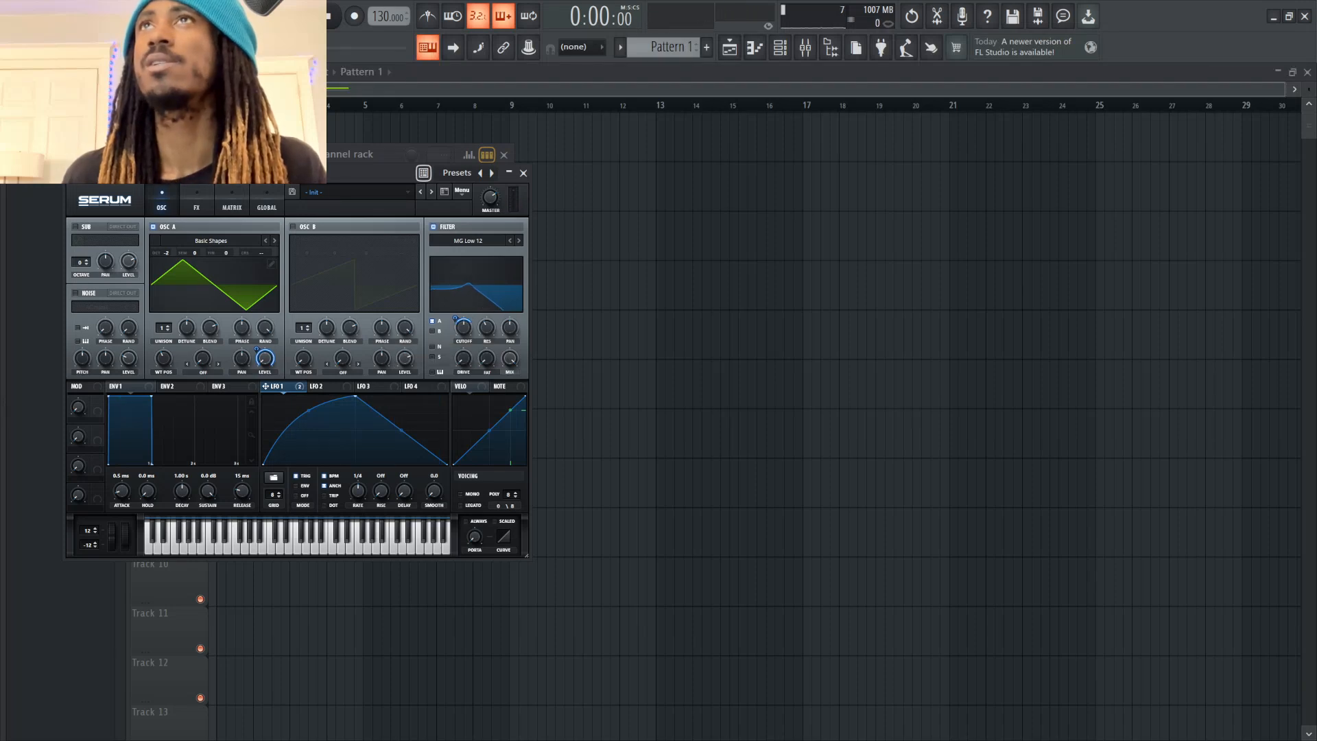
# Keep the distortion type on Downsample and add an effects filter using the SampHold type from the Misc category
pyautogui.click(196, 207)
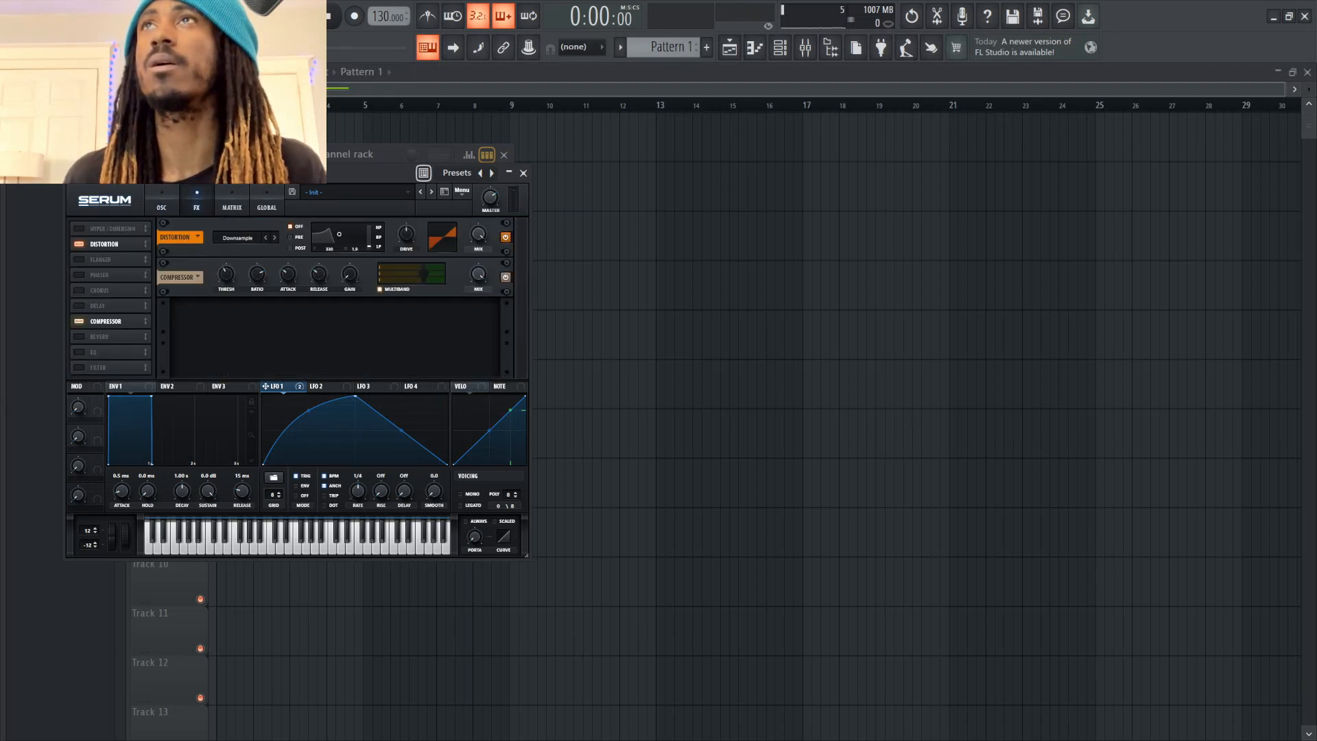
pyautogui.click(237, 238)
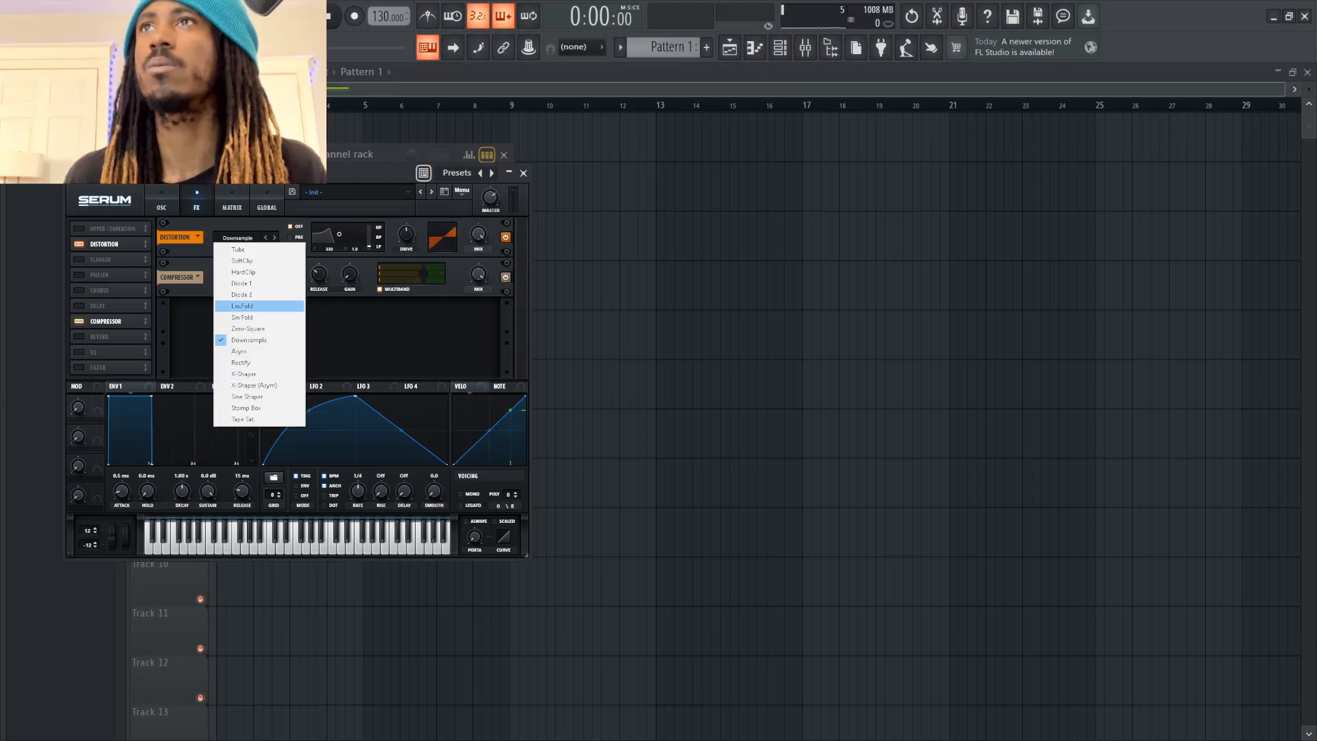
pyautogui.click(248, 340)
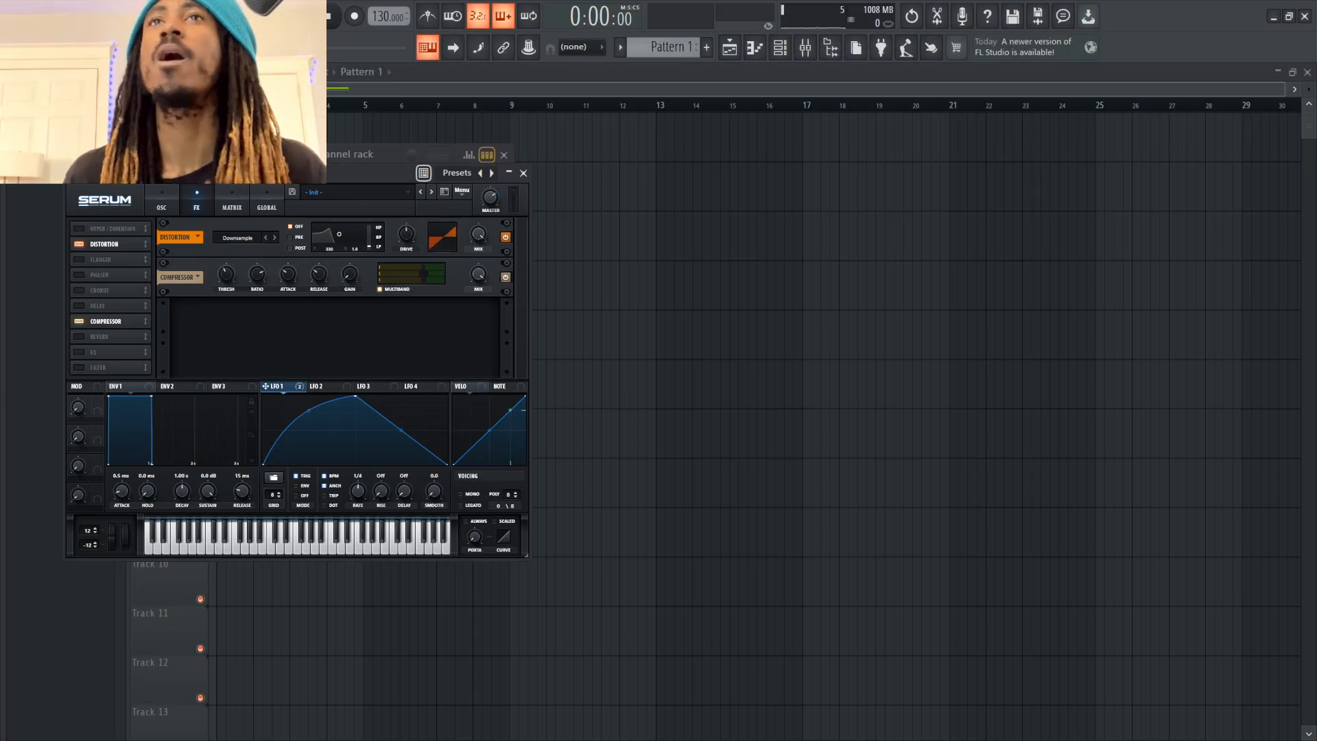
pyautogui.click(79, 368)
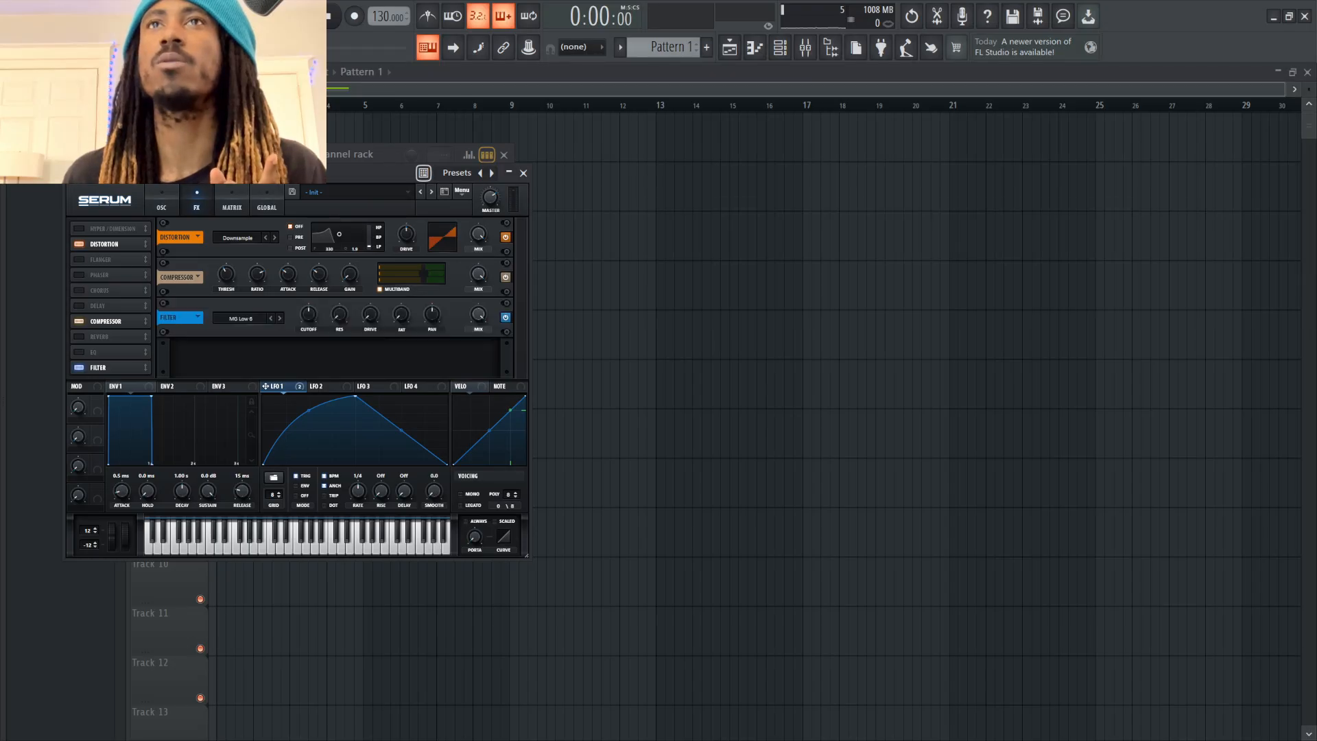
pyautogui.click(242, 318)
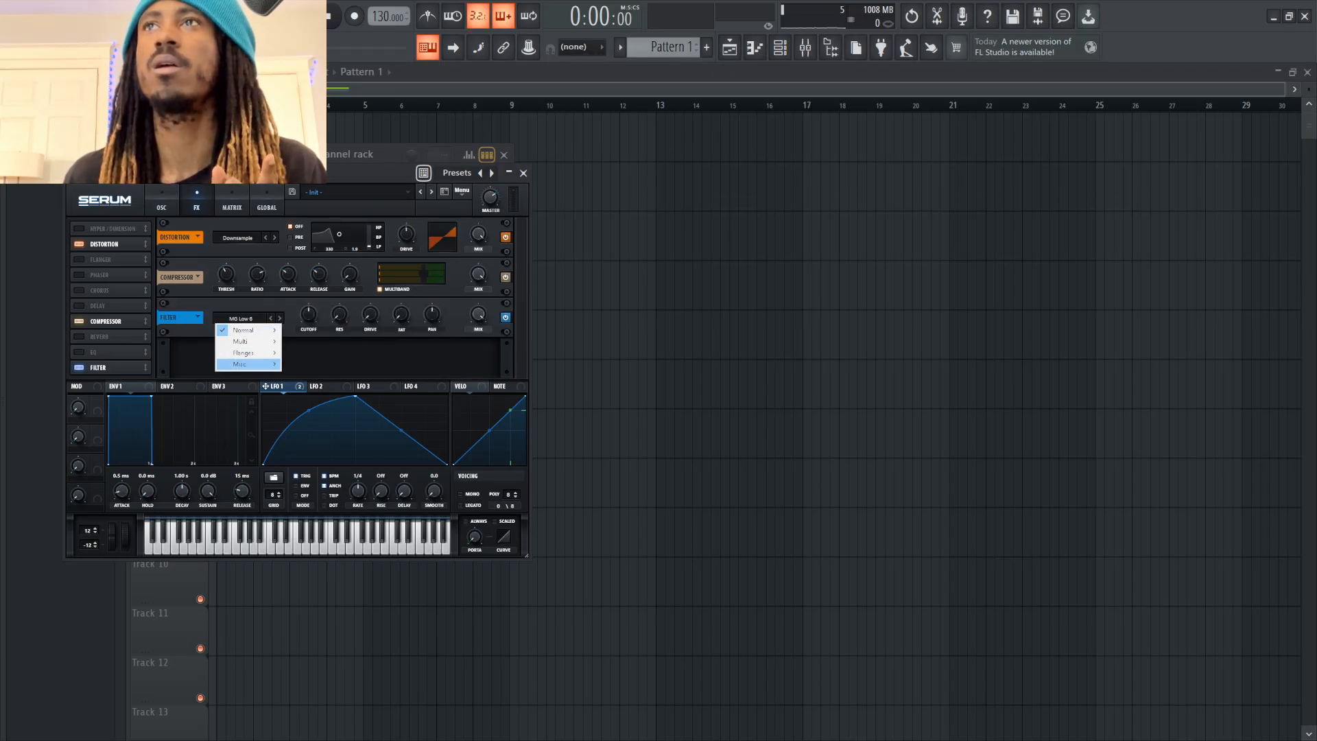
pyautogui.moveTo(243, 364)
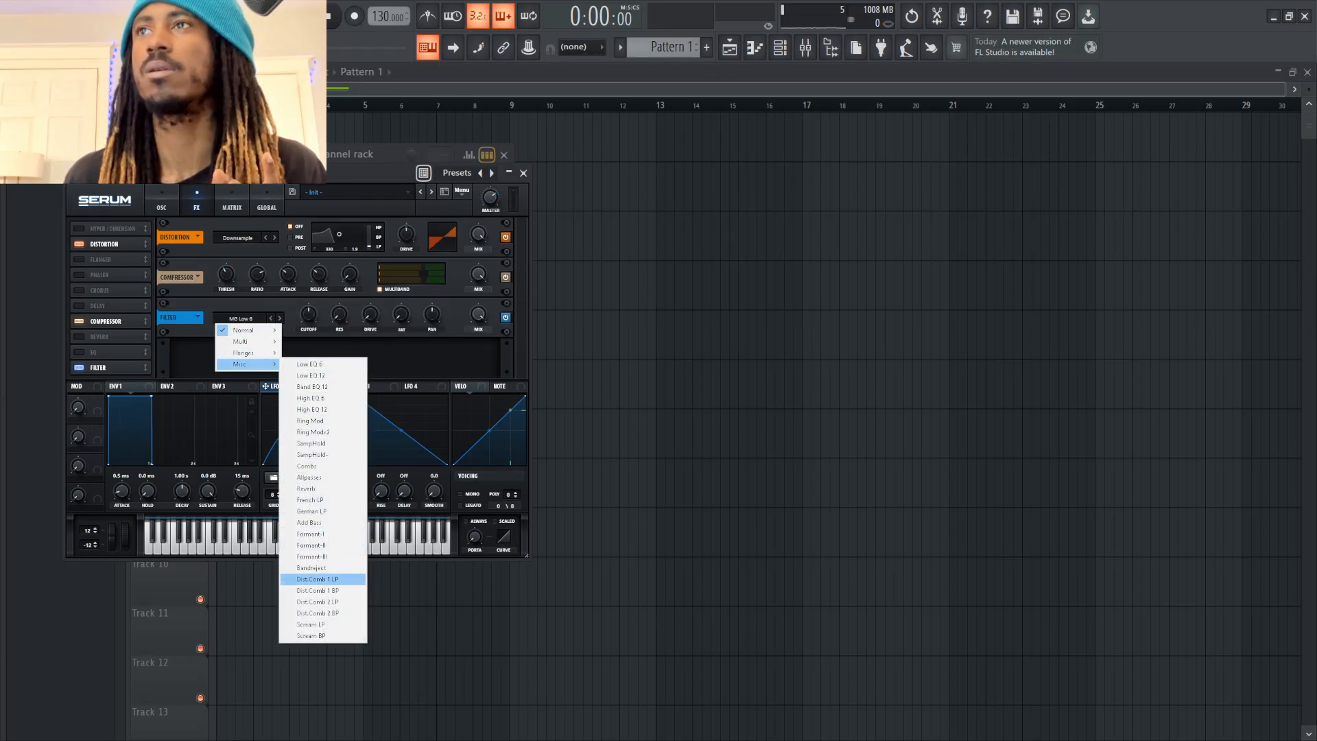
pyautogui.click(311, 443)
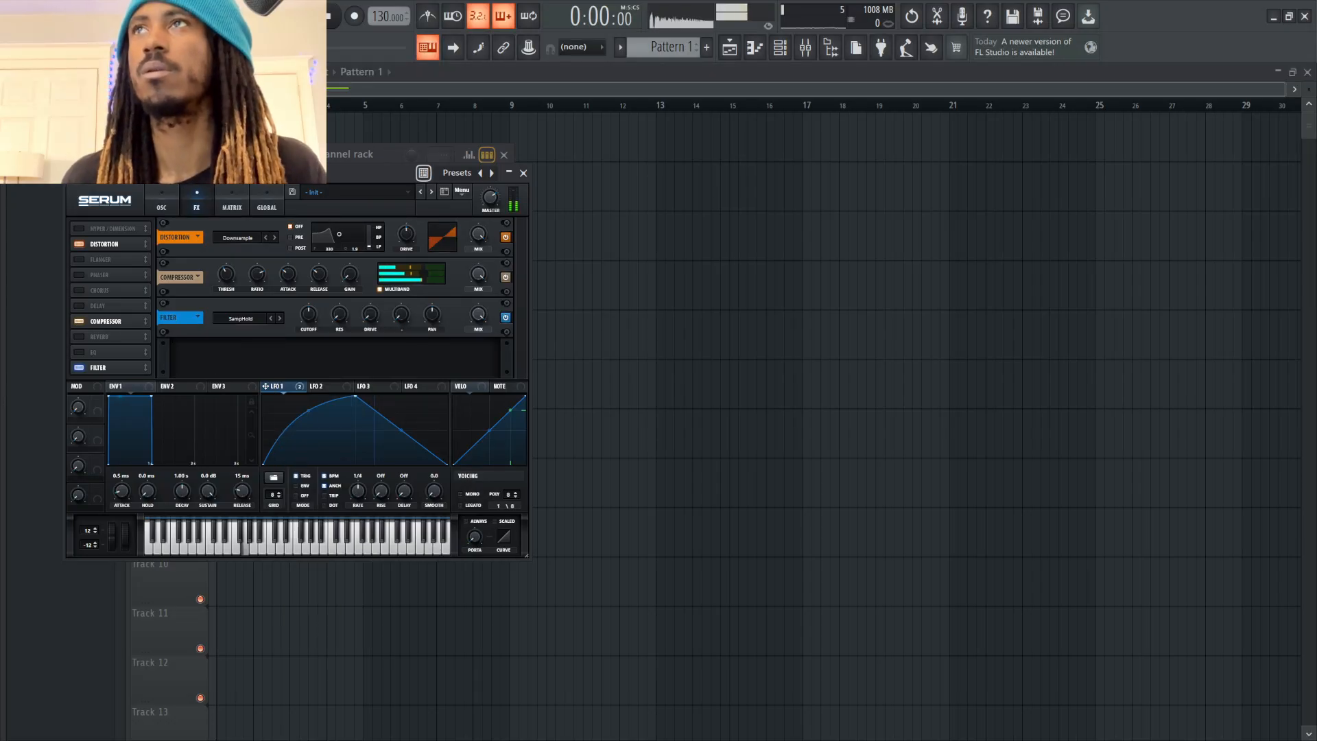
# Compare the effects filter's SampHold and SampHold- types while adjusting cutoff and resonance, finishing on SampHold with a raised cutoff
pyautogui.moveTo(309, 314); pyautogui.dragTo(309, 350)
pyautogui.click(279, 318)
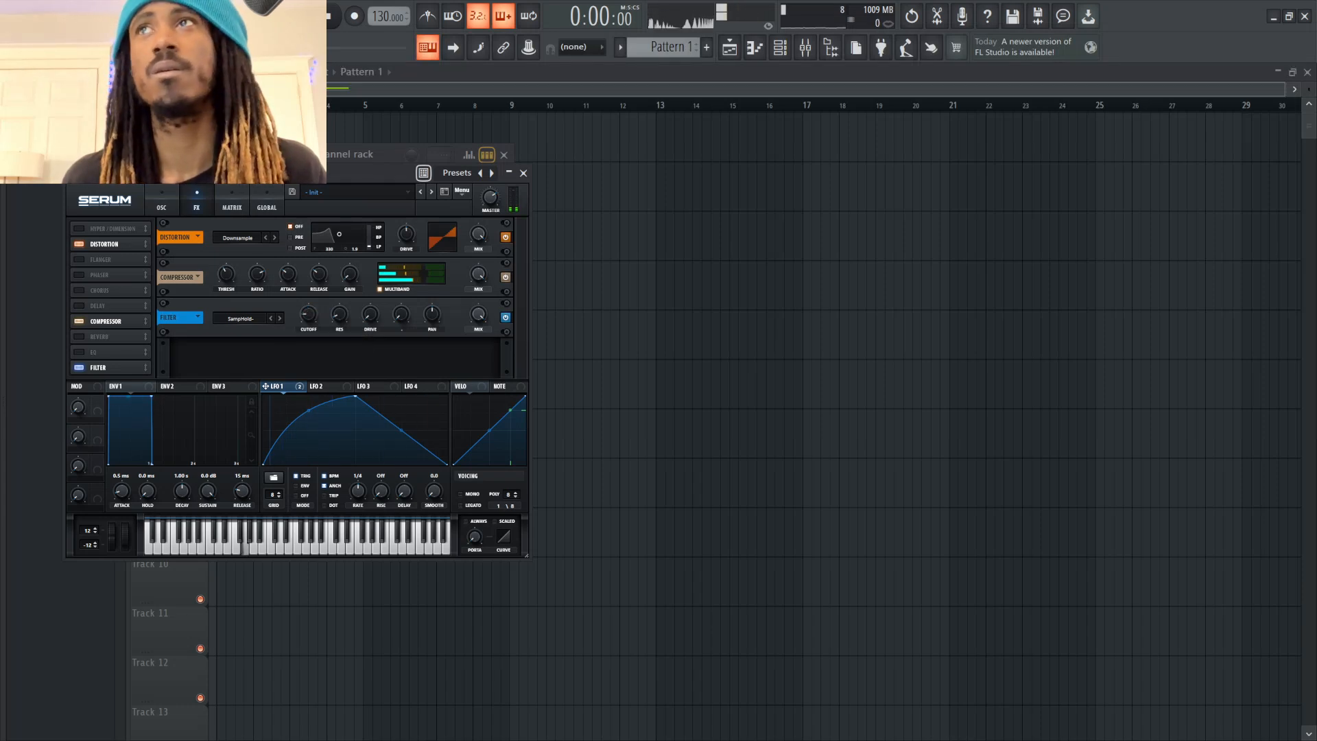
pyautogui.moveTo(309, 315); pyautogui.dragTo(340, 288)
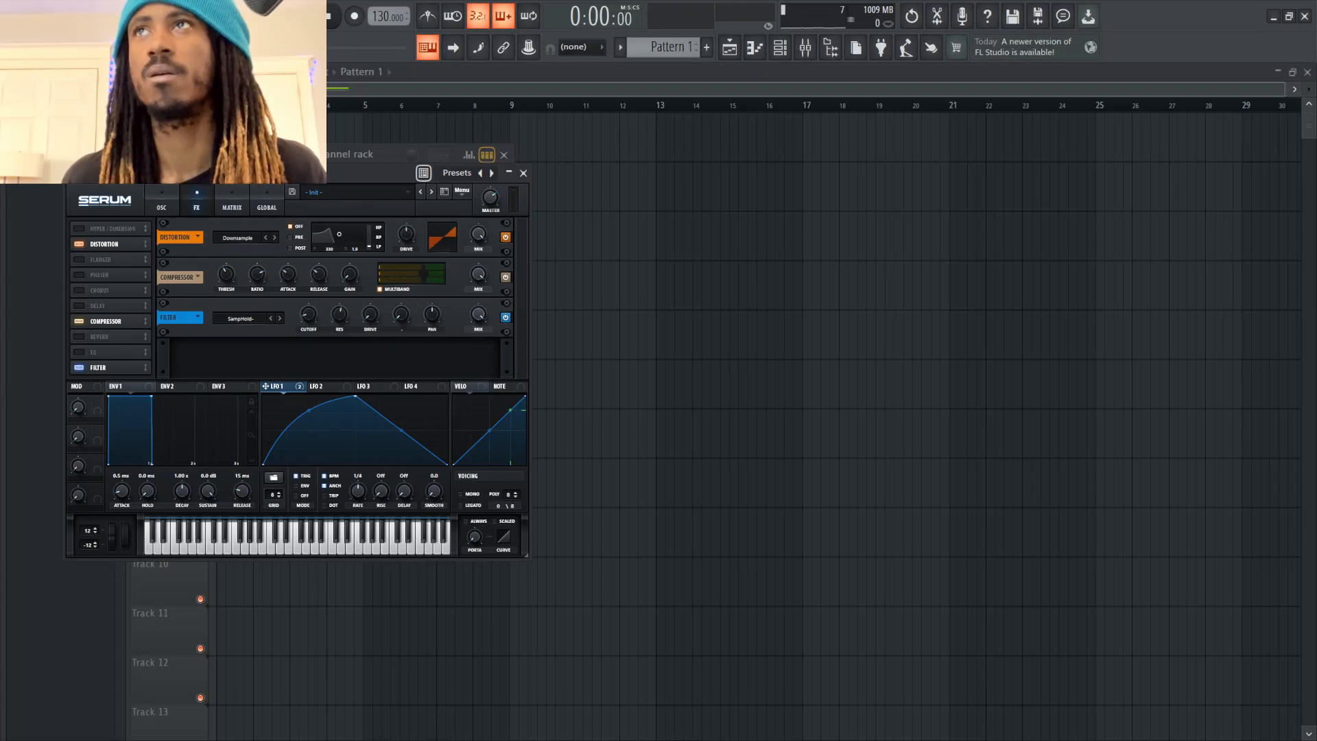
pyautogui.click(271, 318)
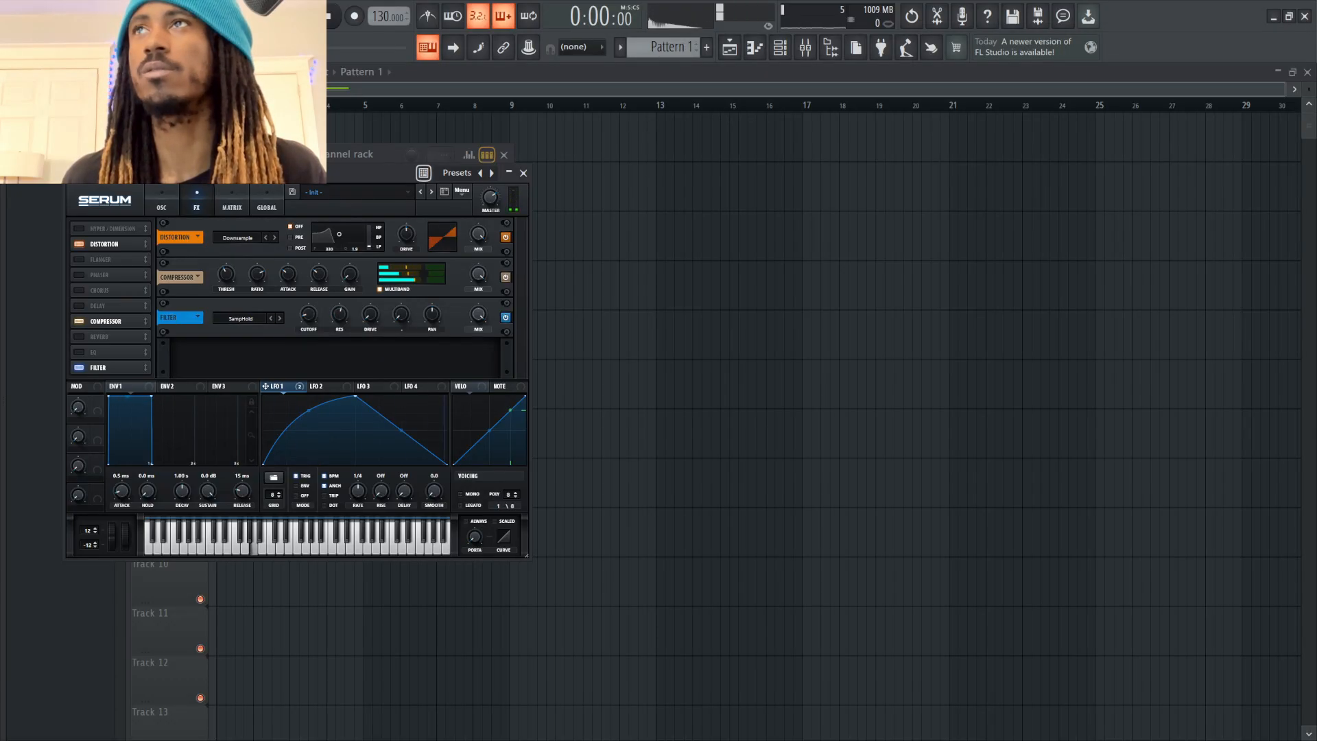
pyautogui.moveTo(309, 315); pyautogui.dragTo(308, 226)
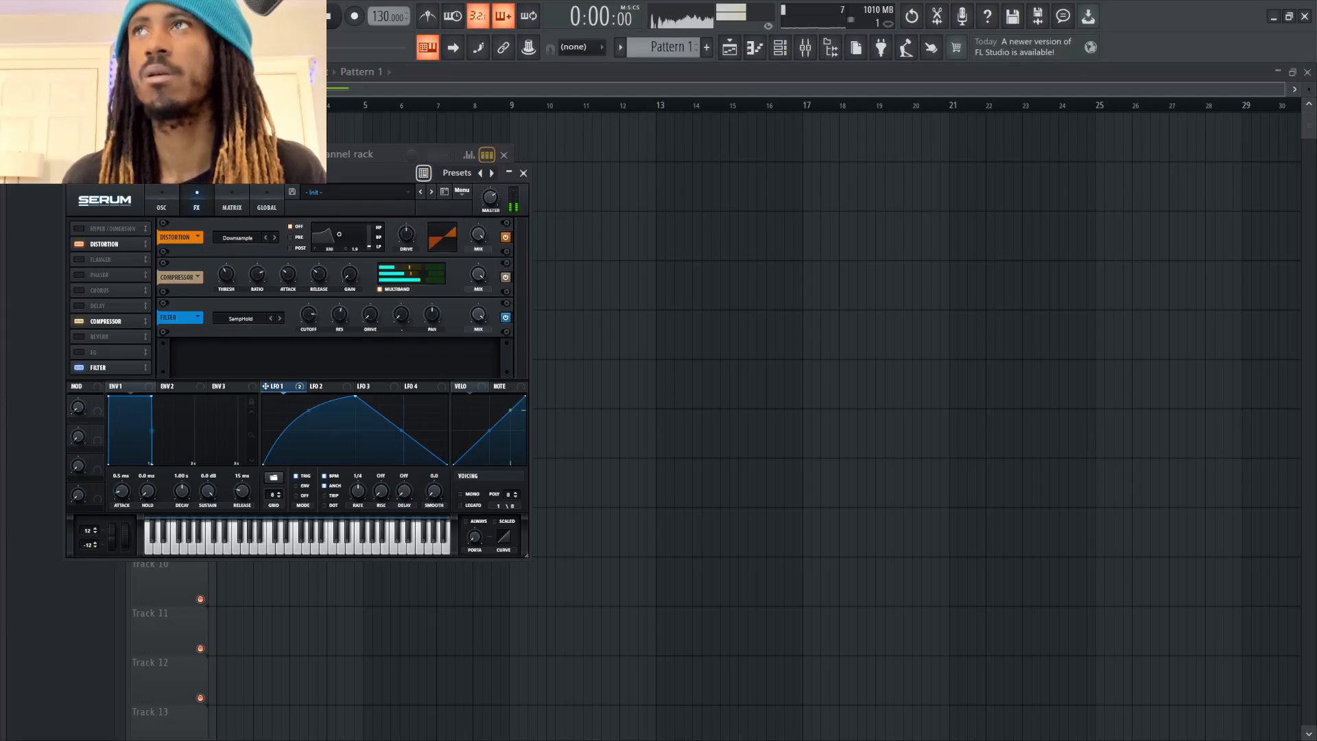
# Adjust the effects filter's resonance and cutoff, and raise the main filter's resonance
pyautogui.moveTo(339, 314); pyautogui.dragTo(340, 367)
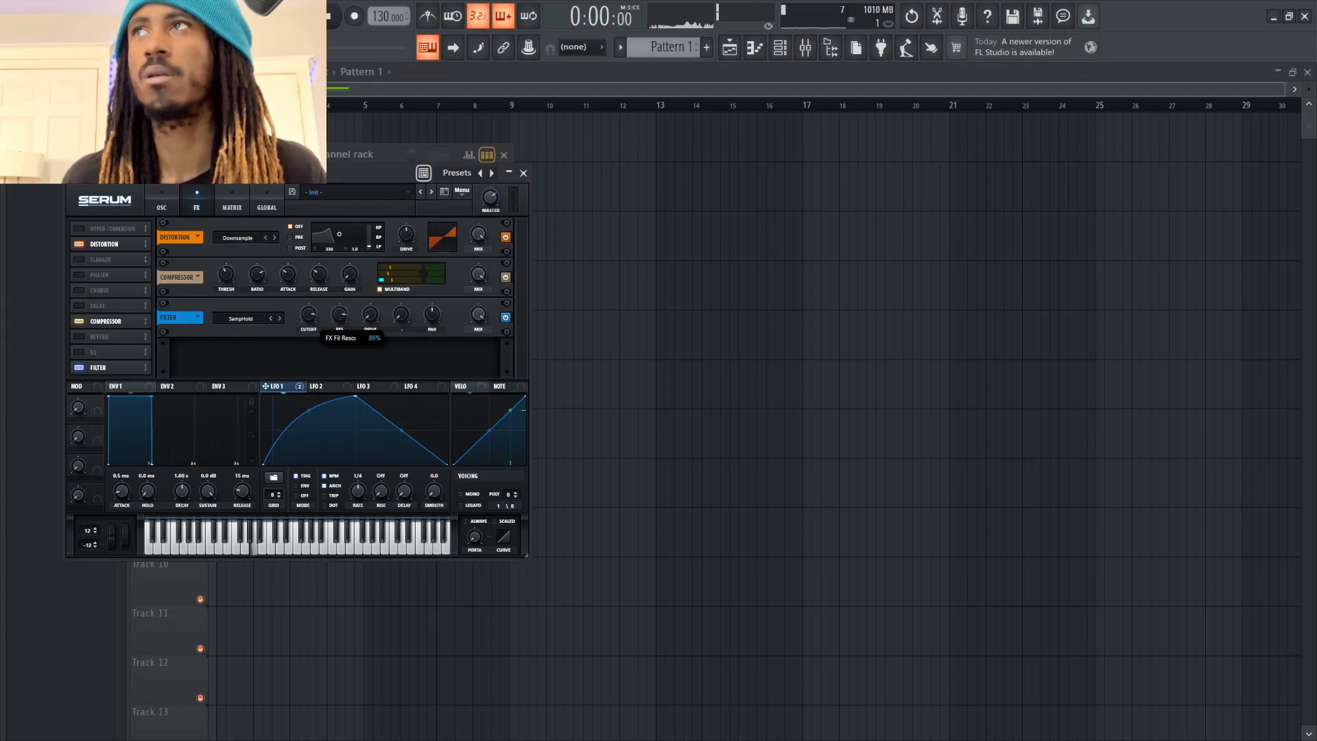
pyautogui.moveTo(309, 315); pyautogui.dragTo(309, 351)
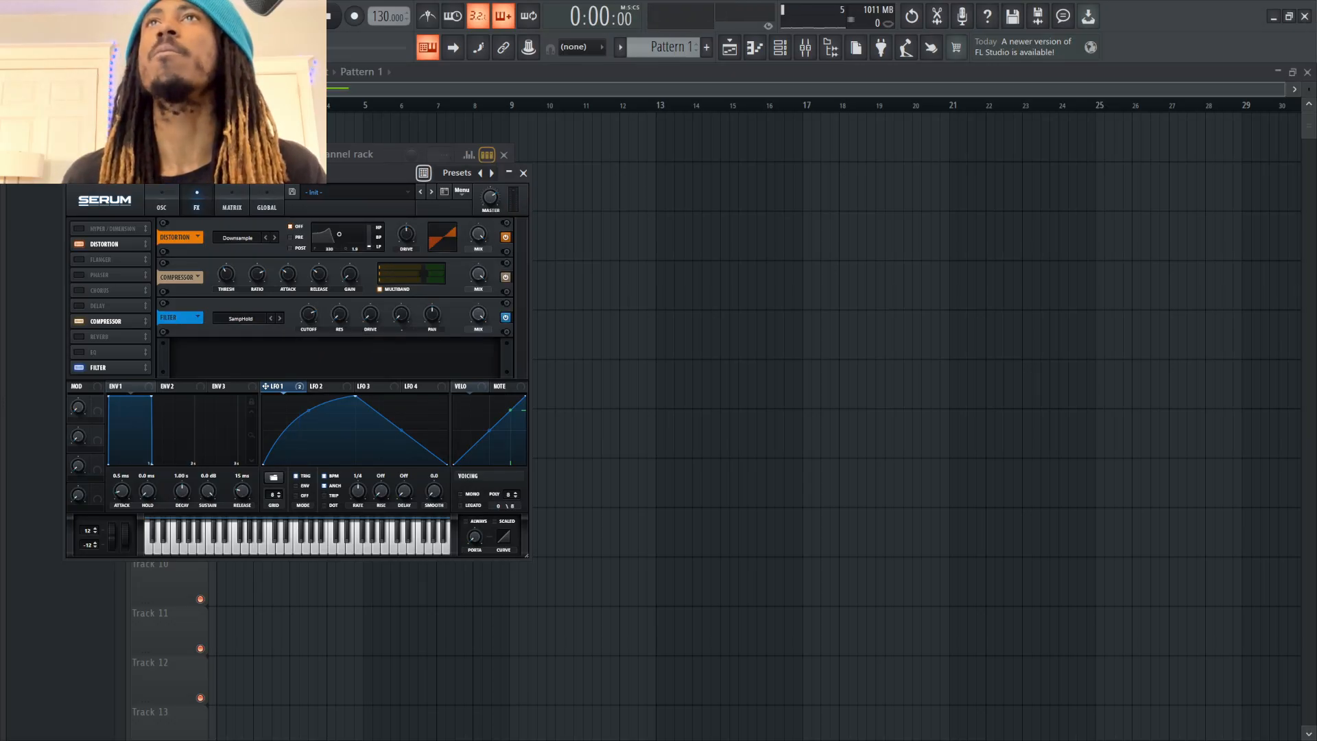
pyautogui.click(161, 207)
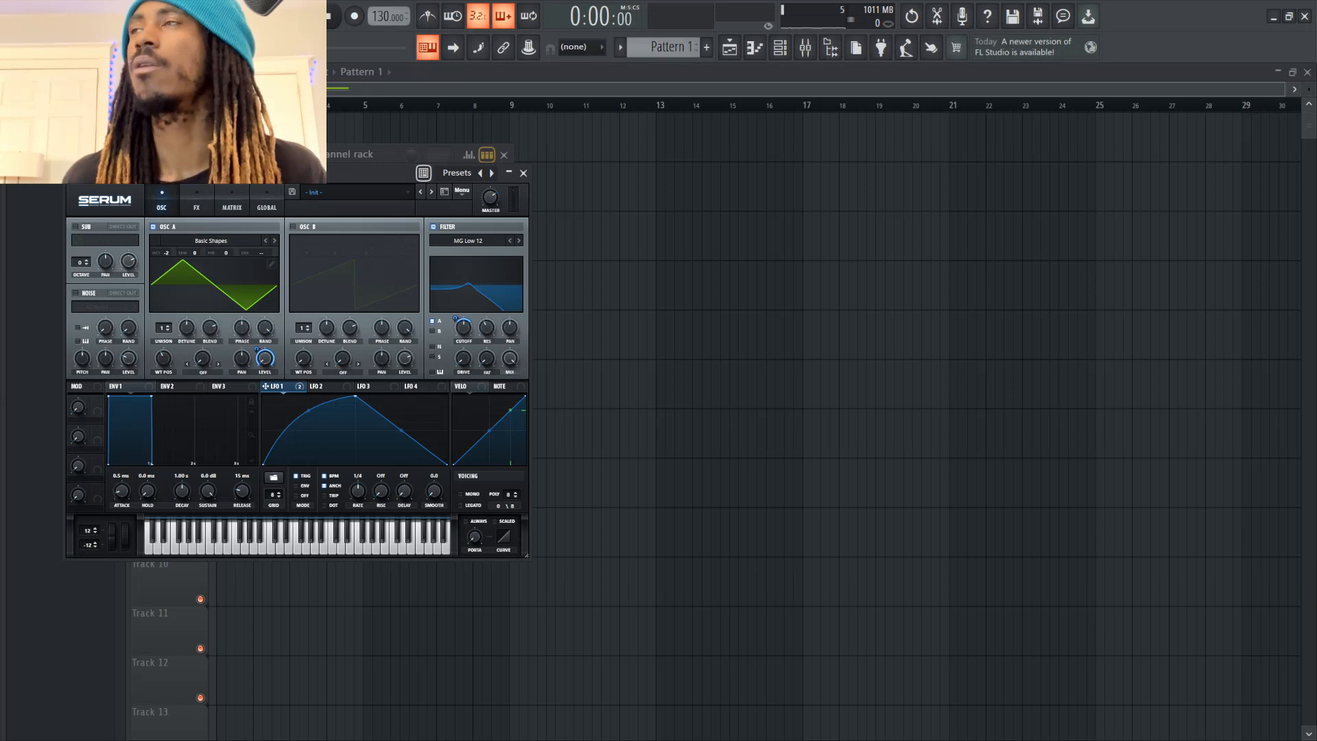
pyautogui.moveTo(487, 328); pyautogui.dragTo(488, 304)
pyautogui.click(196, 206)
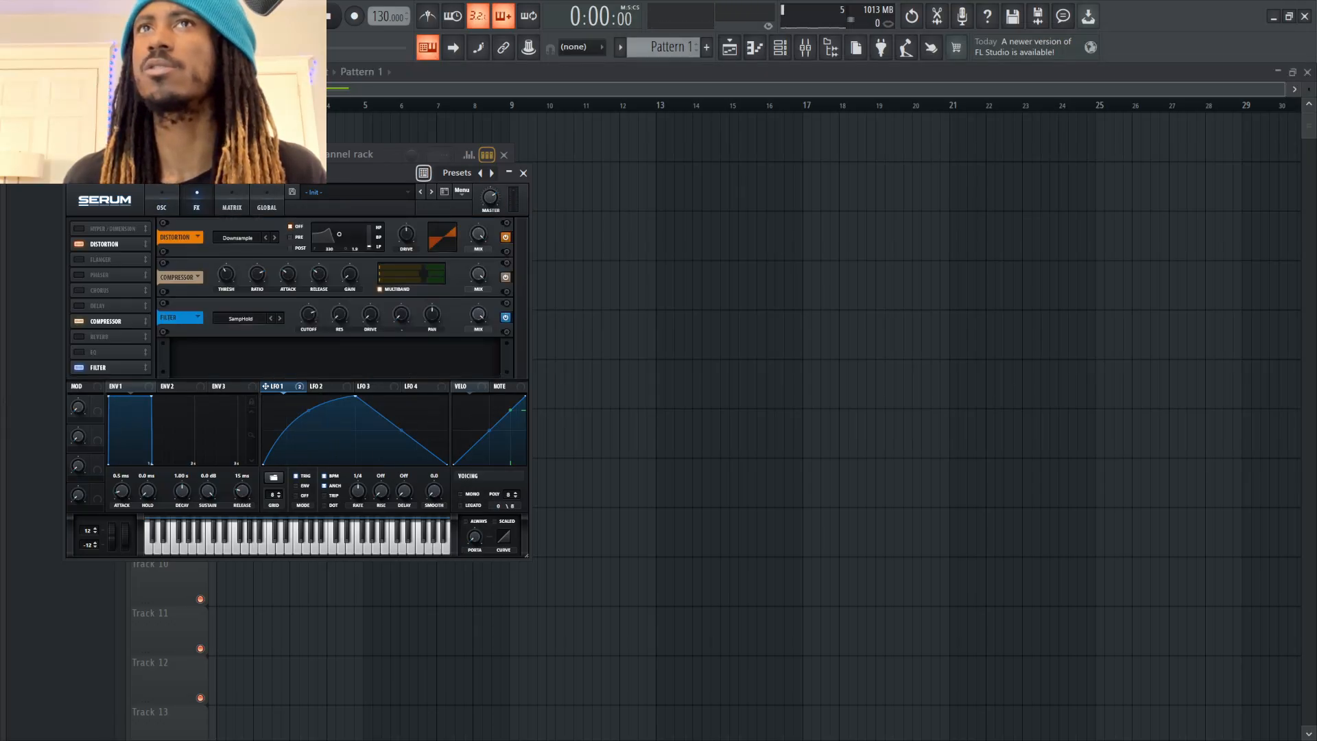
# Place the effects filter between the distortion and compressor, and compare its SampHold and SampHold- types while tuning the cutoff
pyautogui.click(78, 367)
pyautogui.moveTo(103, 367); pyautogui.dragTo(103, 275)
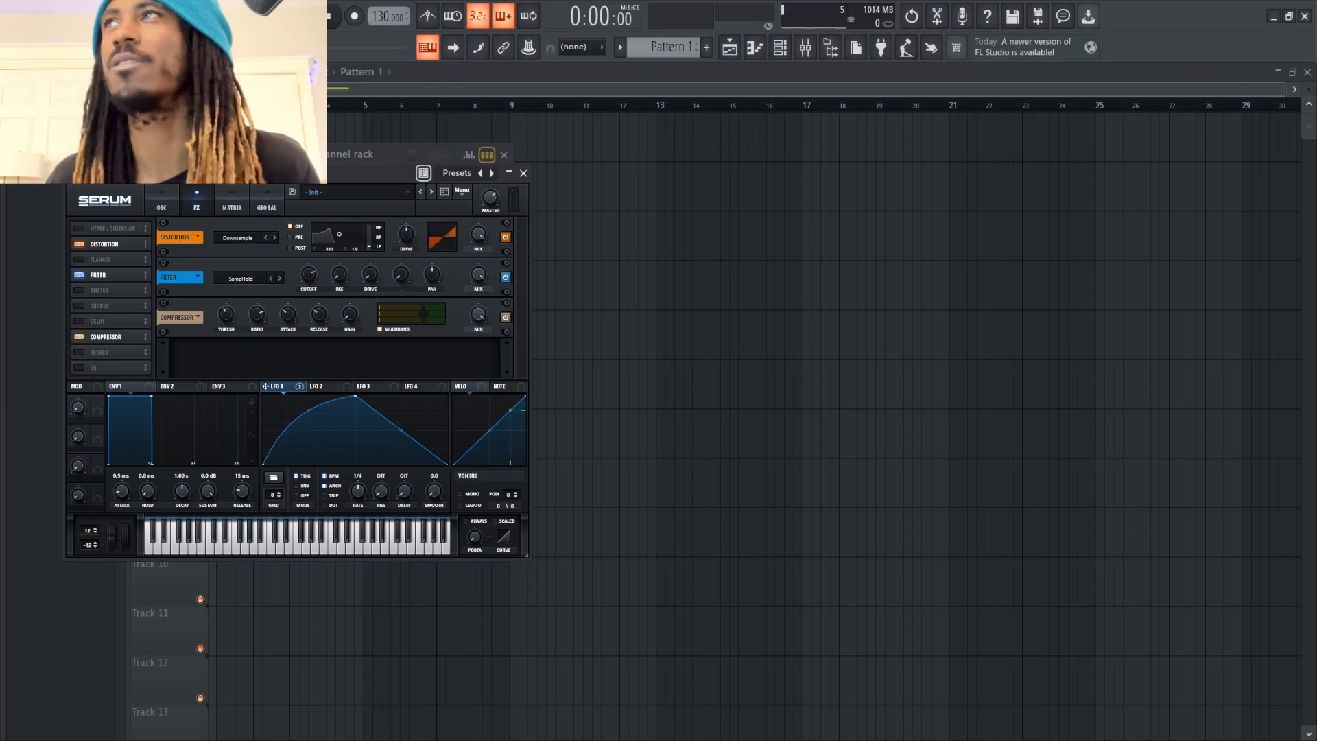
pyautogui.moveTo(309, 274); pyautogui.dragTo(339, 291)
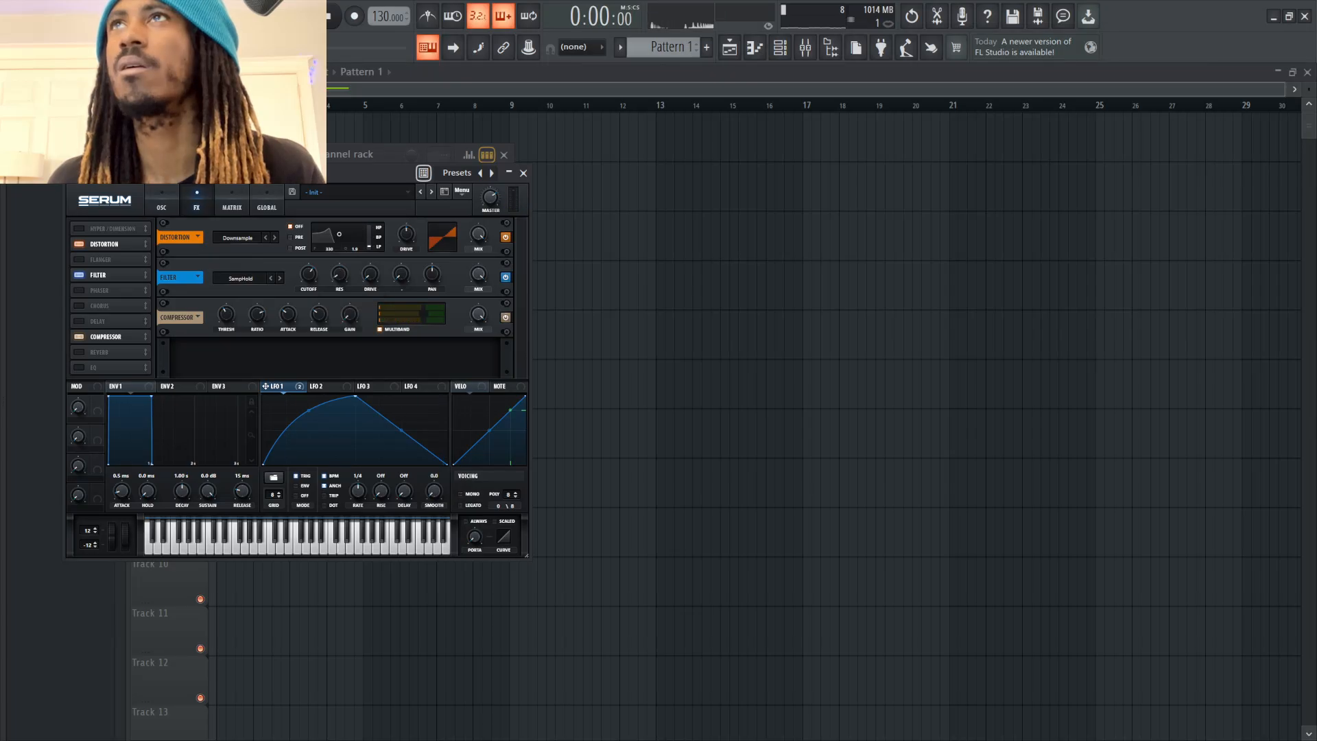
pyautogui.click(280, 277)
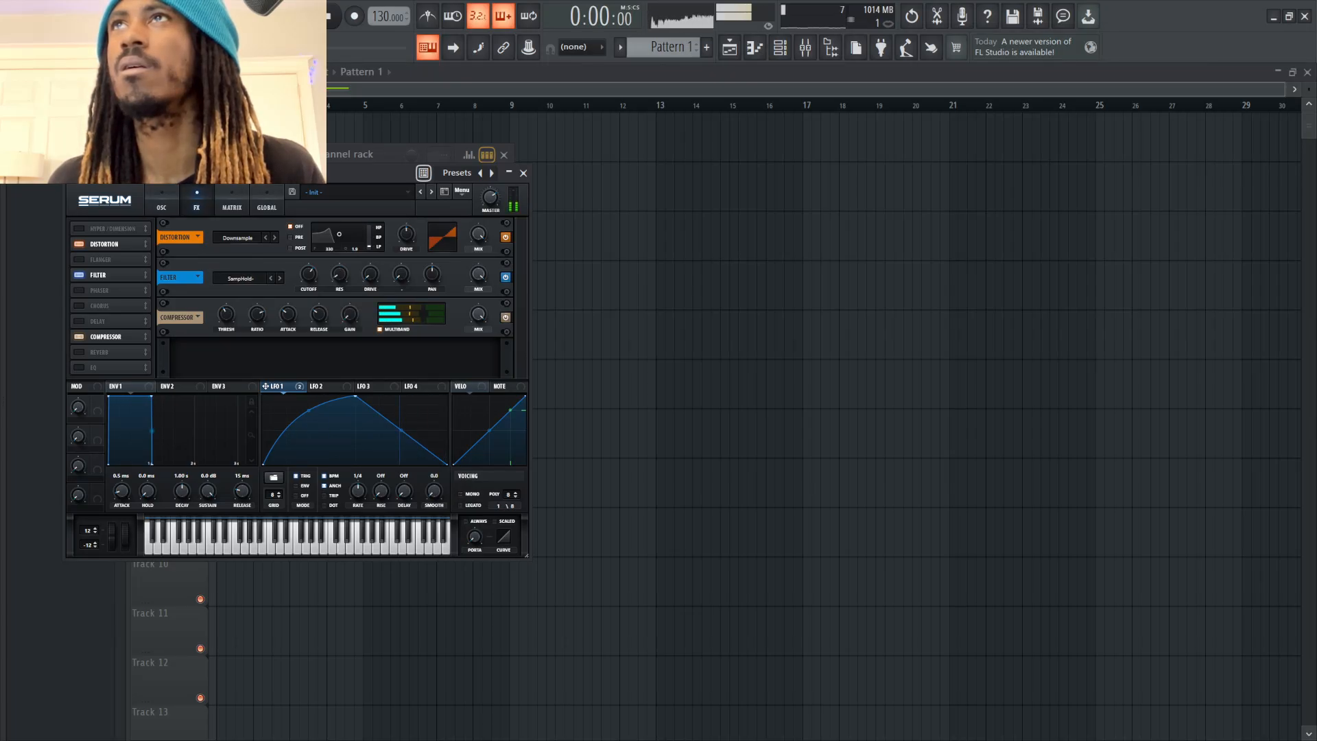
pyautogui.click(308, 274)
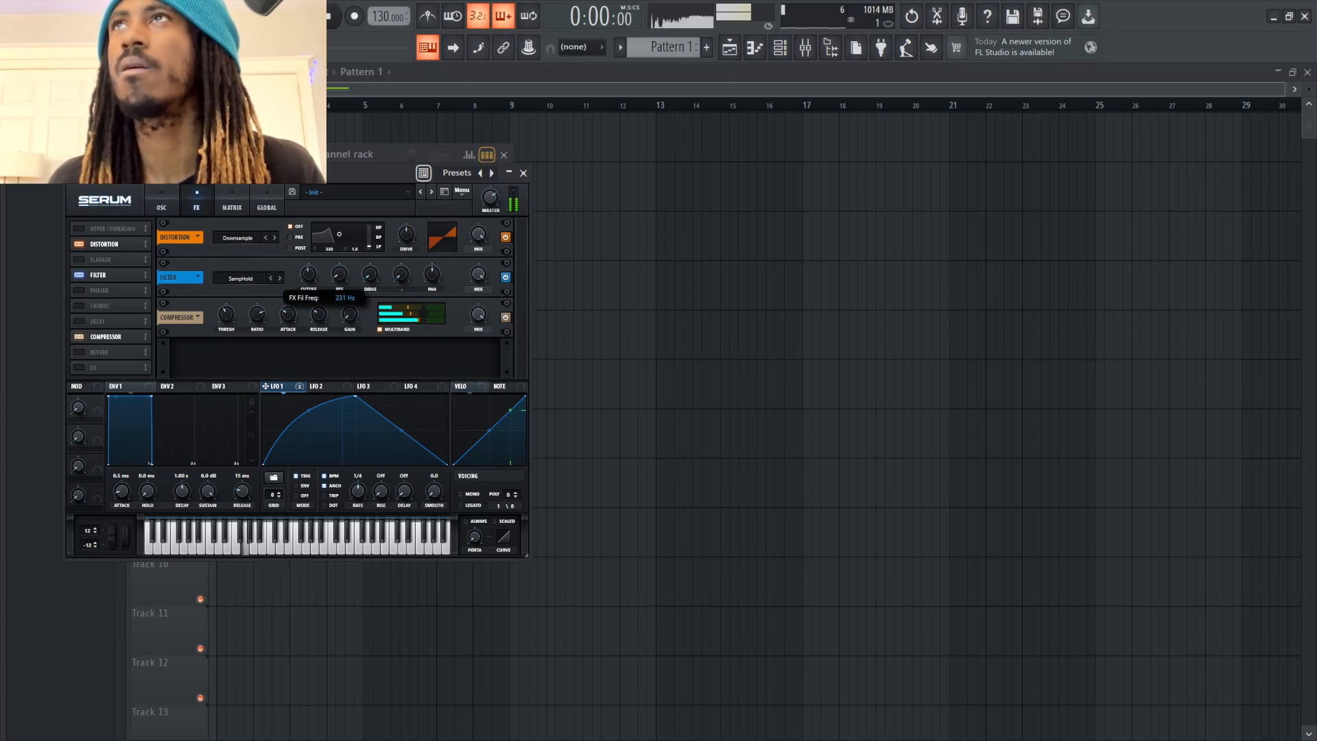
pyautogui.moveTo(309, 275); pyautogui.dragTo(309, 269)
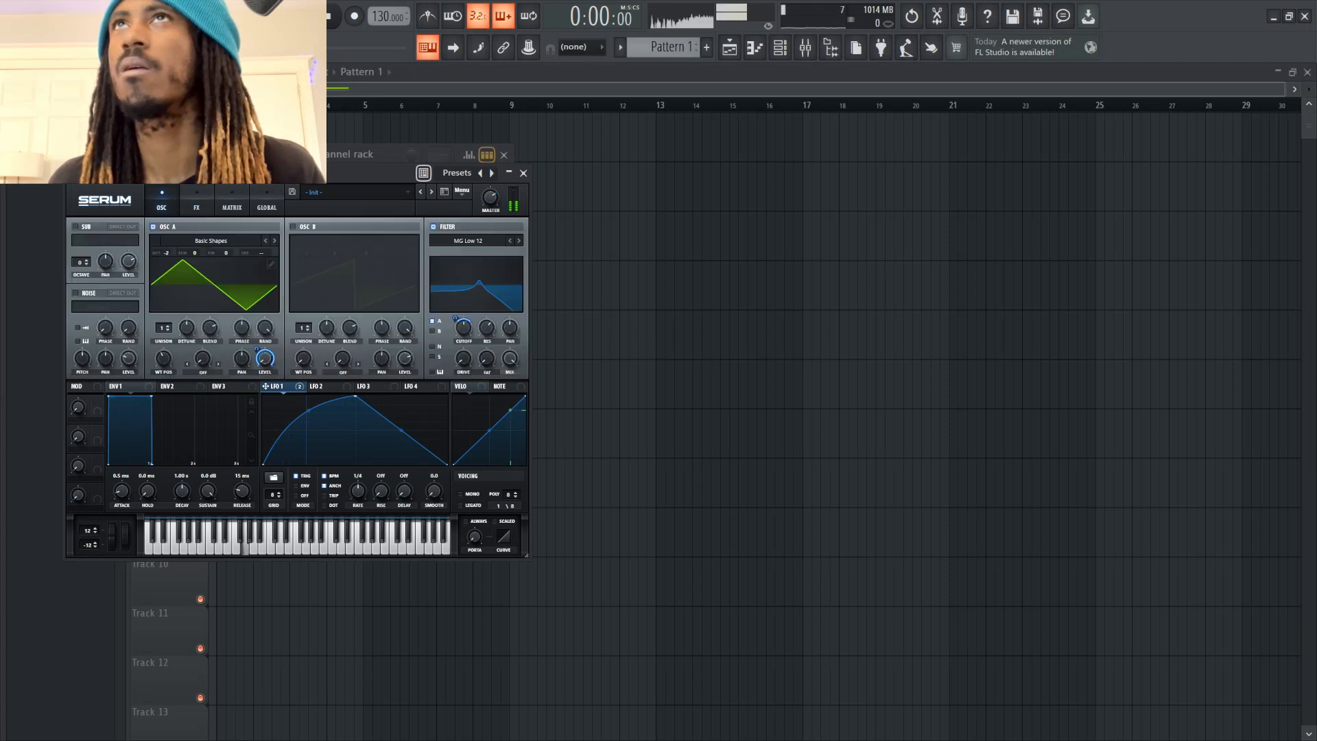
# Try other Basic Shapes wavetable positions on oscillator A and return to the triangle at position 2
pyautogui.click(162, 203)
pyautogui.moveTo(163, 359); pyautogui.dragTo(163, 405)
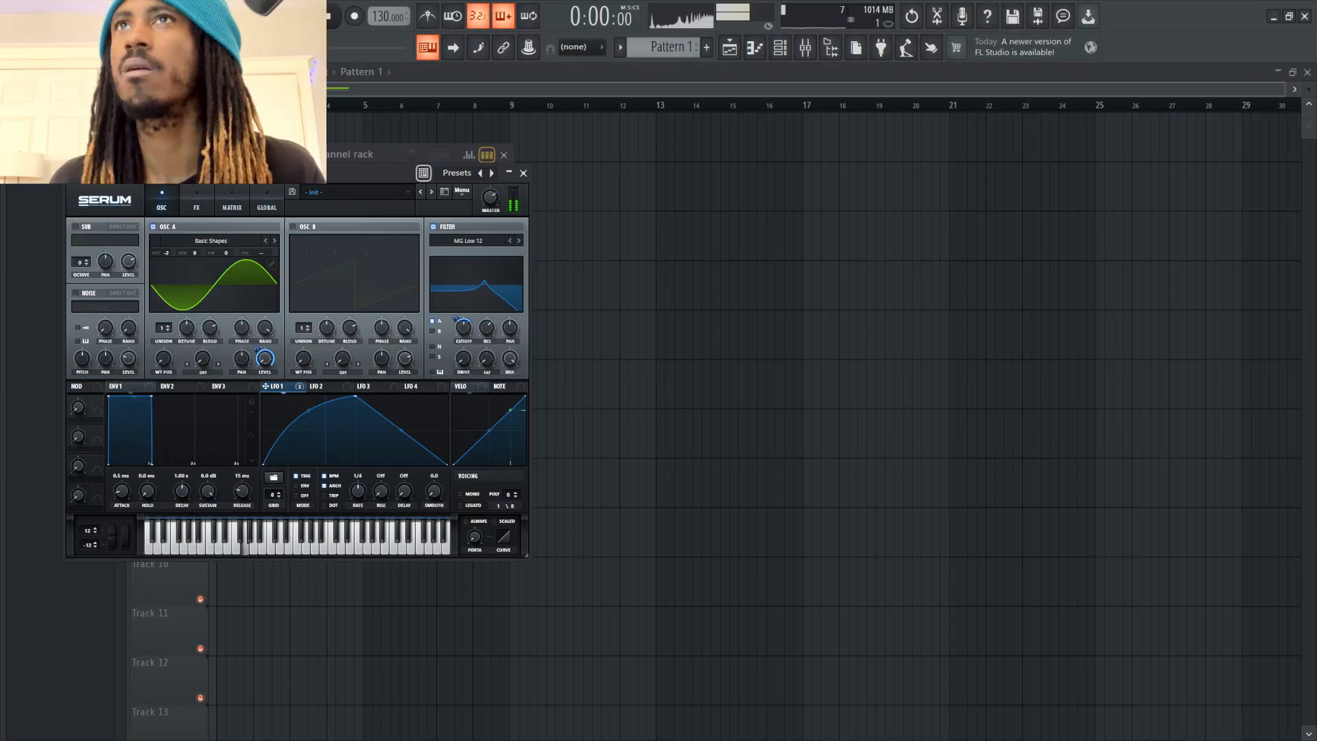
pyautogui.moveTo(163, 360); pyautogui.dragTo(163, 319)
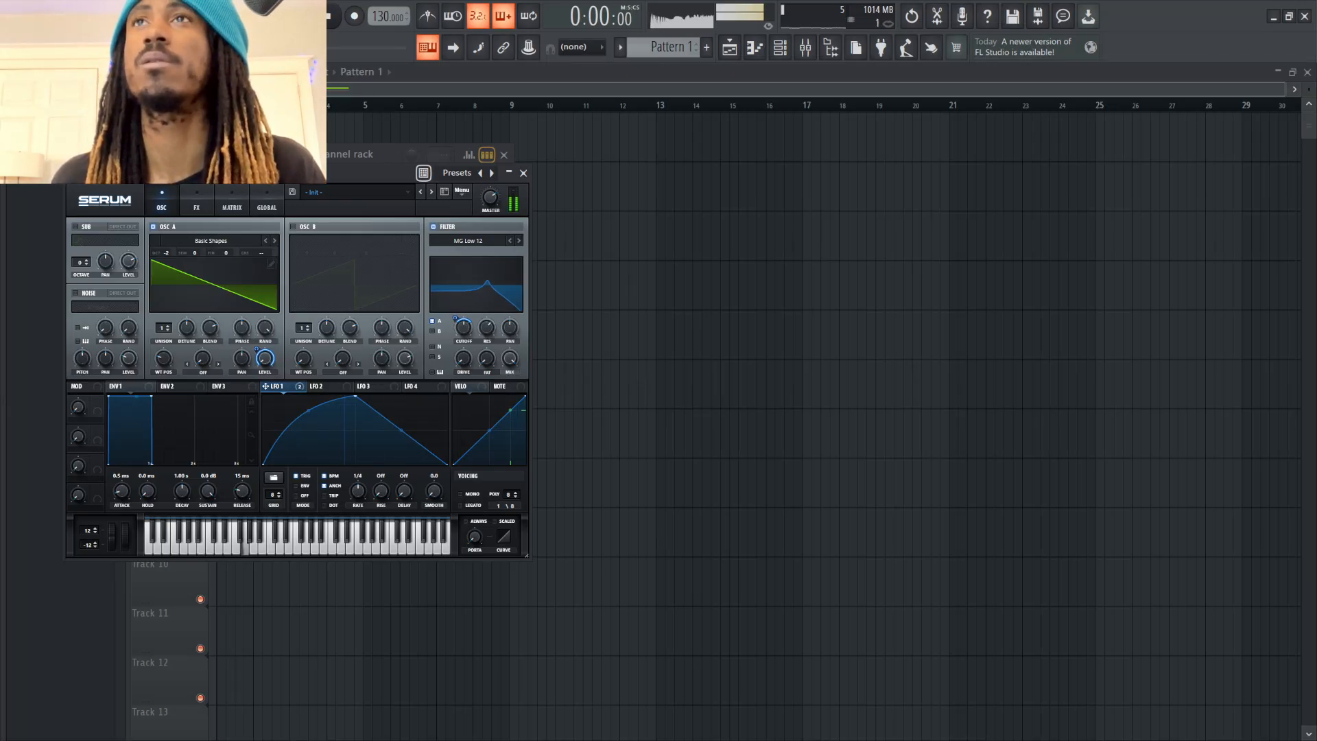
pyautogui.moveTo(163, 358); pyautogui.dragTo(164, 340)
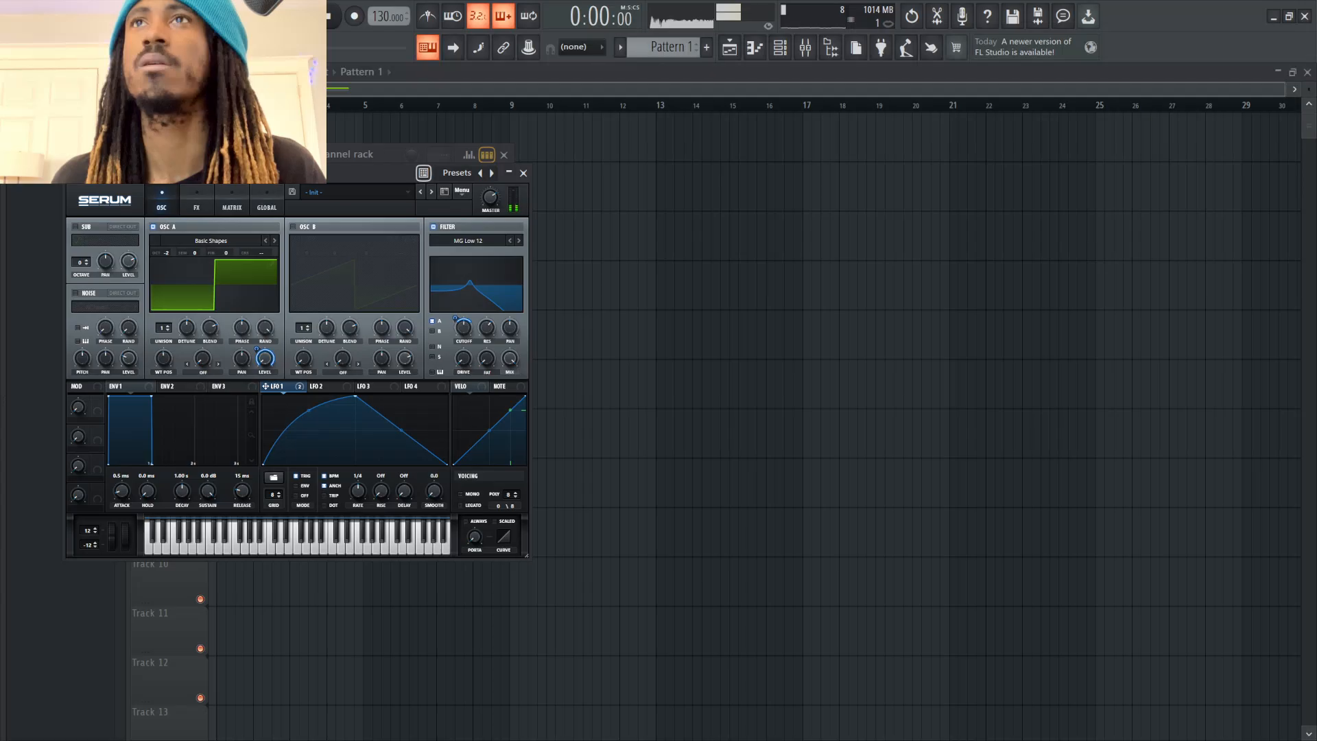
pyautogui.moveTo(164, 358); pyautogui.dragTo(164, 351)
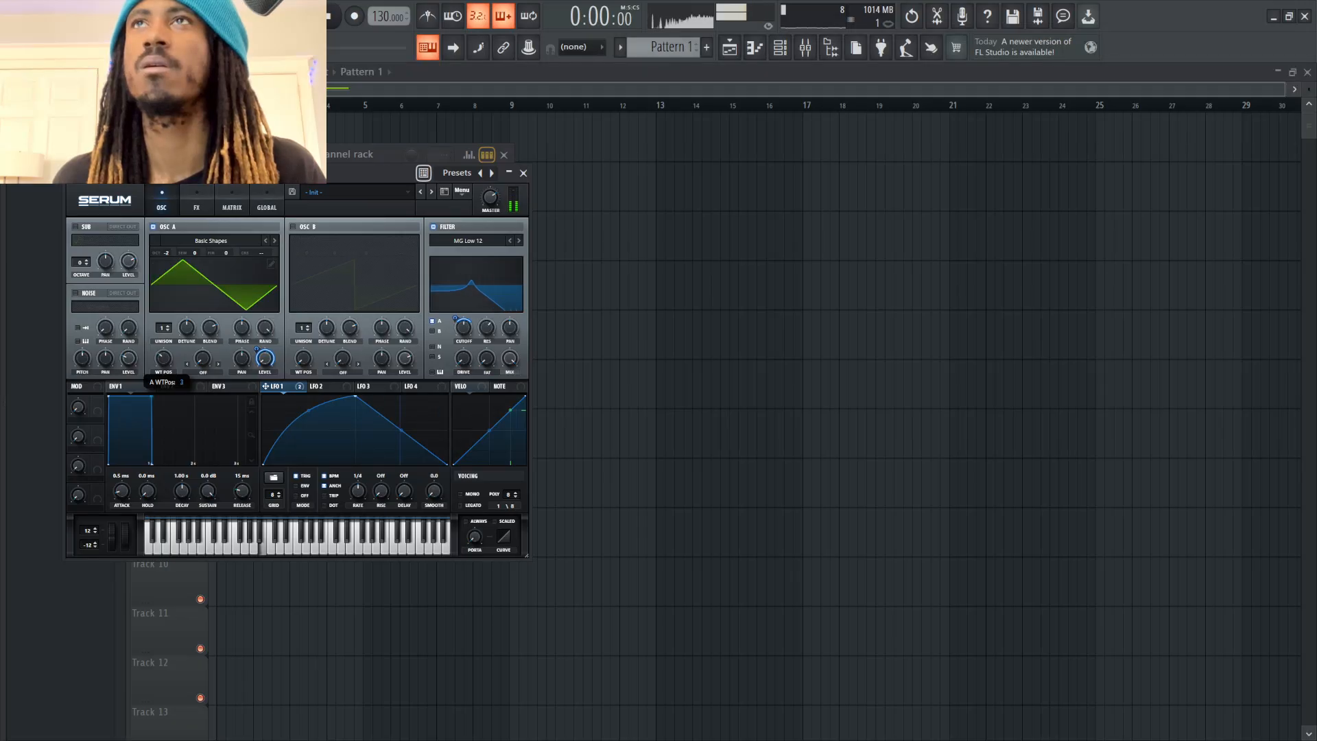
# Bypass the distortion, switch the effects filter to SampHold-, and retune its cutoff and resonance
pyautogui.click(196, 203)
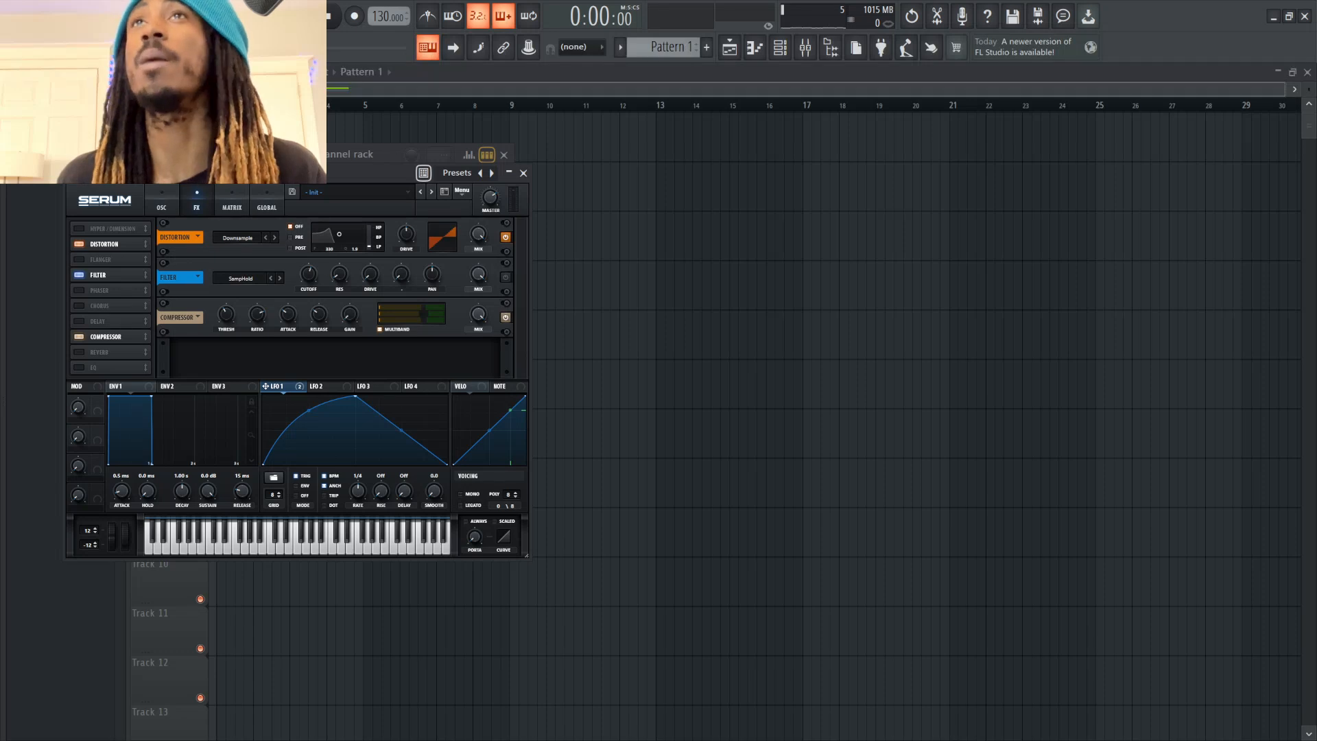
pyautogui.click(505, 237)
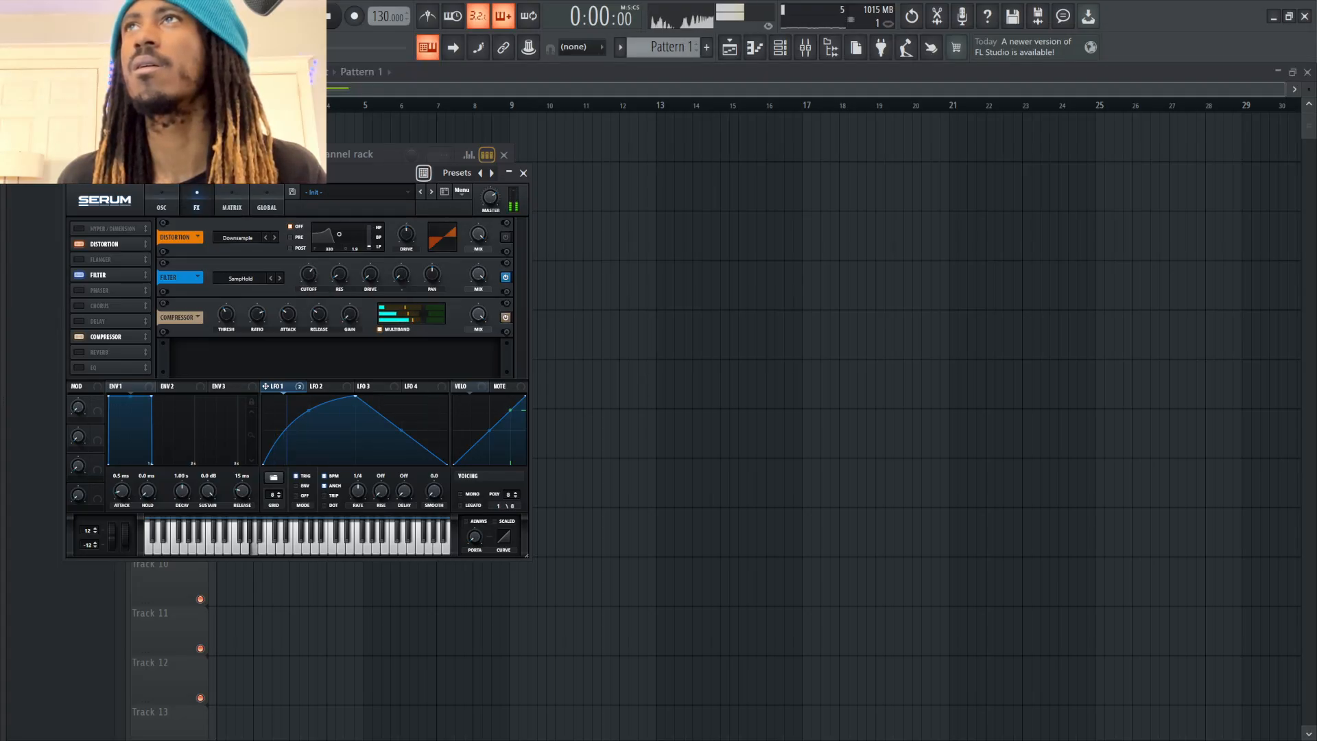
pyautogui.moveTo(309, 274)
pyautogui.mouseDown()
pyautogui.moveTo(309, 289)
pyautogui.moveTo(309, 258)
pyautogui.mouseUp()
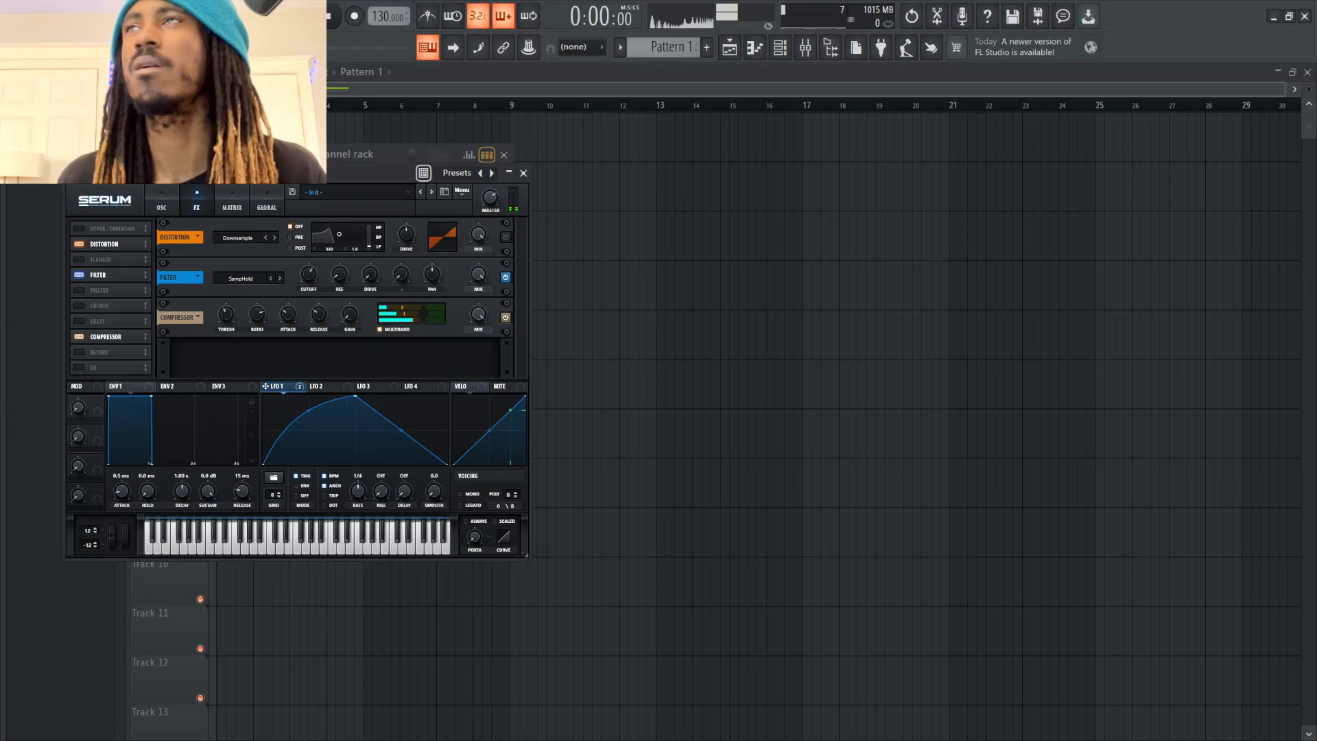
pyautogui.moveTo(340, 274); pyautogui.dragTo(308, 296)
pyautogui.click(279, 277)
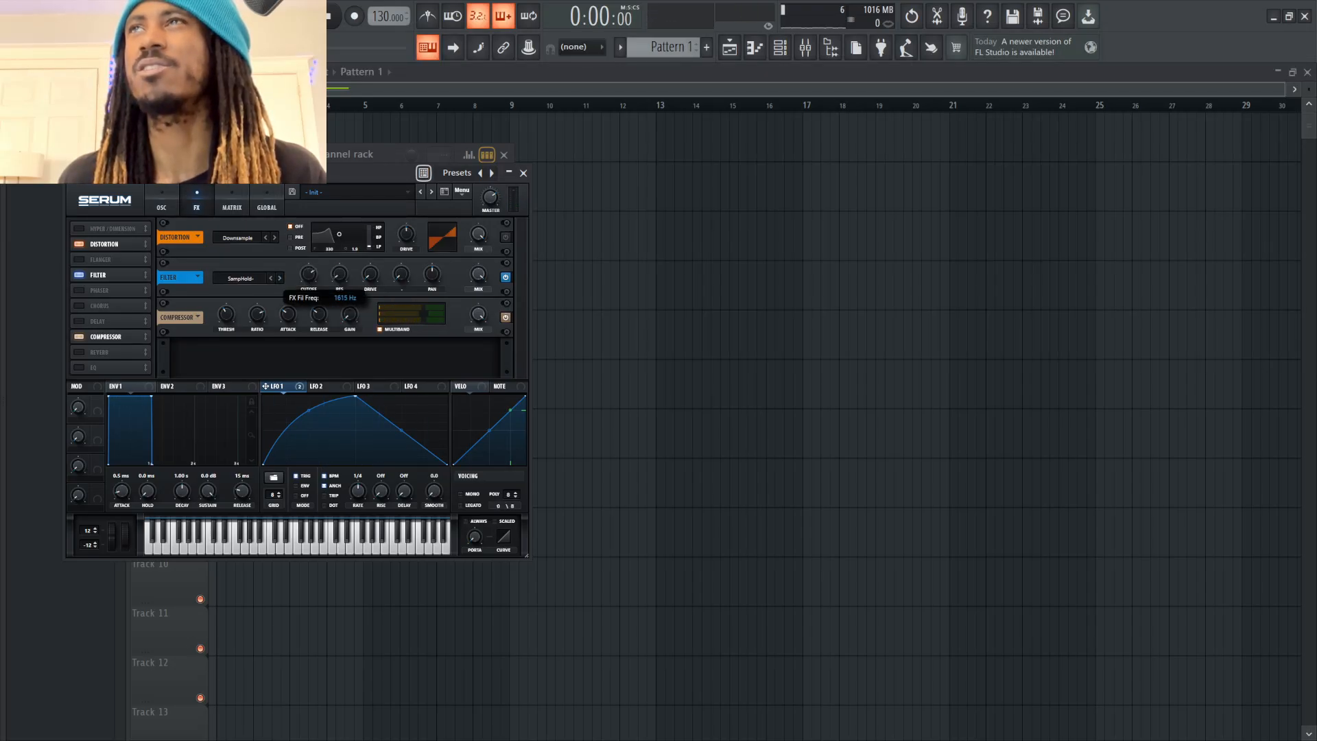
pyautogui.moveTo(309, 275); pyautogui.dragTo(309, 268)
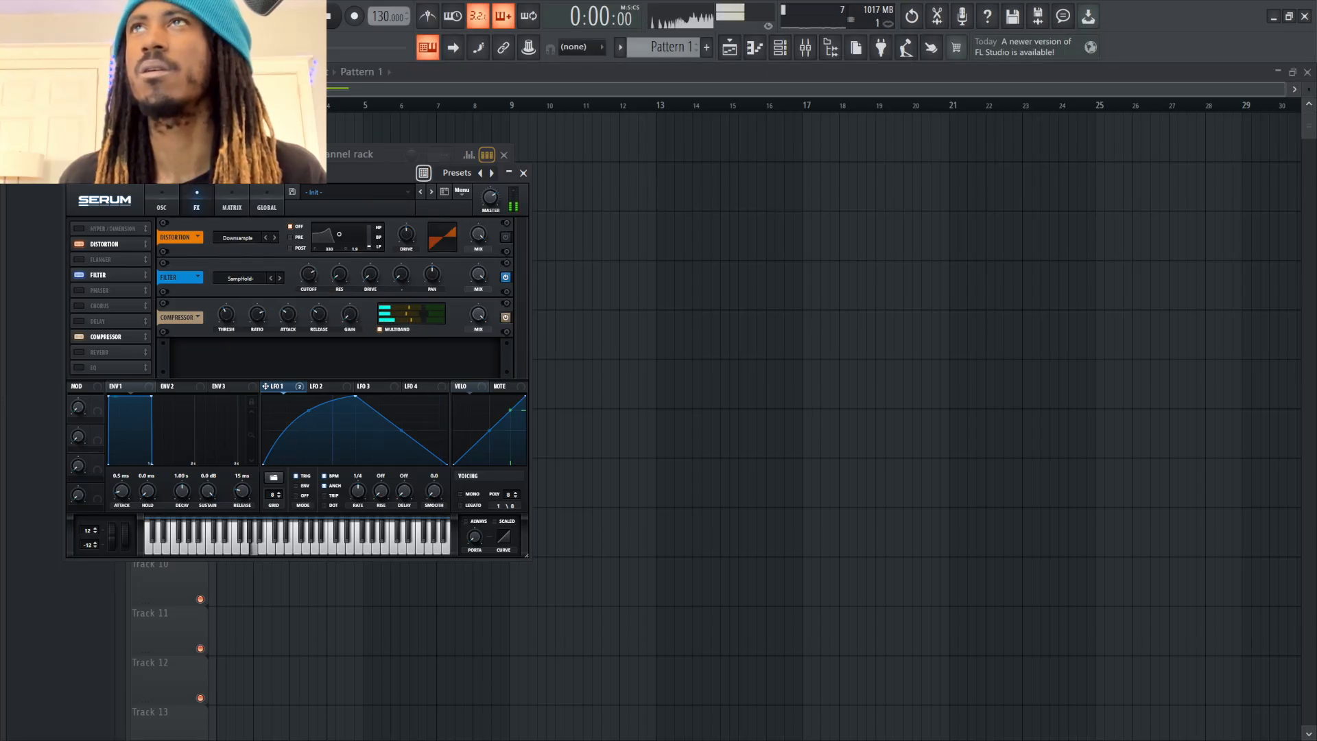
# Compare the sound with the compressor bypassed and active, and raise the master volume while playing test notes
pyautogui.press('v')
pyautogui.press('v')
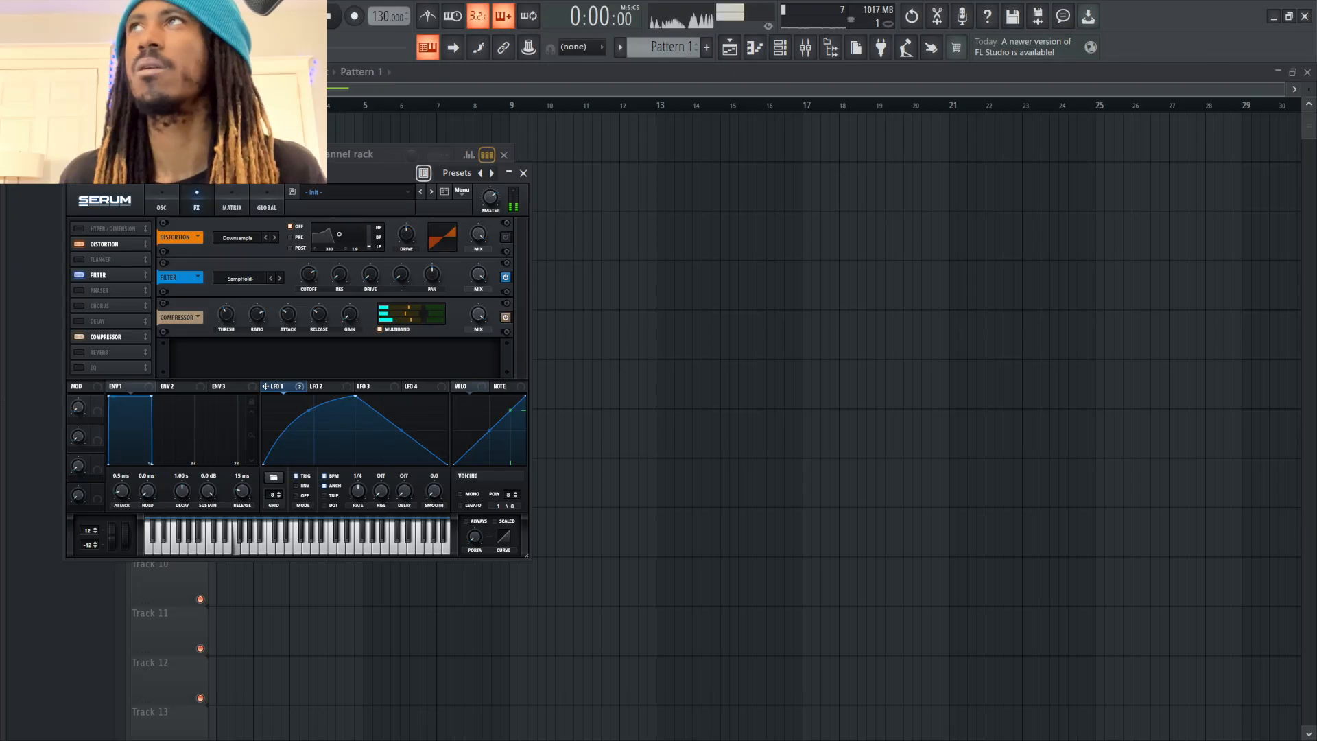
pyautogui.press('c')
pyautogui.press('c')
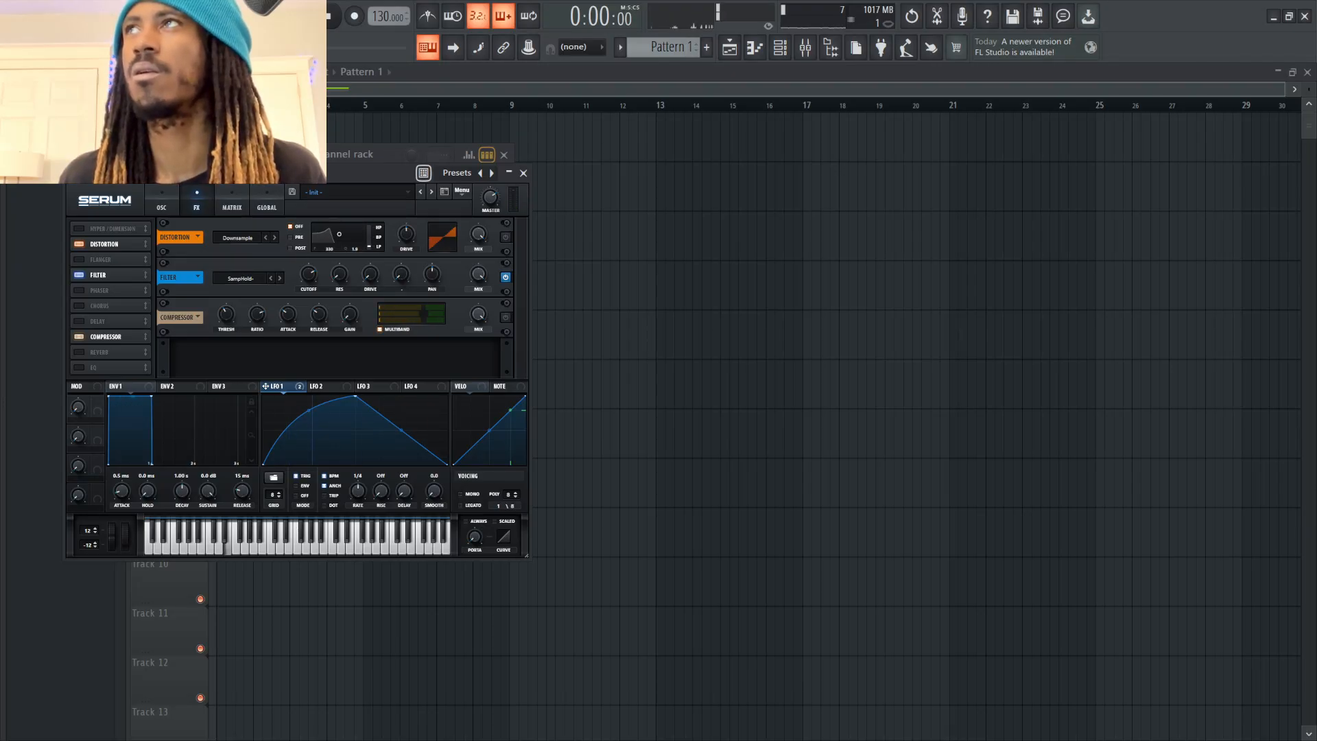
pyautogui.click(506, 317)
pyautogui.press('v')
pyautogui.press('b')
pyautogui.press('v')
pyautogui.moveTo(491, 198); pyautogui.dragTo(491, 194)
pyautogui.press('c')
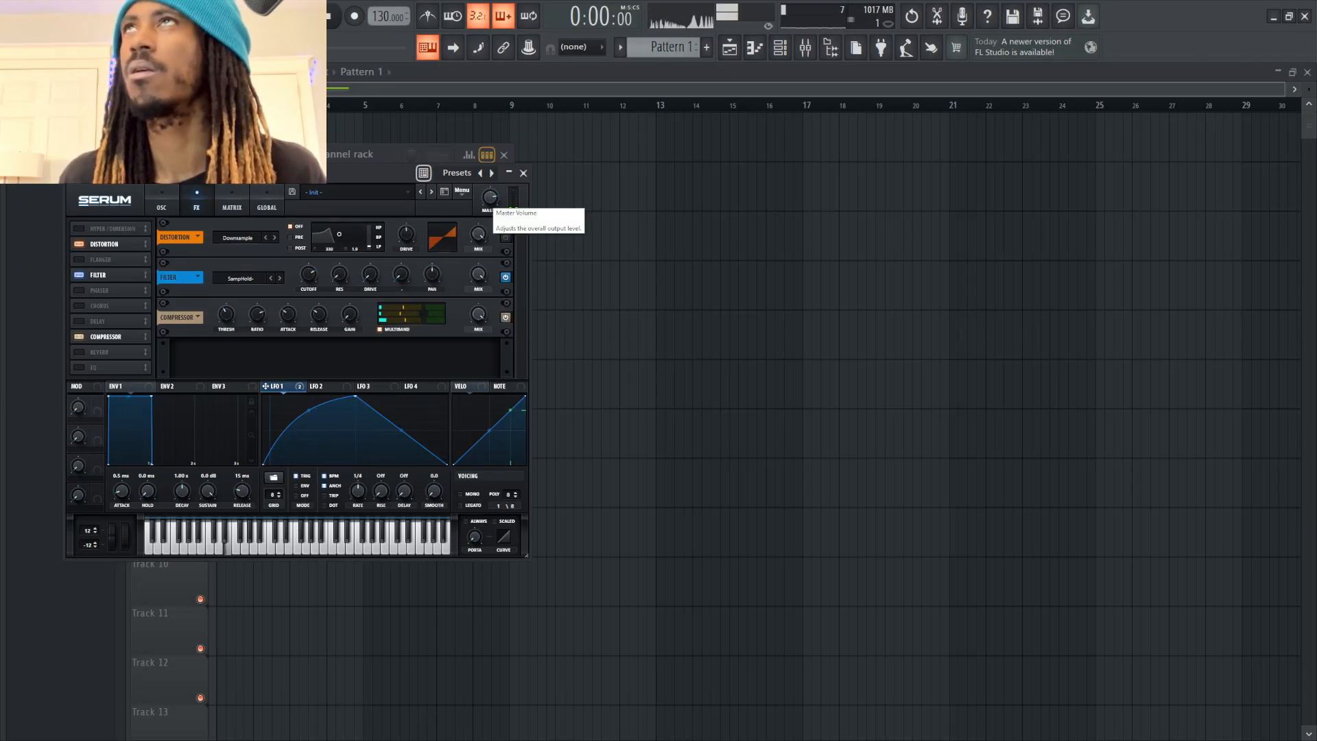
# Lower the SampHold- effects filter's cutoff while playing test notes
pyautogui.press('v')
pyautogui.press('m')
pyautogui.press('n')
pyautogui.press('b')
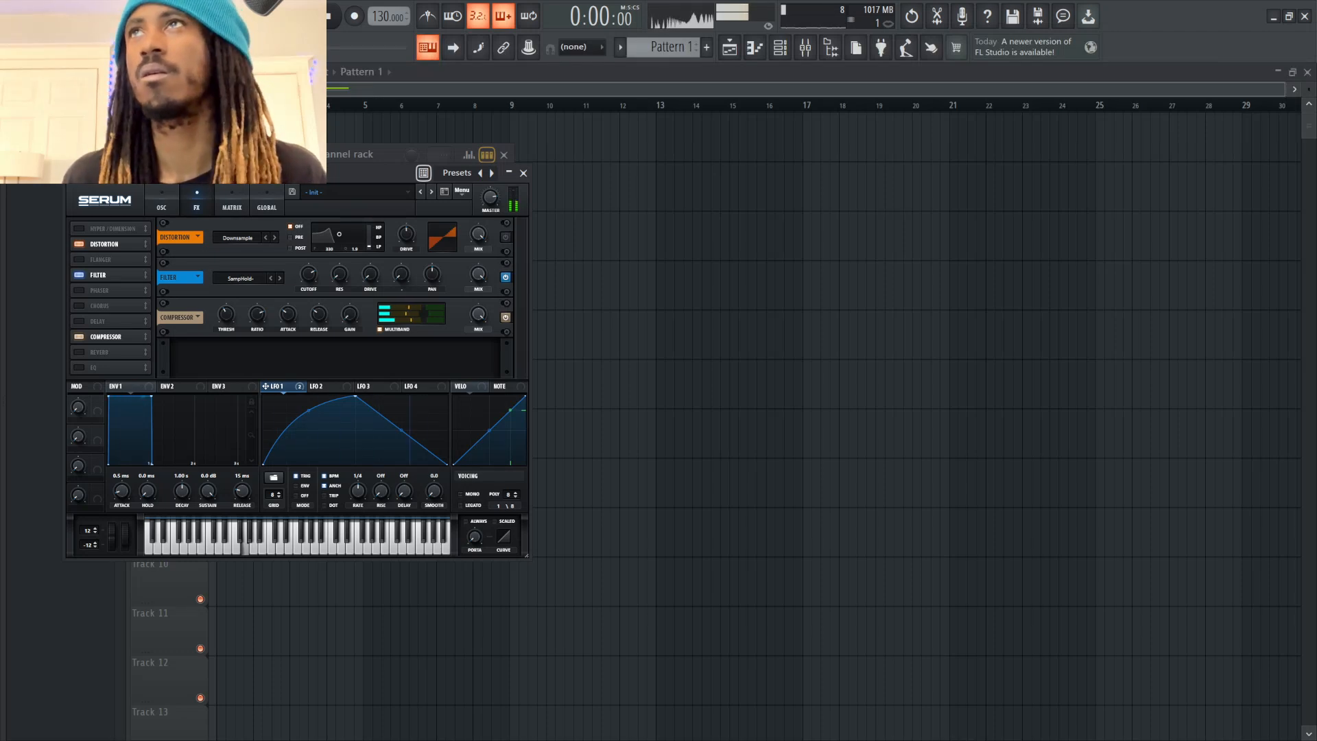
pyautogui.moveTo(309, 275); pyautogui.dragTo(308, 294)
pyautogui.press('n')
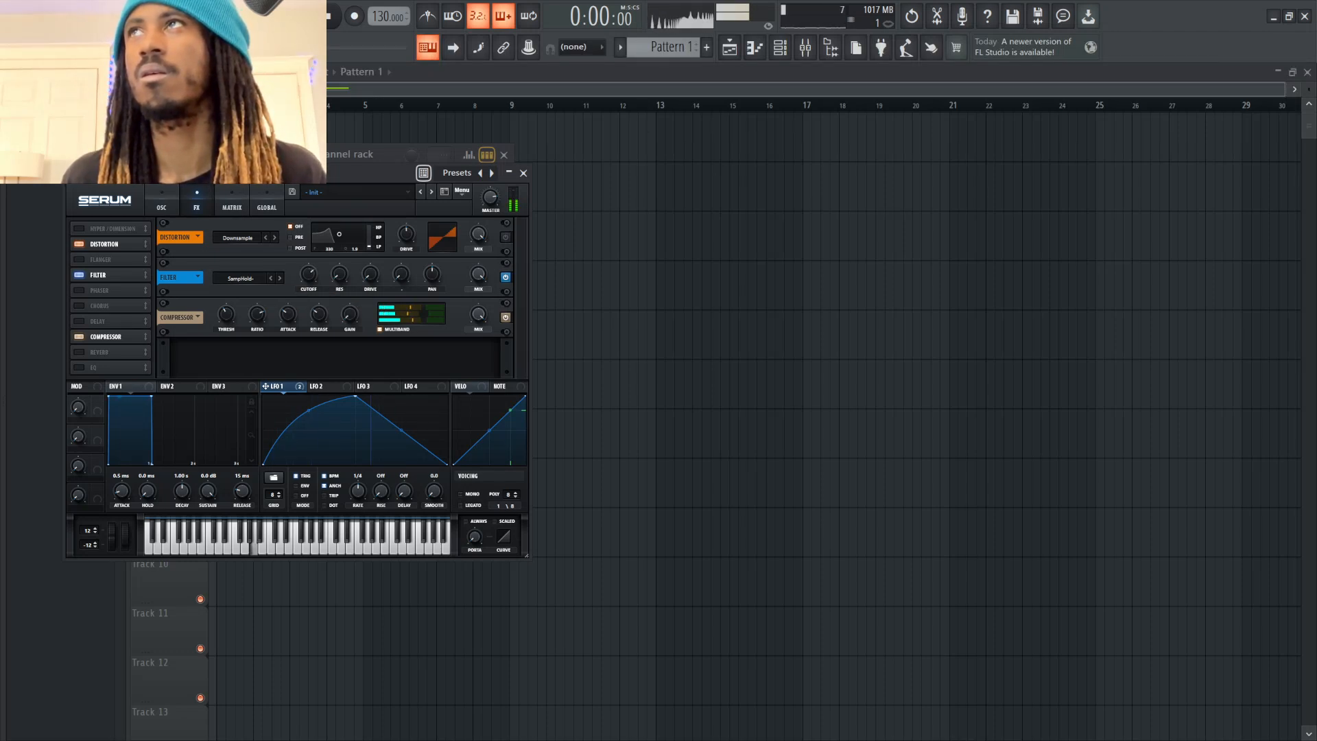
# Play a run of low test notes to judge the compressed sample-and-hold sound with the distortion bypassed
pyautogui.press(',')
pyautogui.press('c')
pyautogui.press('c')
pyautogui.press('v')
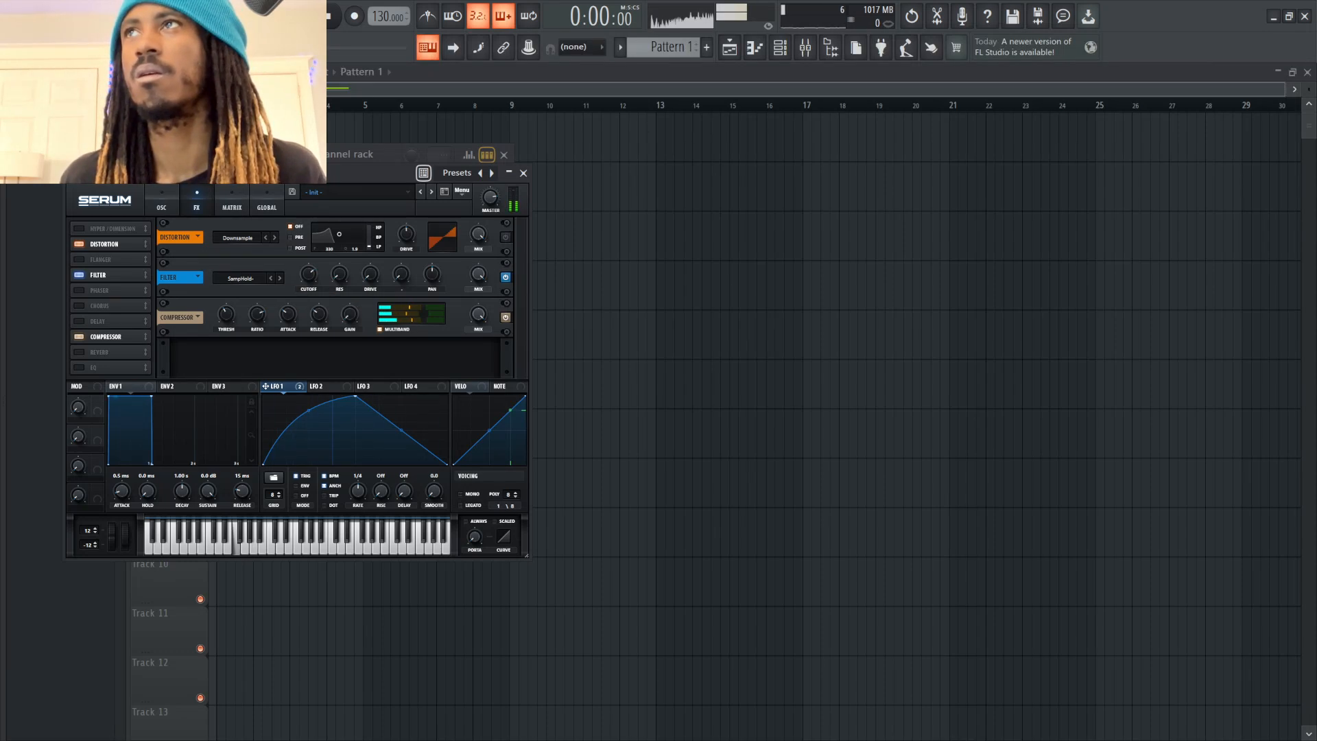
pyautogui.press('c')
pyautogui.press('x')
pyautogui.press('c')
pyautogui.press('v')
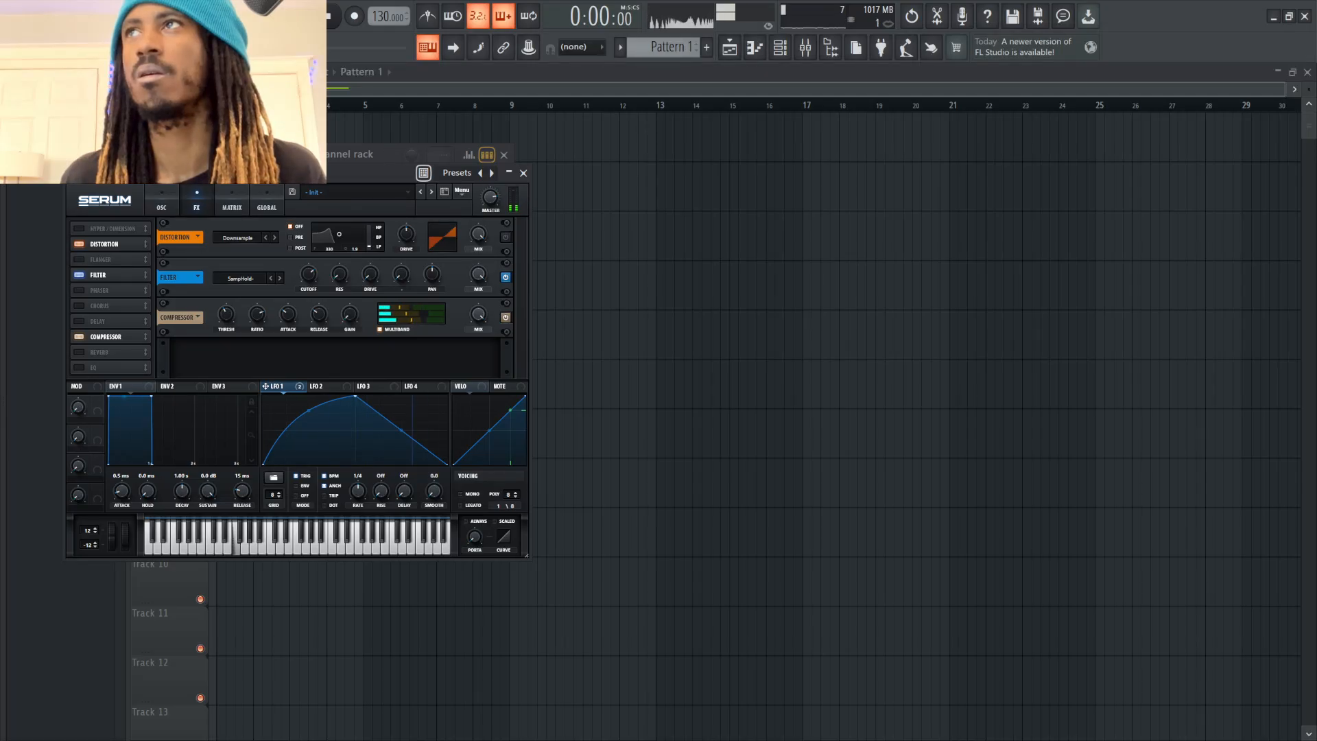
pyautogui.press('n')
pyautogui.press('b')
pyautogui.press('v')
pyautogui.press('x')
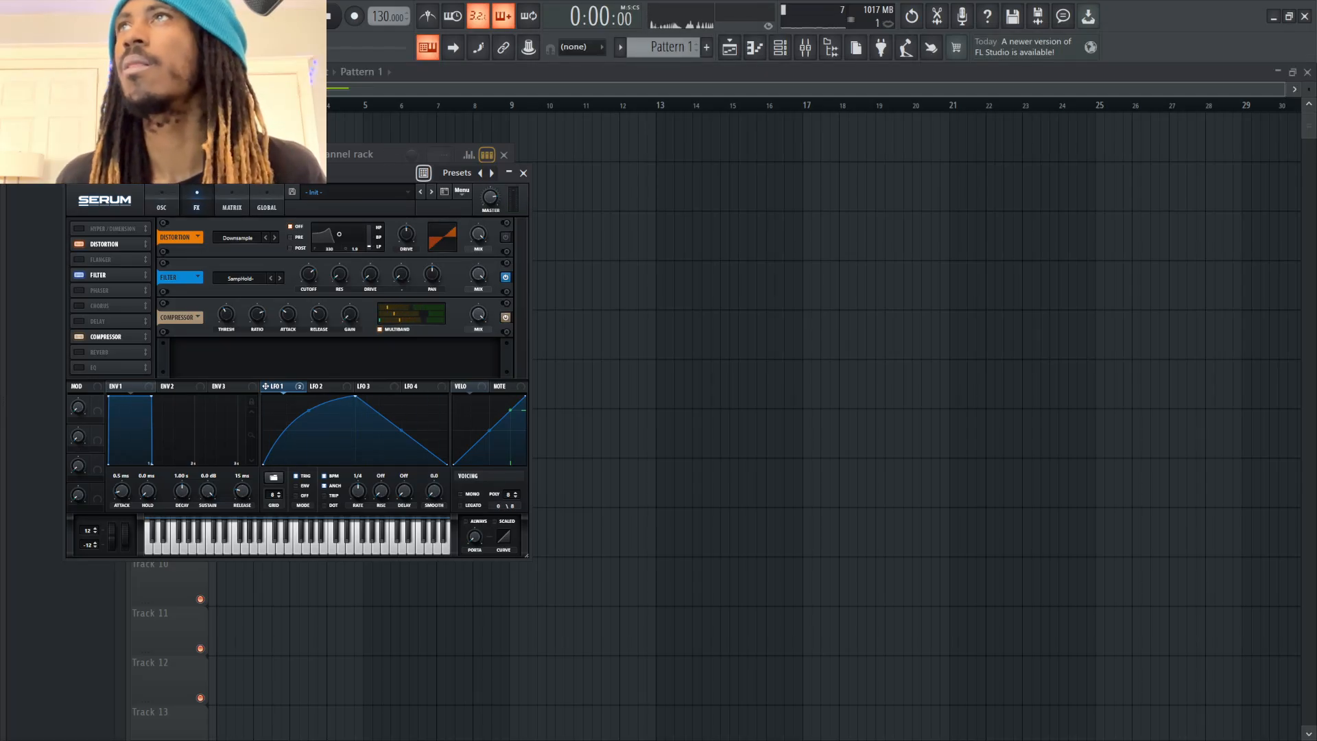
pyautogui.press('x')
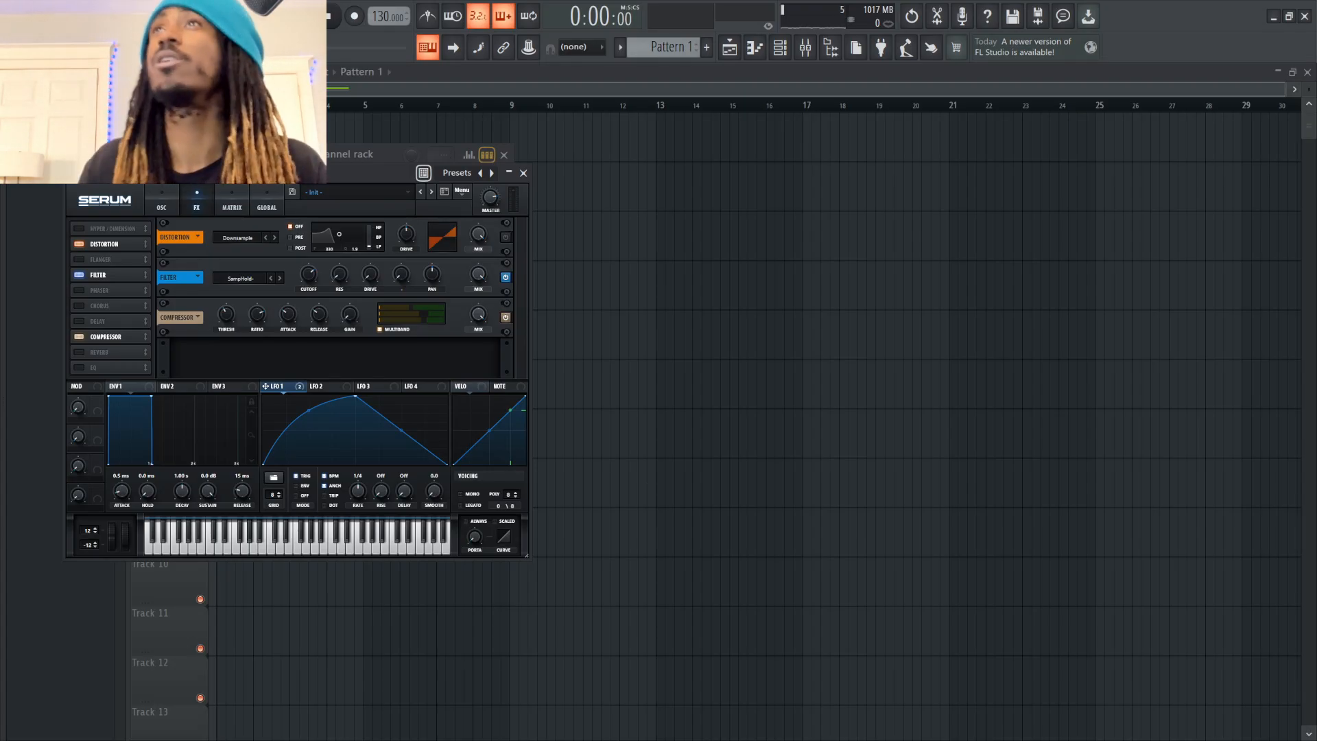
# Clear the open windows and add a second original Serum instance to the channel rack
pyautogui.press('F12')
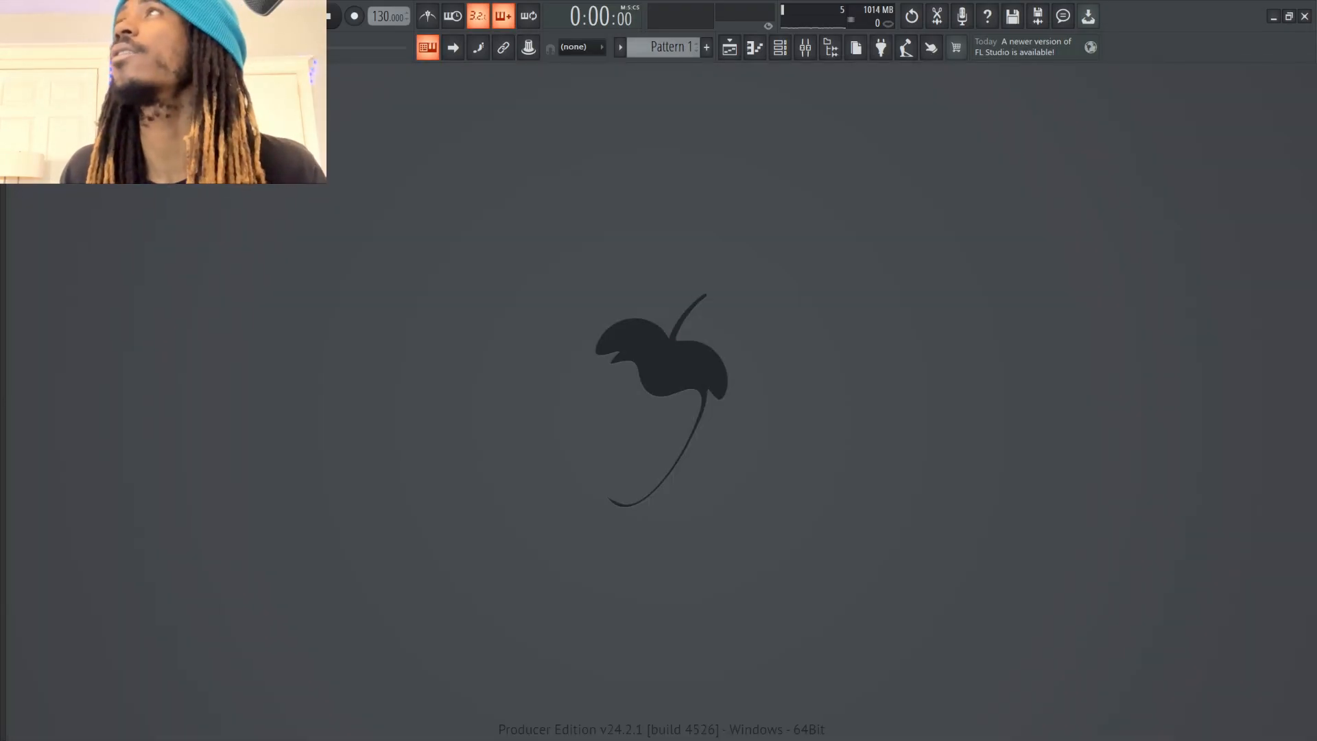
pyautogui.click(780, 48)
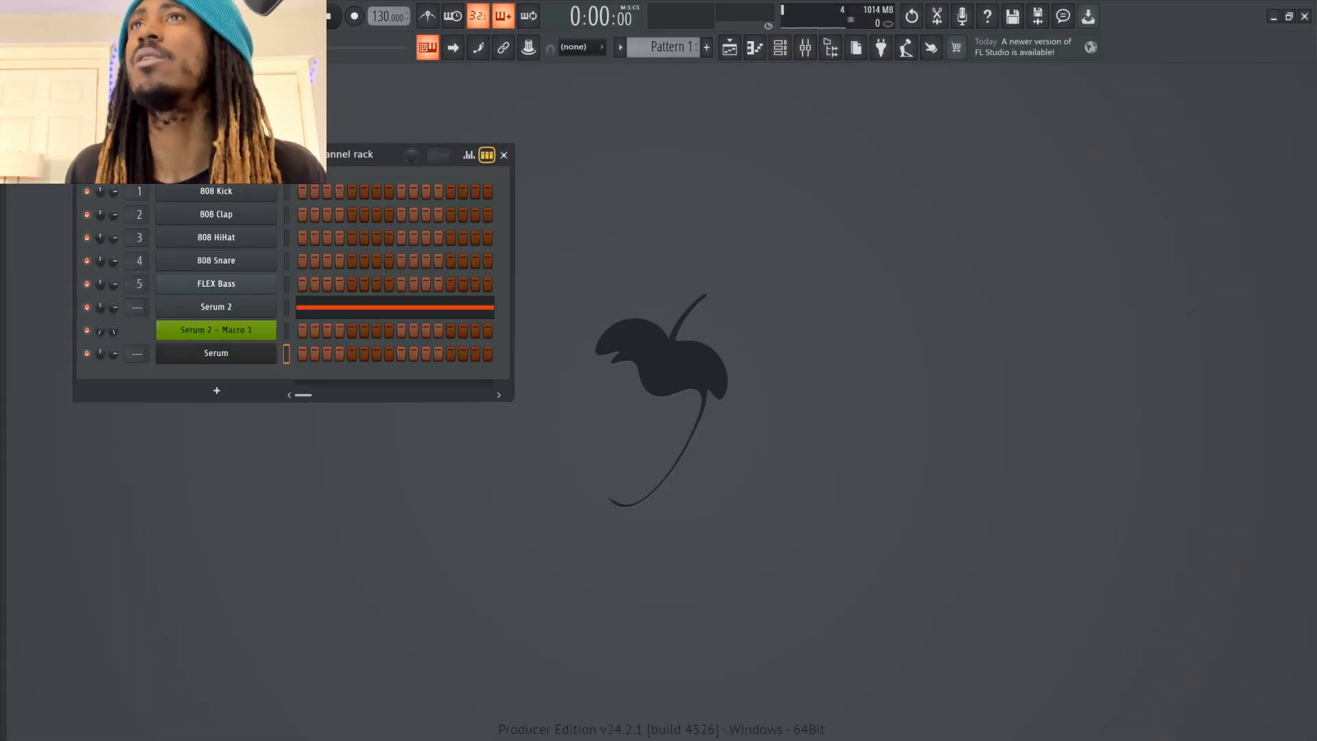
pyautogui.click(216, 391)
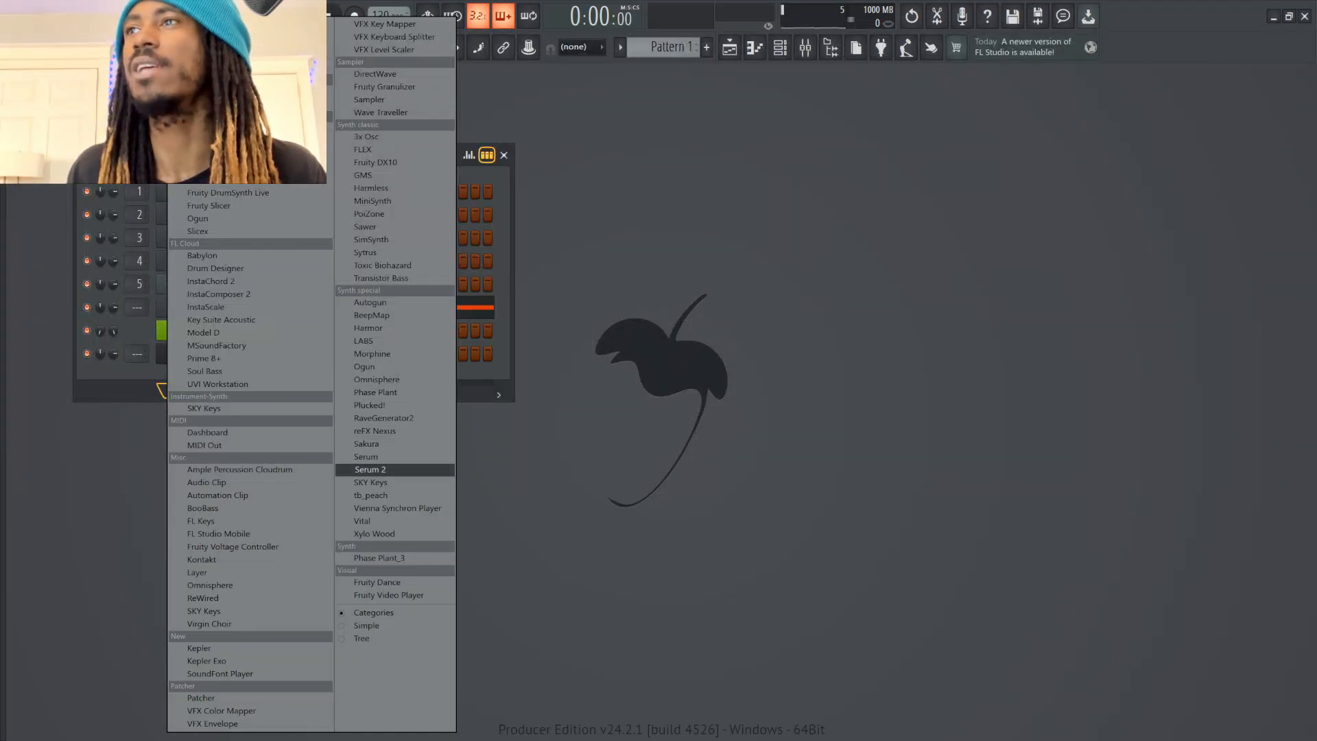
pyautogui.click(398, 455)
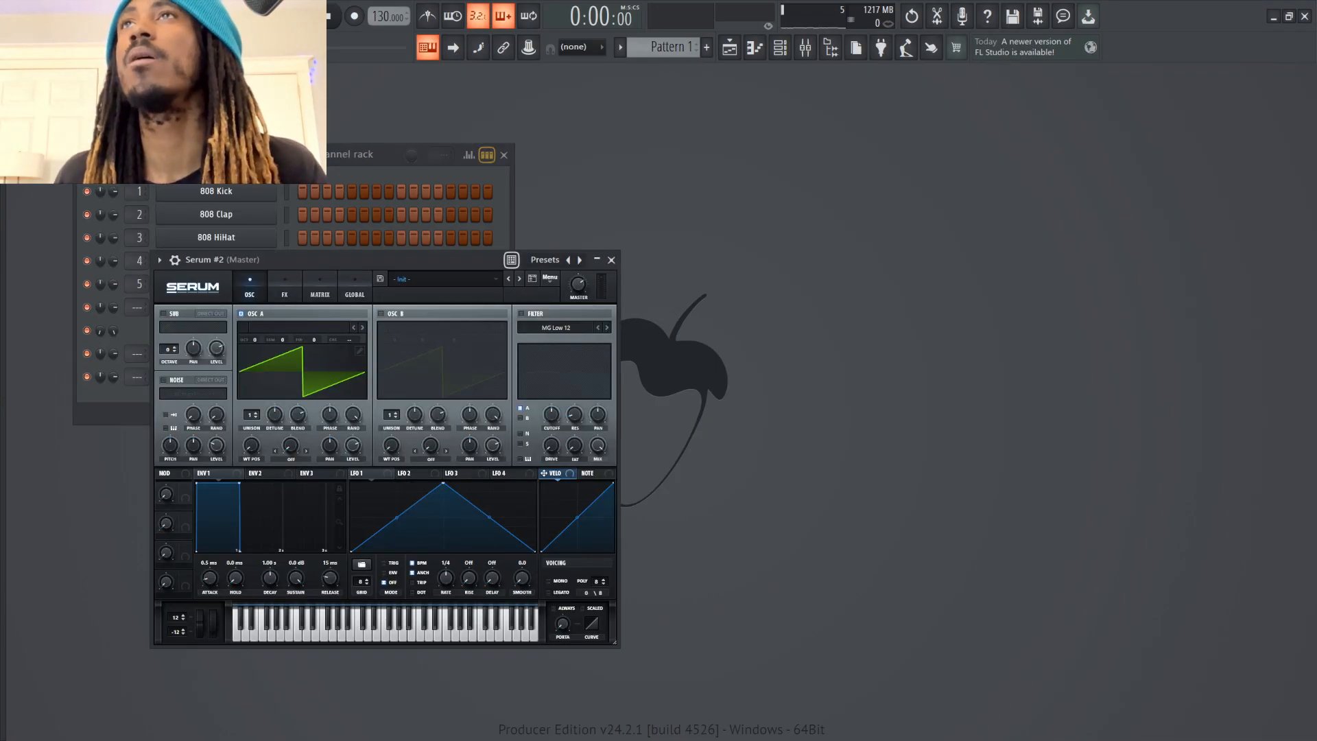
pyautogui.moveTo(336, 260); pyautogui.dragTo(309, 171)
# Load the Jno wavetable from the Analog category into oscillator A and audition it with test notes
pyautogui.click(268, 239)
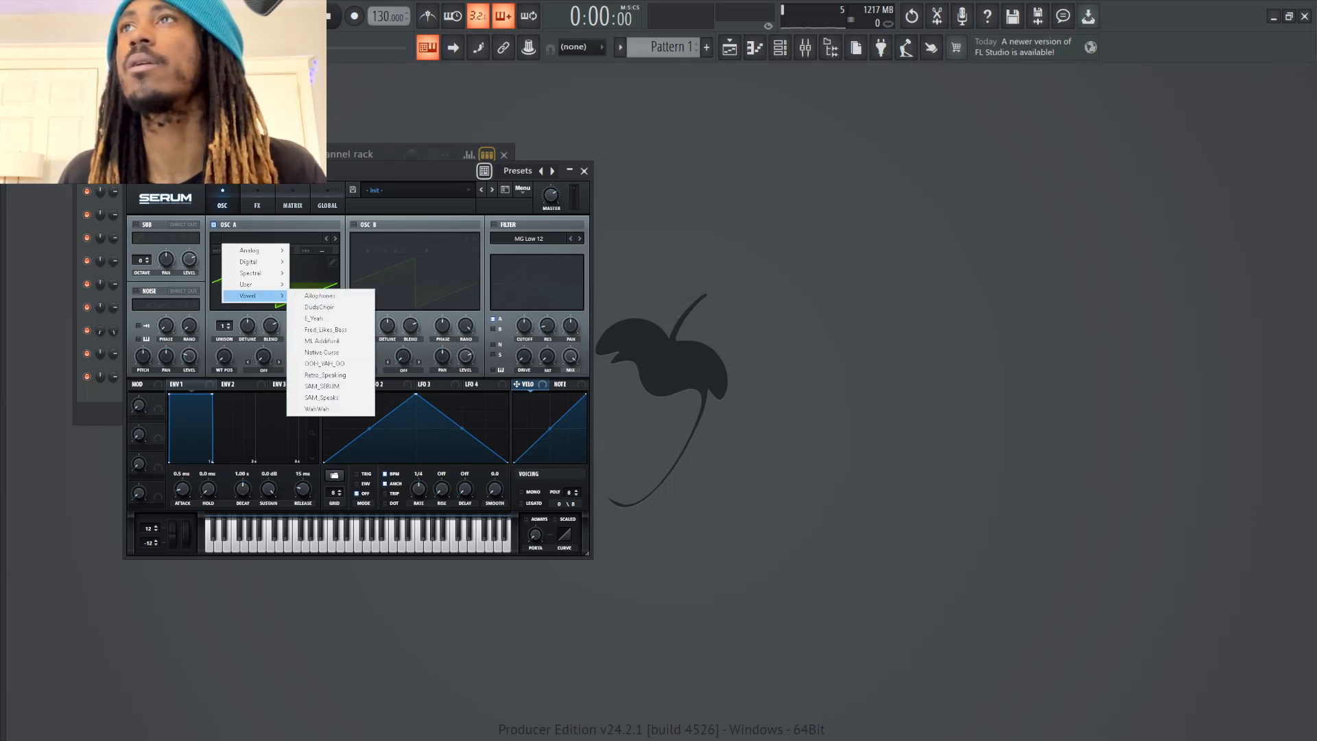
pyautogui.moveTo(248, 284)
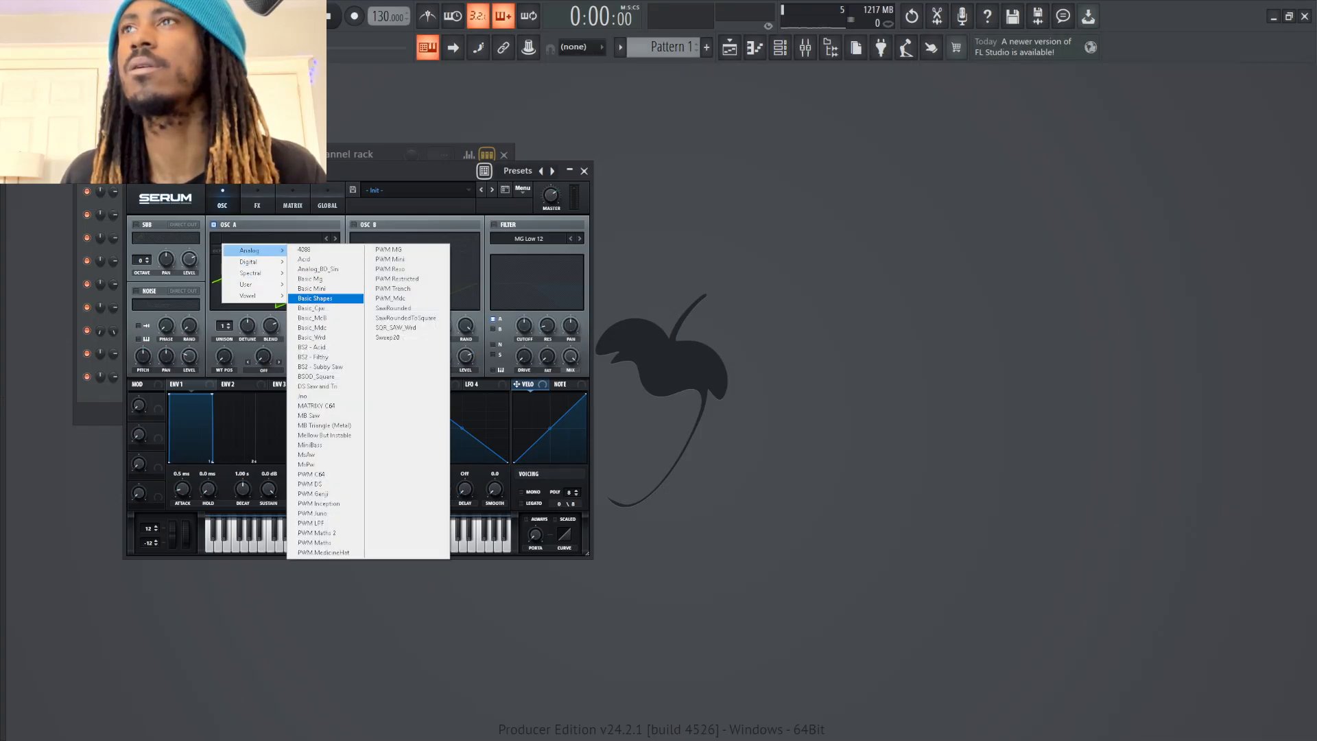
pyautogui.click(308, 396)
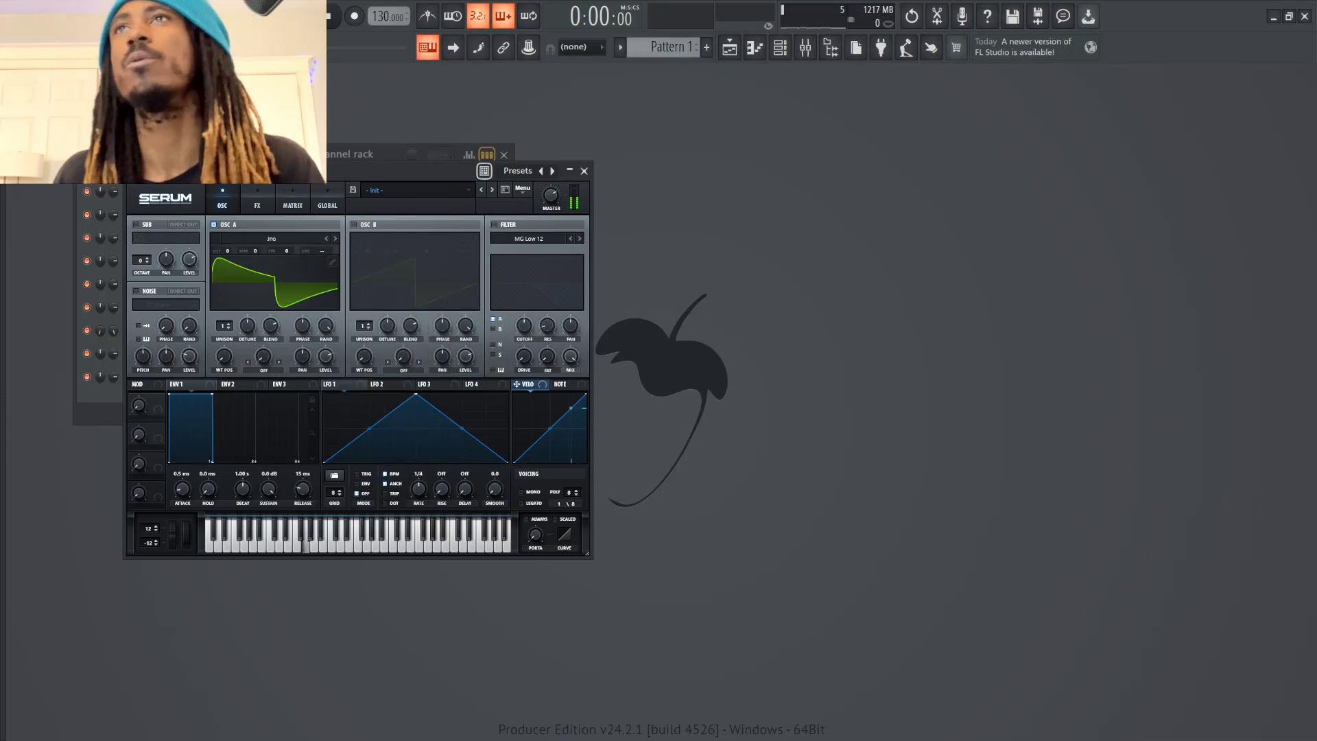
pyautogui.press('n')
pyautogui.press('m')
pyautogui.press('n')
pyautogui.press('c')
pyautogui.press('b')
pyautogui.press('v')
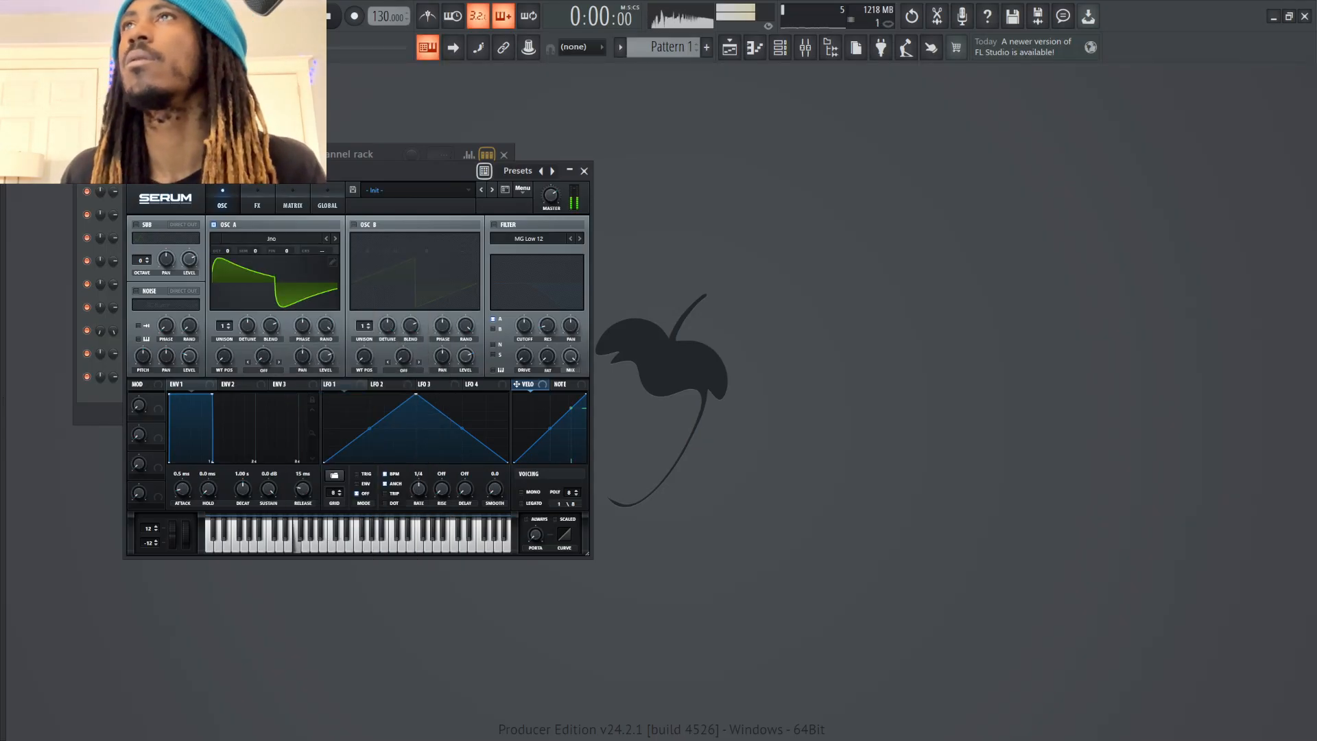
# Audition the Jno sound with test notes and enable oscillator B and the filter
pyautogui.press('c')
pyautogui.press('v')
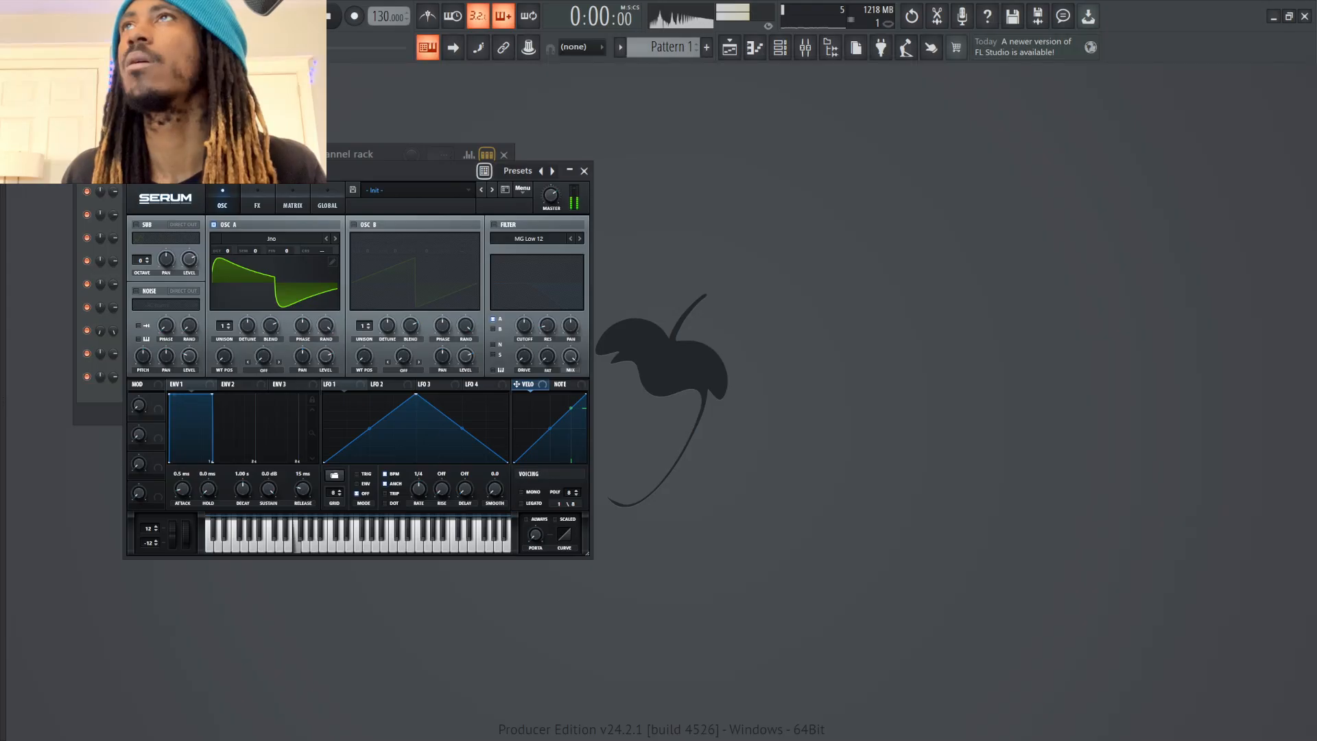
pyautogui.click(354, 224)
pyautogui.press('v')
pyautogui.moveTo(466, 356)
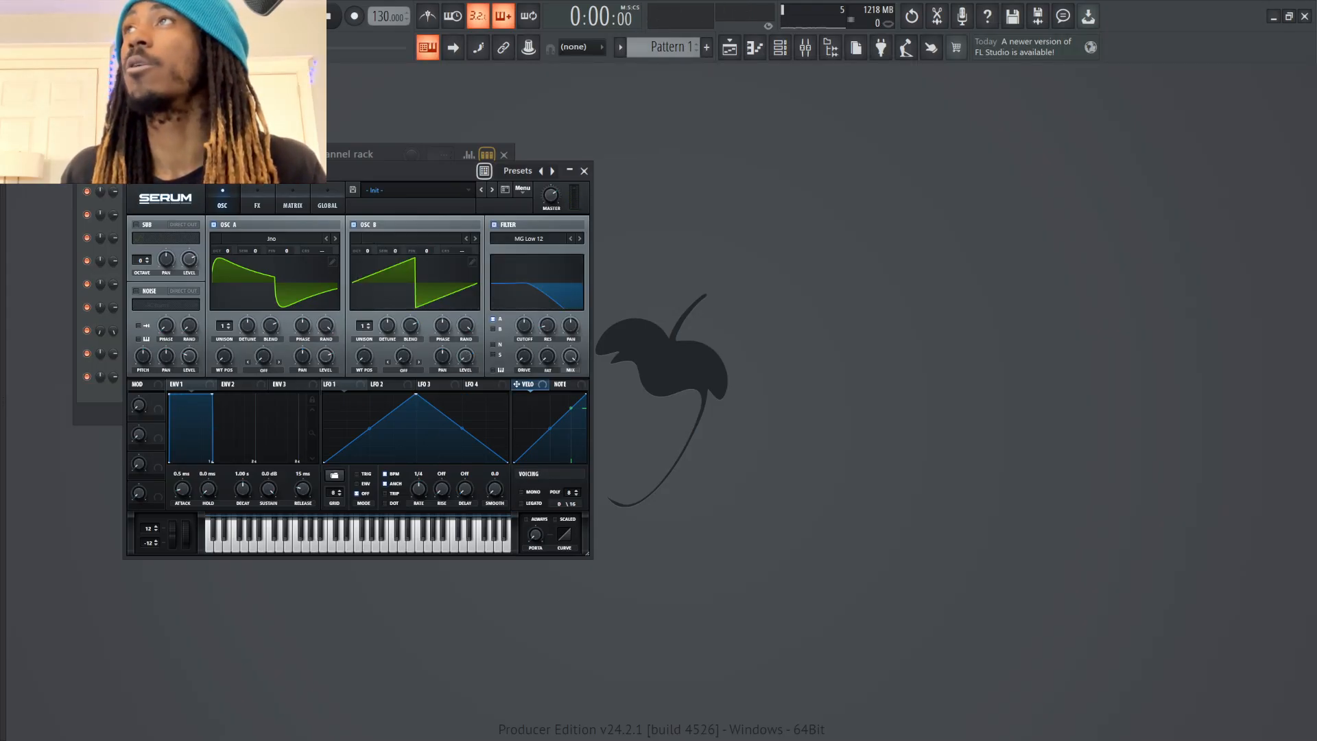
# Set the filter type to Band 24
pyautogui.click(529, 238)
pyautogui.moveTo(519, 250)
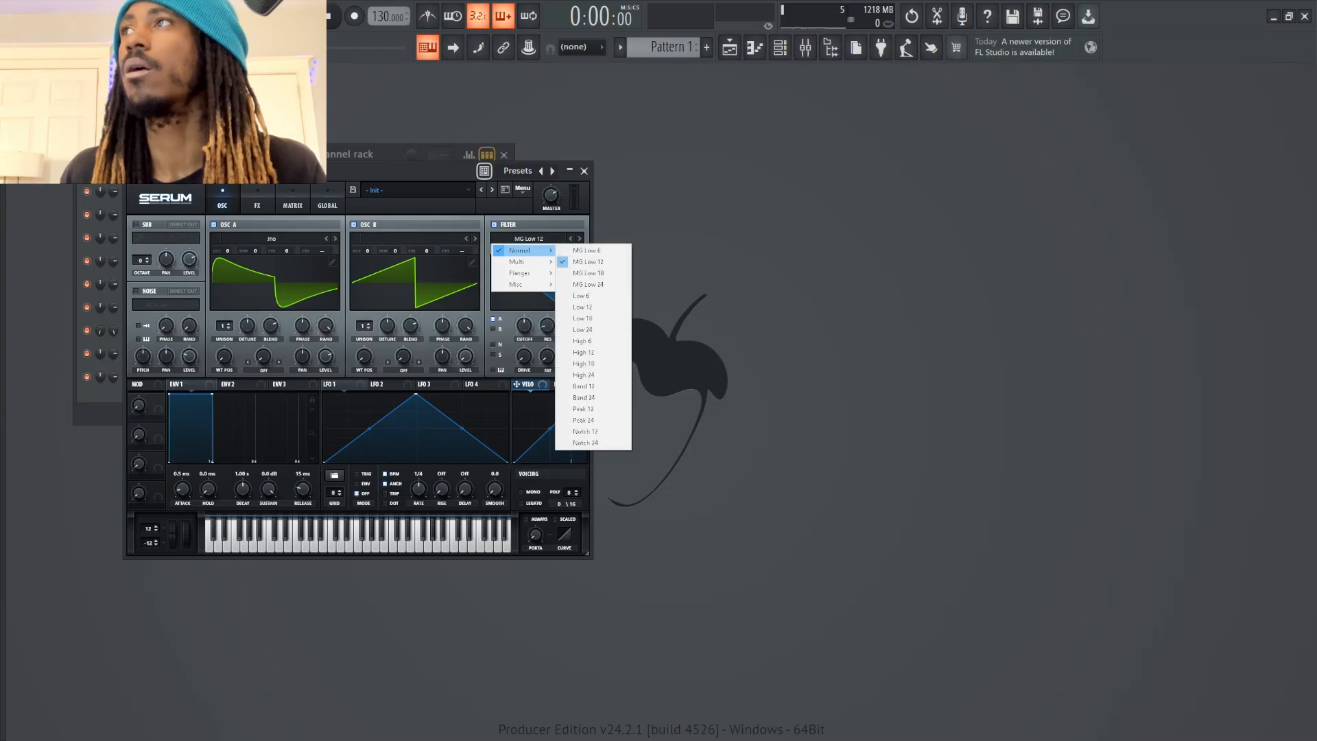
pyautogui.click(584, 387)
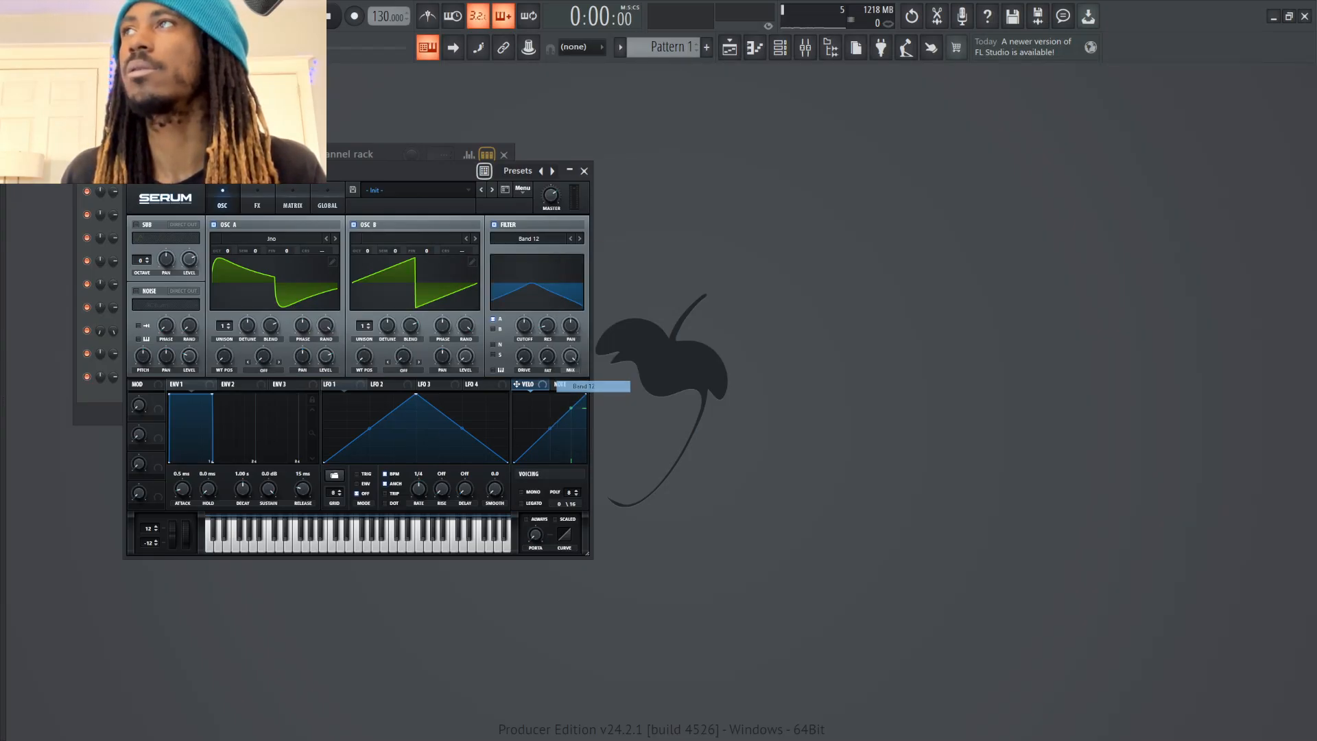
pyautogui.click(570, 239)
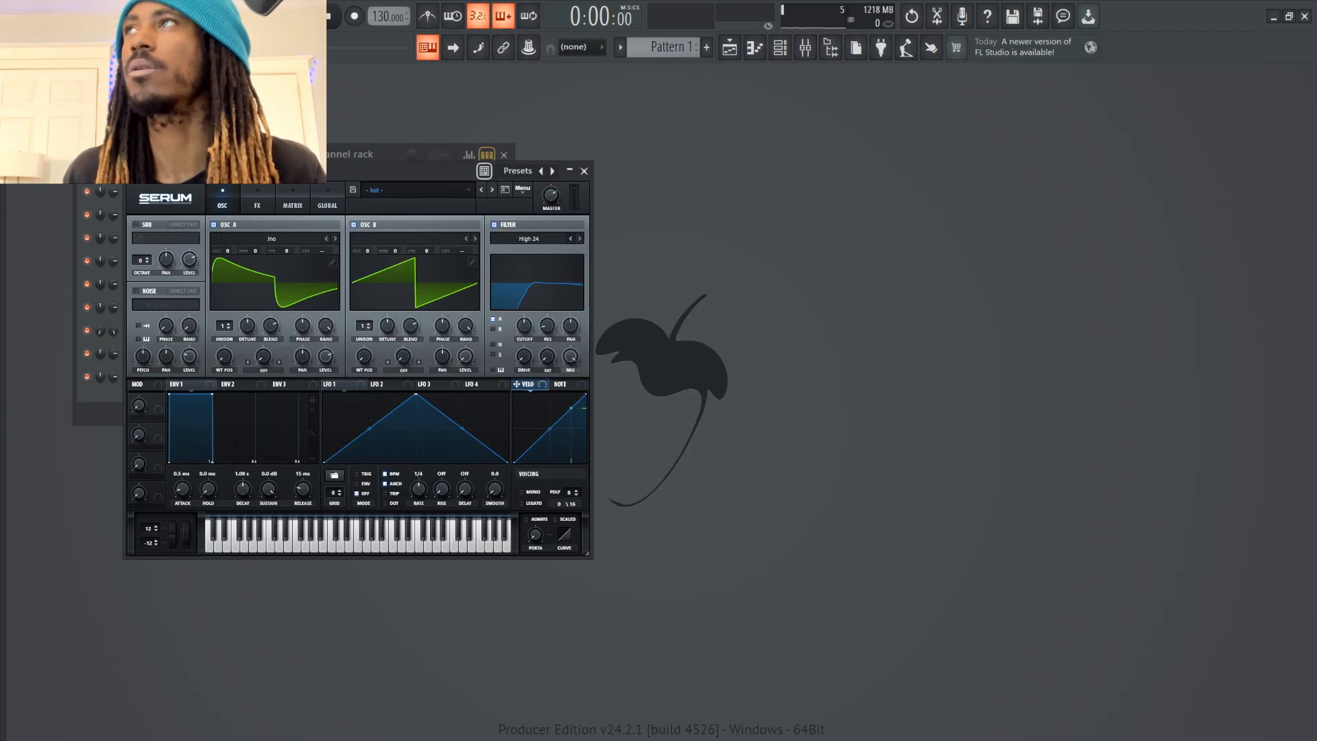
pyautogui.click(580, 239)
pyautogui.click(580, 238)
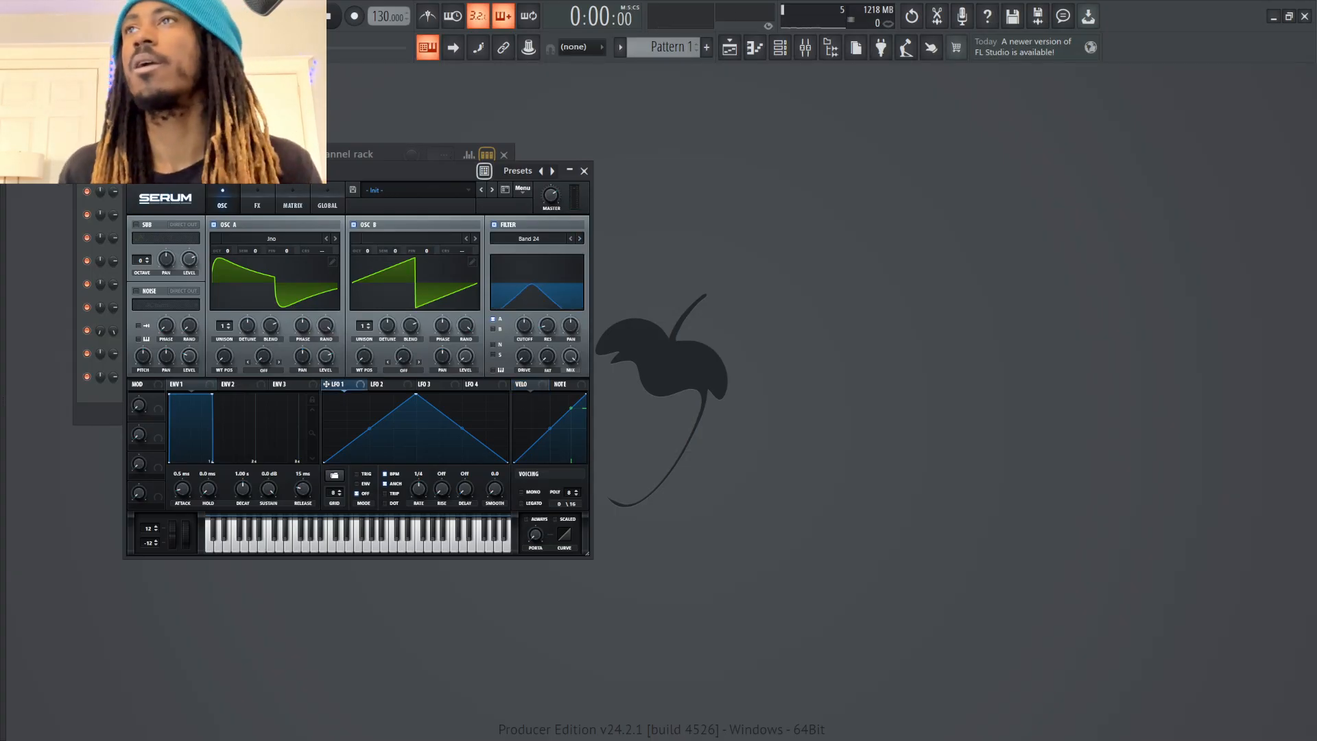
# Modulate oscillator A's level and the filter cutoff with LFO 1, and set the LFO to Trig mode
pyautogui.moveTo(326, 385); pyautogui.dragTo(326, 355)
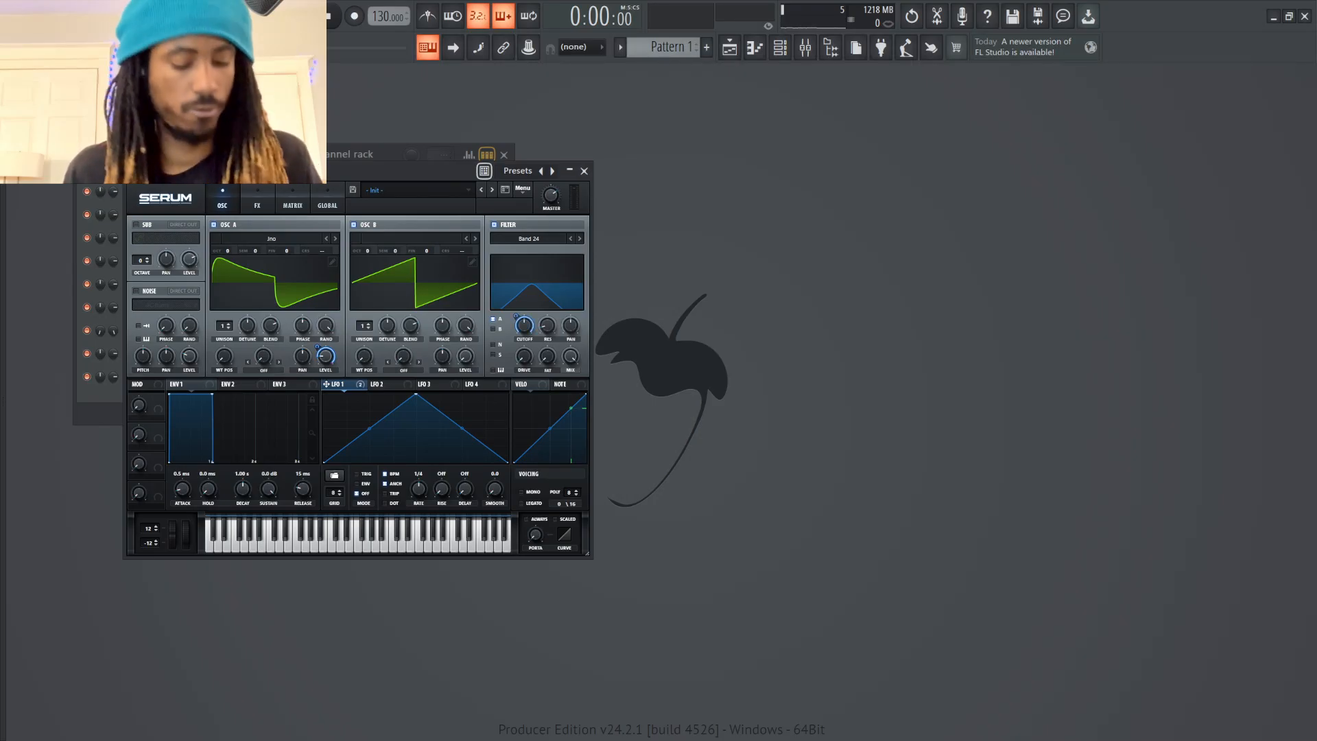
pyautogui.moveTo(516, 317)
pyautogui.mouseDown()
pyautogui.moveTo(524, 347)
pyautogui.moveTo(516, 308)
pyautogui.mouseUp()
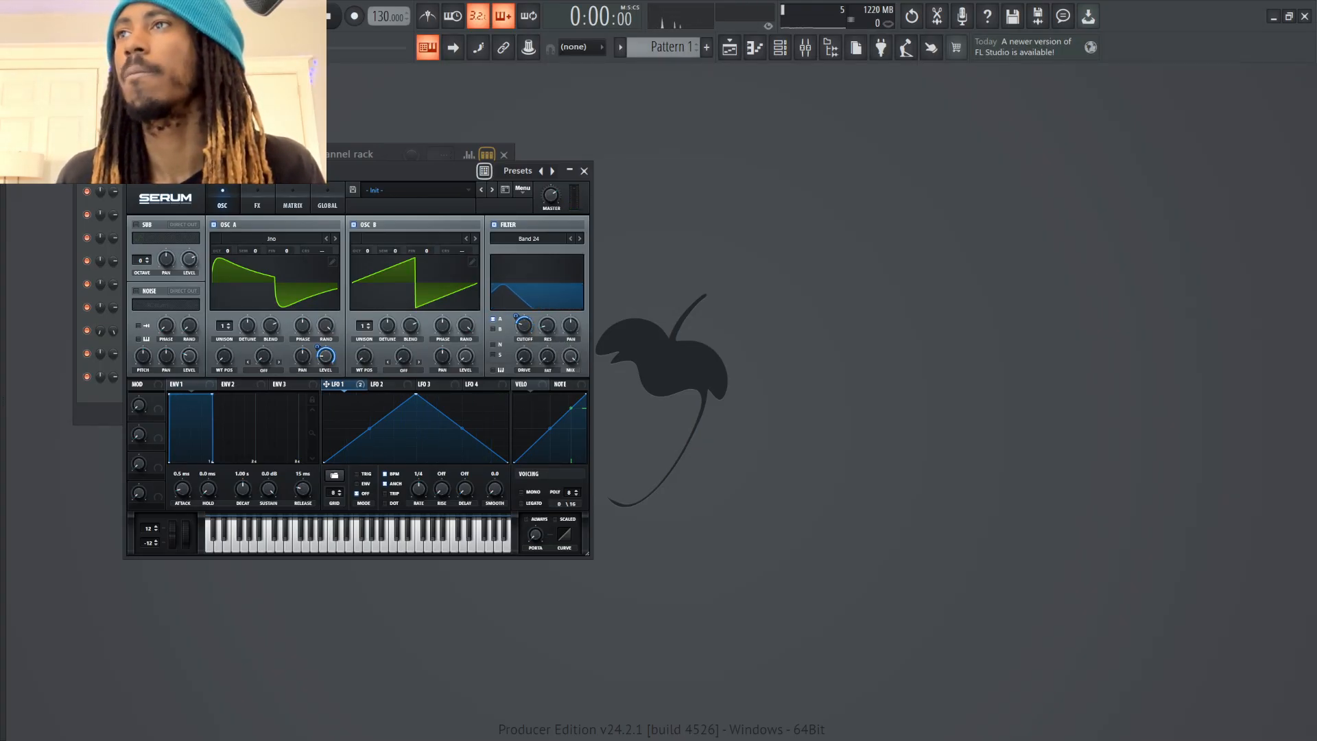
pyautogui.click(364, 474)
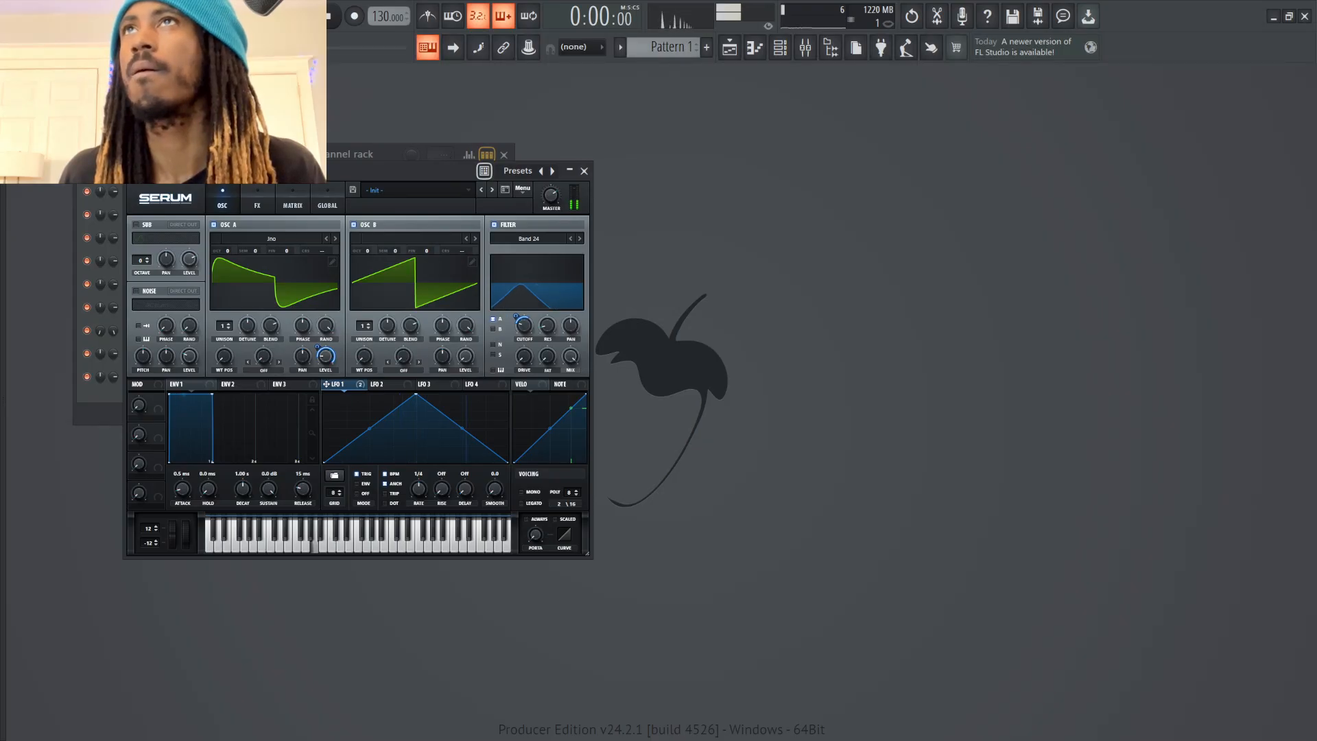
# Load the Analog Basic Shapes wavetable into oscillator B with LFO 1 on its level, and set both oscillators' octaves to -1
pyautogui.moveTo(227, 252); pyautogui.dragTo(227, 263)
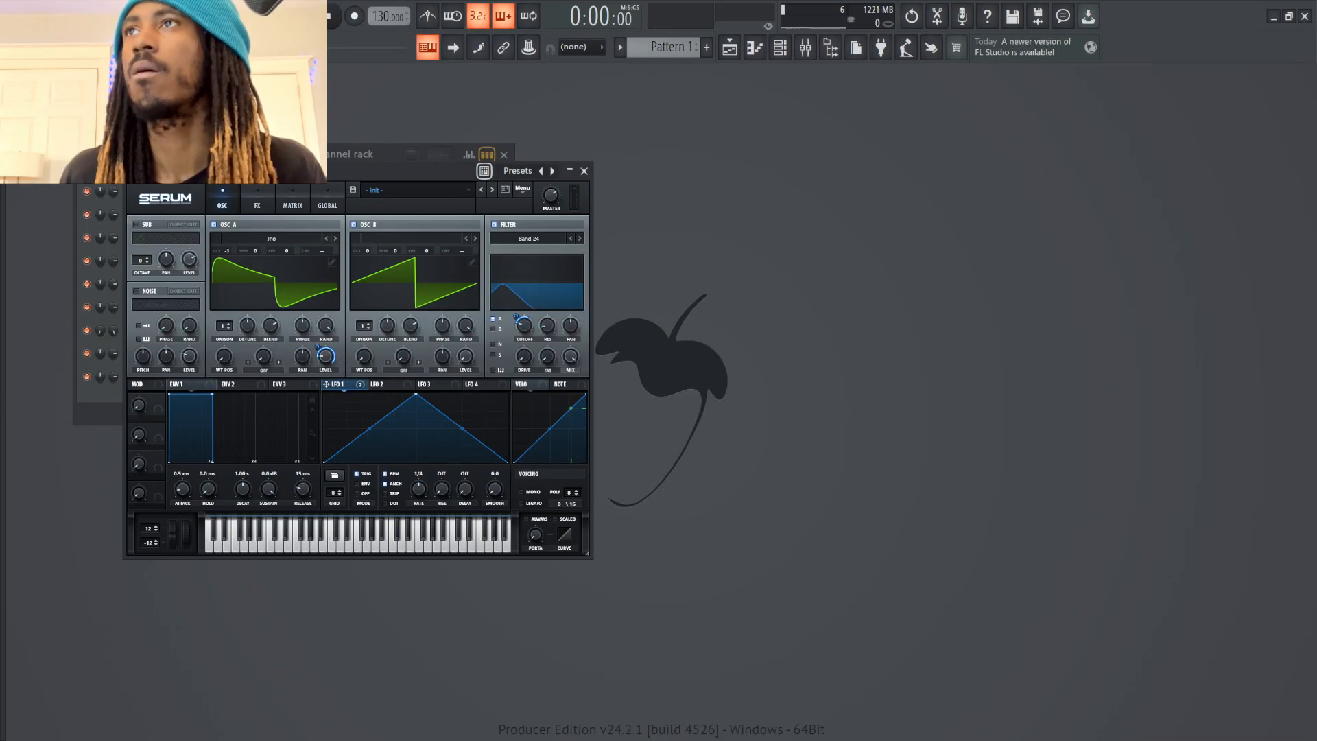
pyautogui.click(411, 239)
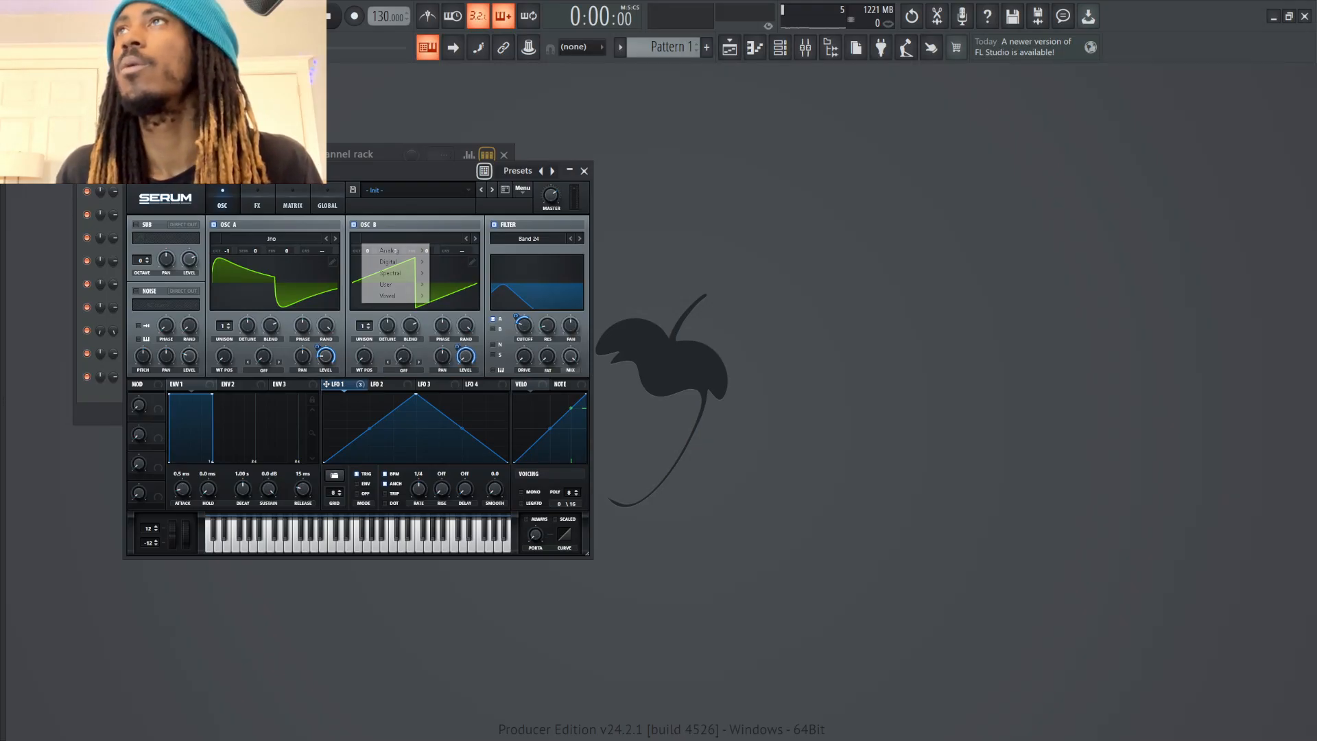
pyautogui.moveTo(395, 250)
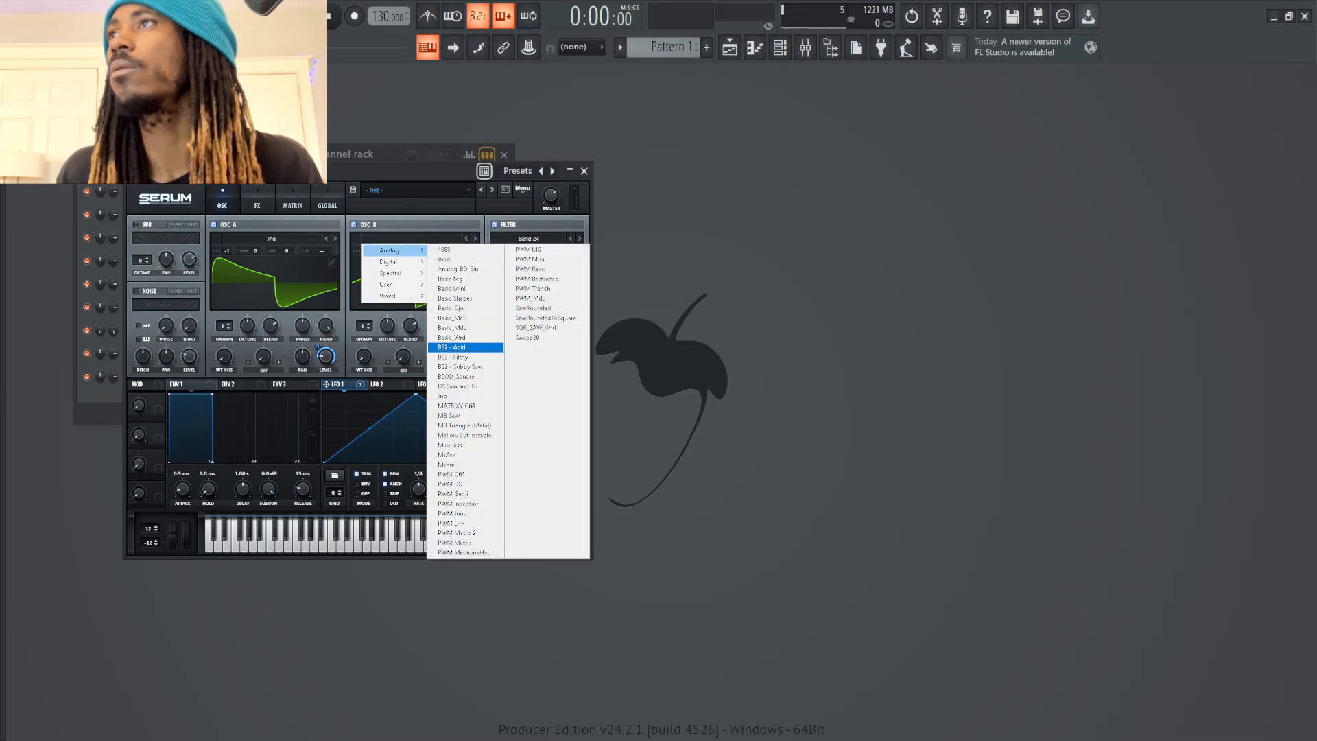
pyautogui.click(455, 298)
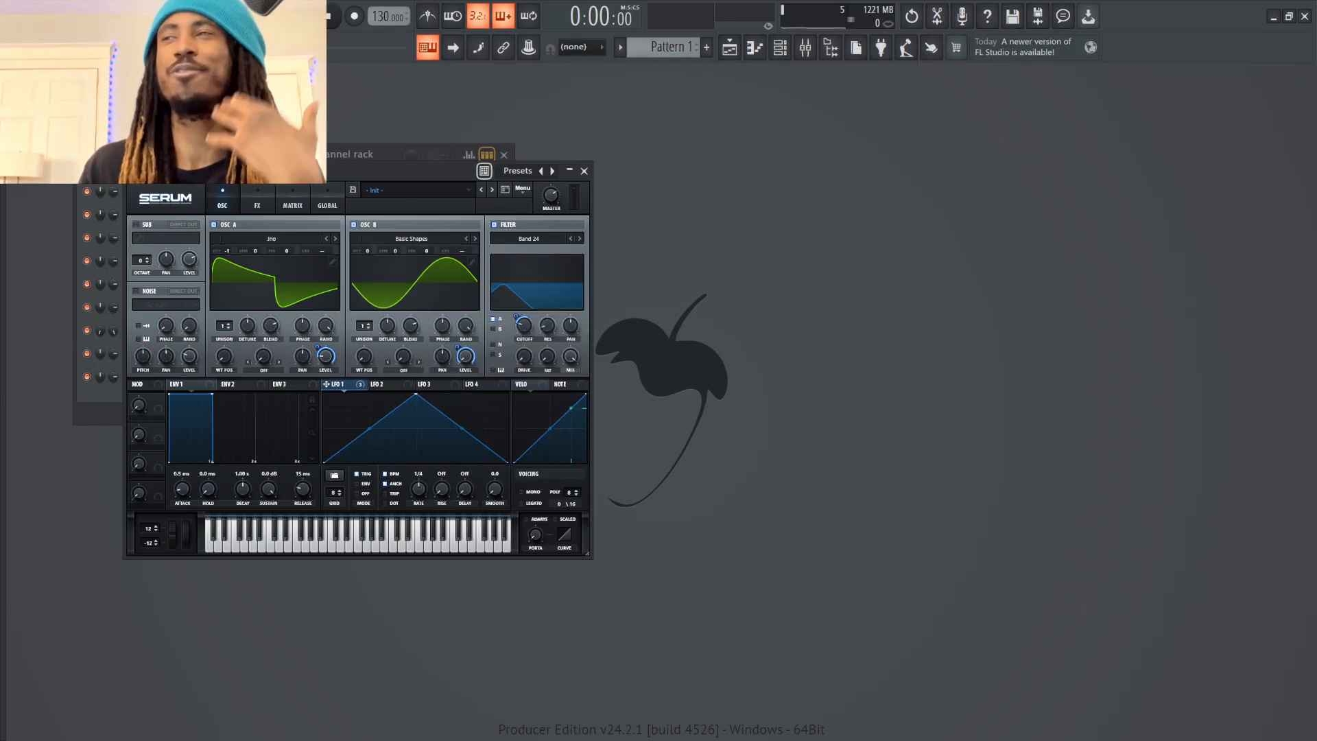
pyautogui.press('z')
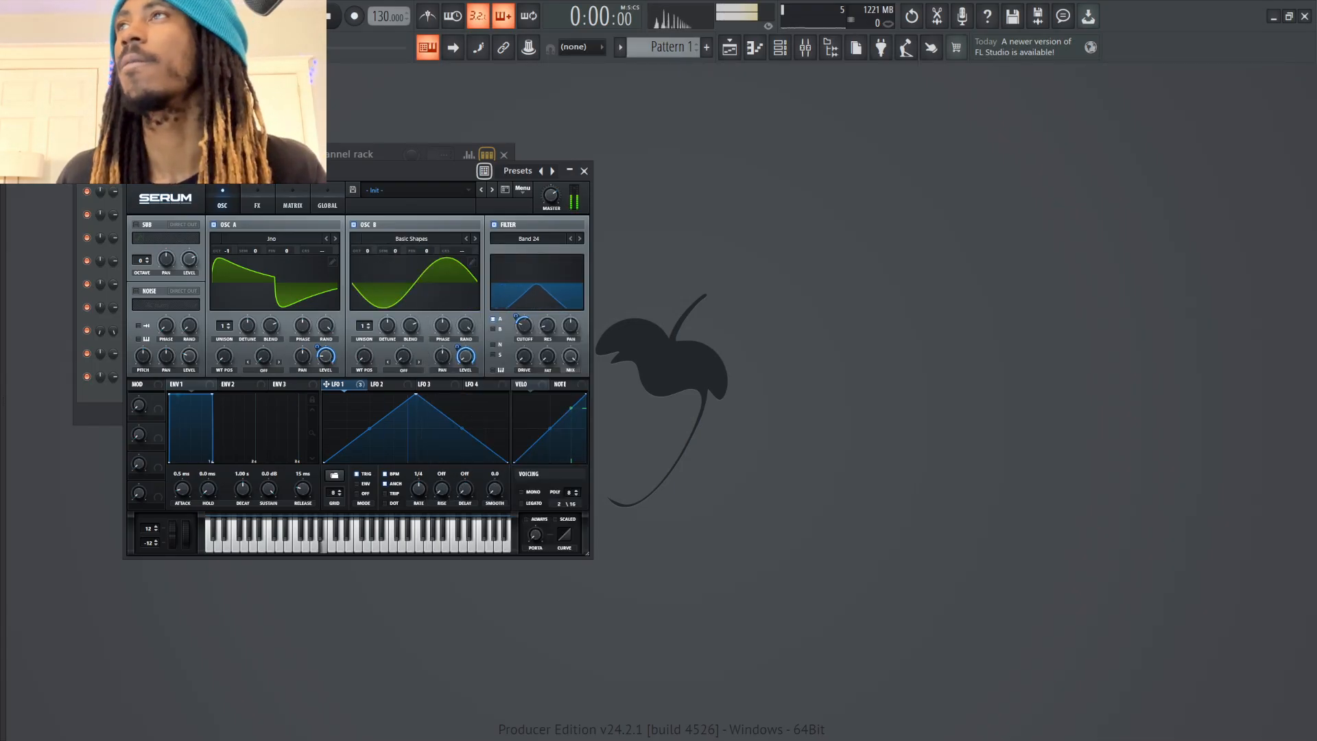
pyautogui.press('z')
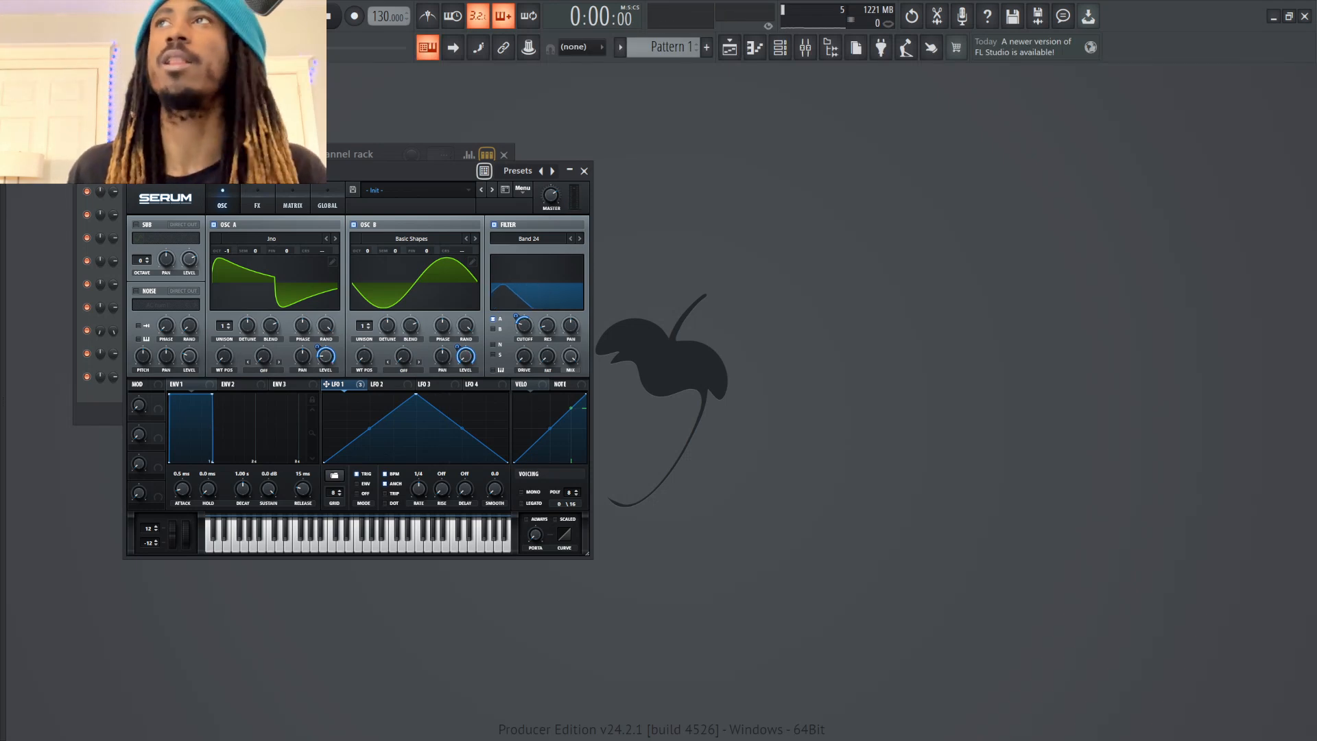
pyautogui.moveTo(367, 251); pyautogui.dragTo(367, 265)
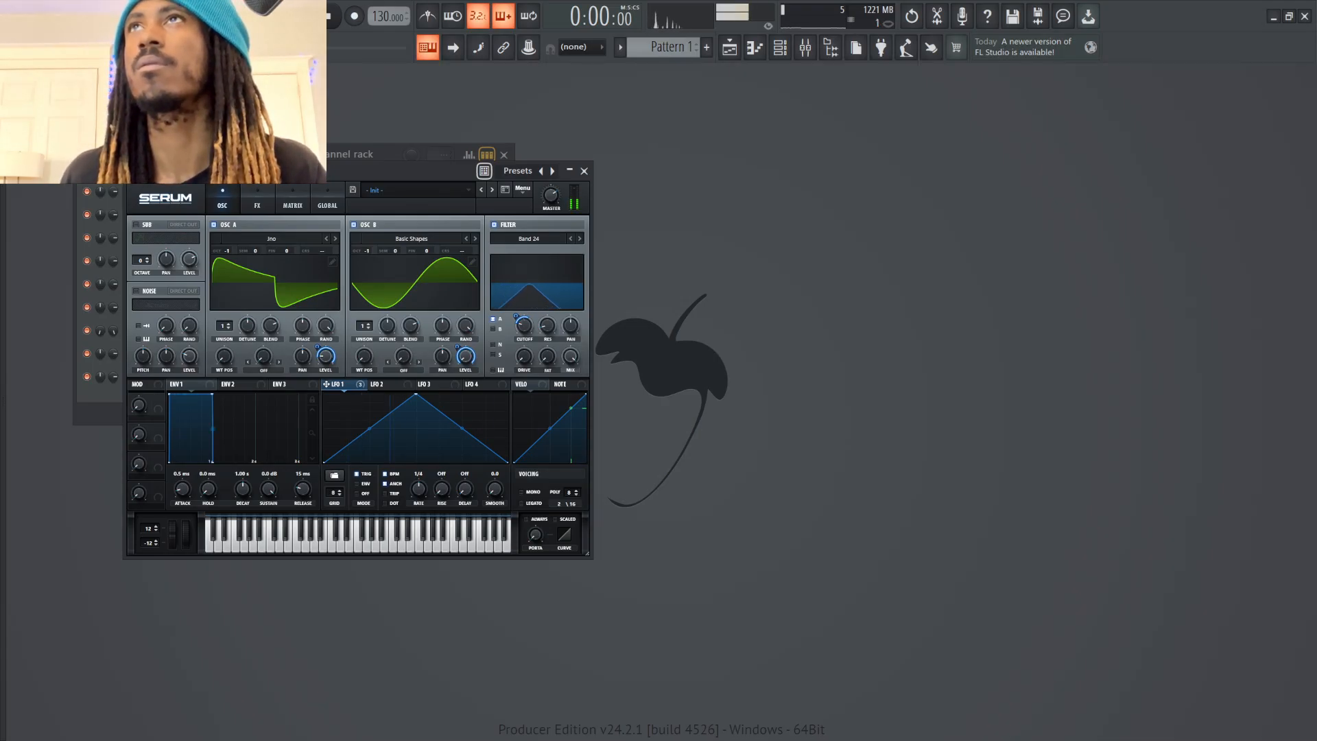
# Enable the Tube distortion effect and modulate its drive with LFO 1, adjusting the modulation amount
pyautogui.click(257, 205)
pyautogui.click(140, 242)
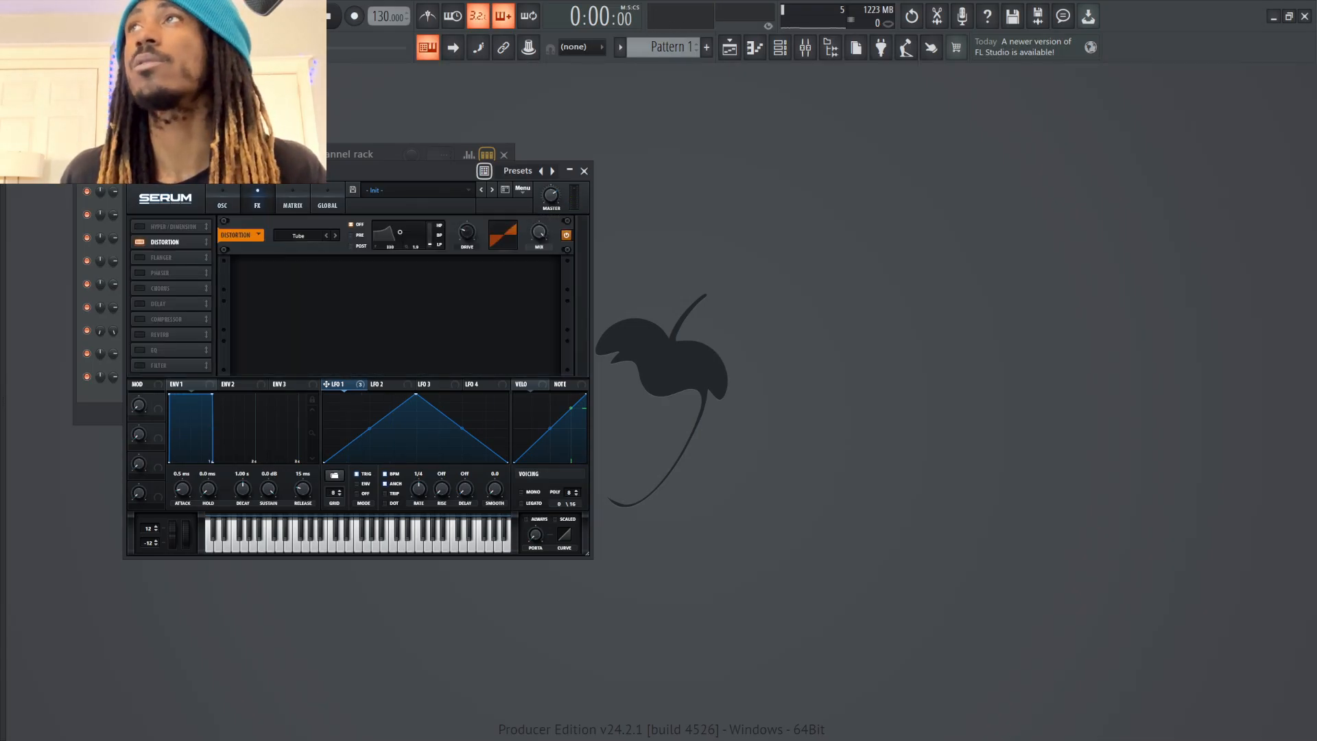
pyautogui.moveTo(467, 231); pyautogui.dragTo(467, 190)
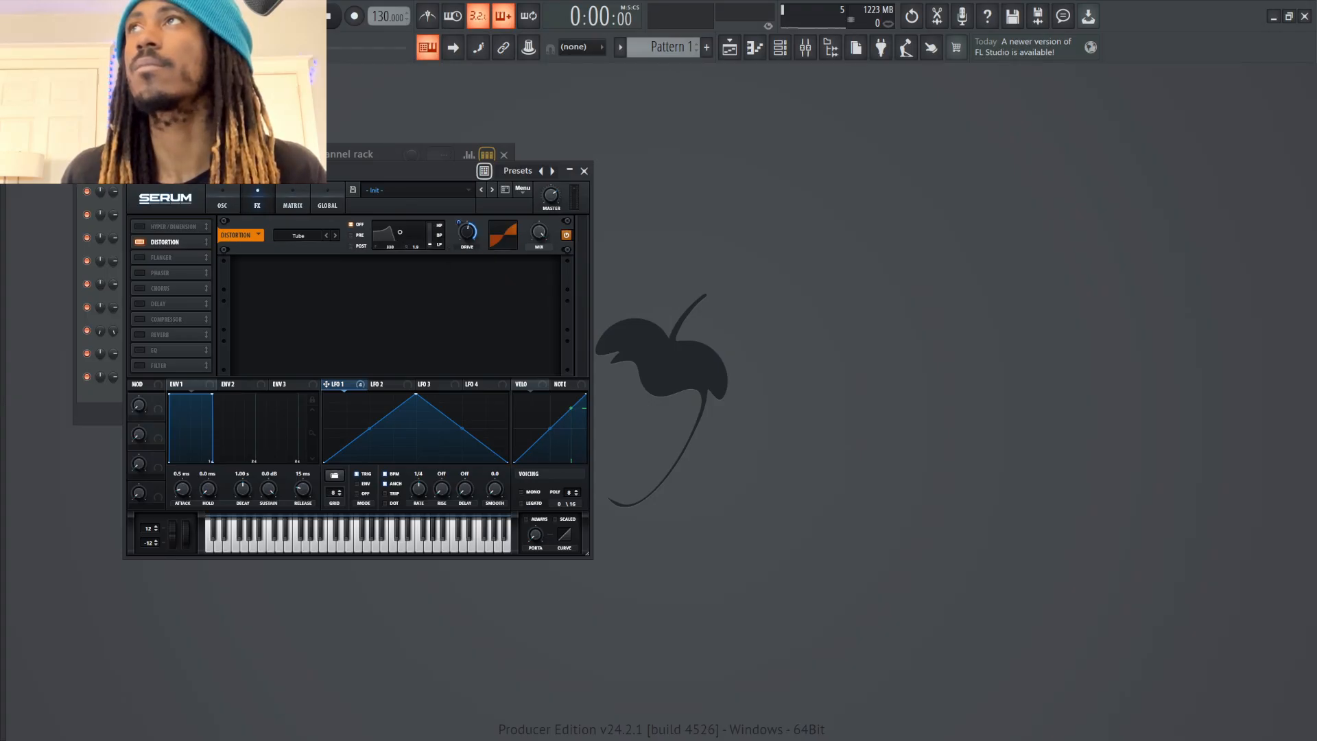
pyautogui.moveTo(459, 223)
pyautogui.mouseDown()
pyautogui.moveTo(459, 237)
pyautogui.moveTo(467, 217)
pyautogui.mouseUp()
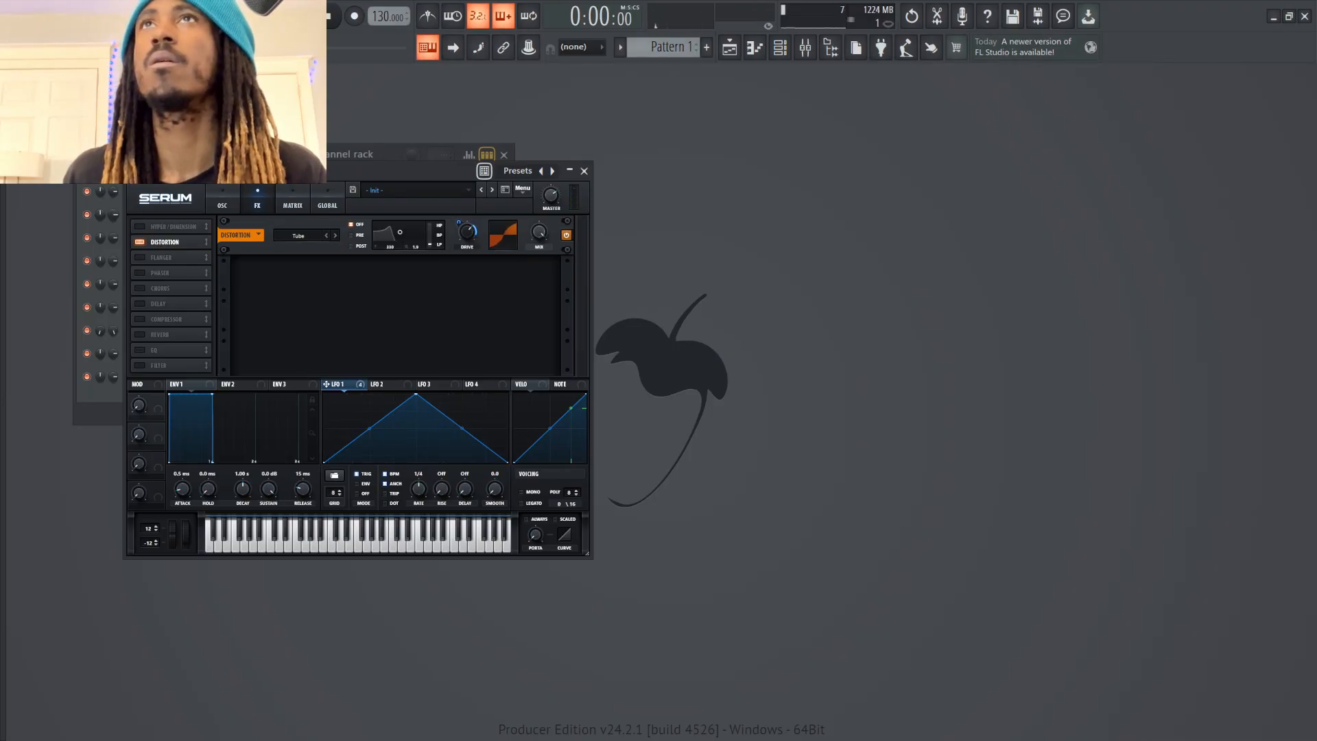
# Enable the Hyper/Dimension effect and modulate the Hyper mix with LFO 1, checking it with a test note
pyautogui.click(140, 226)
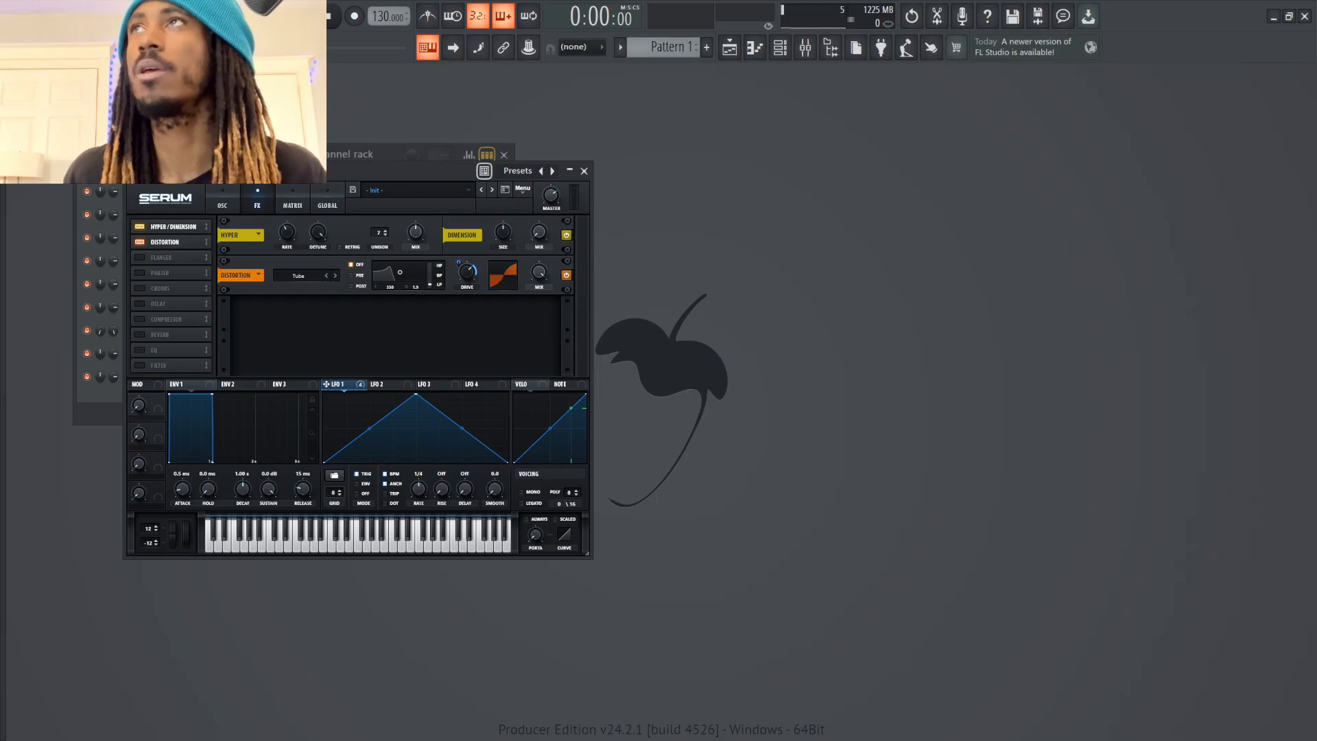
pyautogui.moveTo(336, 384); pyautogui.dragTo(416, 232)
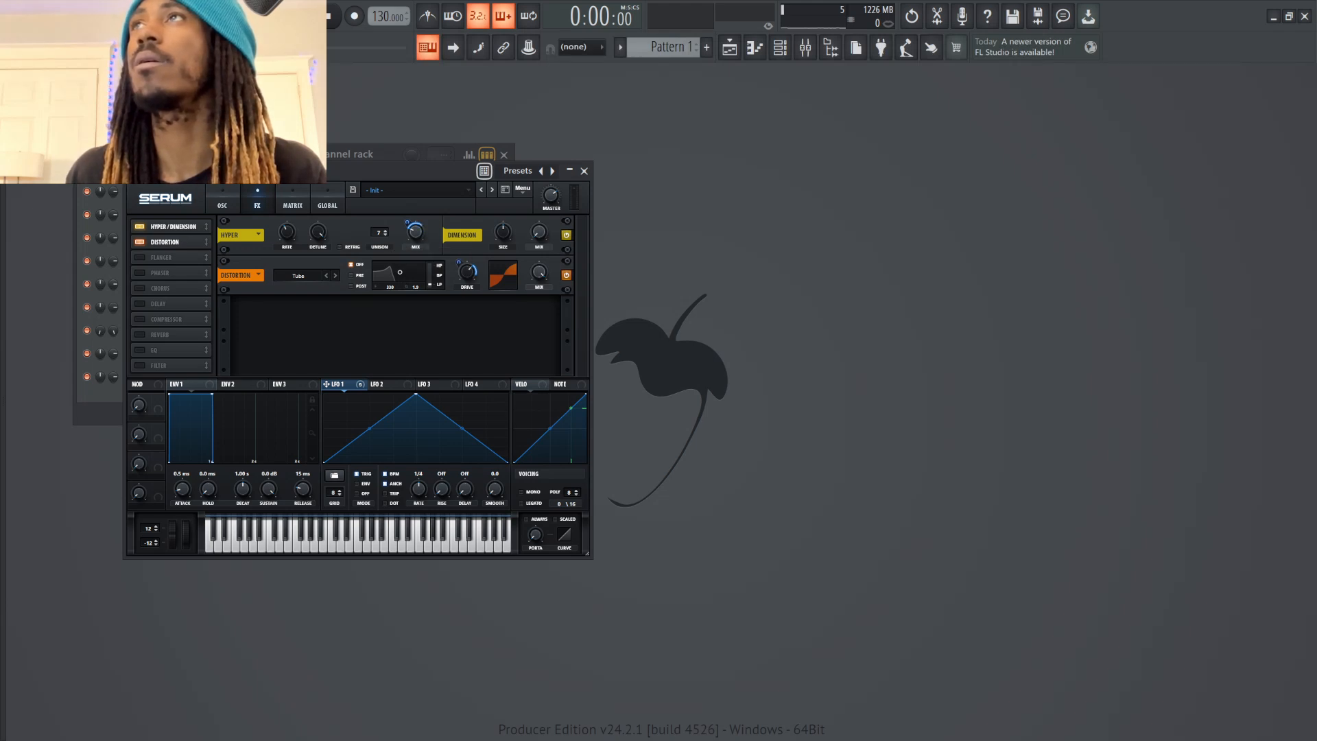
pyautogui.press('z')
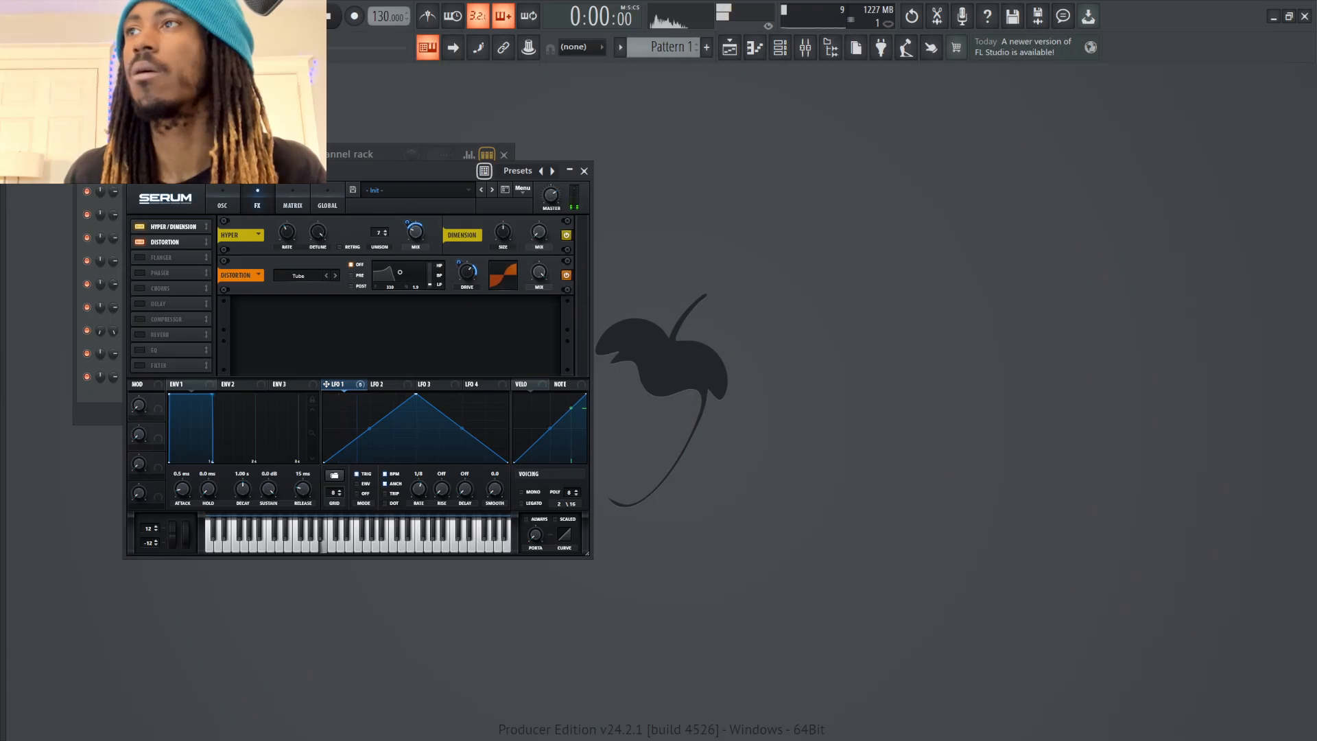
# Set LFO 1's rate to 1/8 and the Dimension size to 23% while playing test notes
pyautogui.moveTo(418, 490); pyautogui.dragTo(419, 481)
pyautogui.press('z')
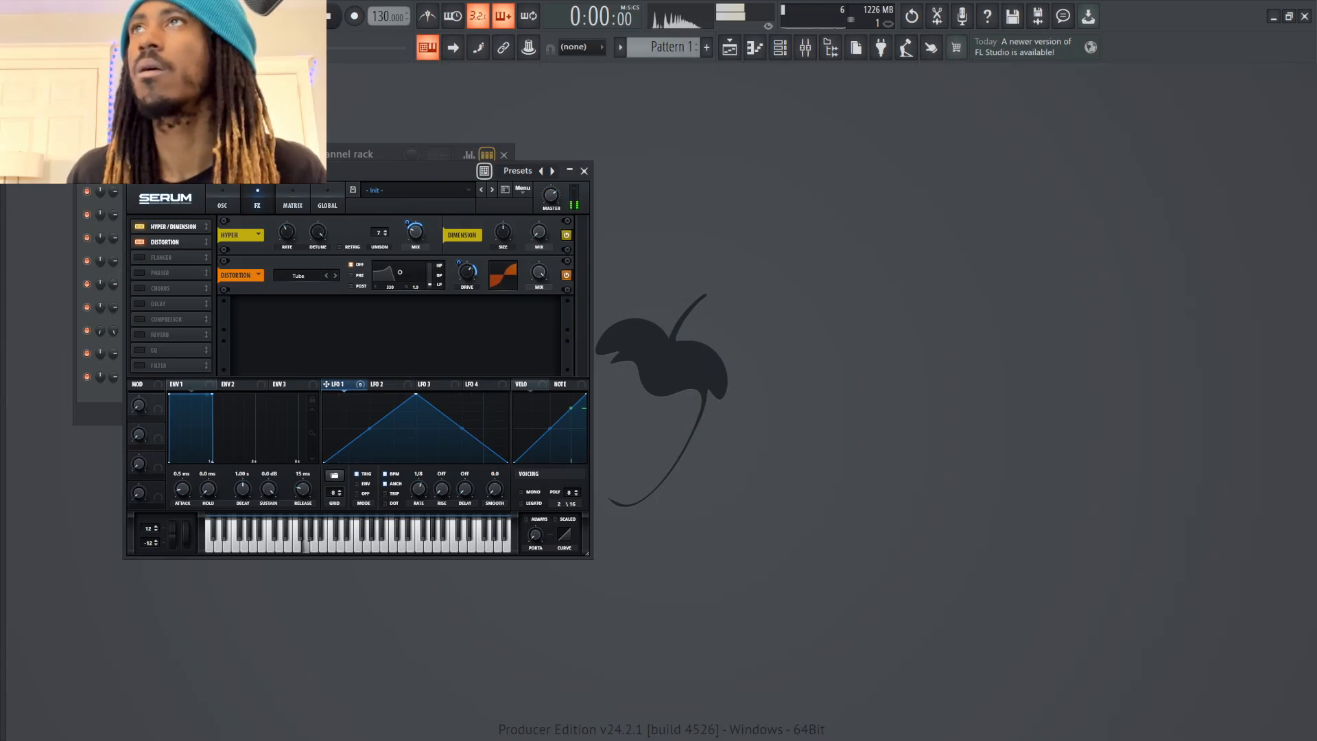
pyautogui.moveTo(503, 232); pyautogui.dragTo(503, 261)
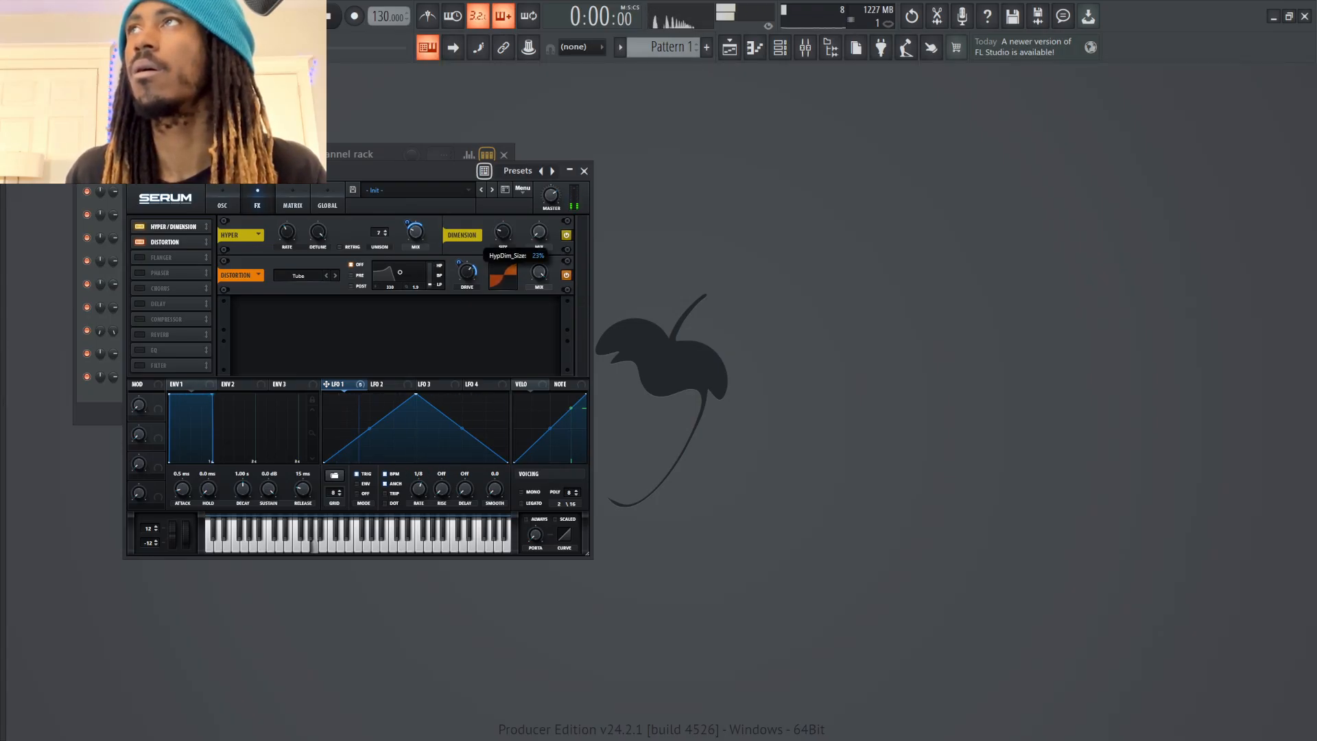
pyautogui.press(',')
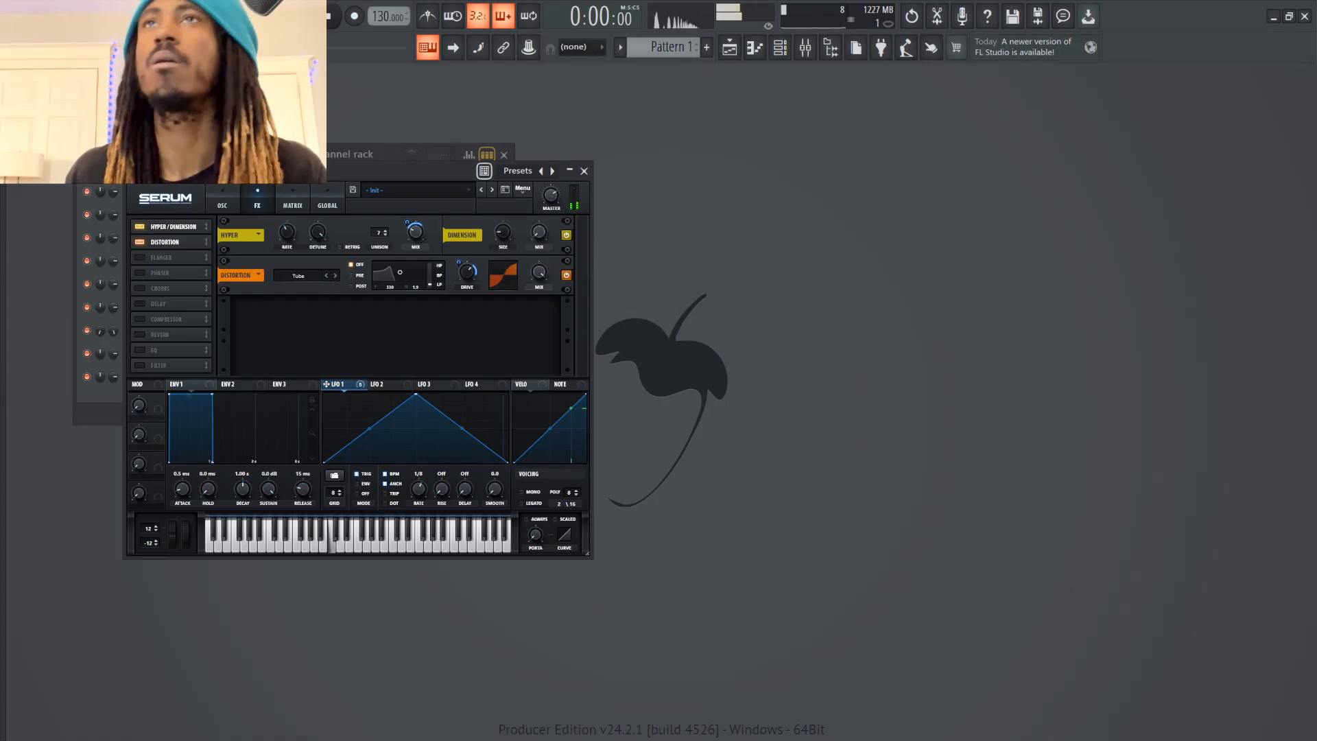
pyautogui.press('n')
# Enable the compressor in multiband mode, lower its threshold slightly and audition the result
pyautogui.click(140, 319)
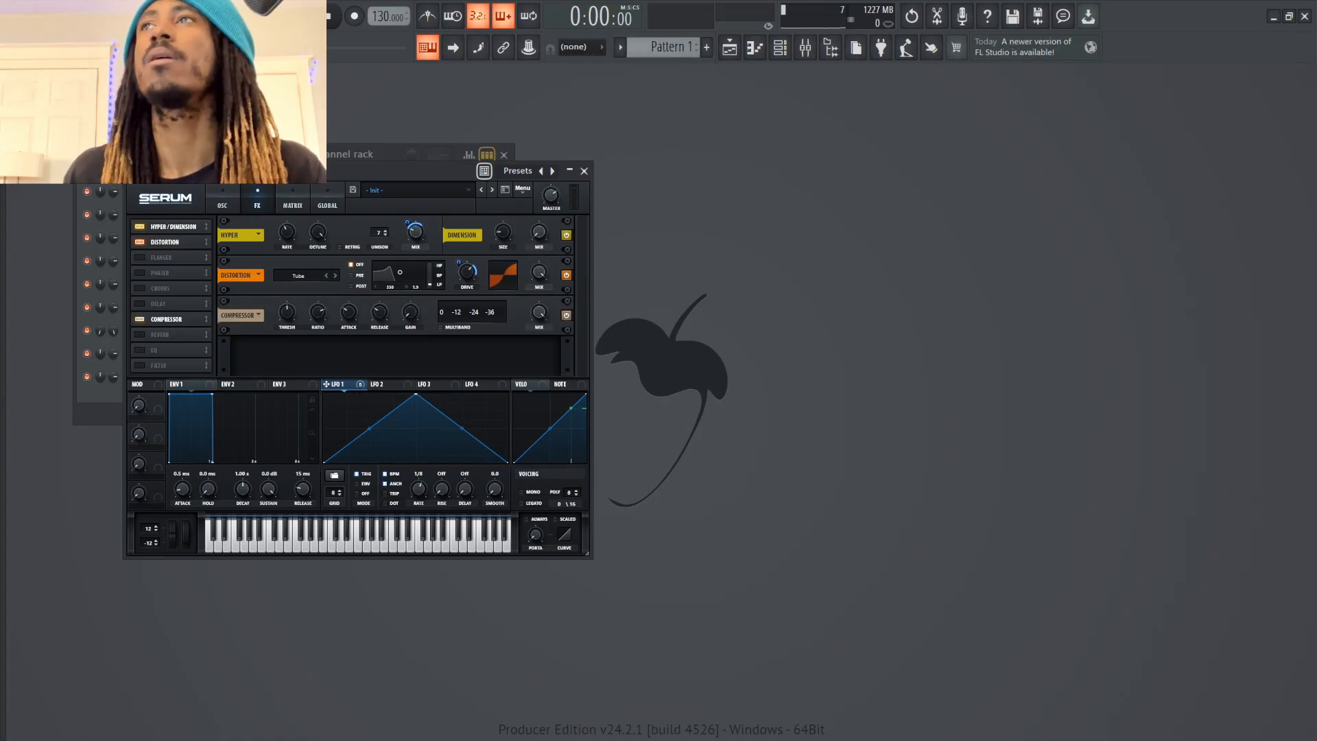
pyautogui.click(441, 327)
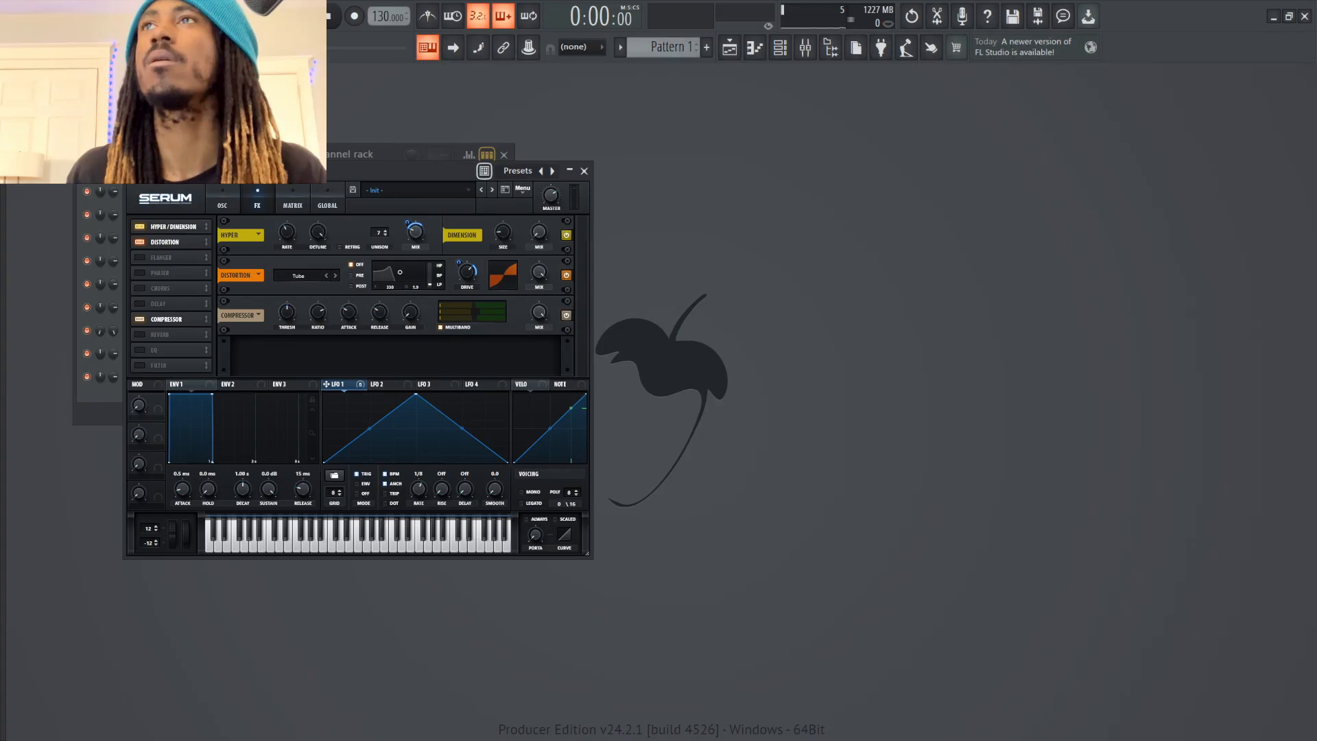
pyautogui.moveTo(287, 313); pyautogui.dragTo(287, 321)
pyautogui.press('n')
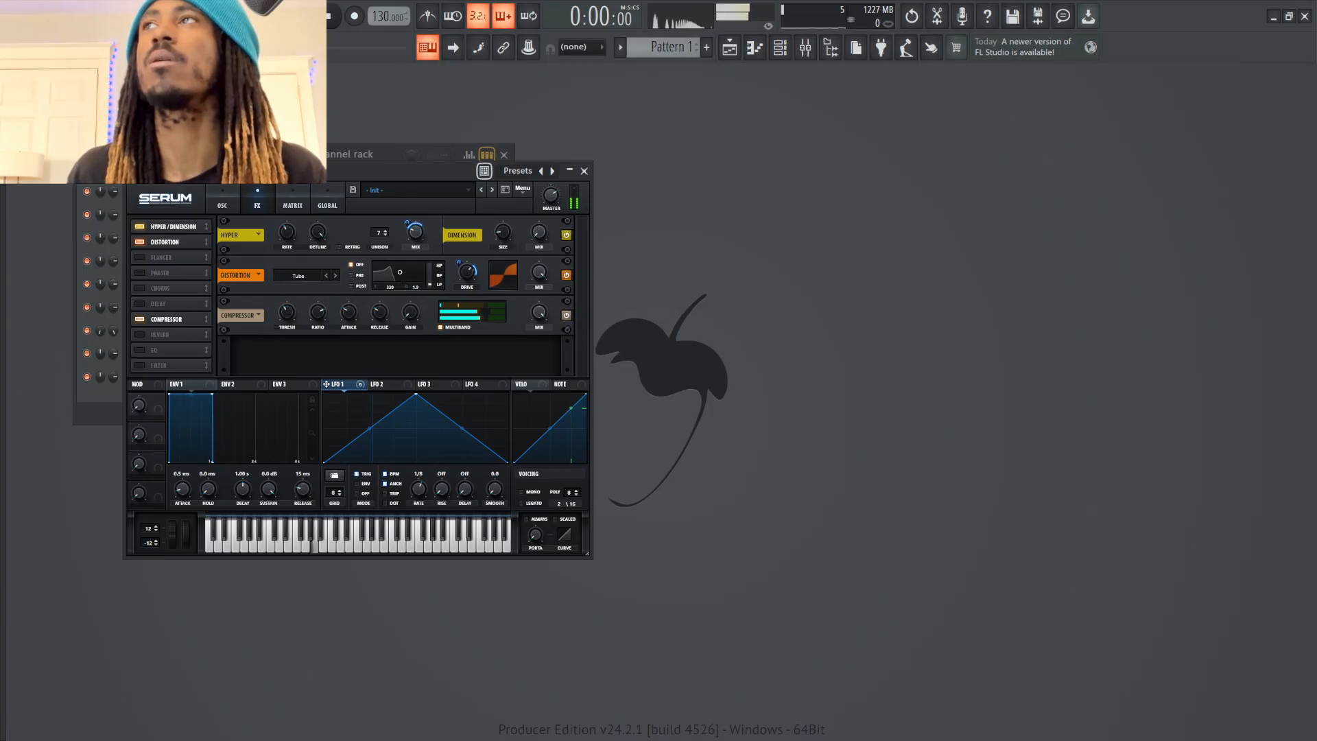
pyautogui.moveTo(206, 319)
pyautogui.mouseDown()
pyautogui.moveTo(206, 226)
pyautogui.moveTo(206, 319)
pyautogui.mouseUp()
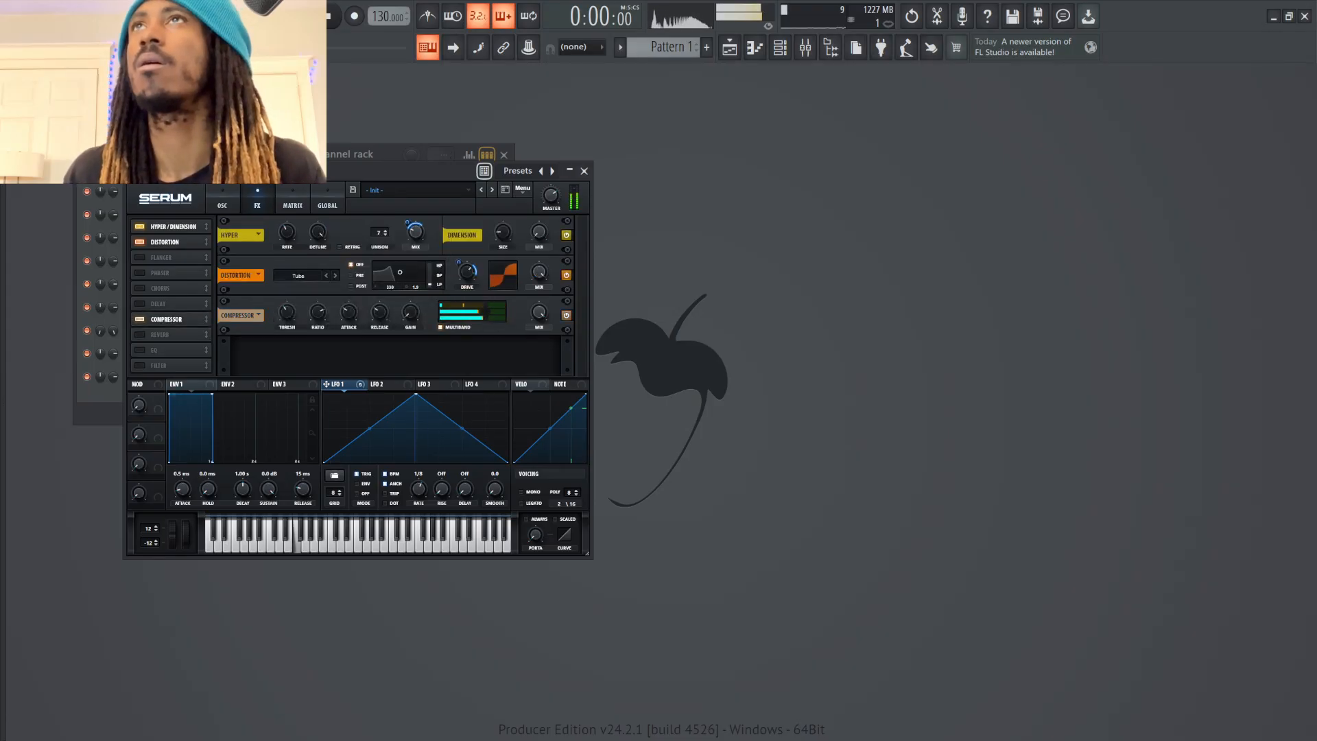
# Shift oscillator B's wavetable position to a saw shape routed through the filter, and set oscillator A's octave to -2
pyautogui.click(222, 205)
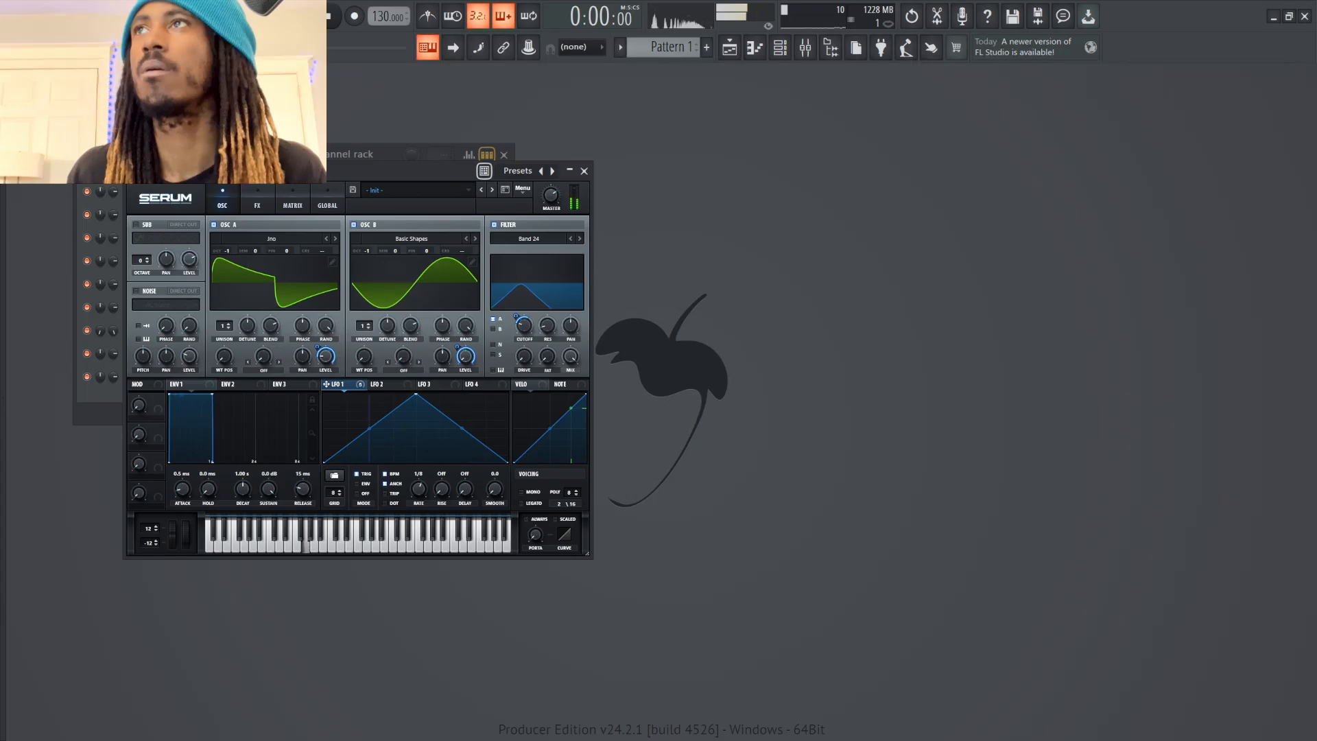
pyautogui.moveTo(365, 356)
pyautogui.mouseDown()
pyautogui.moveTo(364, 330)
pyautogui.moveTo(364, 366)
pyautogui.mouseUp()
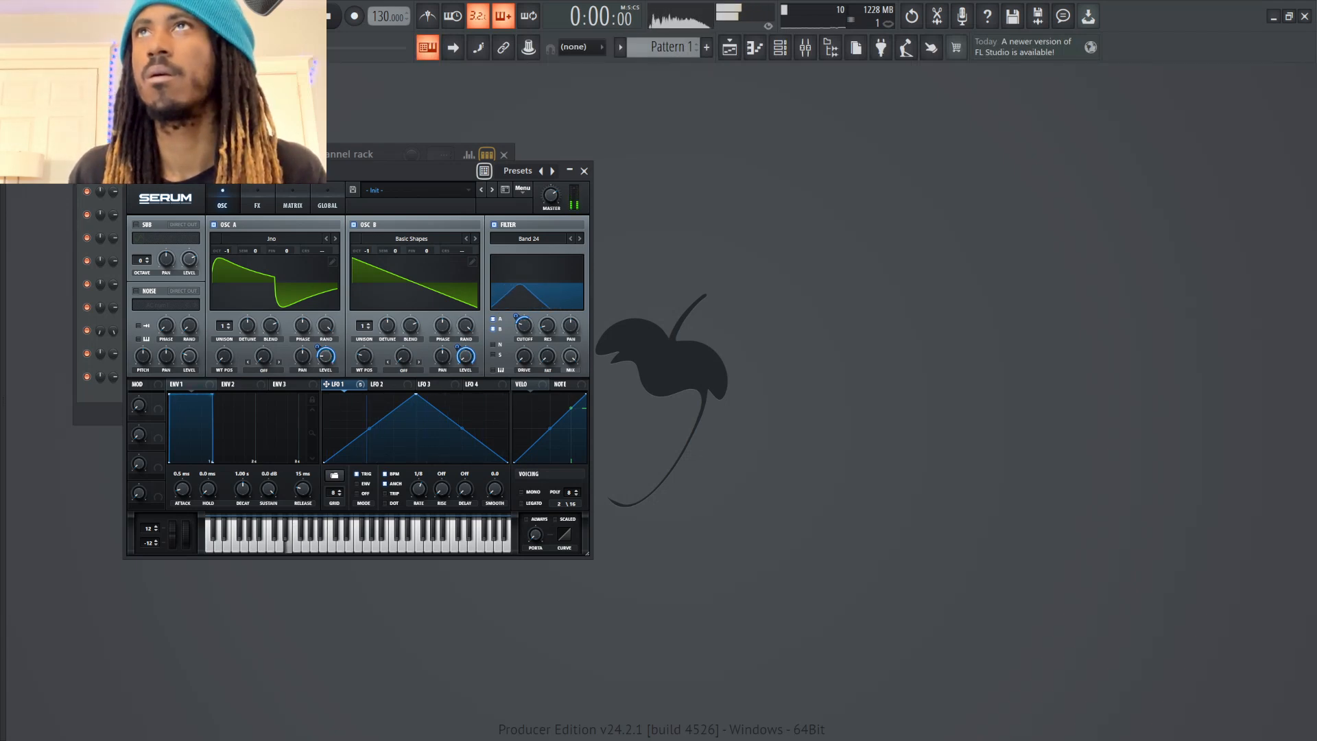
pyautogui.moveTo(226, 251); pyautogui.dragTo(226, 261)
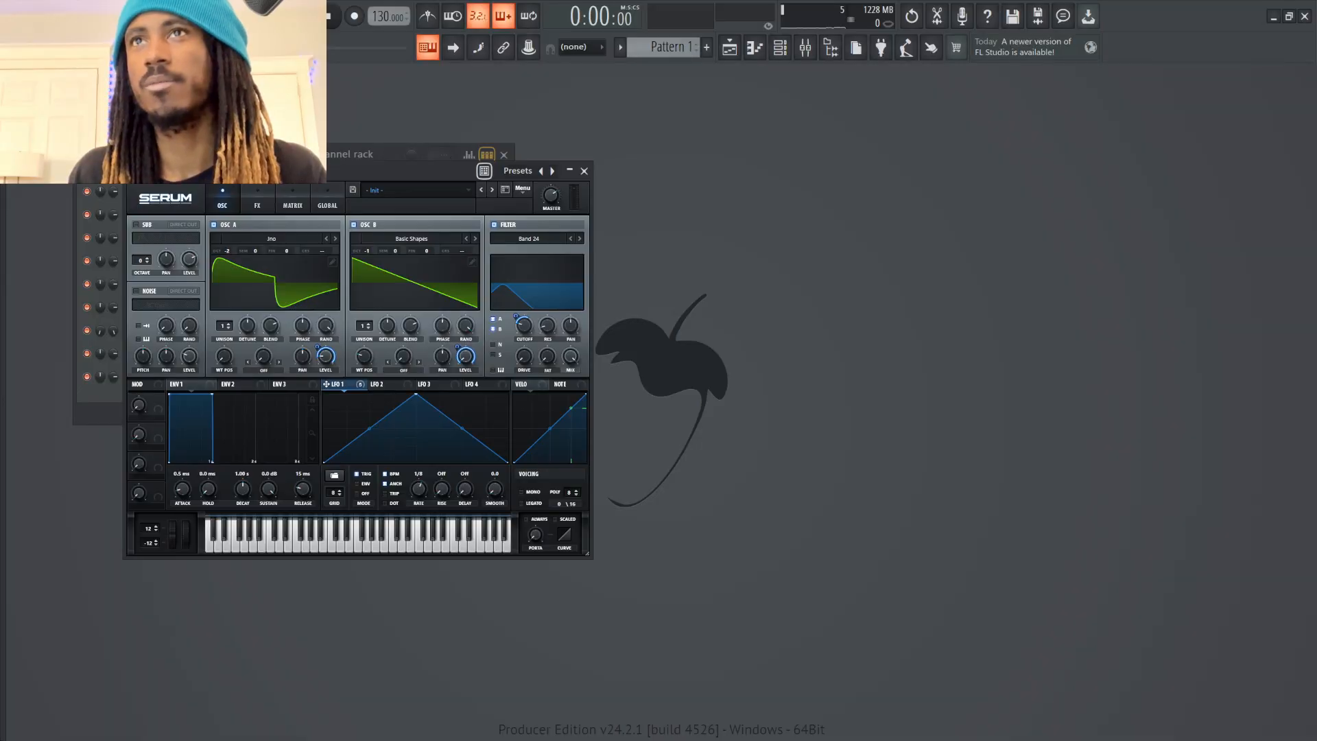
# Assign Macro 1 to modulate LFO 1's rate, with the base rate at 1/4
pyautogui.moveTo(326, 384); pyautogui.dragTo(419, 488)
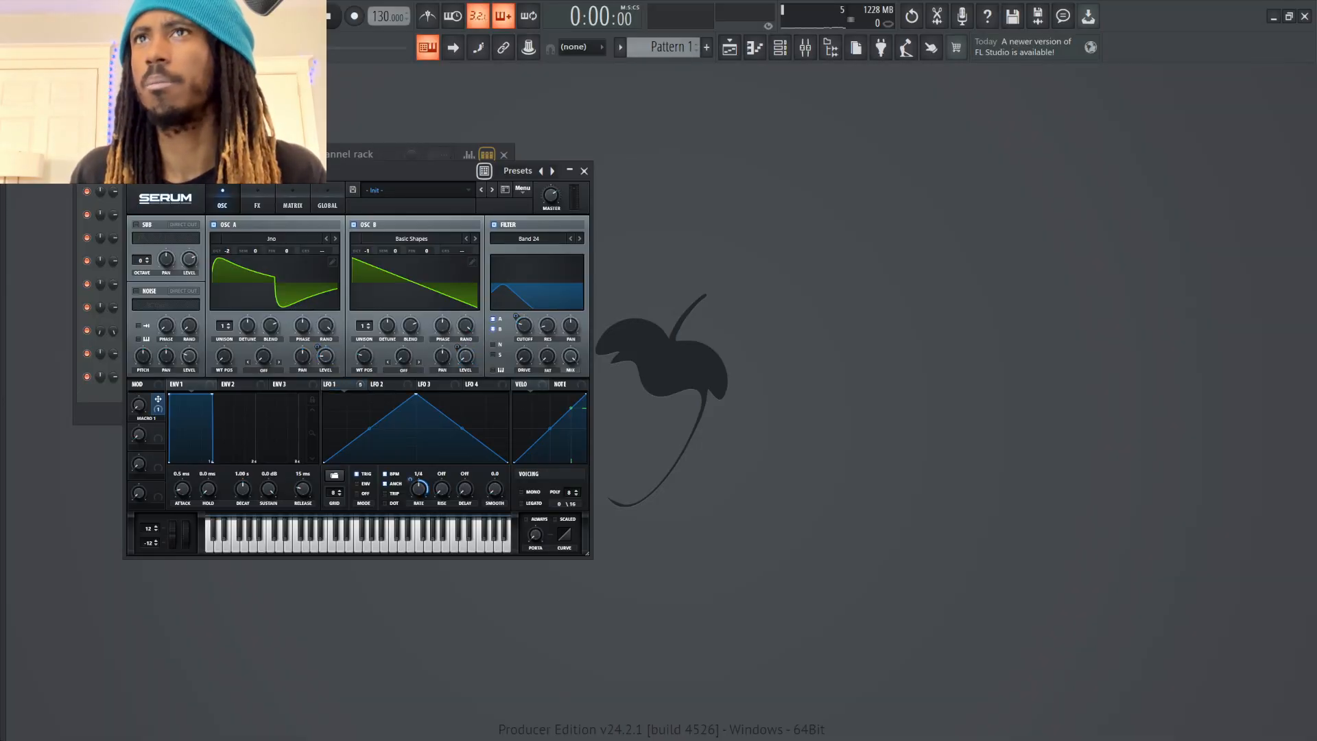
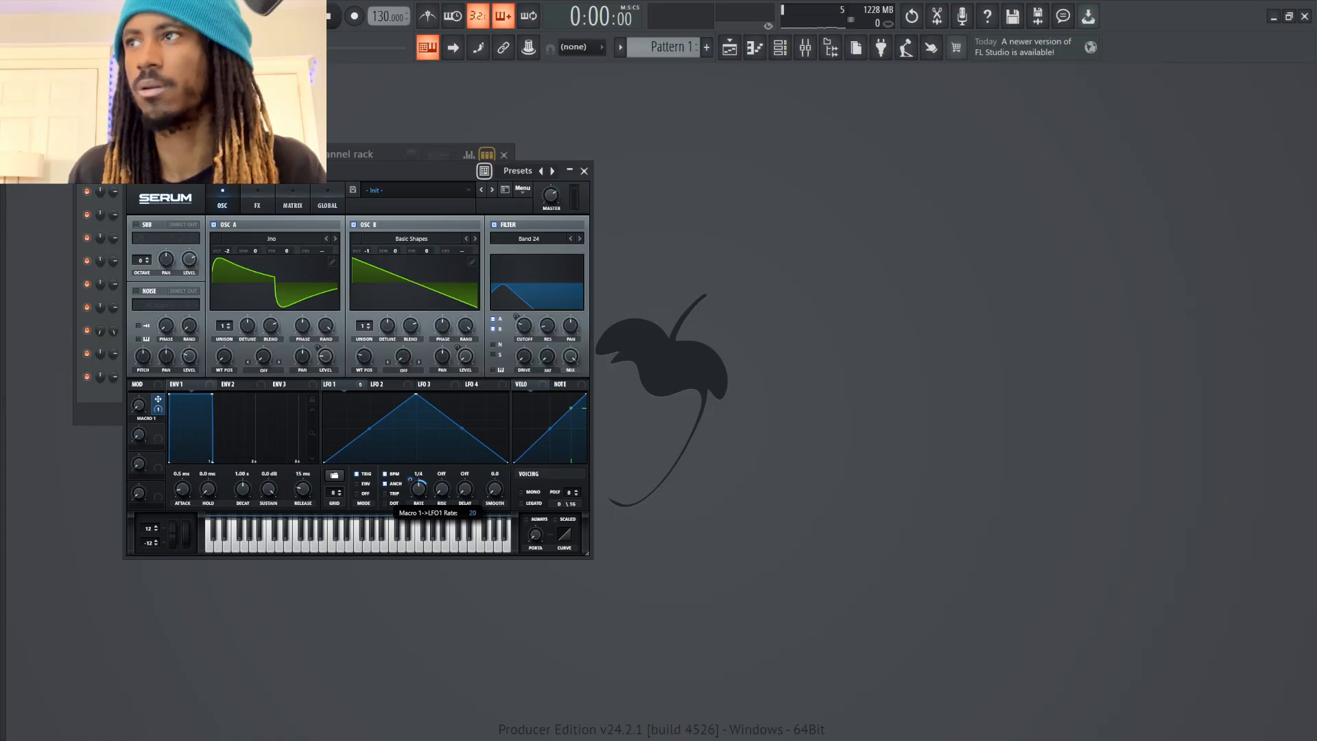
# Play test notes while sweeping Macro 1 to hear its effect on LFO 1's rate
pyautogui.press('b')
pyautogui.press('n')
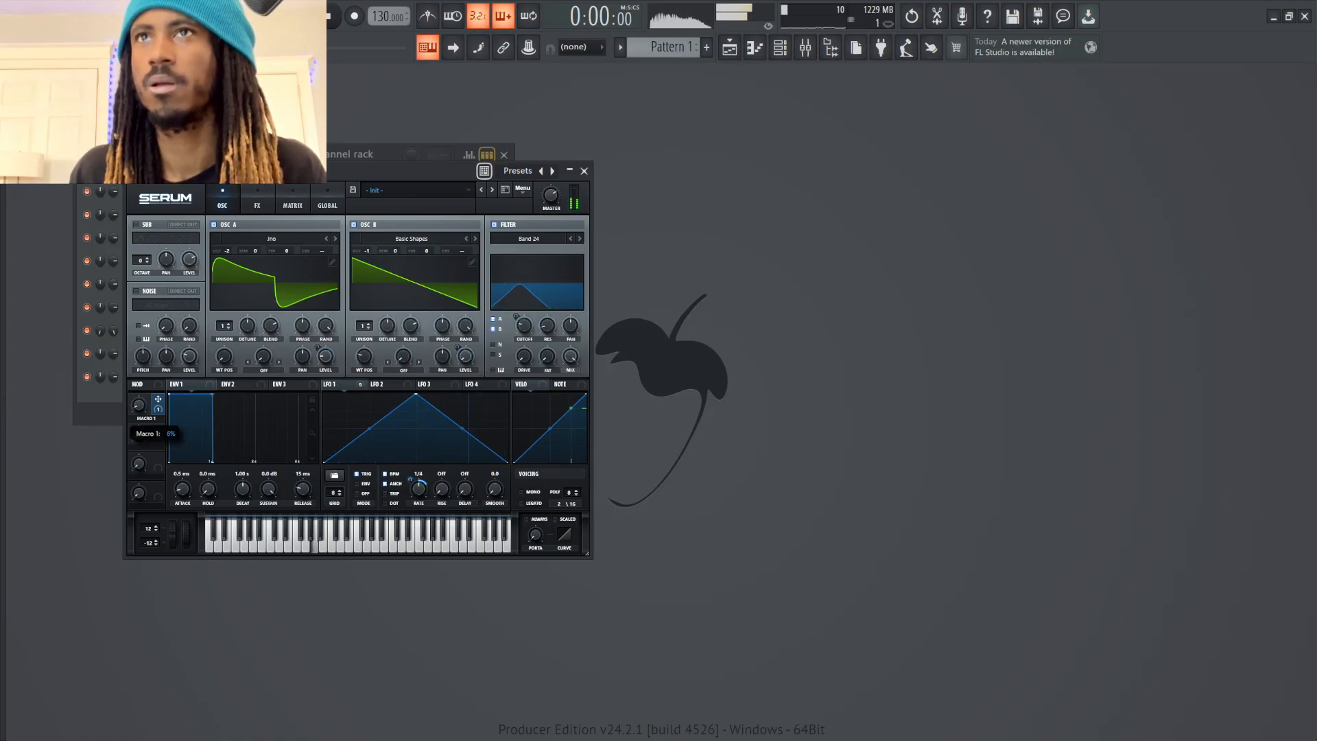
pyautogui.moveTo(138, 405); pyautogui.dragTo(139, 277)
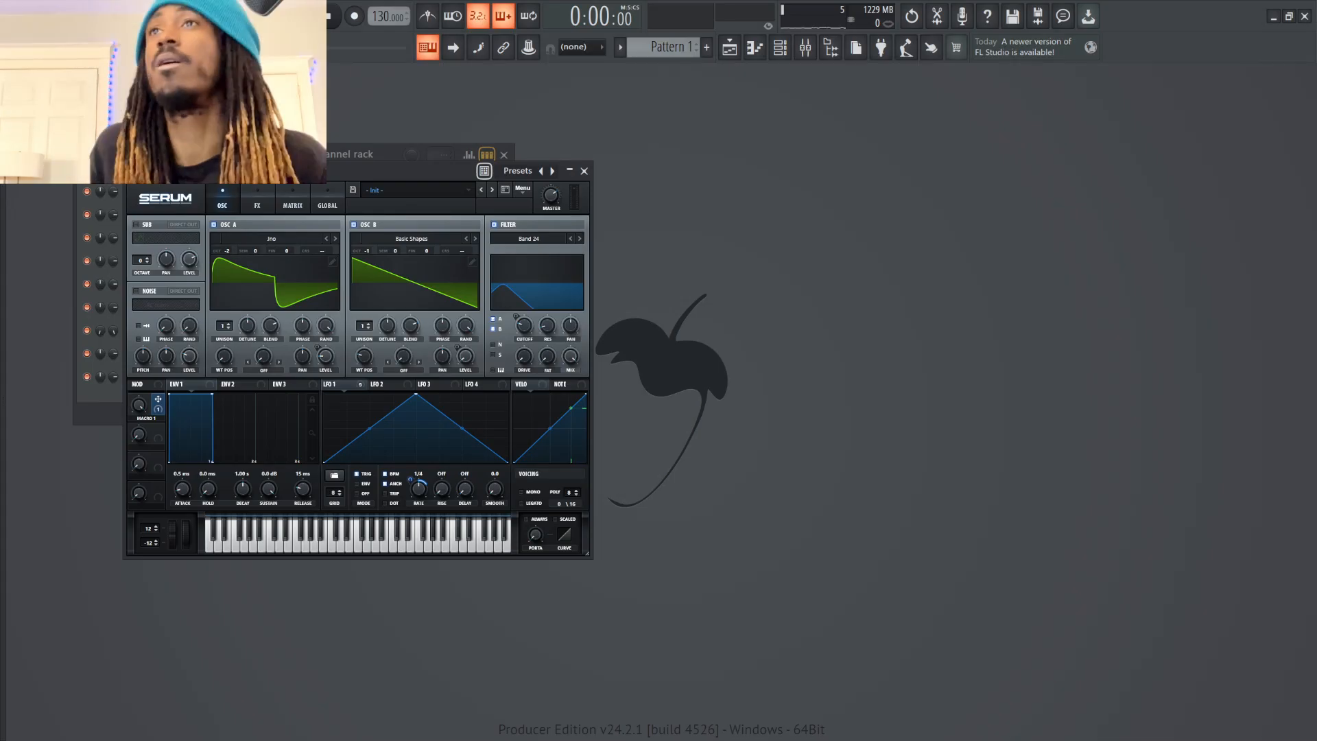
# Set oscillator A's warp mode to Sync (No Window) and raise the warp amount while sweeping Macro 1
pyautogui.click(263, 370)
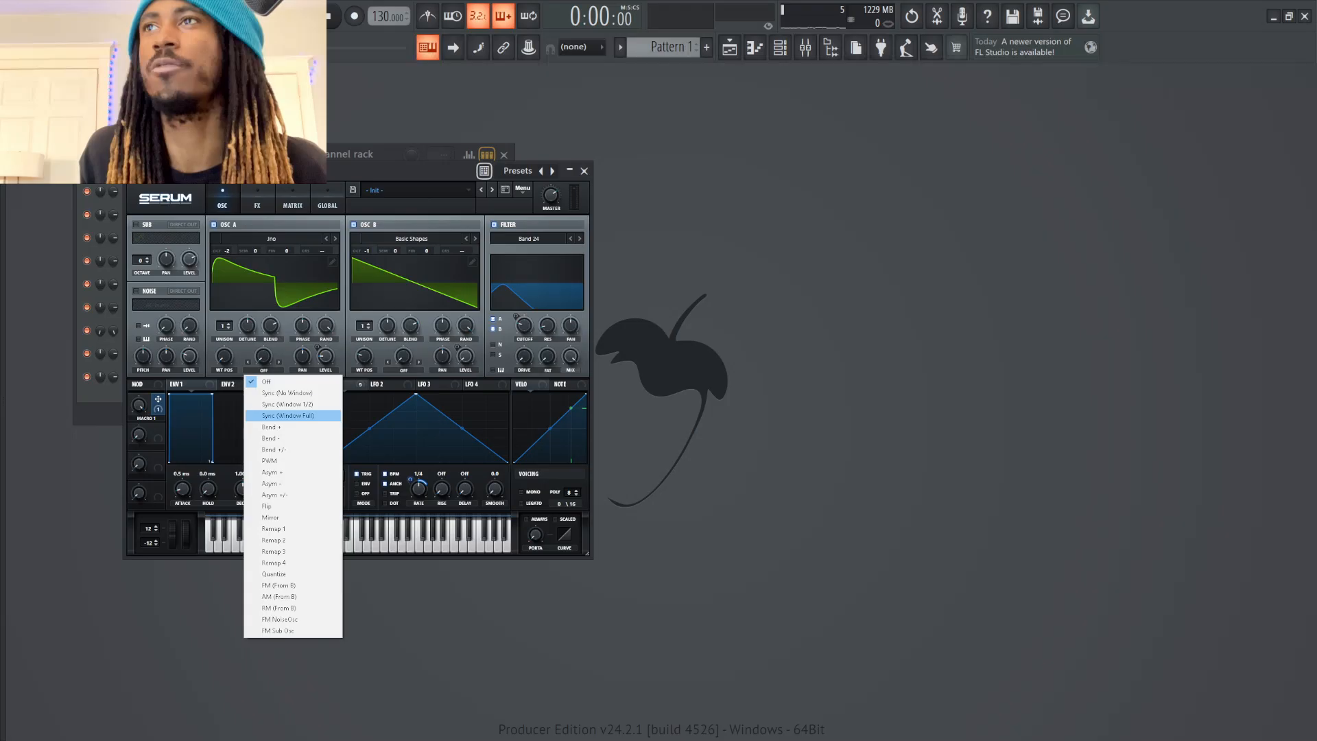
pyautogui.click(287, 392)
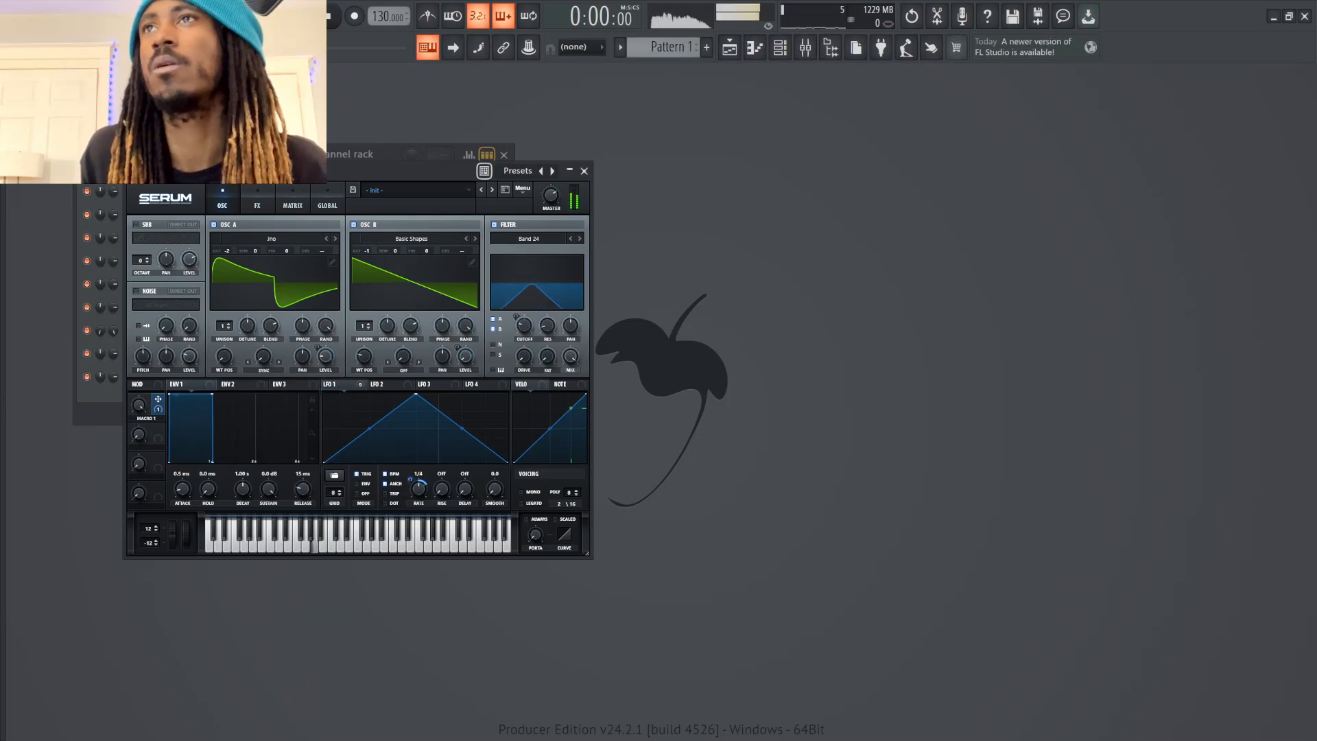
pyautogui.moveTo(263, 356); pyautogui.dragTo(264, 344)
pyautogui.moveTo(139, 405); pyautogui.dragTo(139, 463)
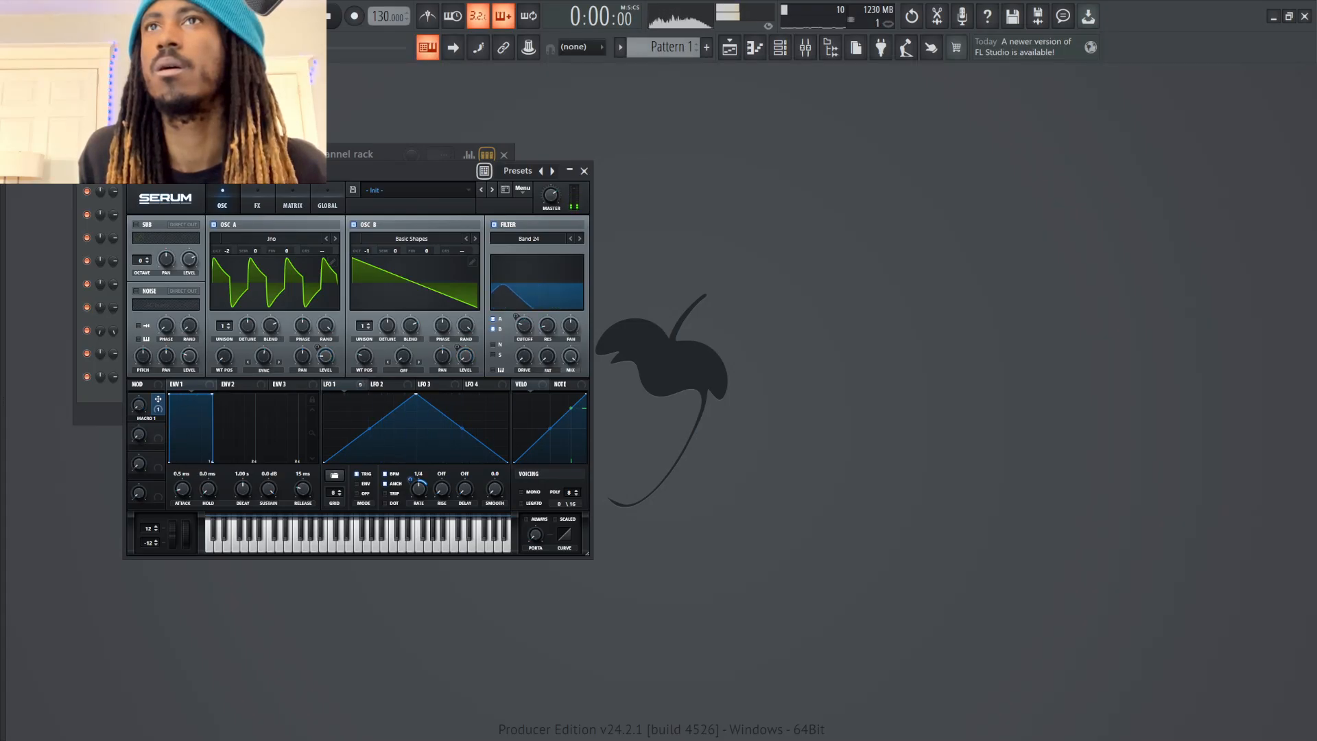
pyautogui.moveTo(139, 404); pyautogui.dragTo(139, 374)
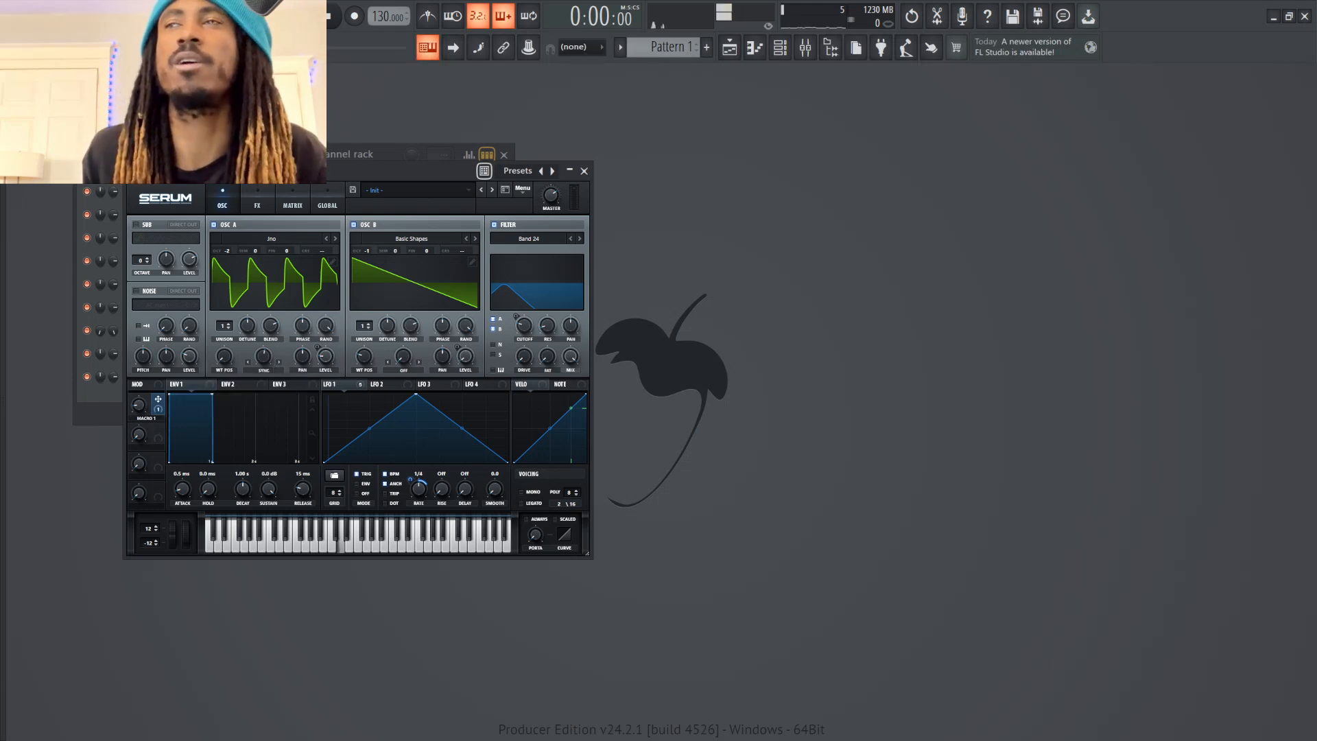
pyautogui.moveTo(263, 356)
pyautogui.mouseDown()
pyautogui.moveTo(263, 368)
pyautogui.moveTo(264, 350)
pyautogui.mouseUp()
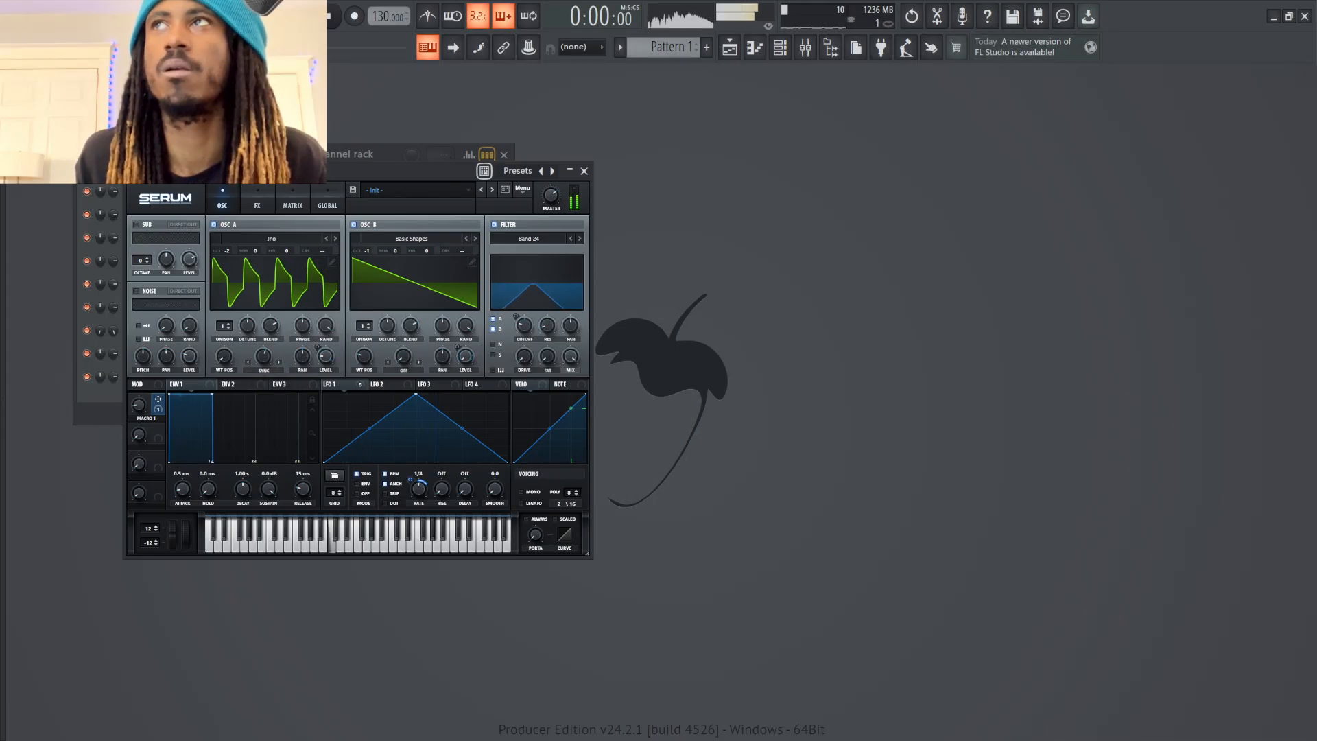
# Shift oscillator B's wavetable position to a square shape and assign LFO 1 to the filter drive, auditioning with Macro 1
pyautogui.moveTo(364, 356); pyautogui.dragTo(364, 341)
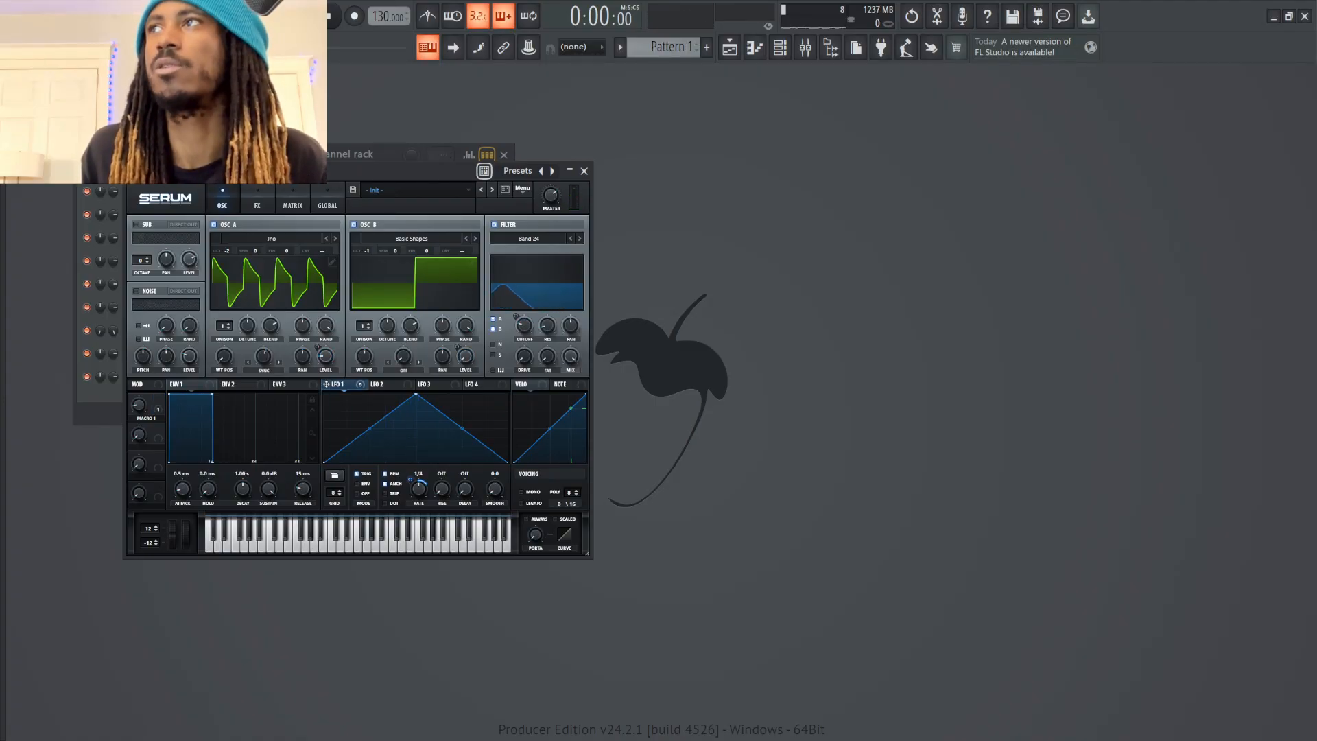
pyautogui.moveTo(327, 384); pyautogui.dragTo(523, 356)
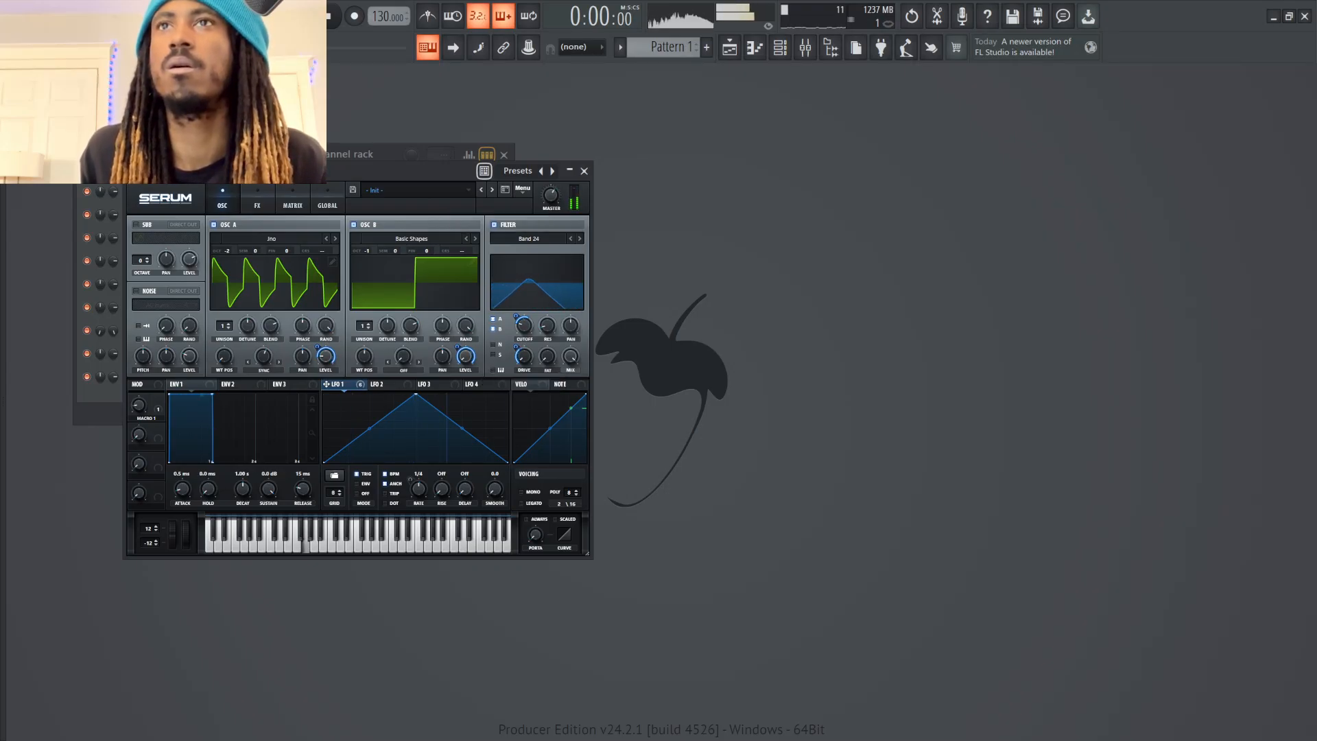
pyautogui.moveTo(139, 405); pyautogui.dragTo(138, 370)
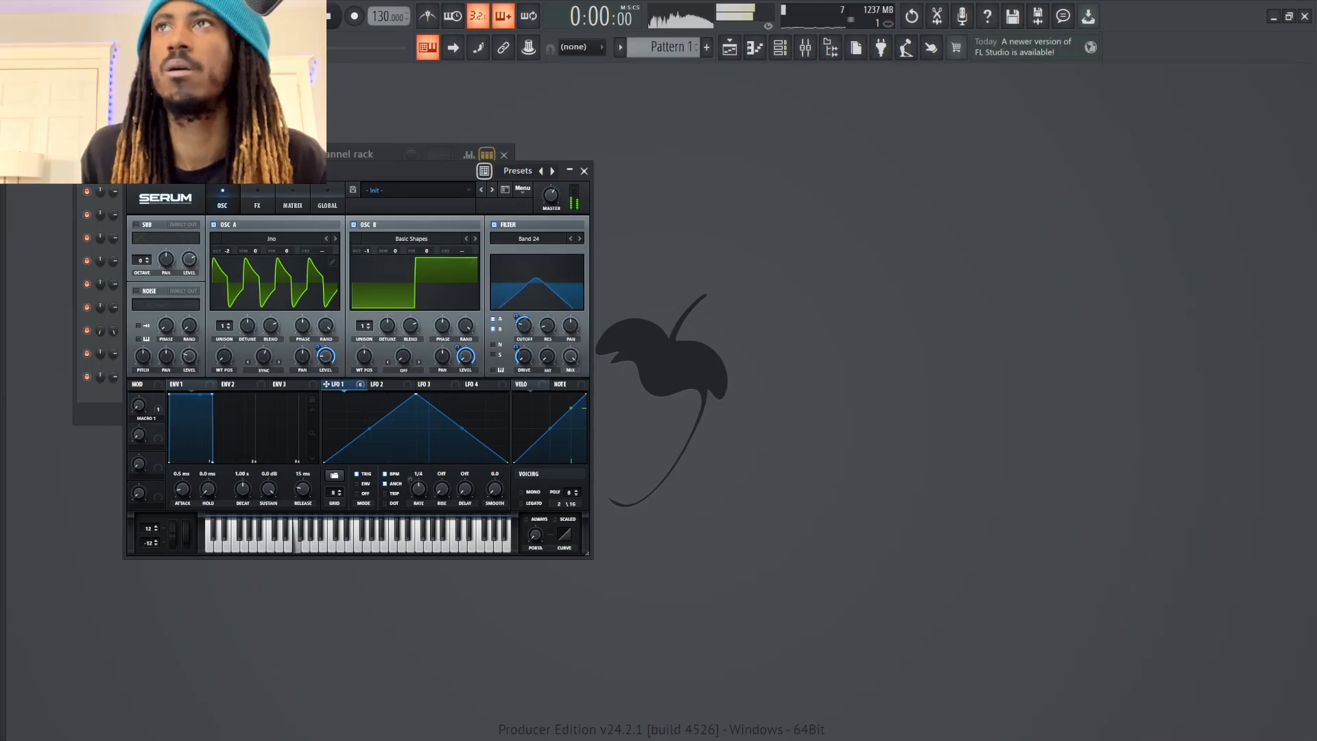
# Reduce oscillator A's sync warp to about 3% and audition it with test notes and a Macro 1 sweep
pyautogui.moveTo(263, 356); pyautogui.dragTo(263, 366)
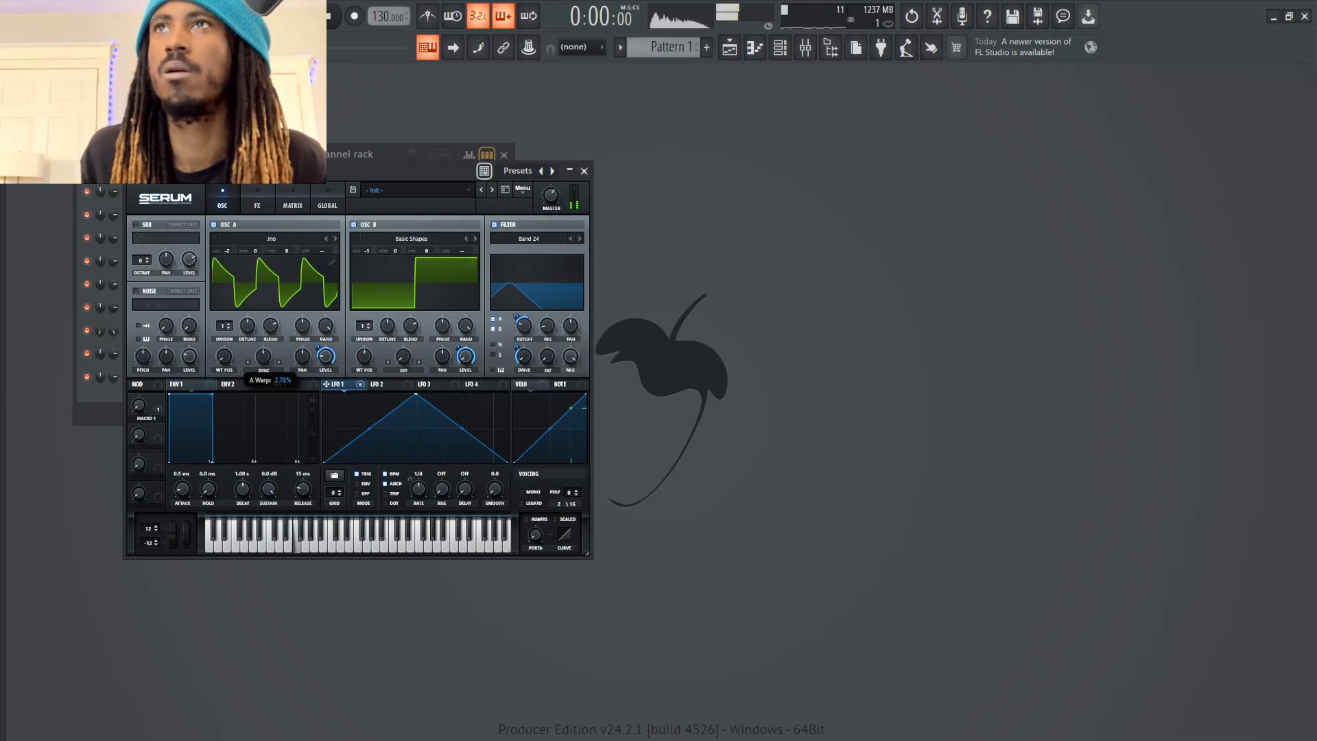
pyautogui.moveTo(139, 405); pyautogui.dragTo(139, 338)
pyautogui.press('b')
pyautogui.press('n')
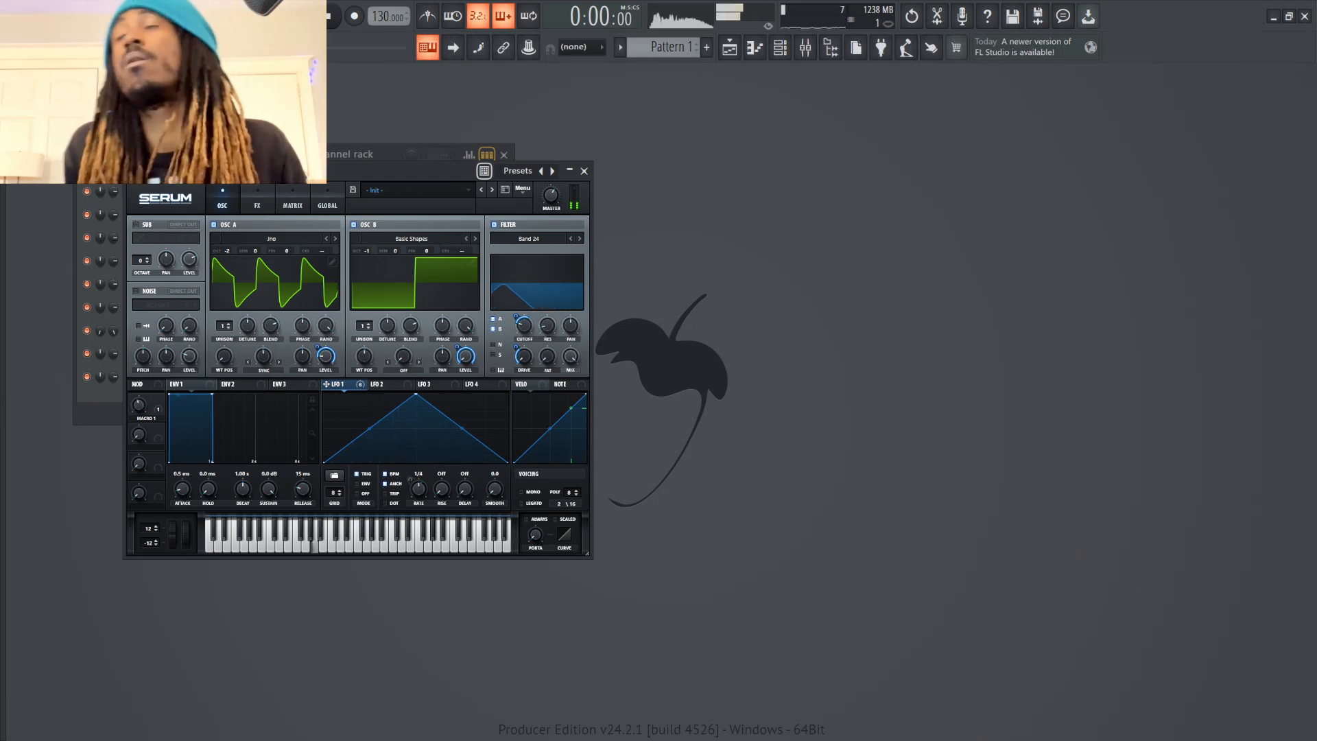
pyautogui.press('n')
pyautogui.press('m')
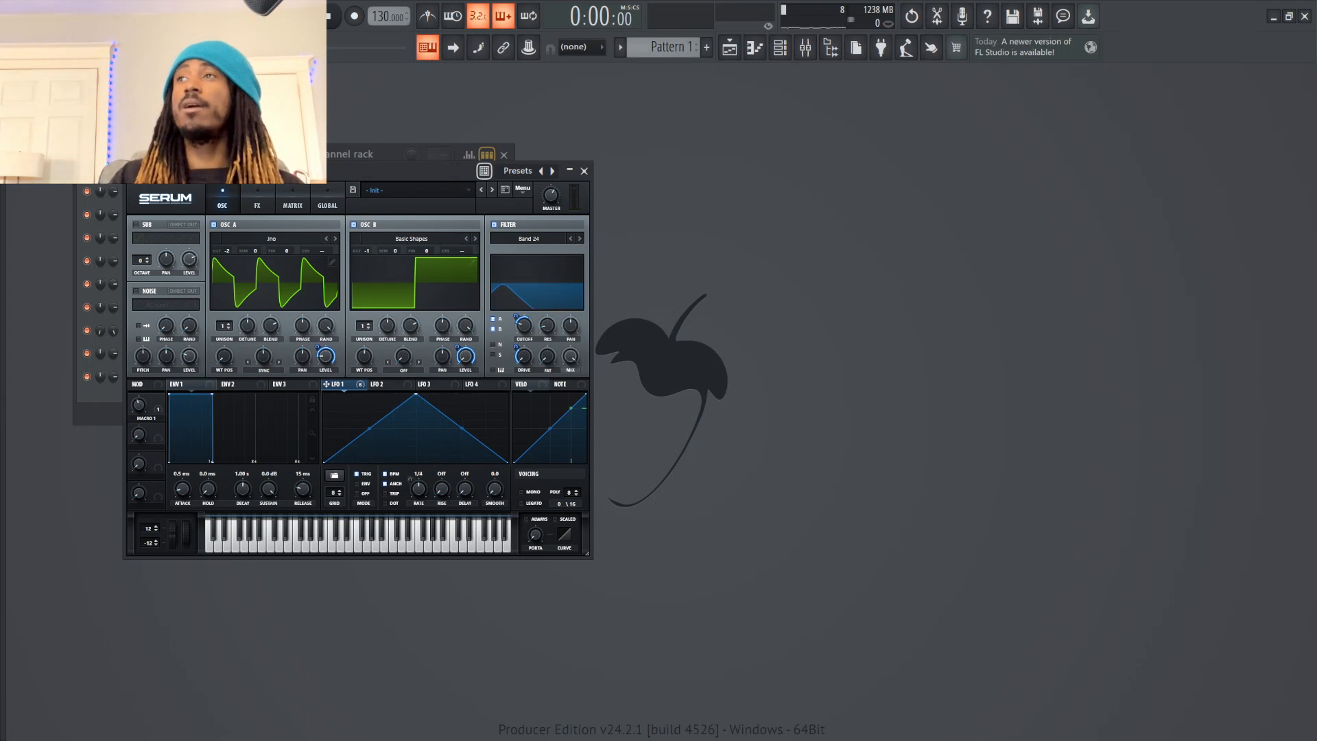
# Raise the filter cutoff to 167 Hz and audition the patch with test notes and a Macro 1 sweep
pyautogui.moveTo(523, 326); pyautogui.dragTo(523, 317)
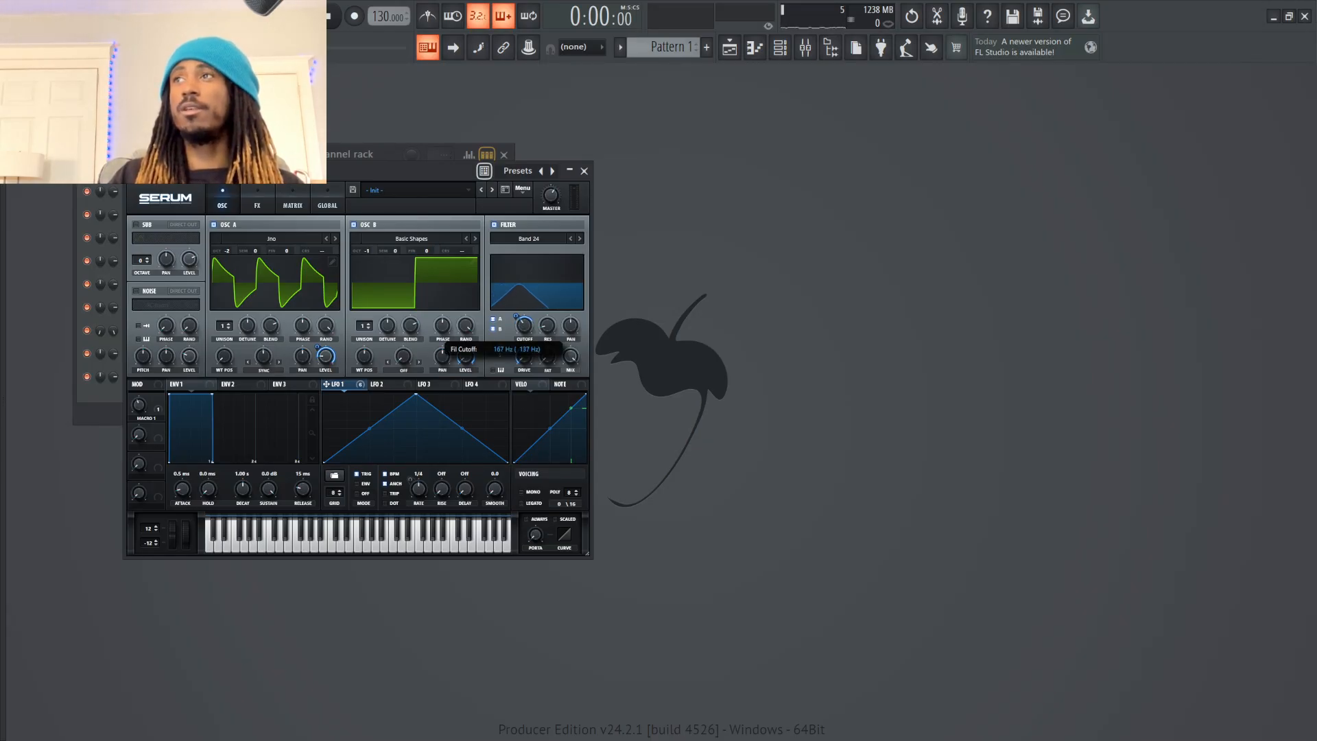
pyautogui.press('n')
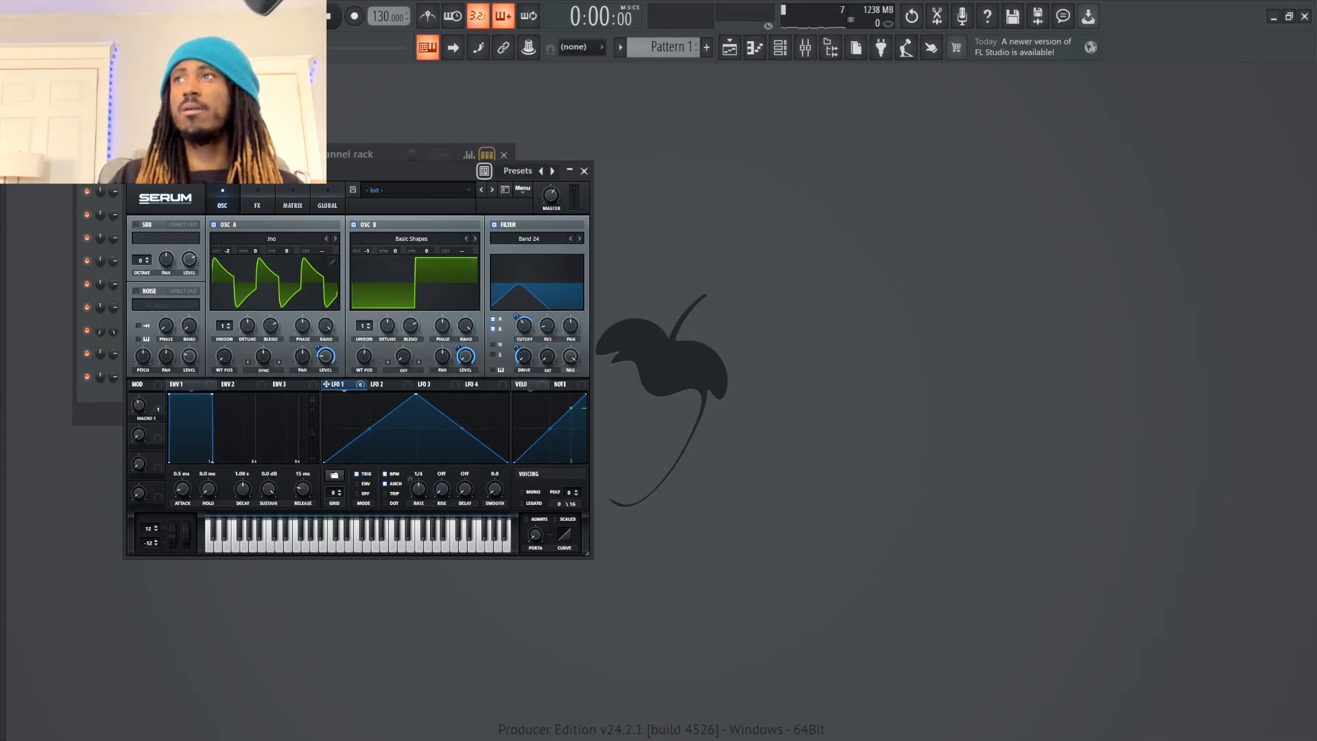
pyautogui.press('c')
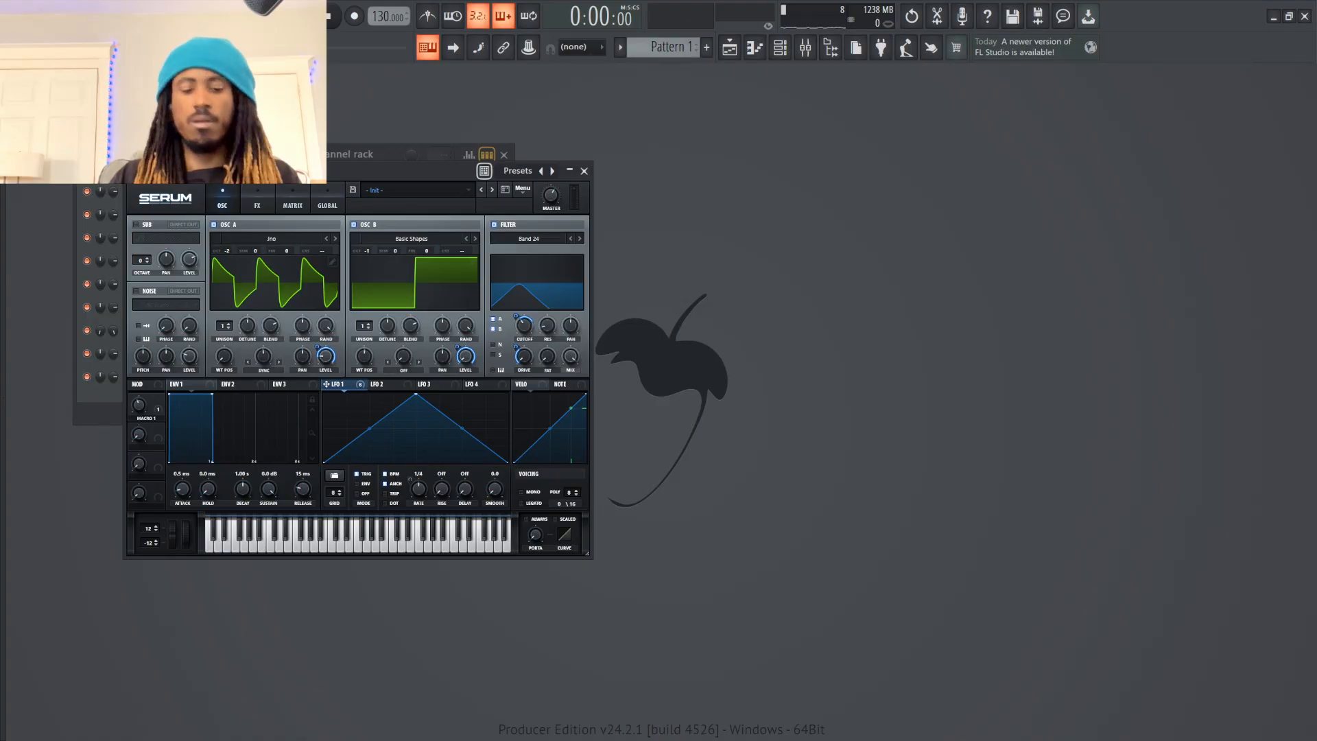
pyautogui.press('b')
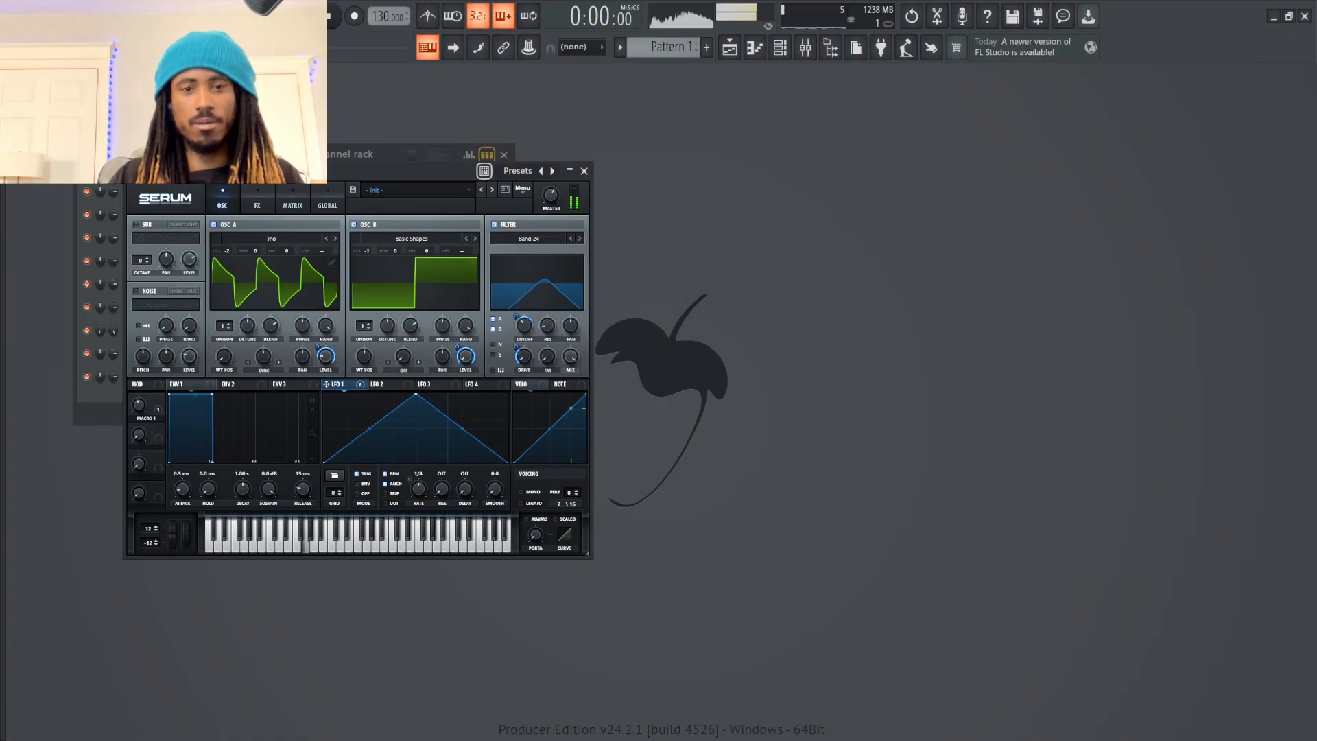
pyautogui.press('b')
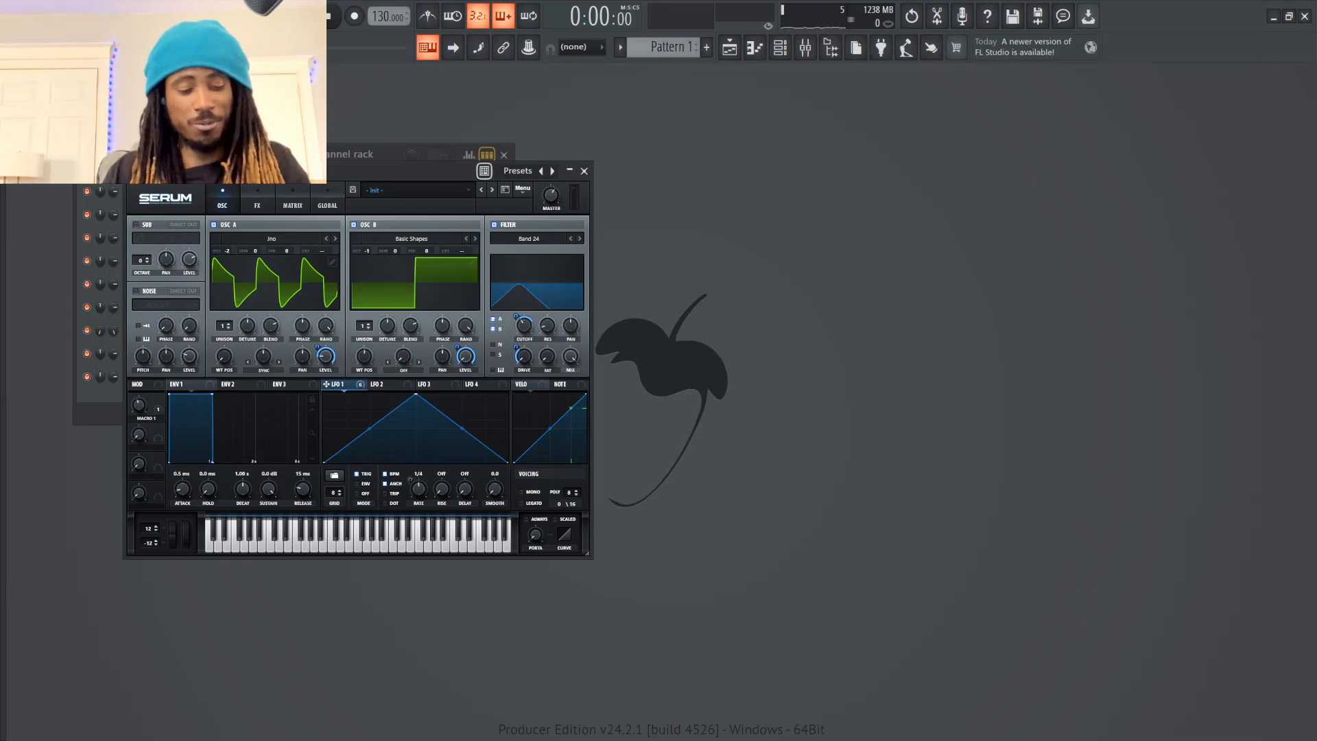
pyautogui.press('x')
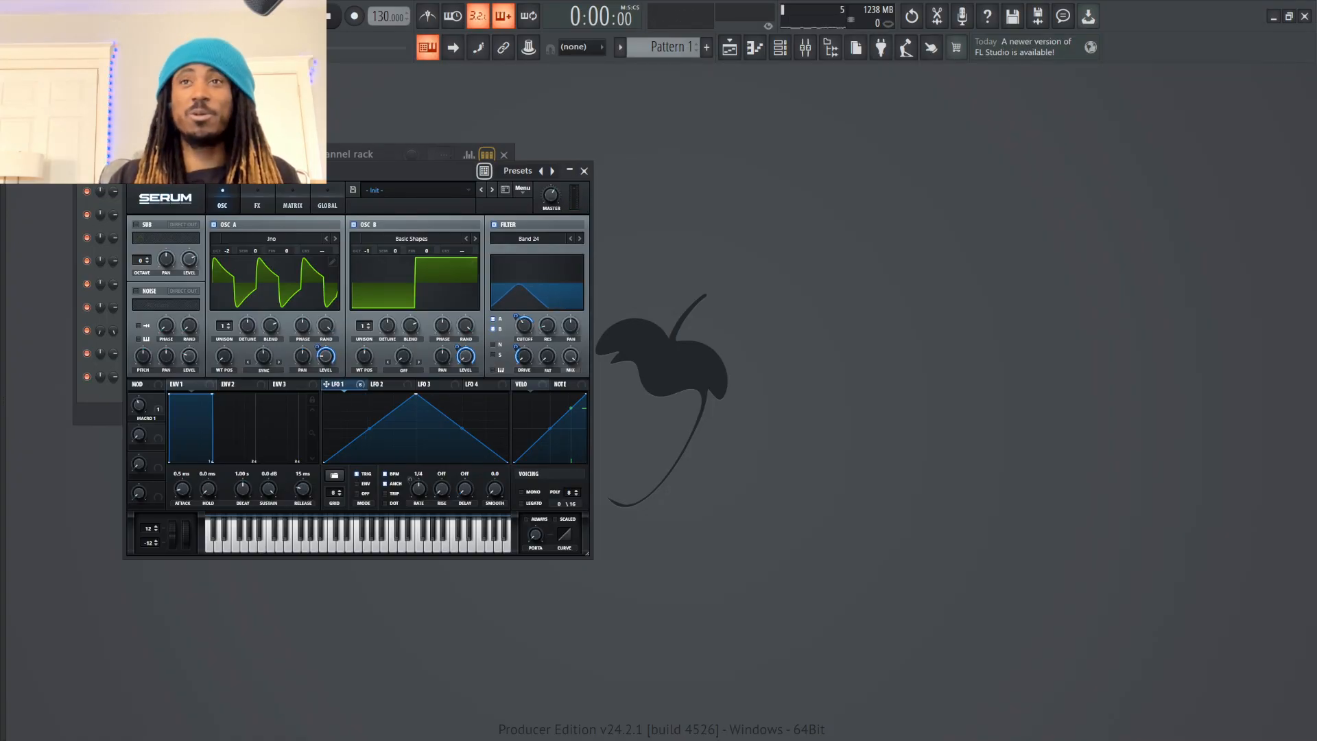
pyautogui.press('c')
pyautogui.moveTo(140, 406)
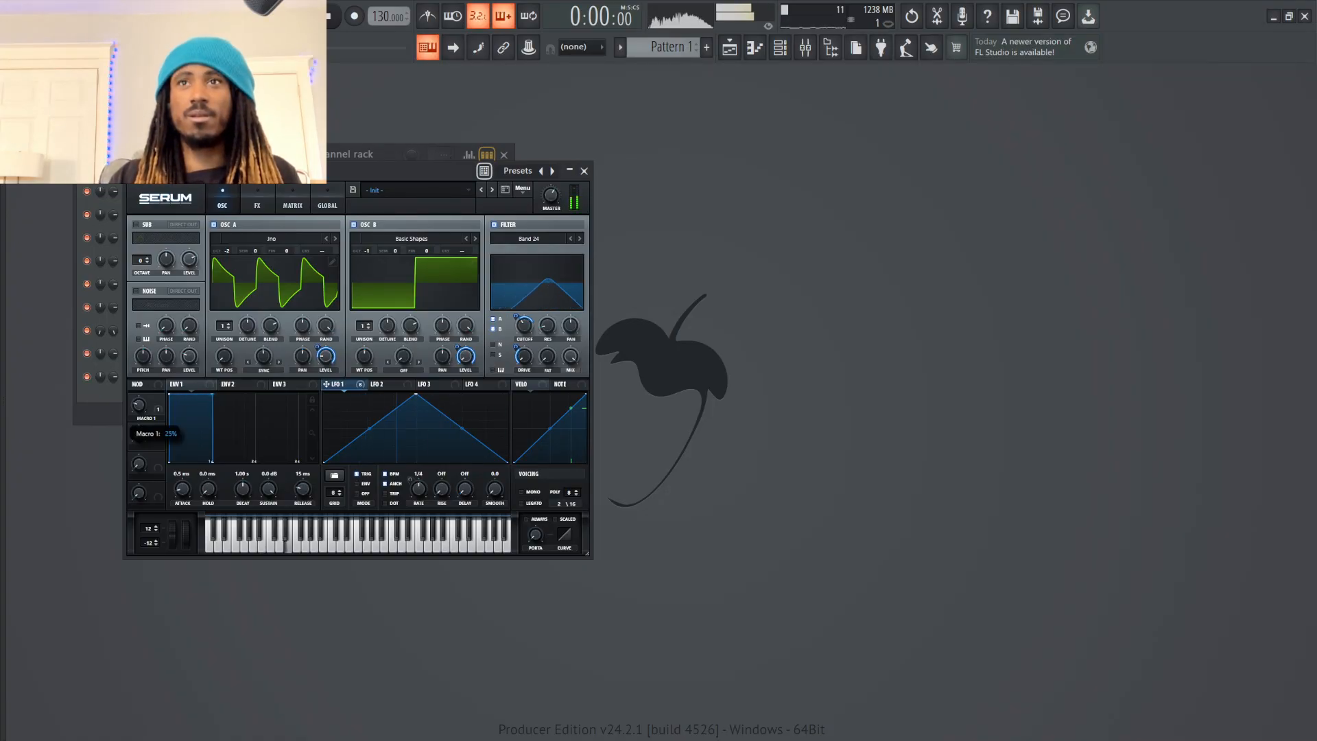
pyautogui.moveTo(139, 405); pyautogui.dragTo(139, 379)
pyautogui.press('v')
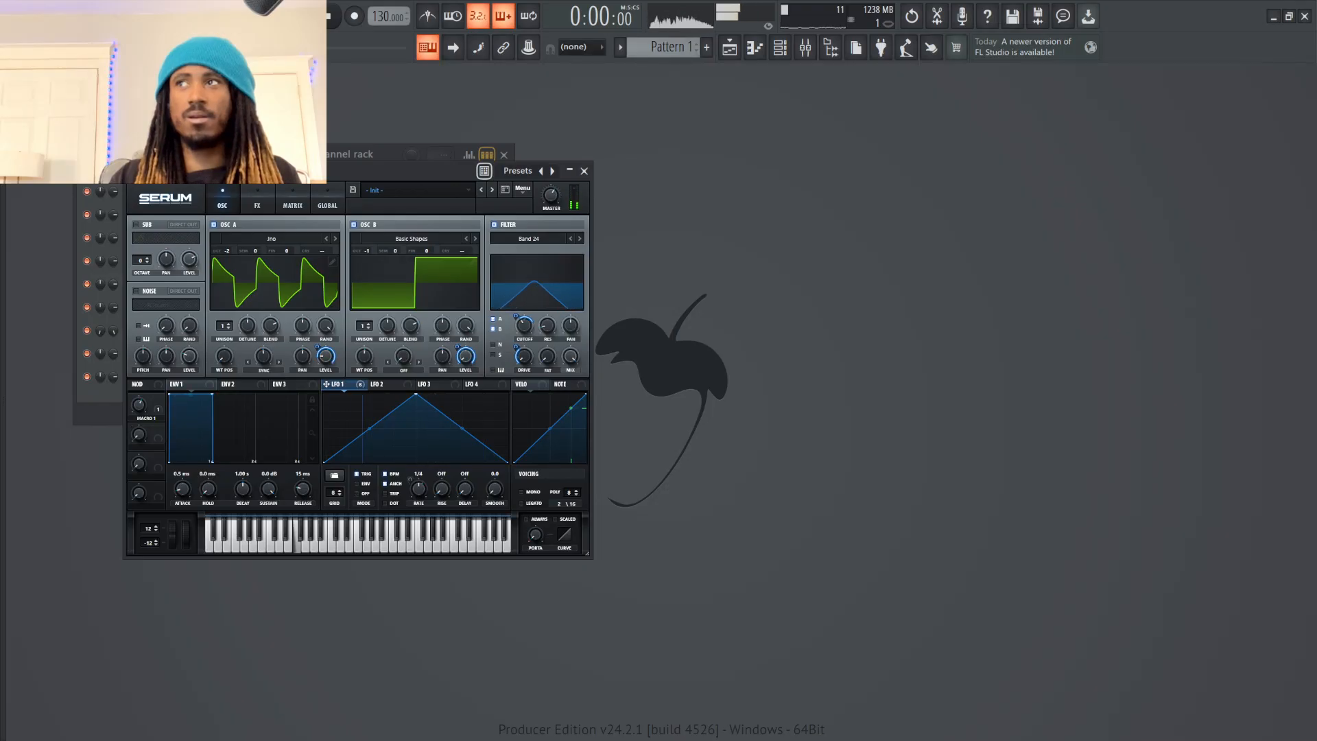
# Assign Macro 2 to modulate the filter cutoff and adjust its modulation depth while testing the macro
pyautogui.moveTo(524, 326)
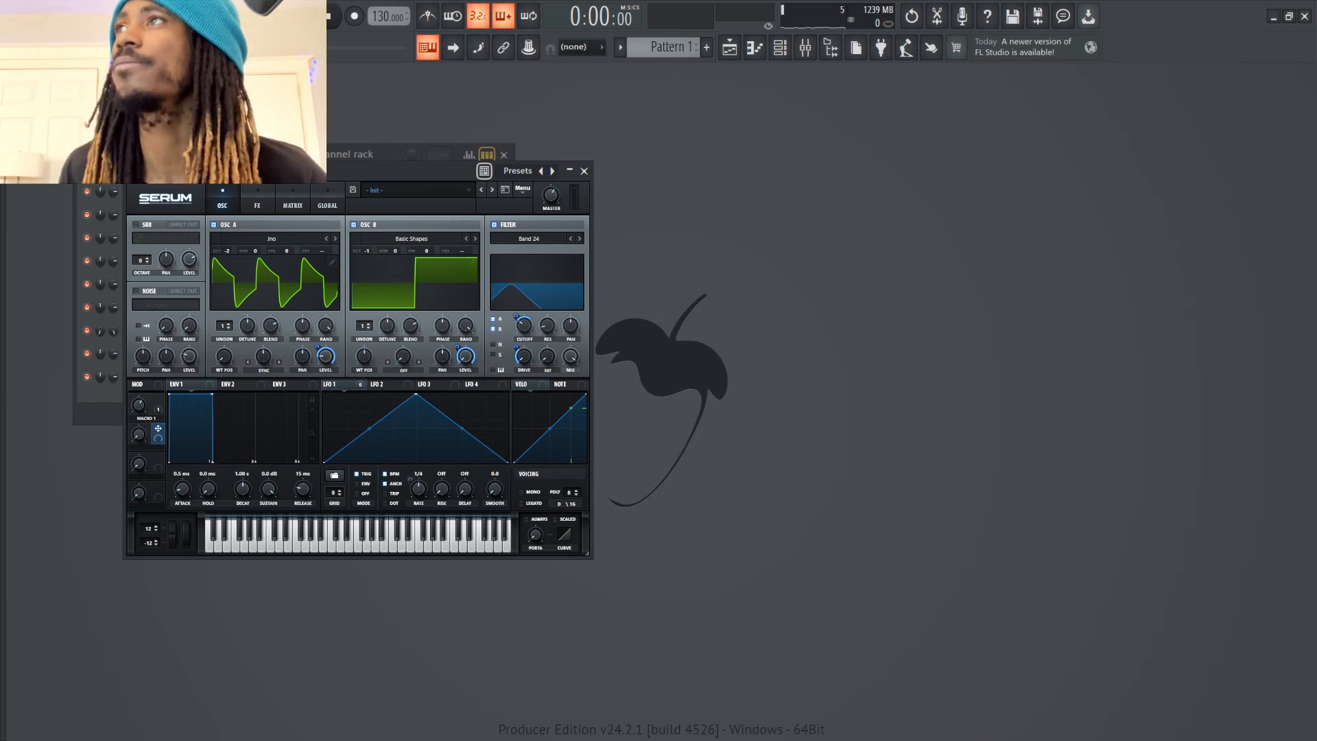
pyautogui.moveTo(158, 429); pyautogui.dragTo(524, 326)
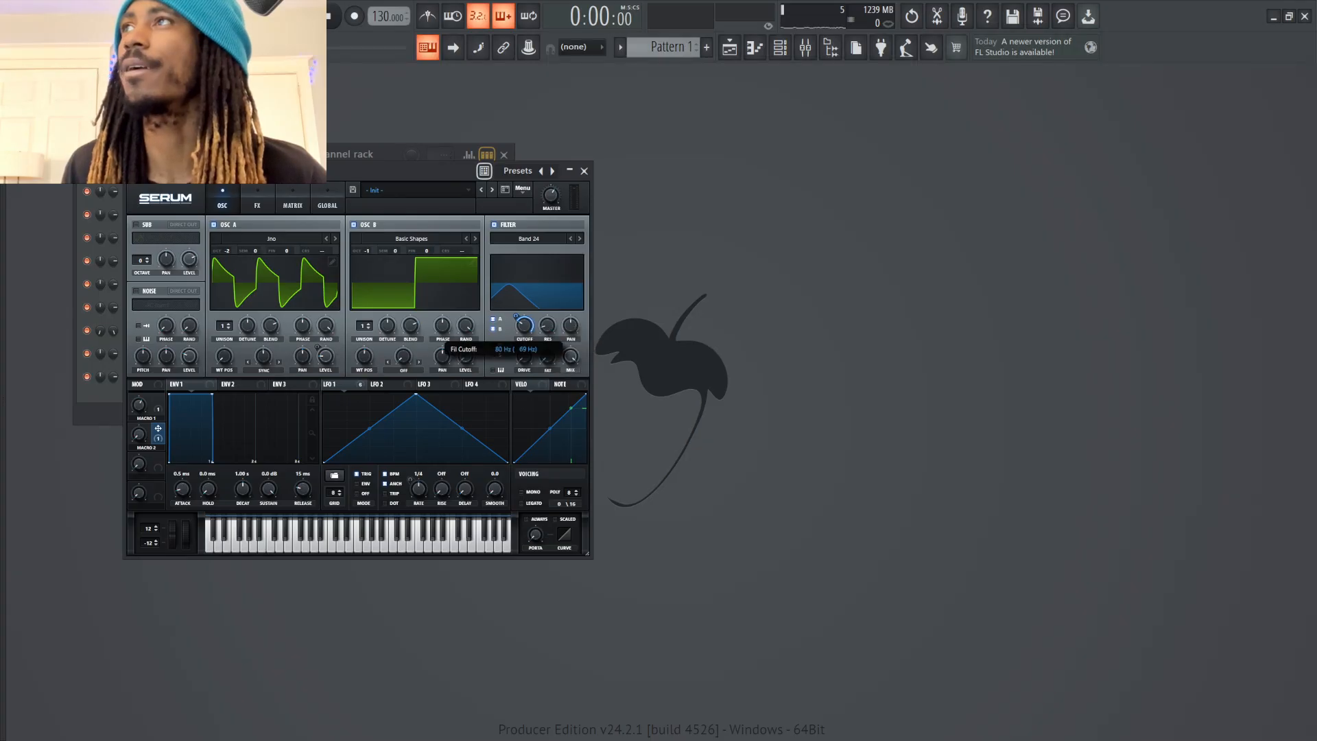
pyautogui.moveTo(516, 317); pyautogui.dragTo(516, 332)
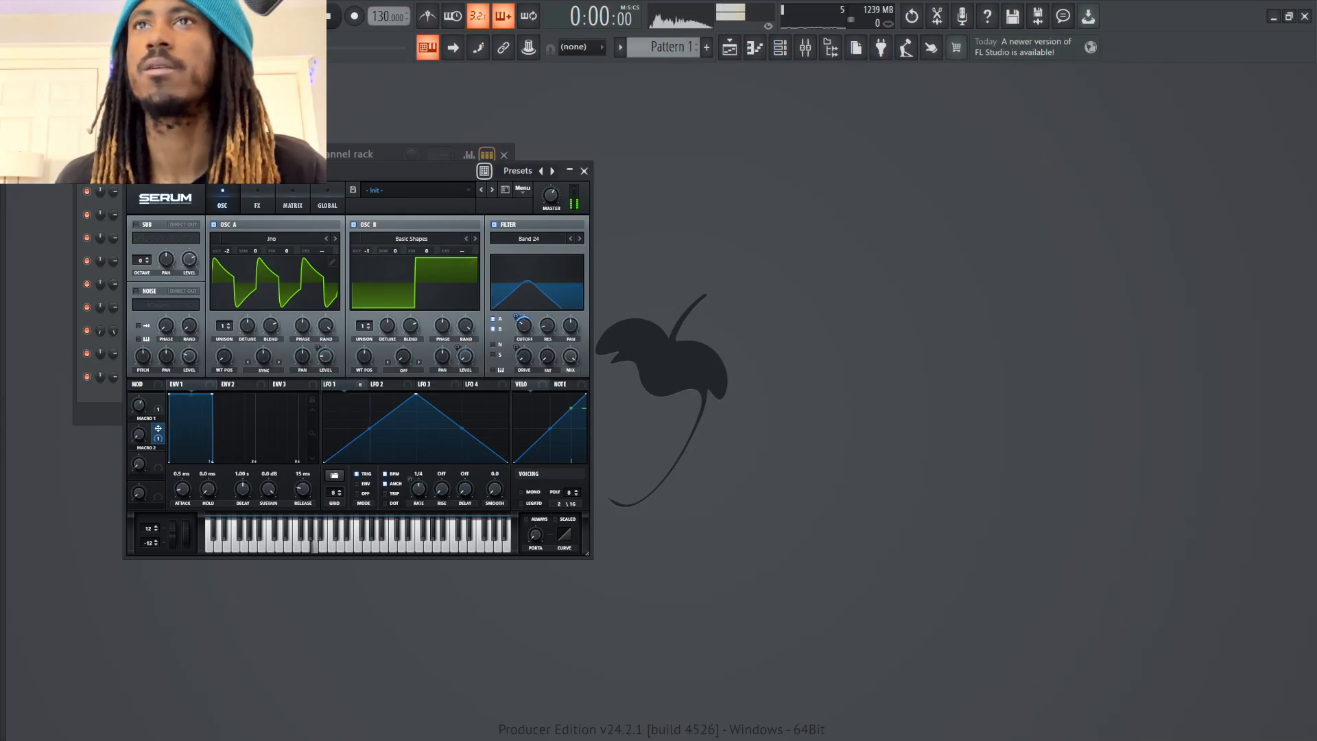
pyautogui.moveTo(140, 434); pyautogui.dragTo(139, 471)
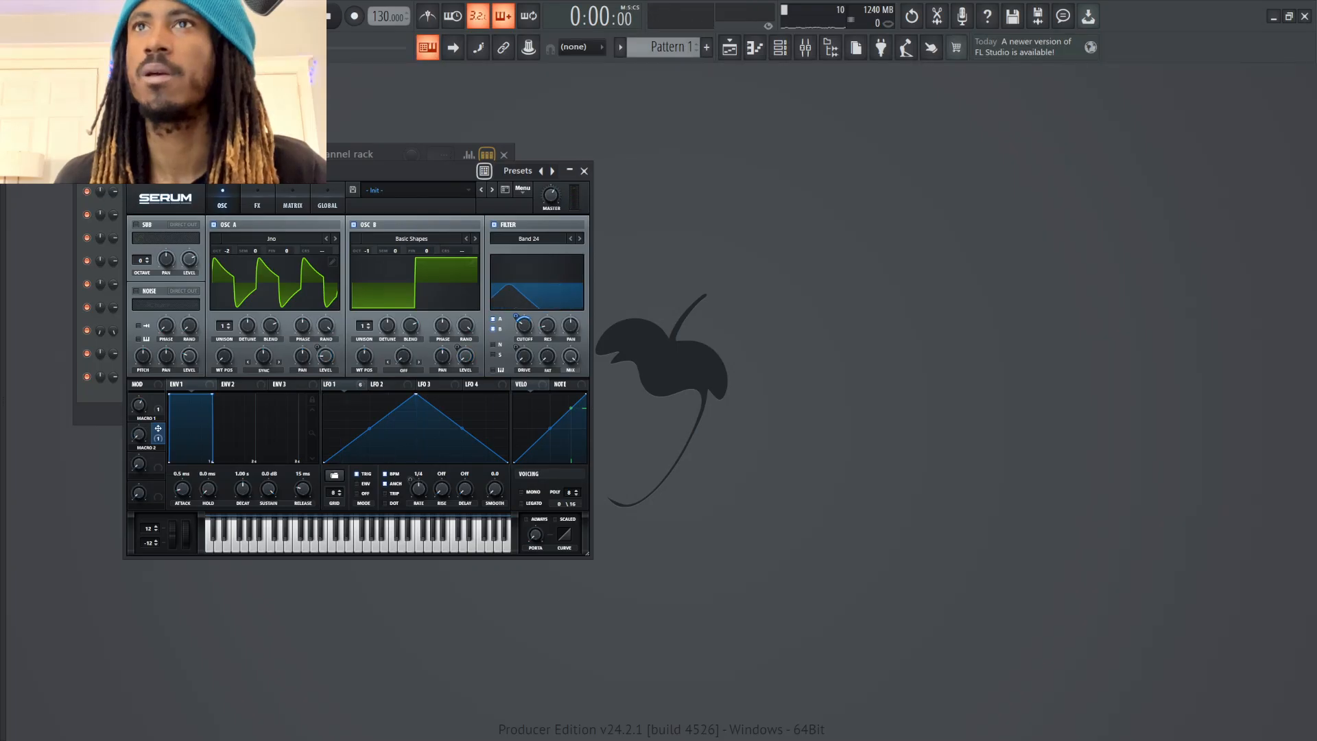
pyautogui.moveTo(516, 316); pyautogui.dragTo(516, 326)
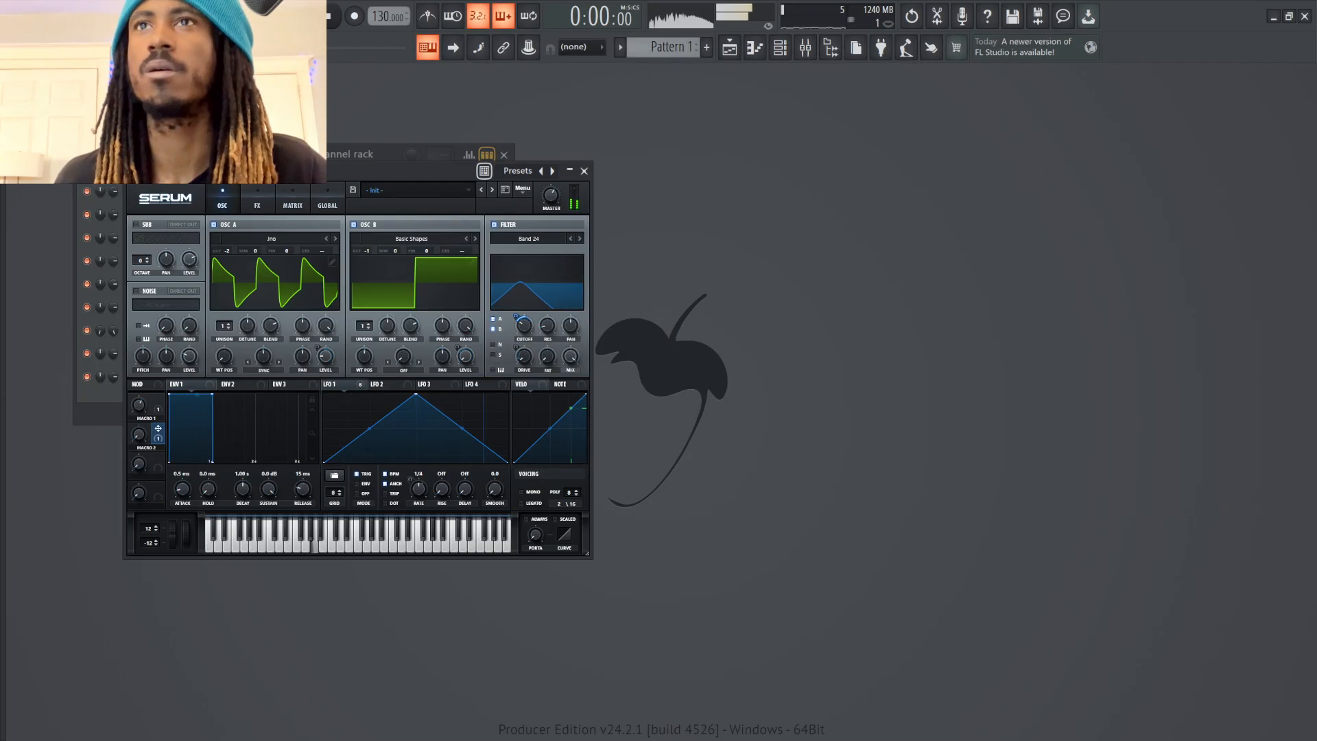
# Audition the patch while sweeping Macro 2 and Macro 1 through their ranges
pyautogui.moveTo(139, 434); pyautogui.dragTo(139, 343)
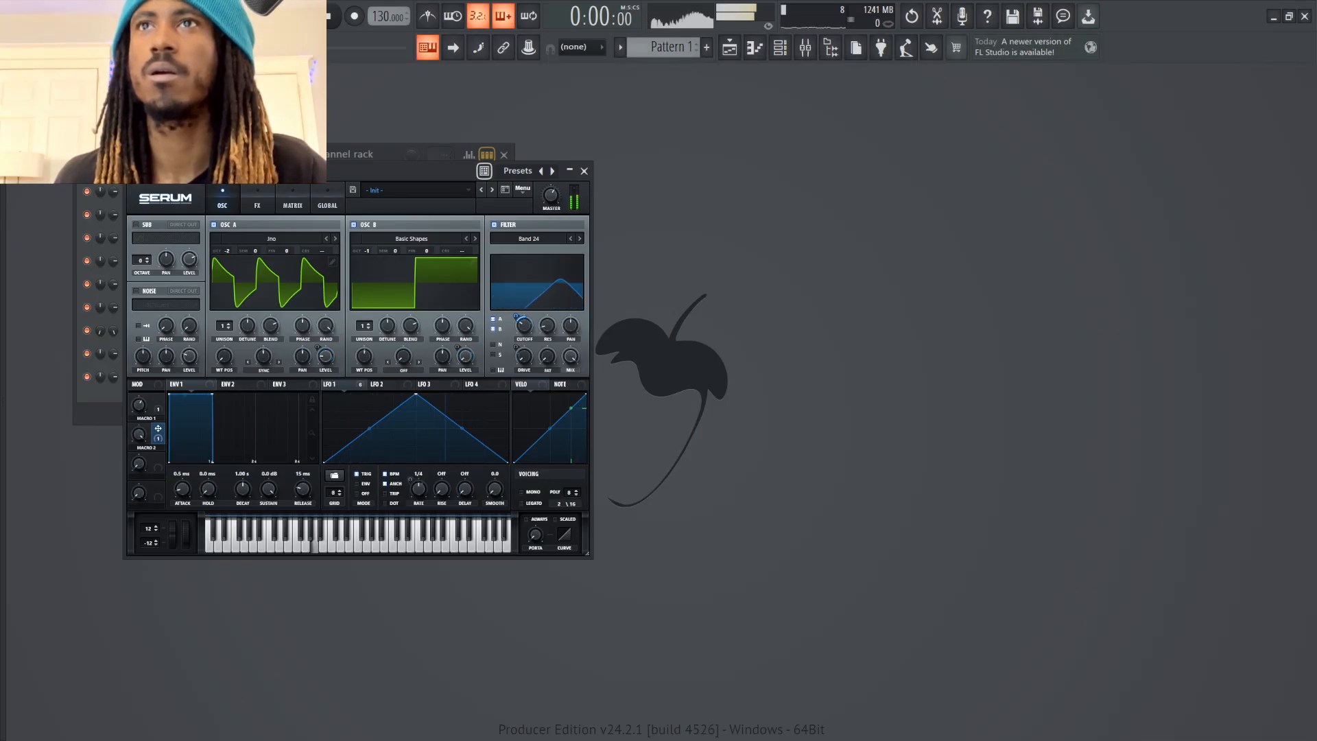
pyautogui.moveTo(139, 434); pyautogui.dragTo(139, 511)
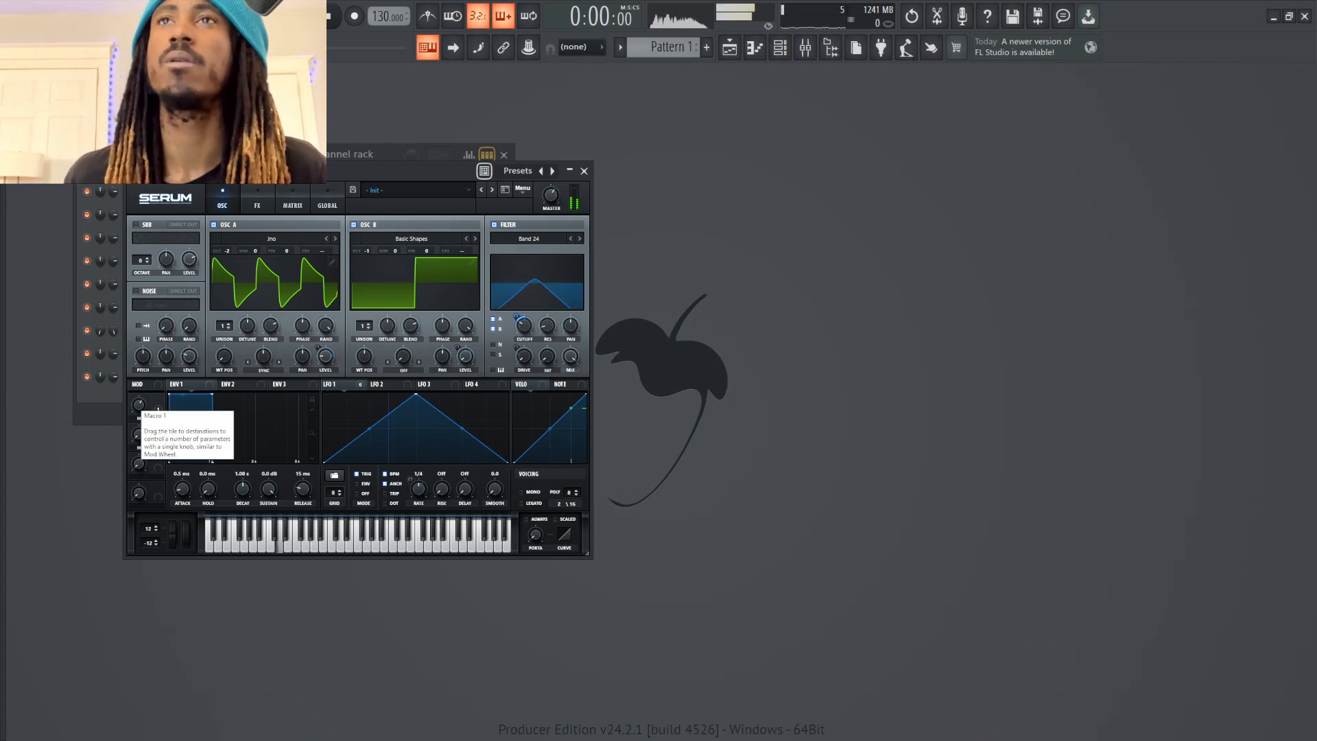
pyautogui.moveTo(140, 405); pyautogui.dragTo(139, 446)
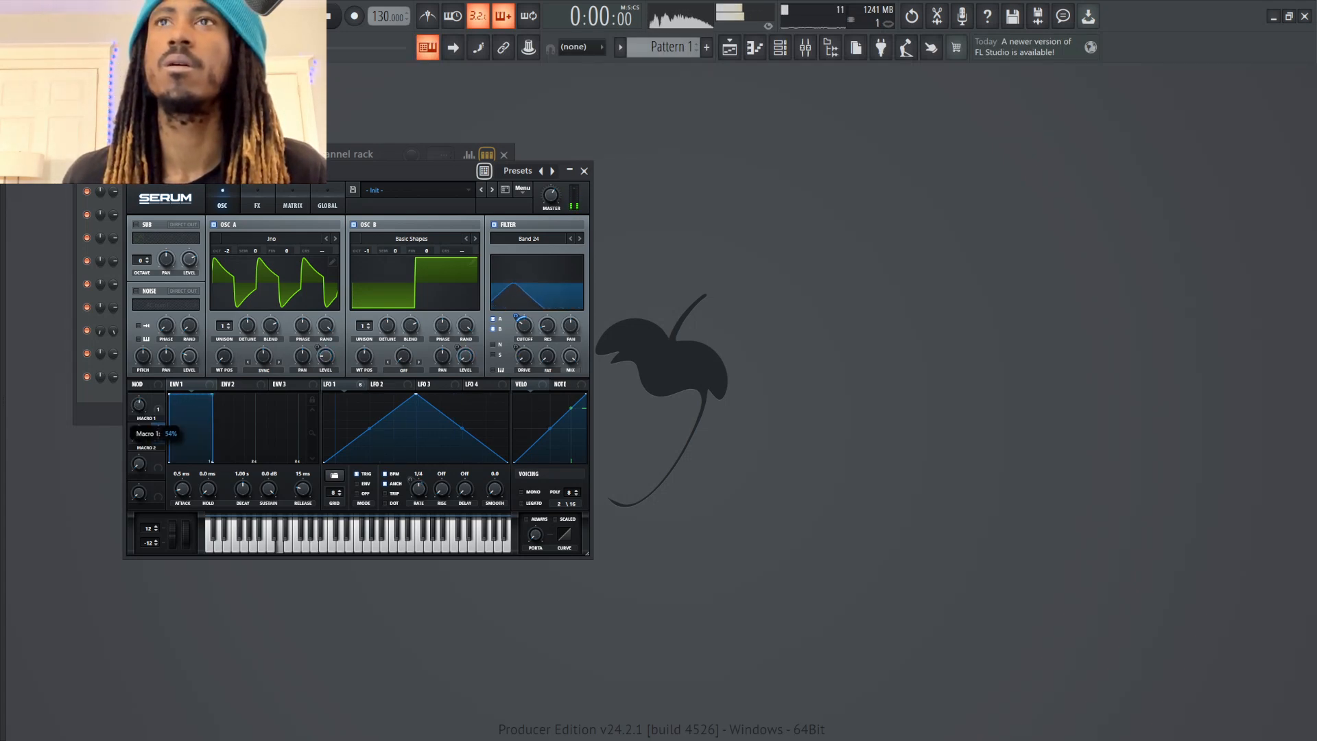
pyautogui.moveTo(140, 434); pyautogui.dragTo(139, 374)
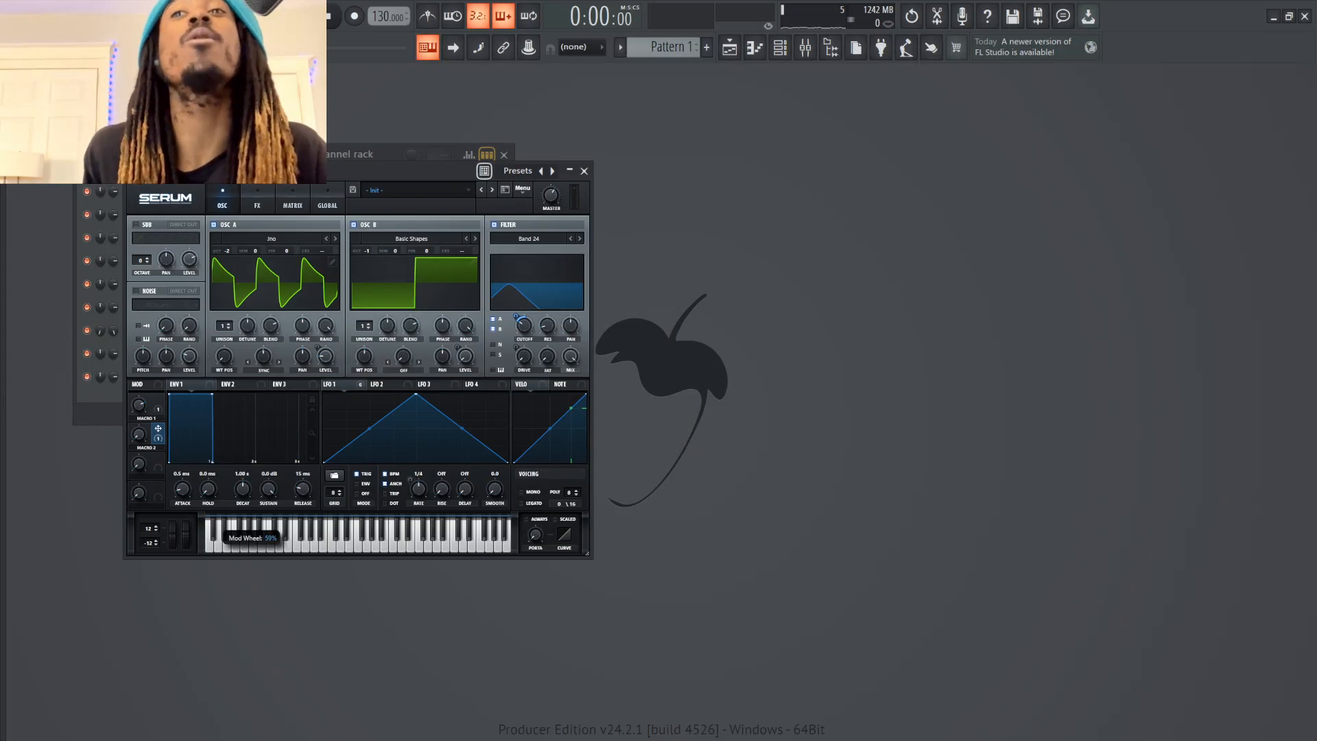
# Open the Serum 2 instrument from the channel rack and audition its Monster 5 patch
pyautogui.press('F6')
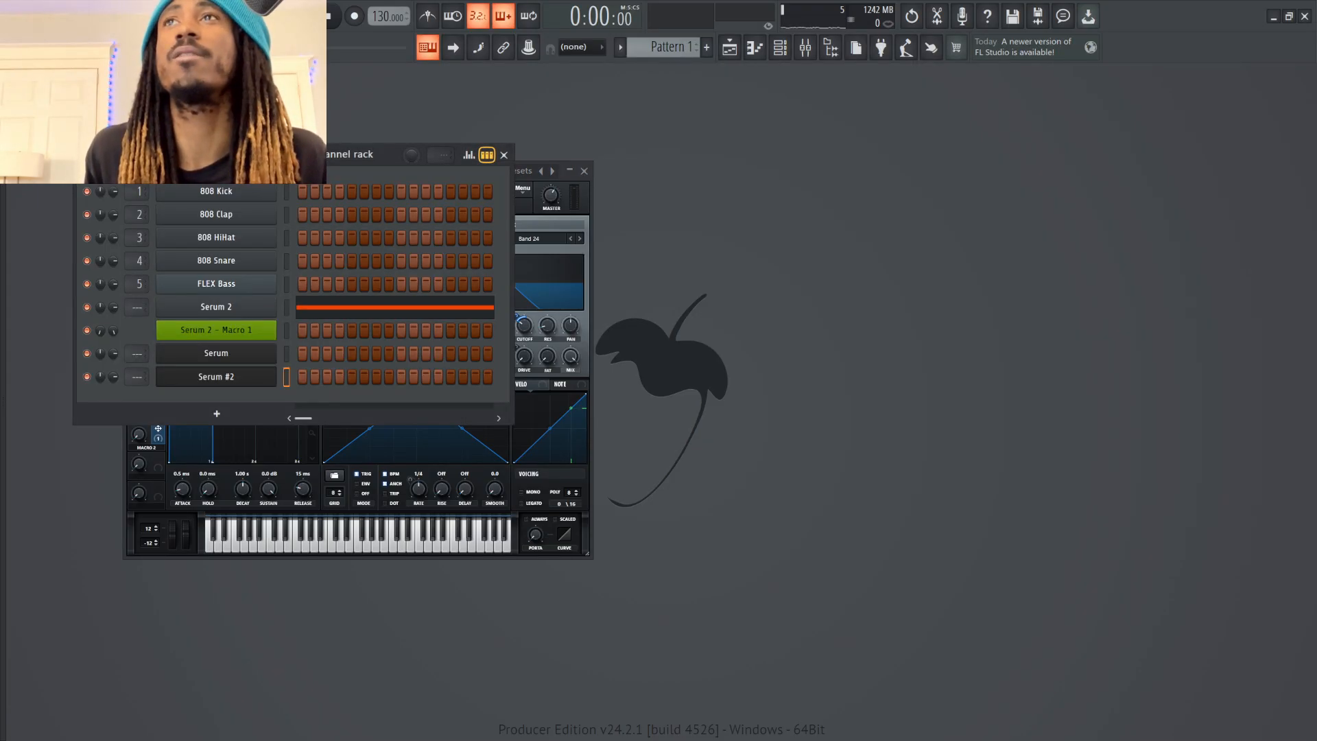
pyautogui.click(216, 306)
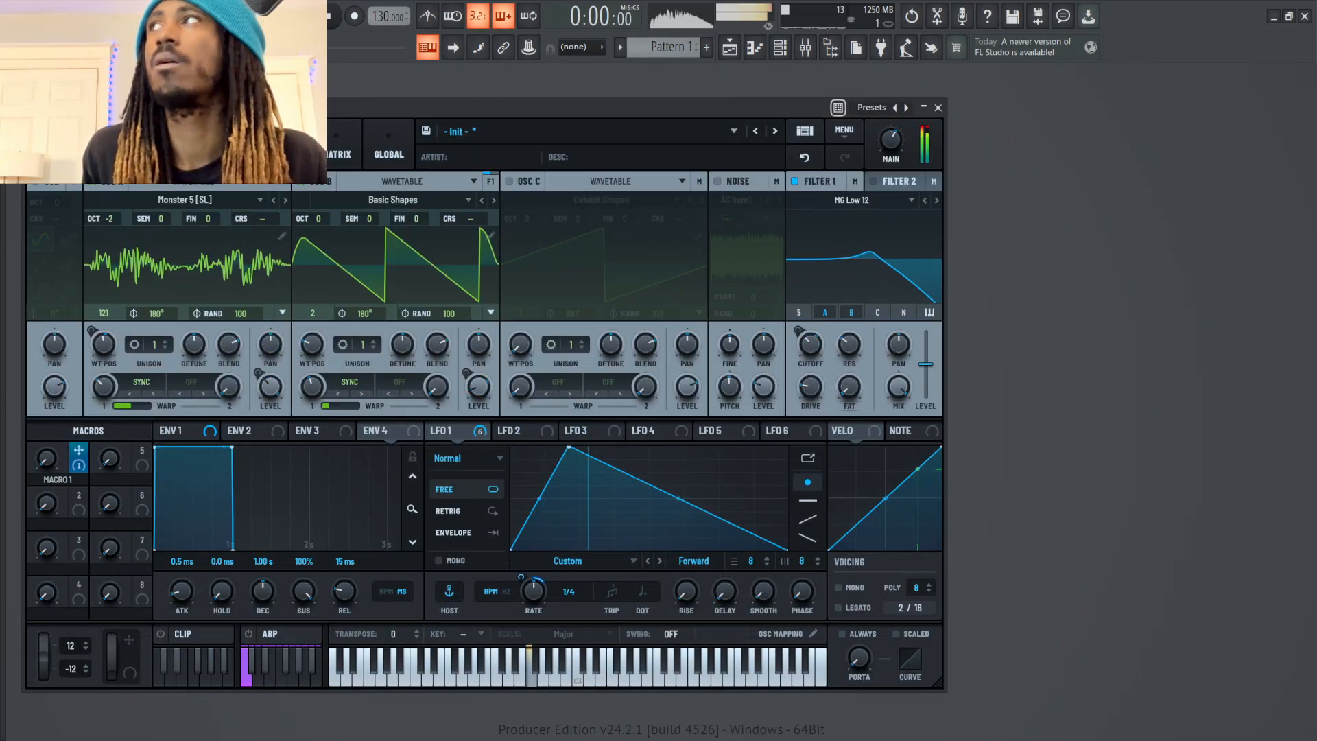
pyautogui.press('F6')
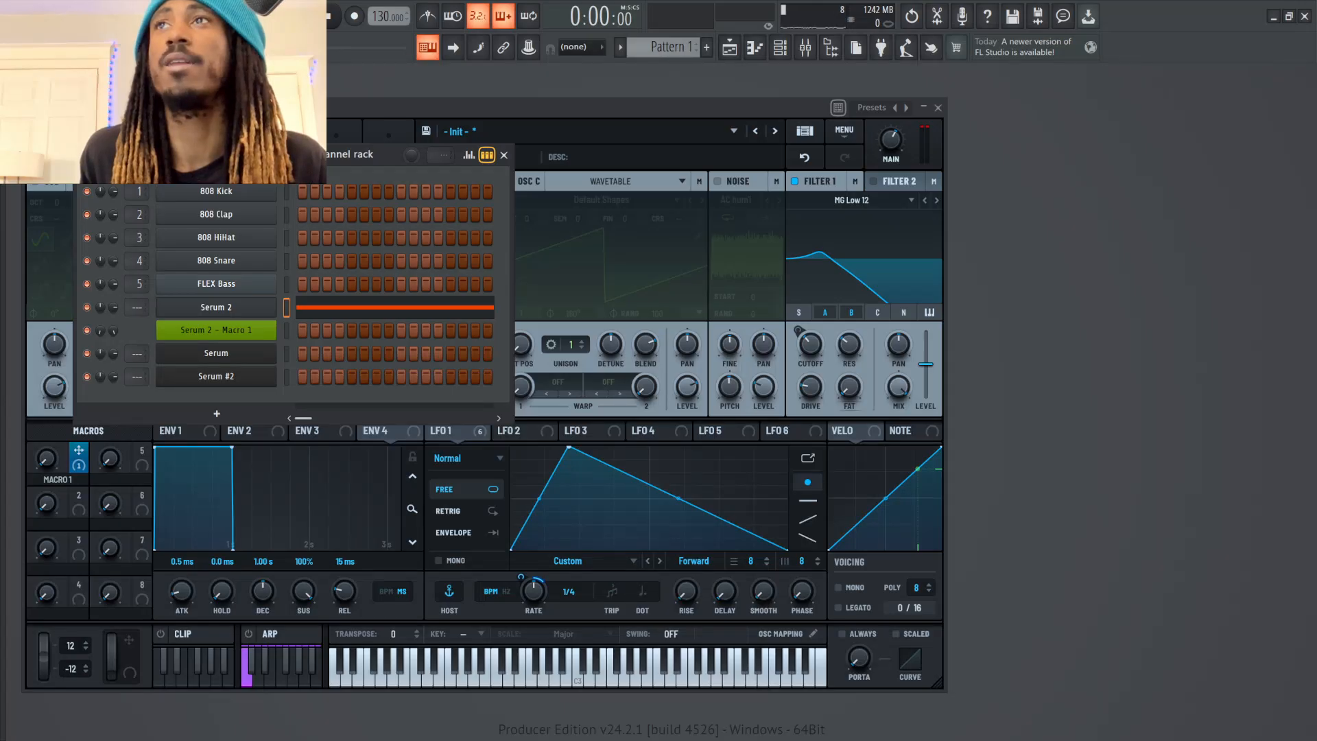
# Audition the original Serum channel and reopen the band-pass Jno patch, sweeping Macro 1
pyautogui.click(286, 353)
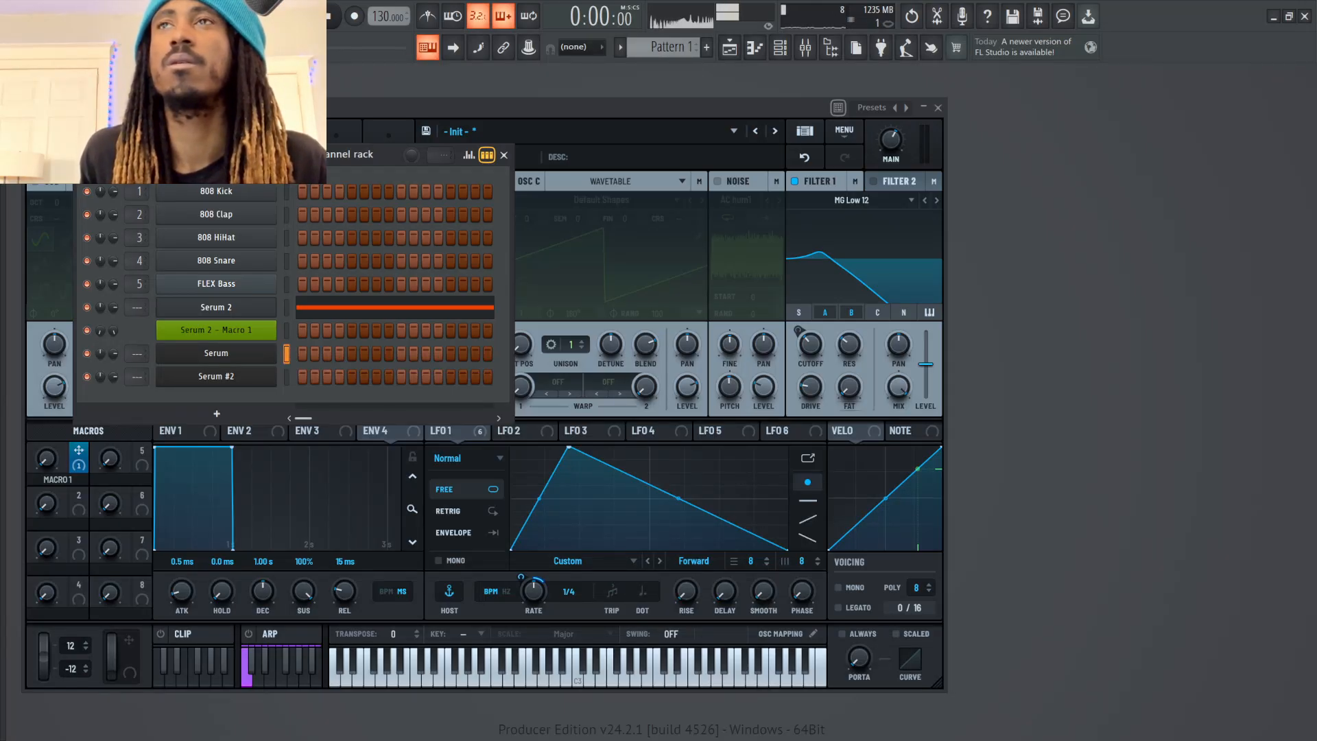
pyautogui.click(216, 353)
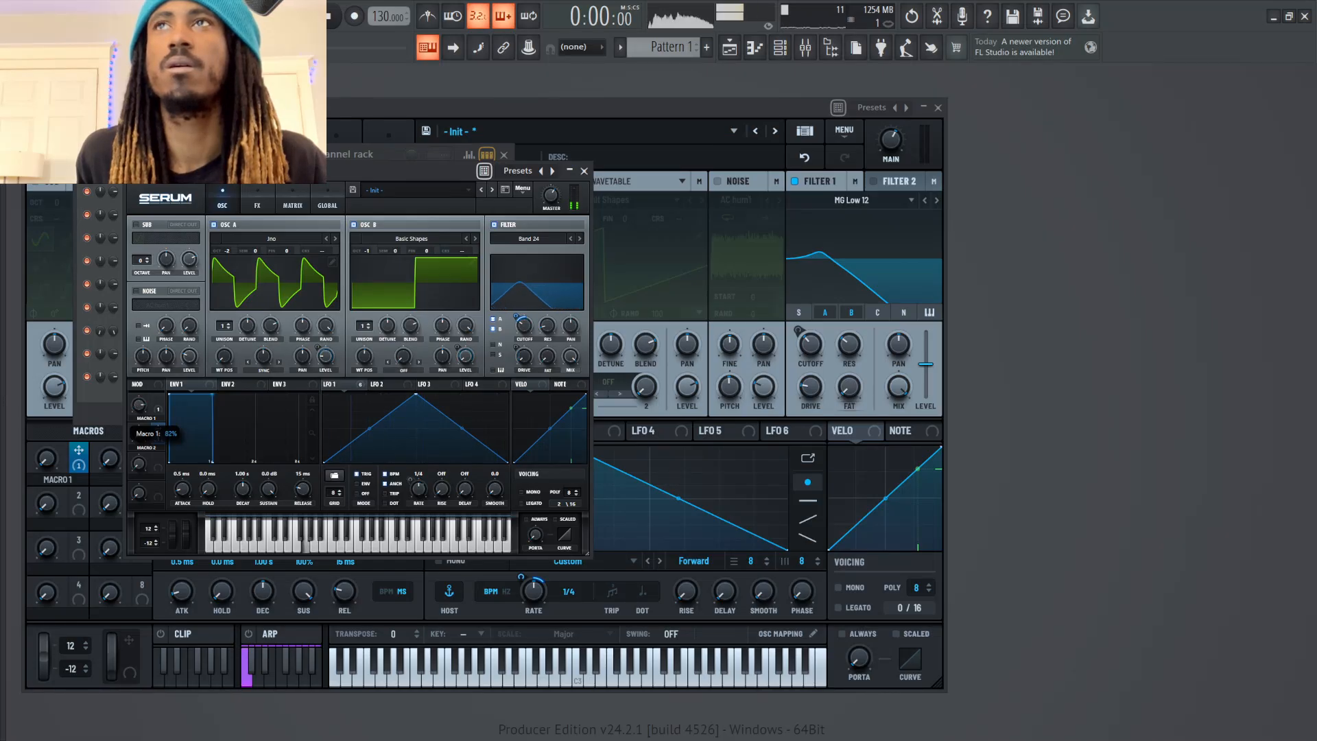
pyautogui.moveTo(139, 405); pyautogui.dragTo(139, 393)
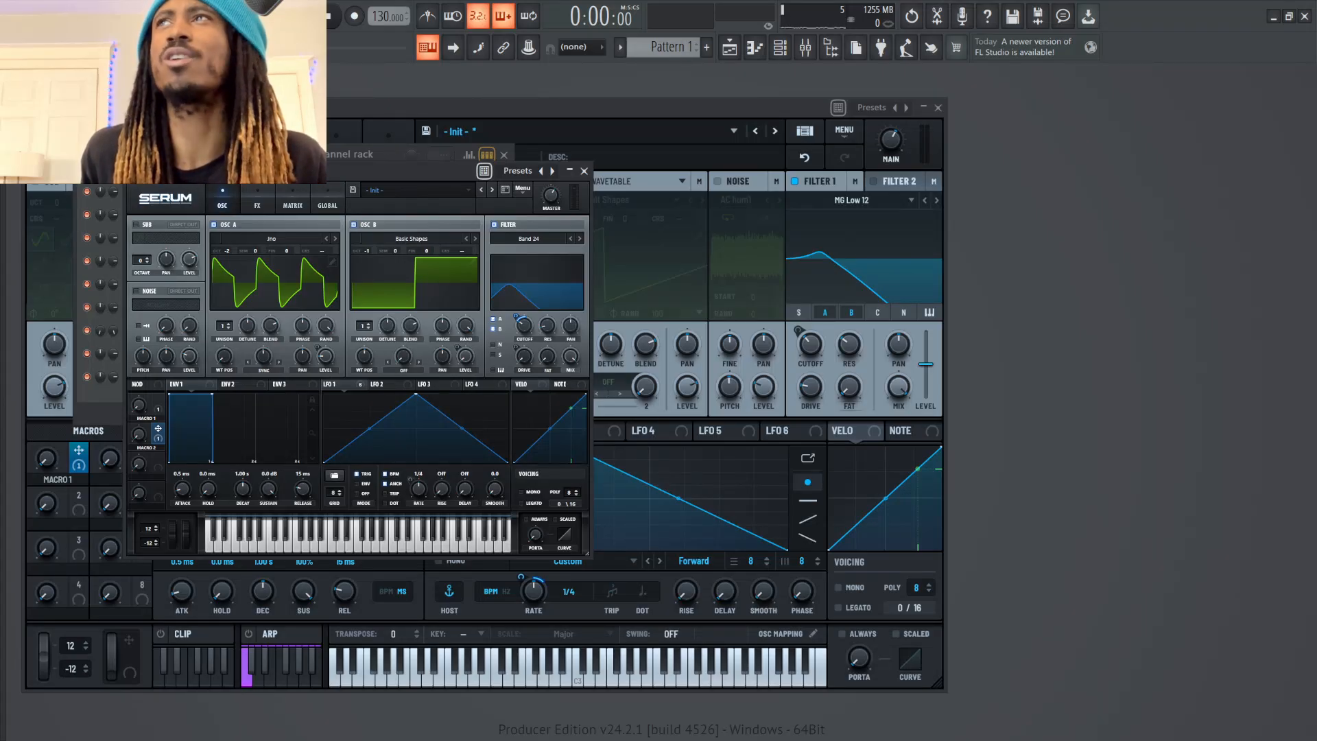
# Look through the filter type categories in Serum and switch to the screen-recording program
pyautogui.click(529, 238)
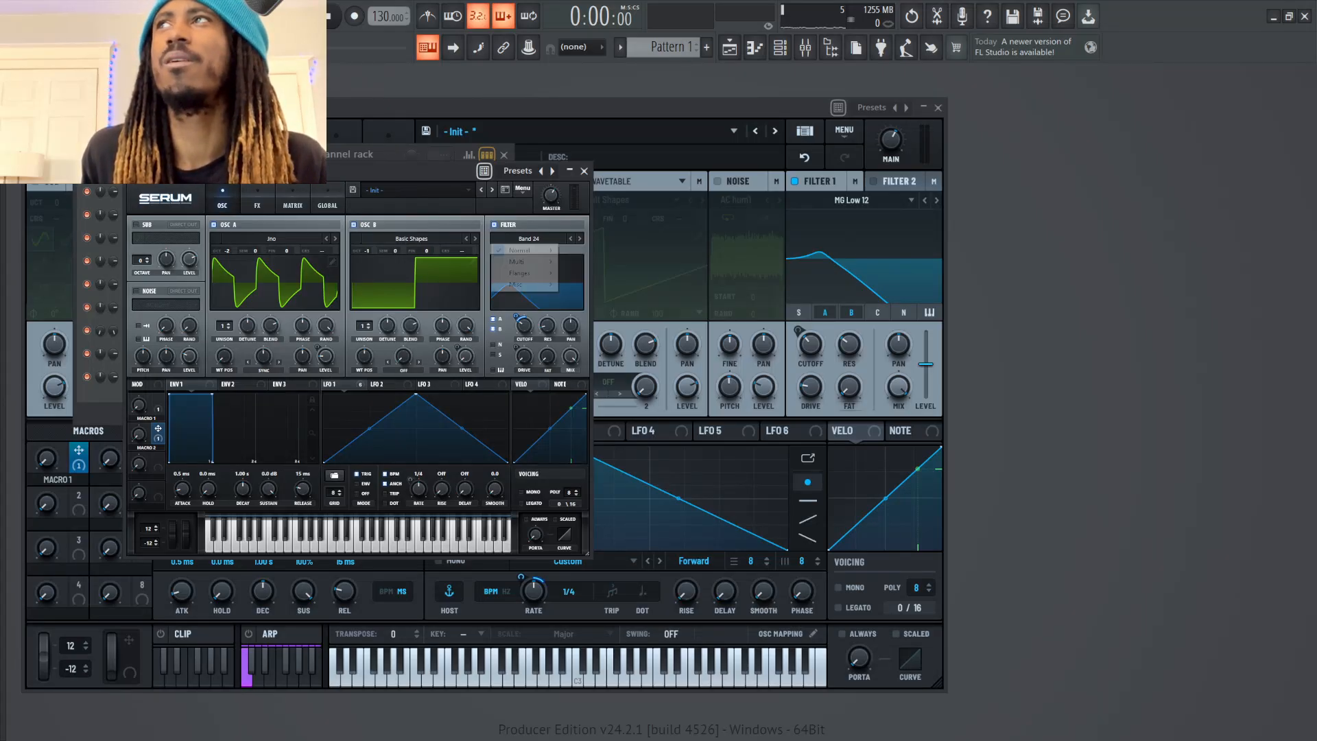
pyautogui.moveTo(519, 251)
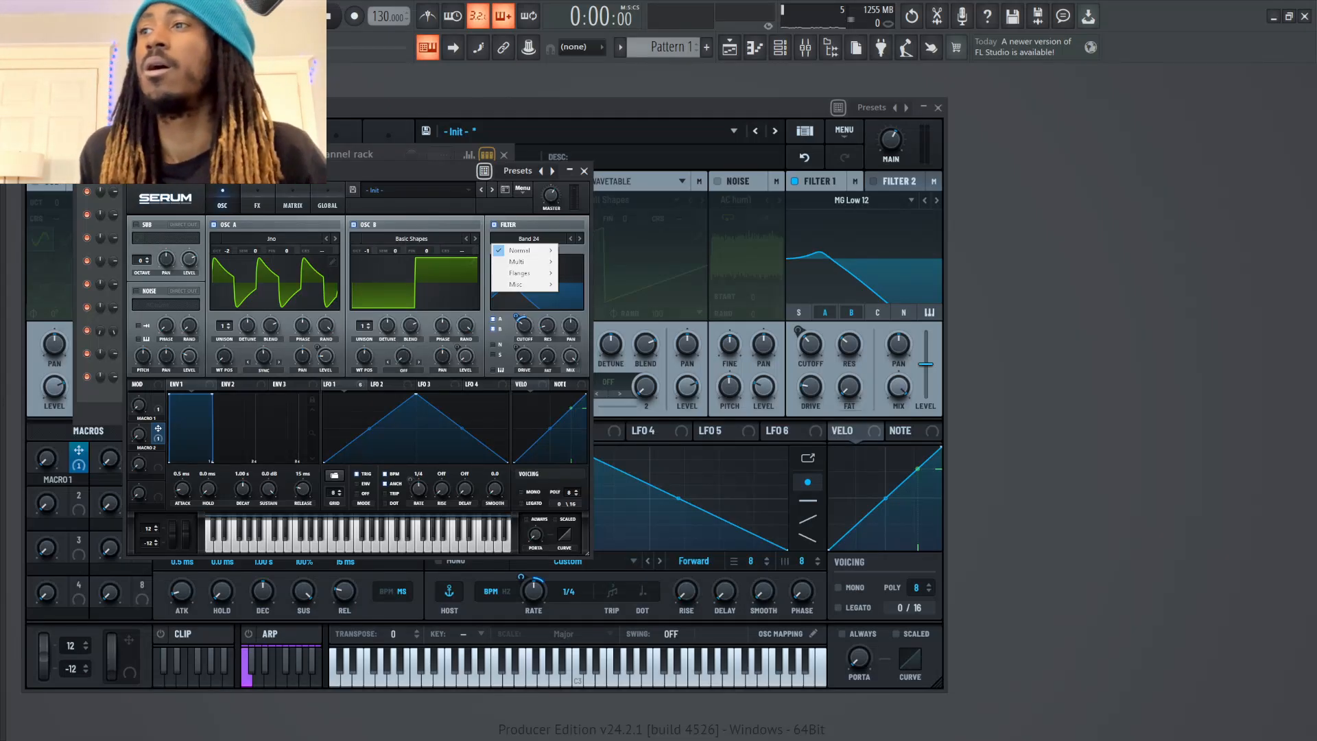
pyautogui.press('super')
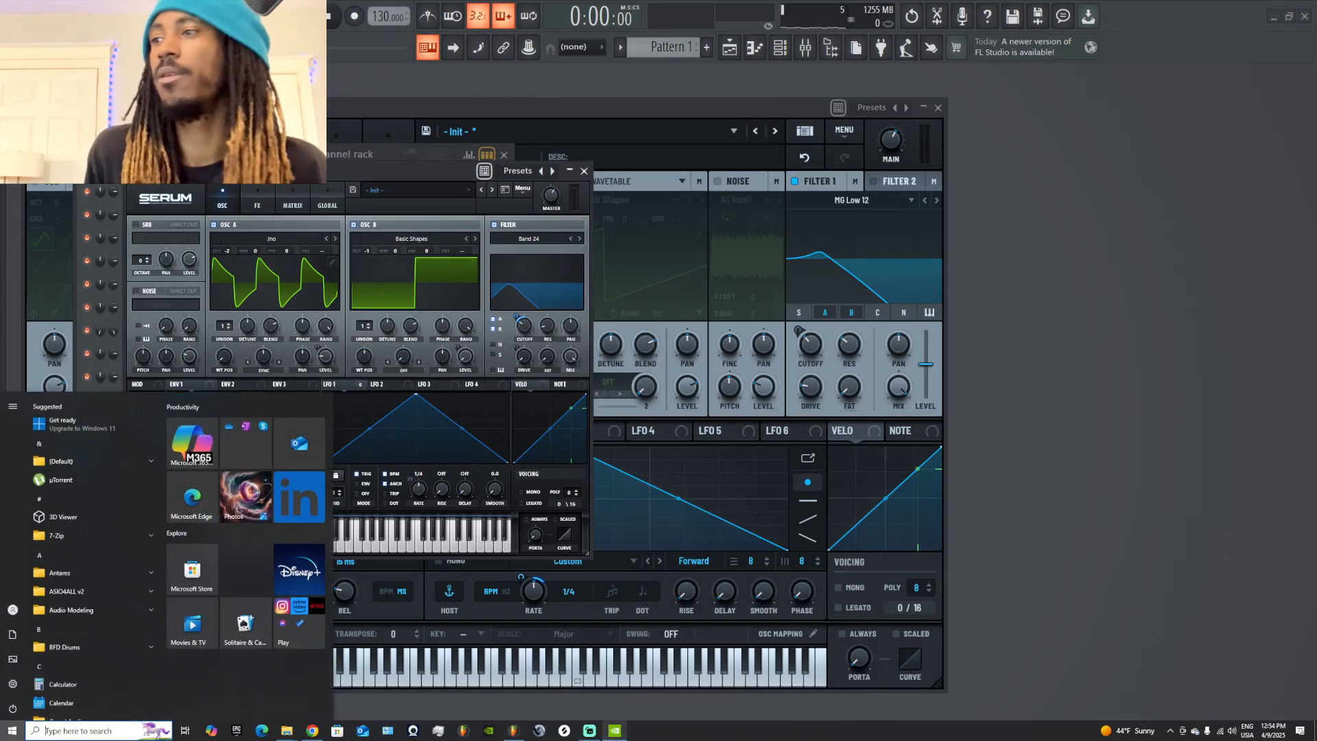
pyautogui.click(589, 731)
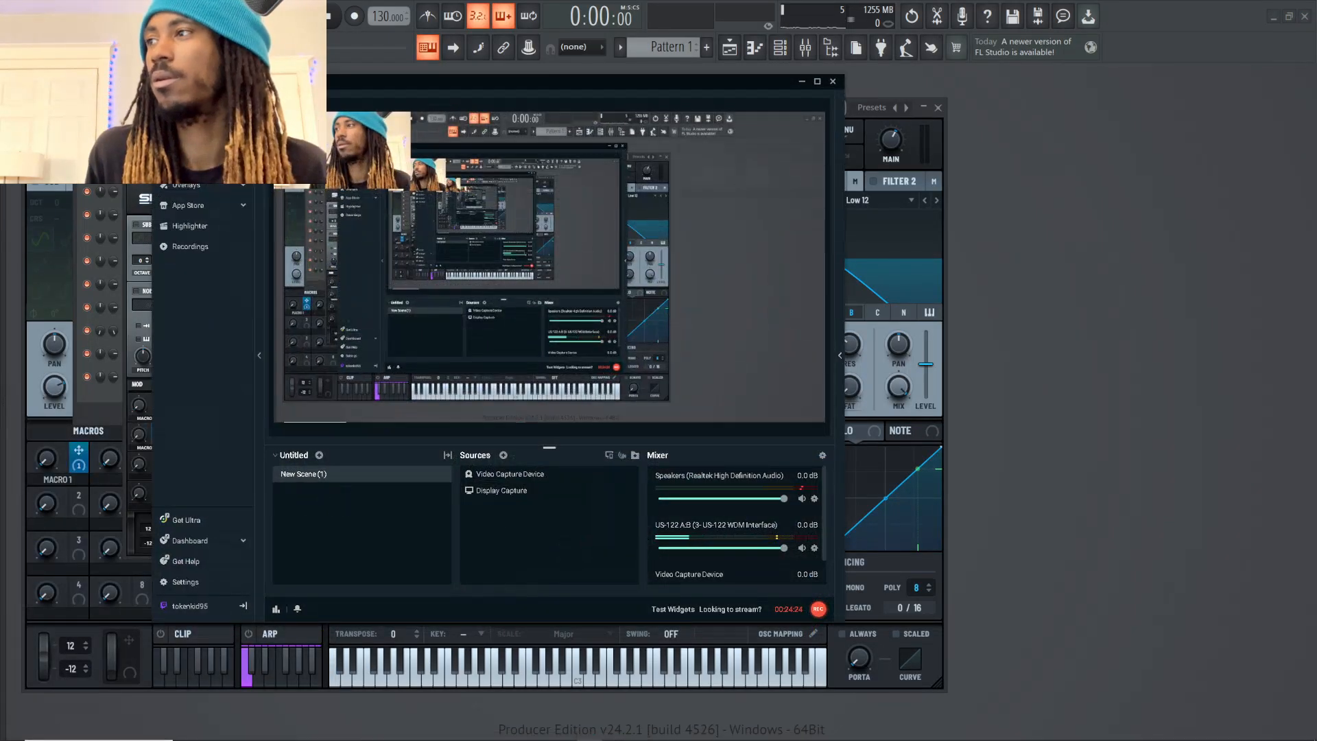